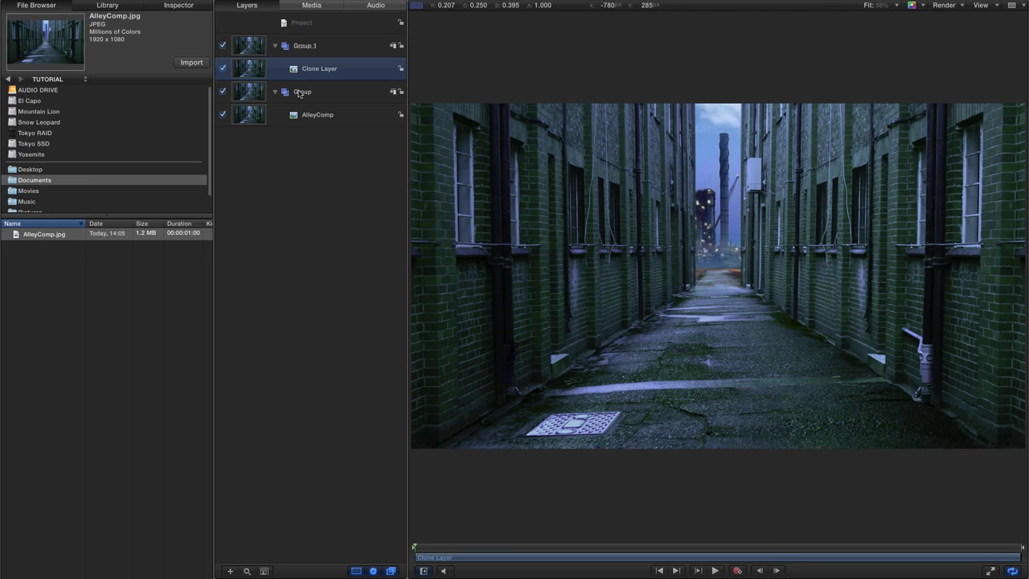
Rename the group containing AlleyComp as REFERENCE and lock it
{"action": "double_click", "coordinate": [299, 94]}
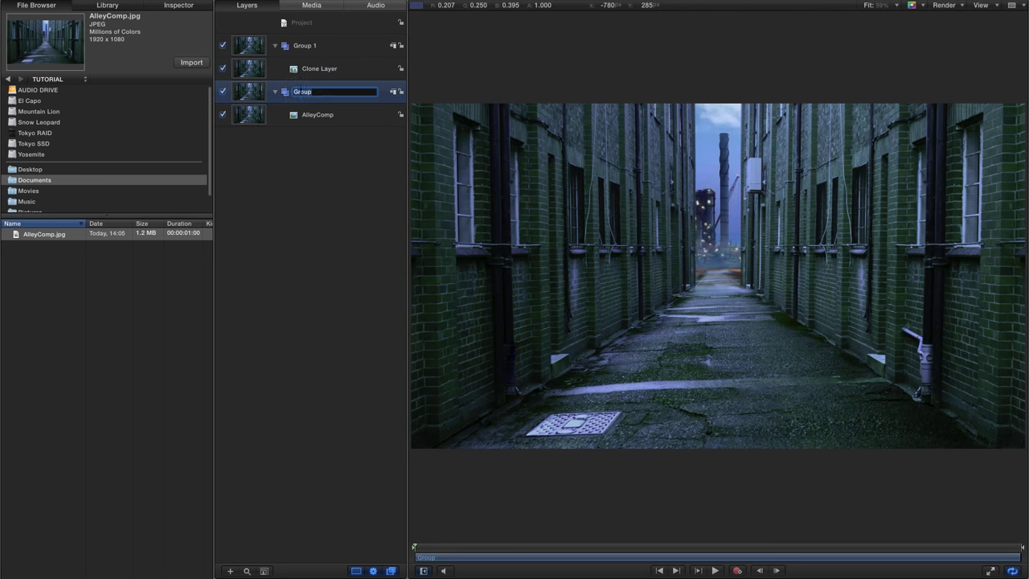
{"action": "type", "text": "REFERENCE"}
{"action": "key", "text": "Return"}
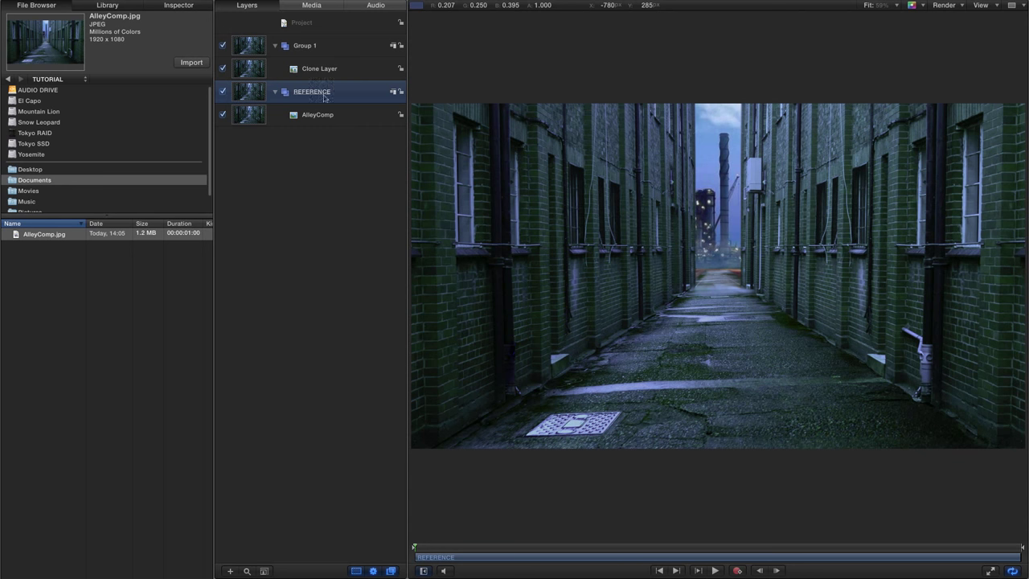
{"action": "left_click", "coordinate": [401, 91]}
Add a new camera to the project, switching Group 1 to 3D
{"action": "mouse_move", "coordinate": [407, 2]}
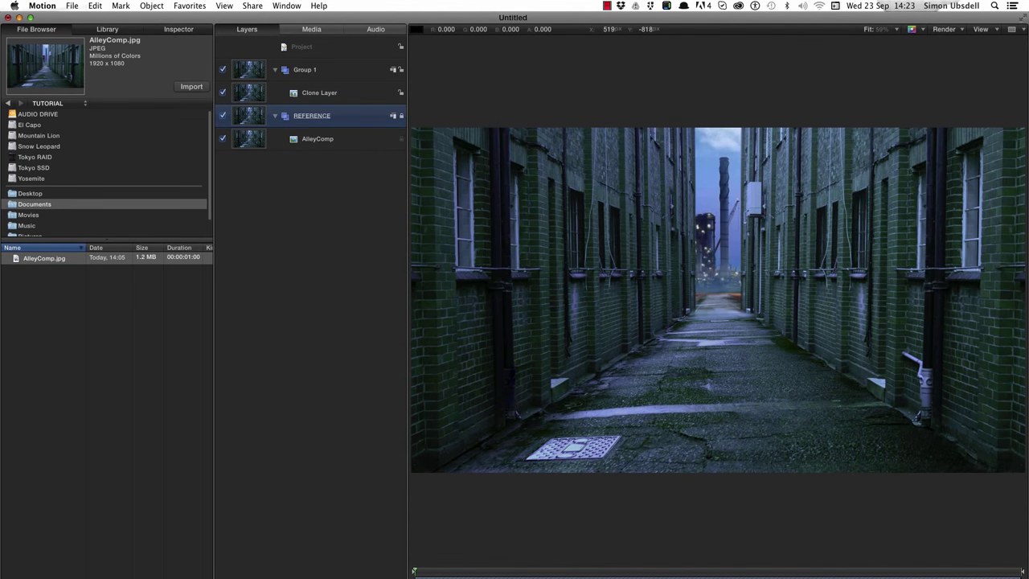
{"action": "left_click", "coordinate": [151, 5]}
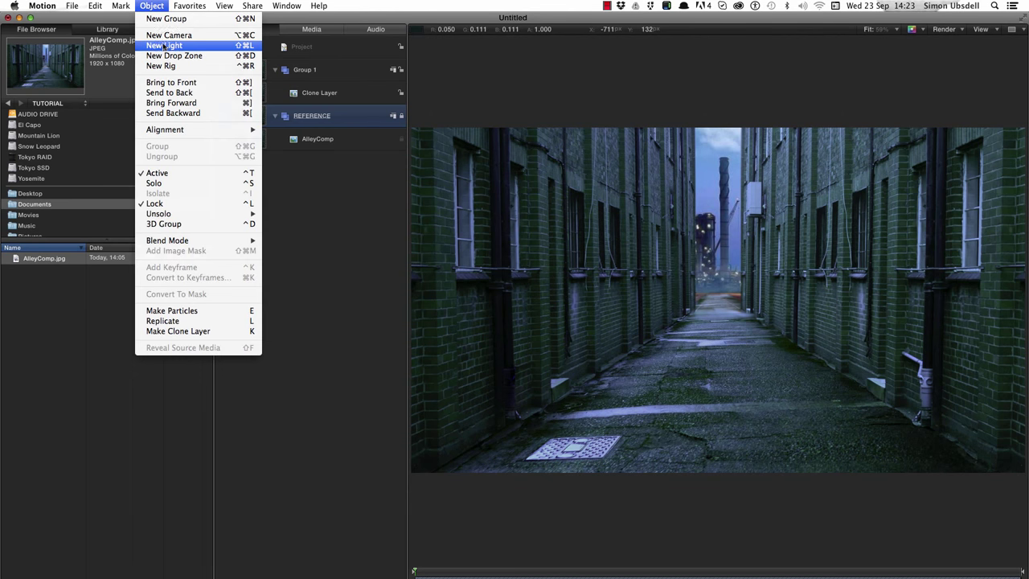
{"action": "left_click", "coordinate": [169, 35]}
{"action": "left_click", "coordinate": [593, 90]}
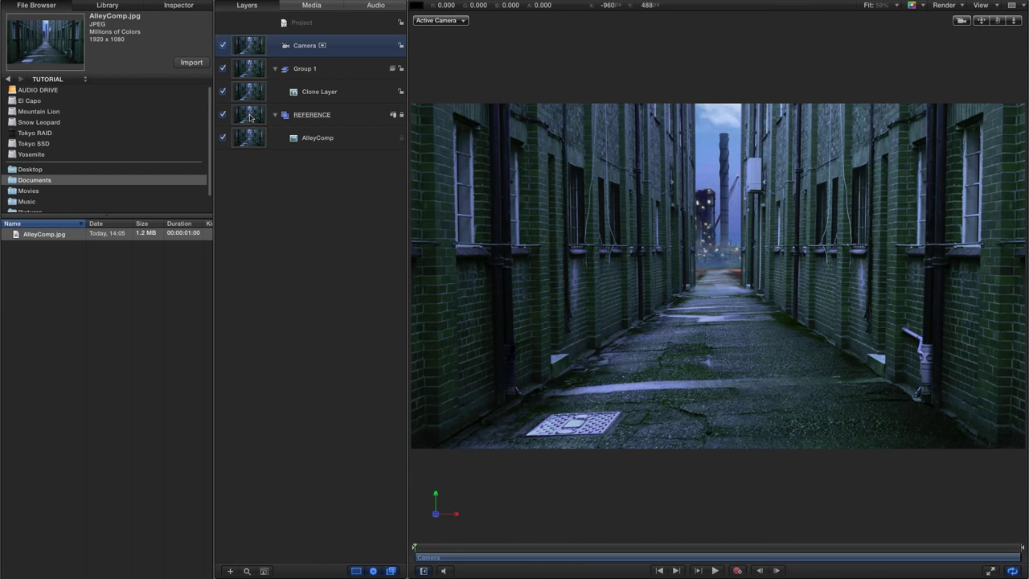
Add the Grid generator from the library to Group 1, above the Clone Layer
{"action": "left_click", "coordinate": [119, 7]}
{"action": "left_click", "coordinate": [30, 112]}
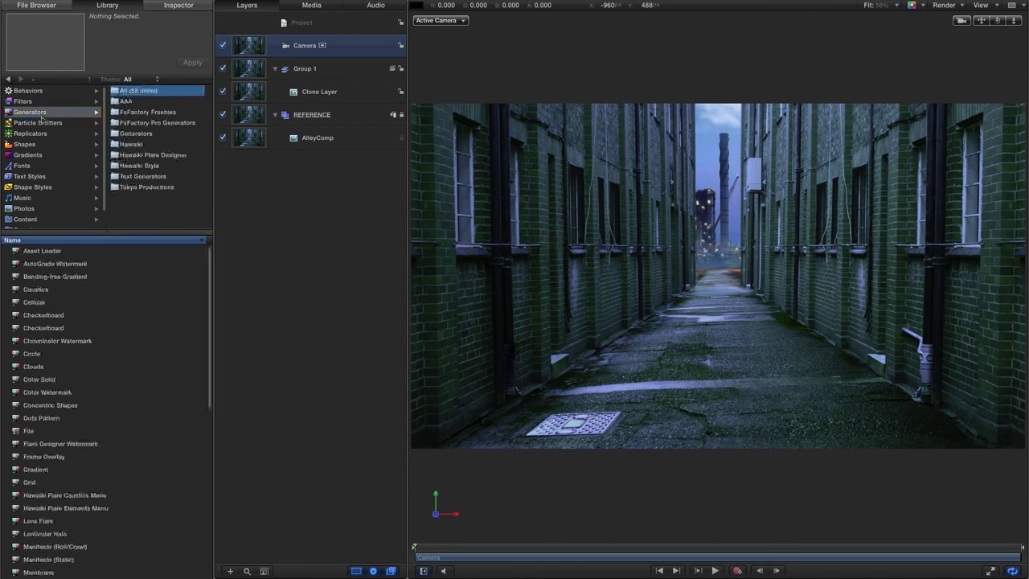
{"action": "mouse_move", "coordinate": [20, 342]}
{"action": "left_mouse_down"}
{"action": "mouse_move", "coordinate": [502, 149]}
{"action": "mouse_move", "coordinate": [272, 102]}
{"action": "mouse_move", "coordinate": [366, 97]}
{"action": "mouse_move", "coordinate": [280, 86]}
{"action": "mouse_move", "coordinate": [310, 90]}
{"action": "left_mouse_up"}
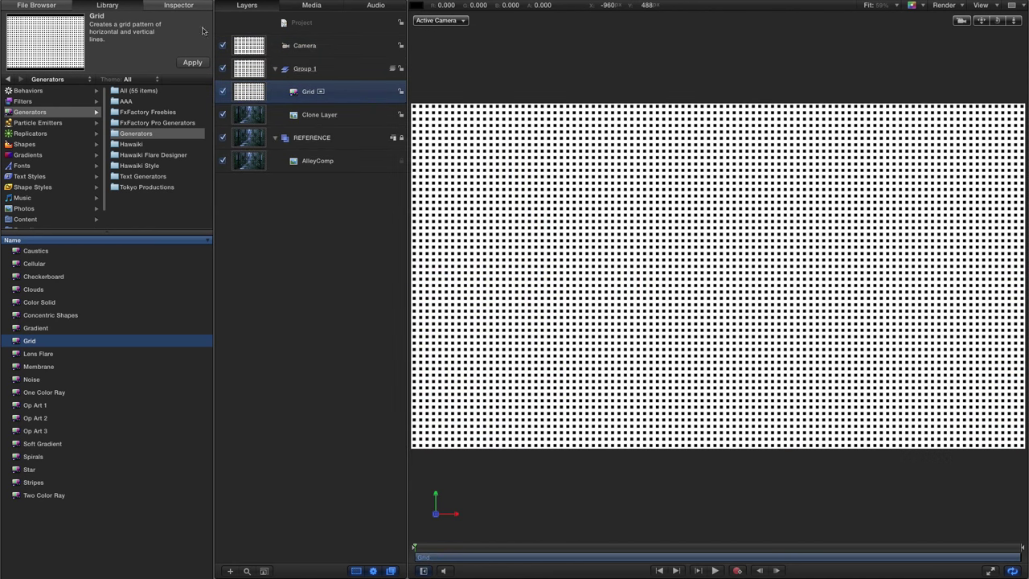
Set the Grid's BG Opacity to 0, BG Width to 100 and BG Height to 75
{"action": "left_click", "coordinate": [178, 5]}
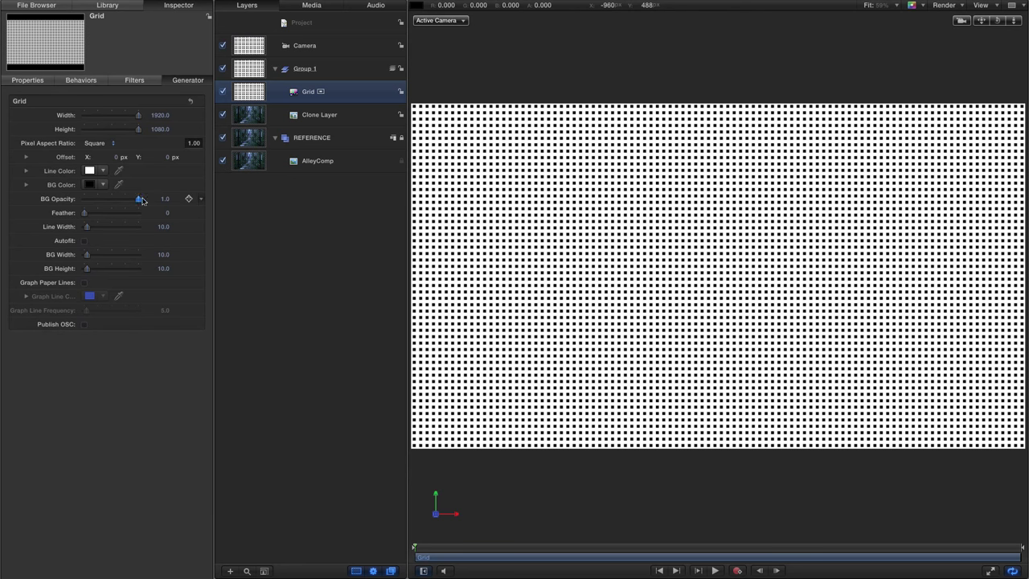
{"action": "left_click_drag", "start_coordinate": [142, 200], "coordinate": [69, 202]}
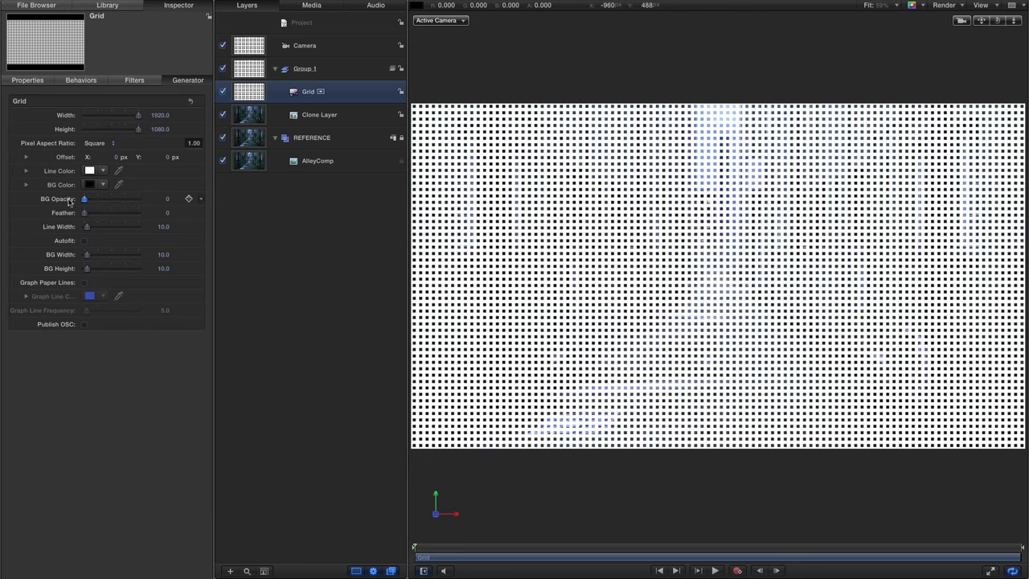
{"action": "left_click", "coordinate": [164, 255]}
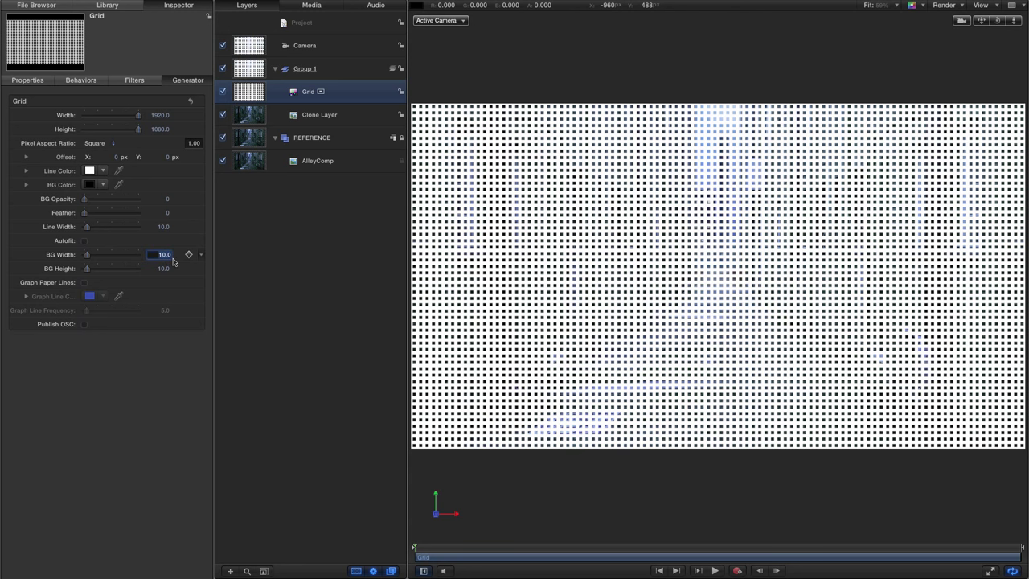
{"action": "type", "text": "100"}
{"action": "key", "text": "Tab"}
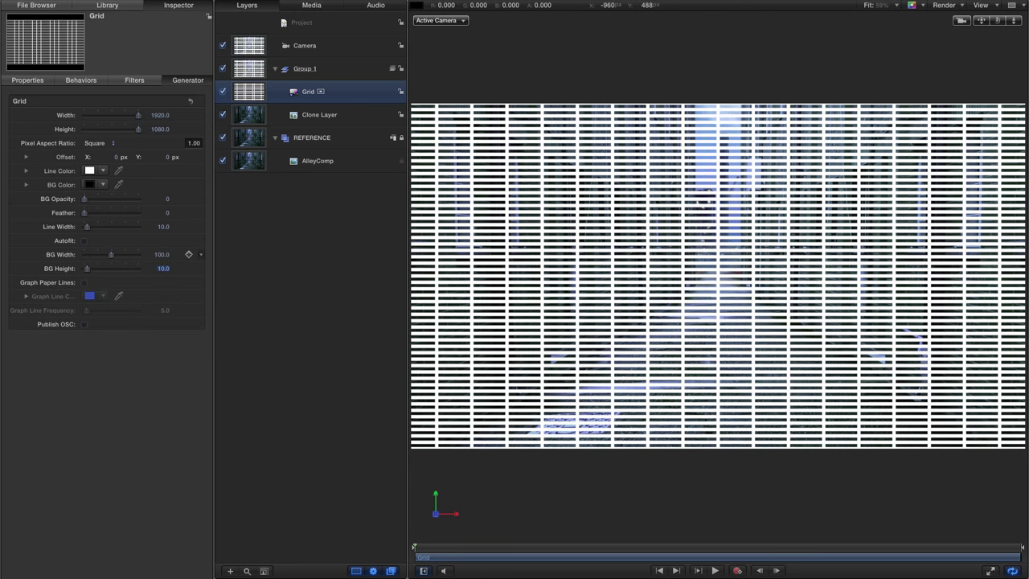
{"action": "type", "text": "75"}
{"action": "key", "text": "Return"}
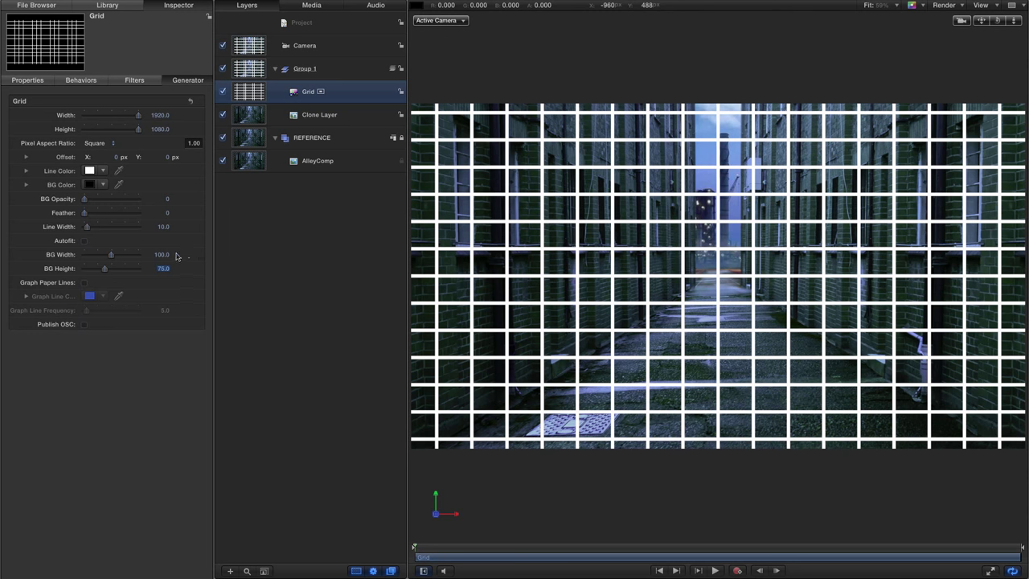
Set the Grid's Line Width to 1
{"action": "left_click", "coordinate": [164, 227]}
{"action": "type", "text": "1"}
{"action": "key", "text": "Return"}
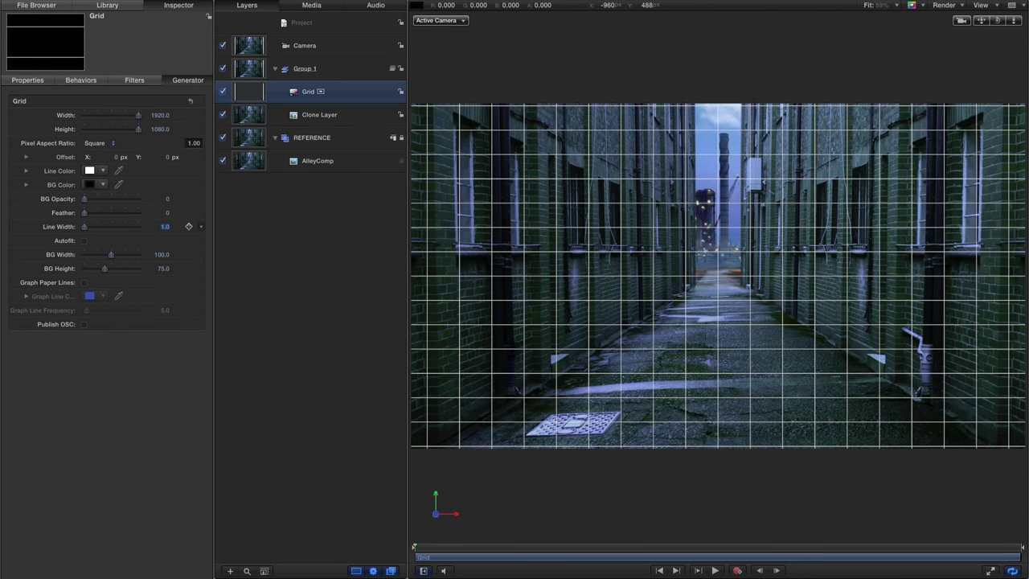
{"action": "left_click", "coordinate": [699, 290]}
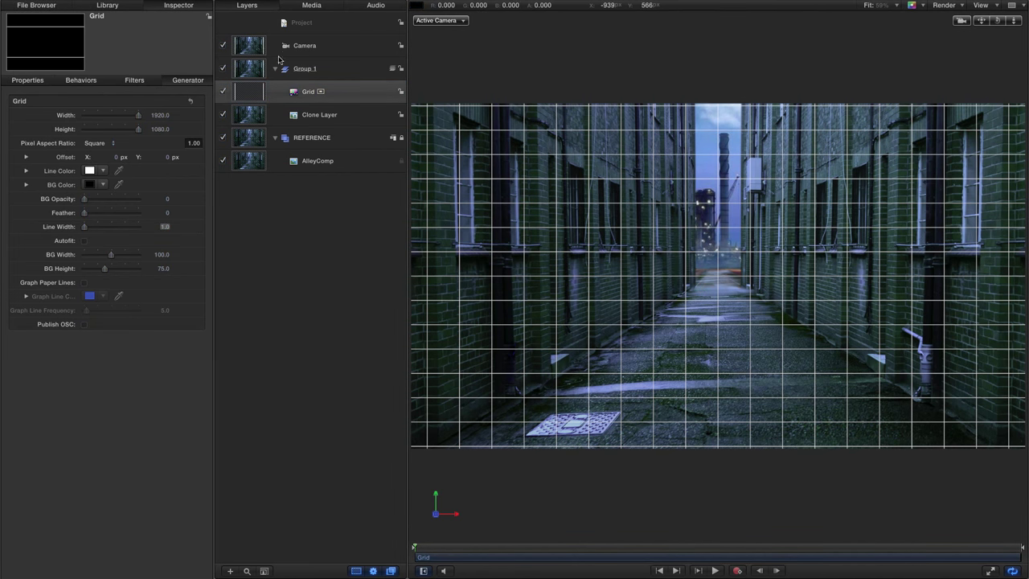
Rename Group 1 as LEFT
{"action": "left_click", "coordinate": [306, 71]}
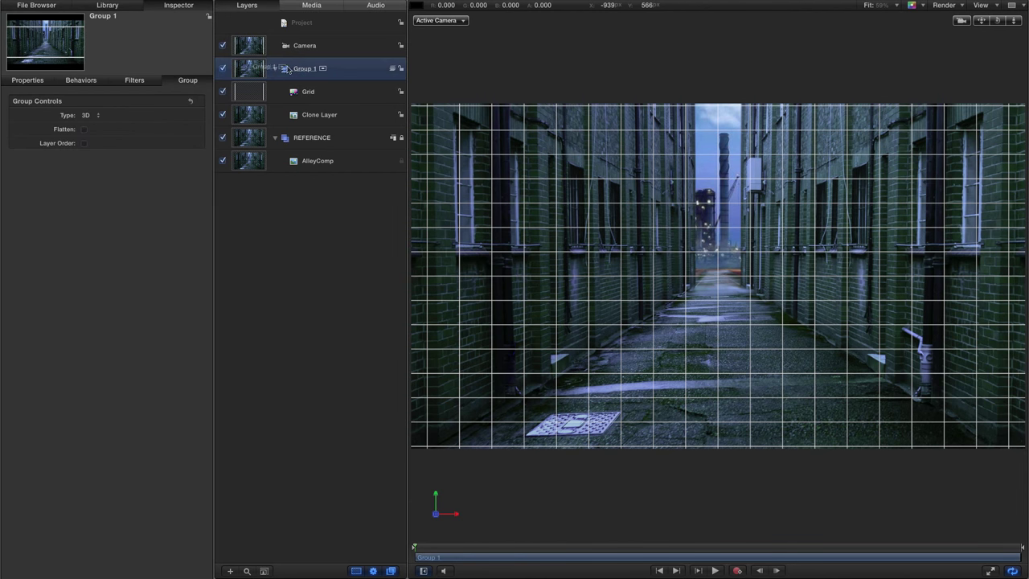
{"action": "left_click", "coordinate": [306, 71]}
{"action": "type", "text": "LEFT"}
{"action": "key", "text": "Delete"}
{"action": "key", "text": "Delete"}
{"action": "key", "text": "Return"}
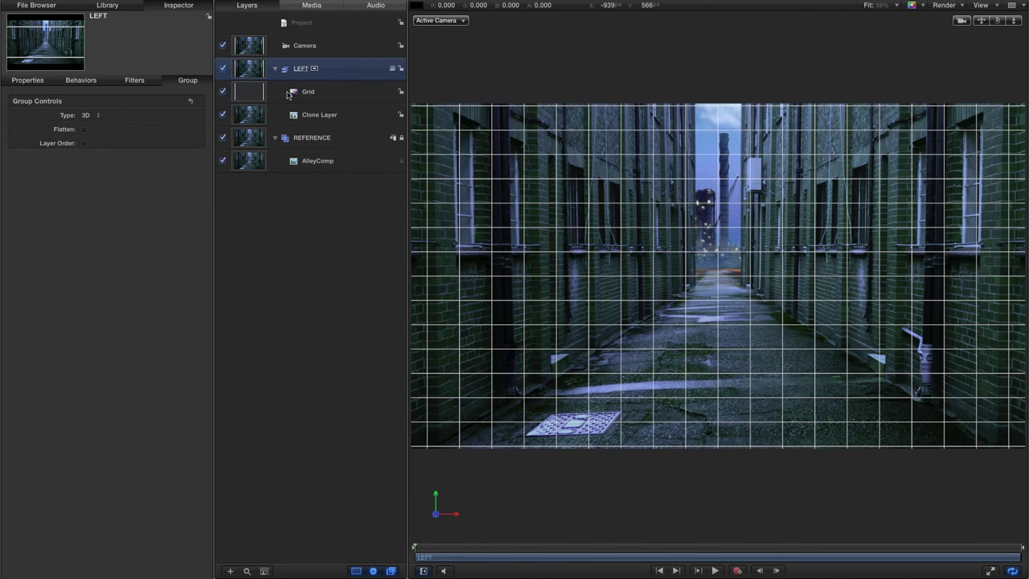
Enable Crop on the Grid and Clone Layer together and crop their right side by 1032 to the alley's far end
{"action": "left_click", "coordinate": [250, 118]}
{"action": "left_click", "coordinate": [239, 93], "text": "super"}
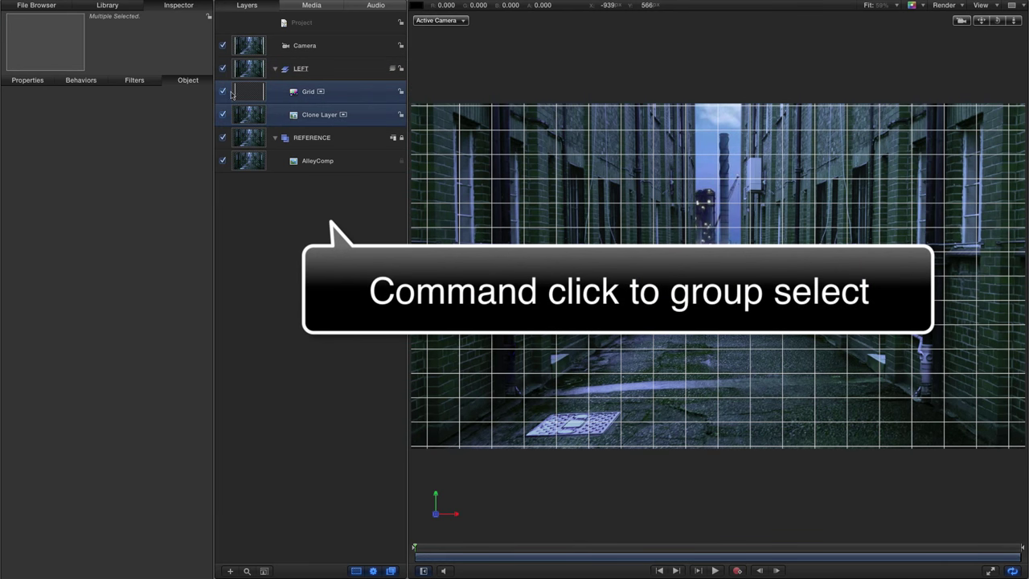
{"action": "left_click", "coordinate": [36, 82]}
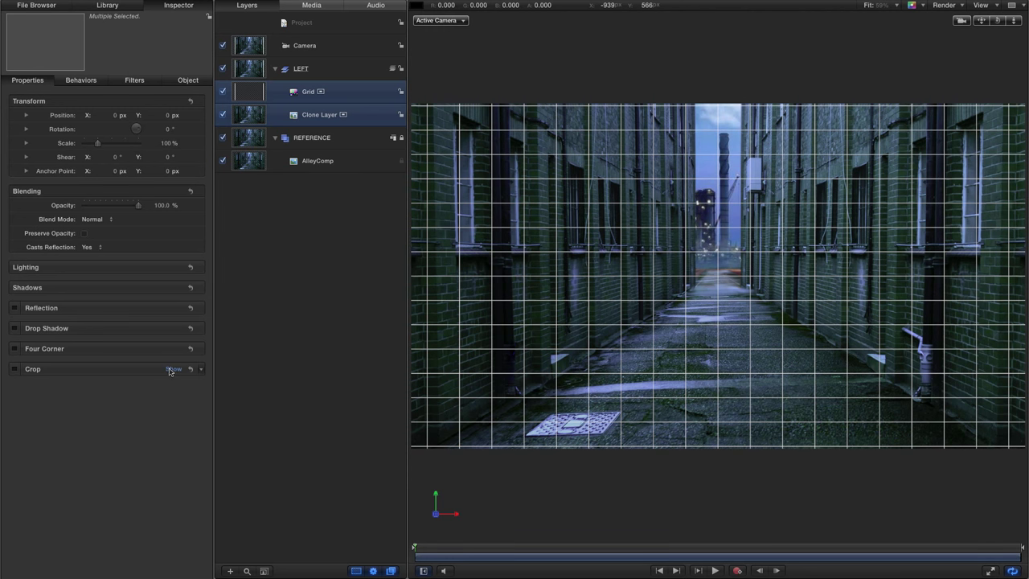
{"action": "left_click", "coordinate": [14, 369]}
{"action": "left_click", "coordinate": [173, 369]}
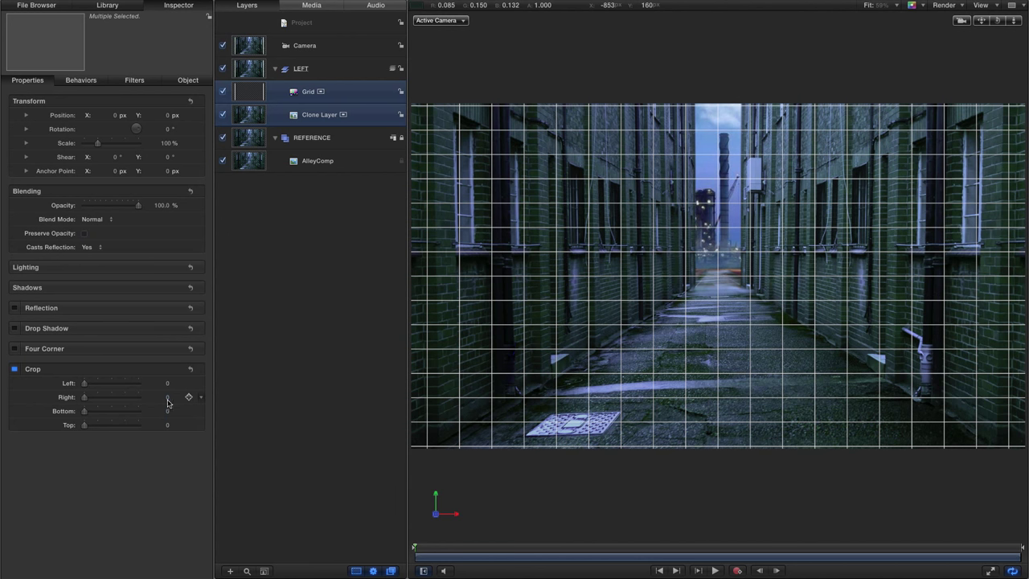
{"action": "mouse_move", "coordinate": [168, 399]}
{"action": "left_mouse_down"}
{"action": "mouse_move", "coordinate": [201, 400]}
{"action": "mouse_move", "coordinate": [160, 395]}
{"action": "left_mouse_up"}
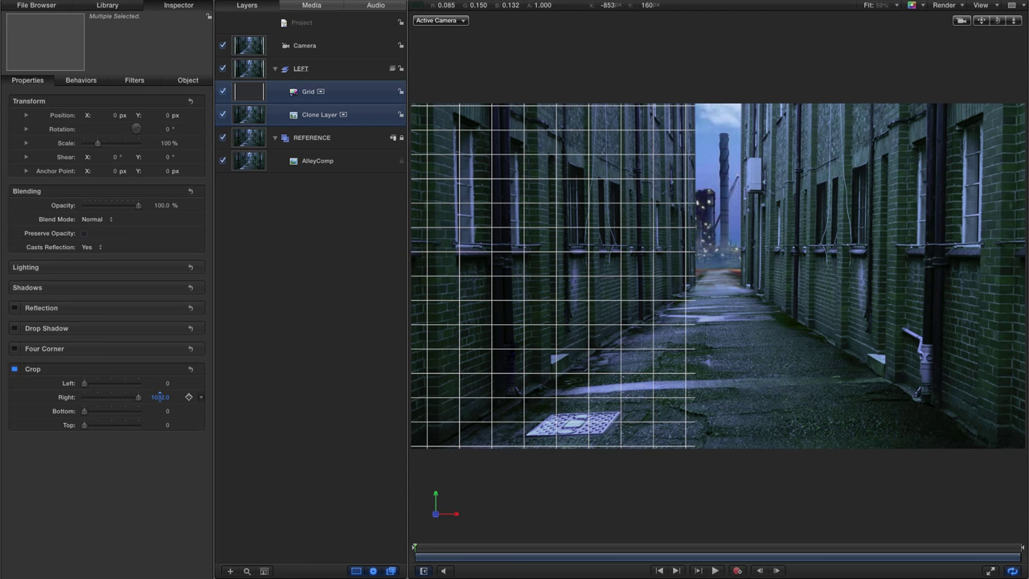
Check the crop on the Grid and Clone Layer, hiding the REFERENCE group briefly to view the cropped area alone
{"action": "left_click", "coordinate": [248, 99]}
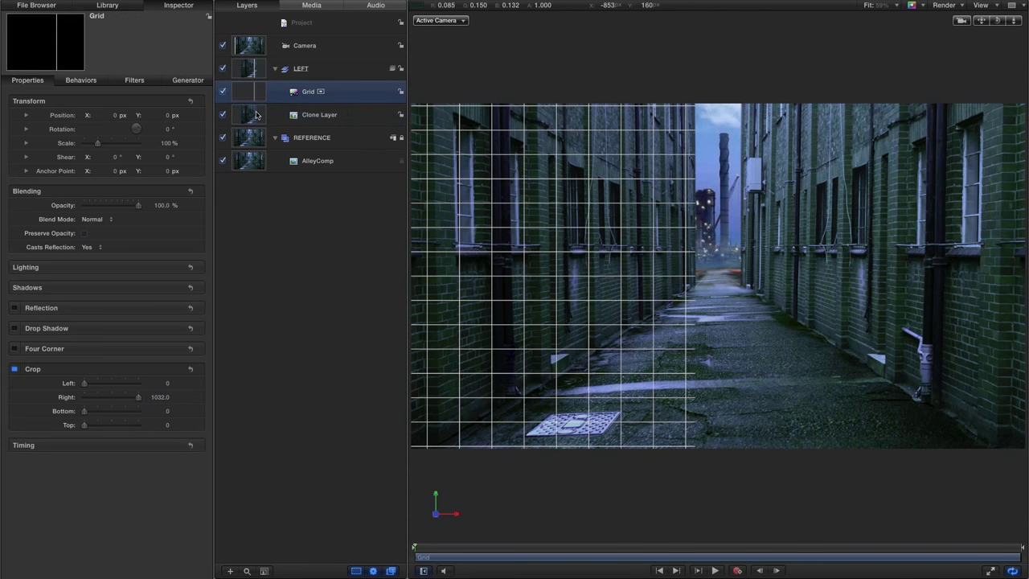
{"action": "left_click", "coordinate": [256, 115]}
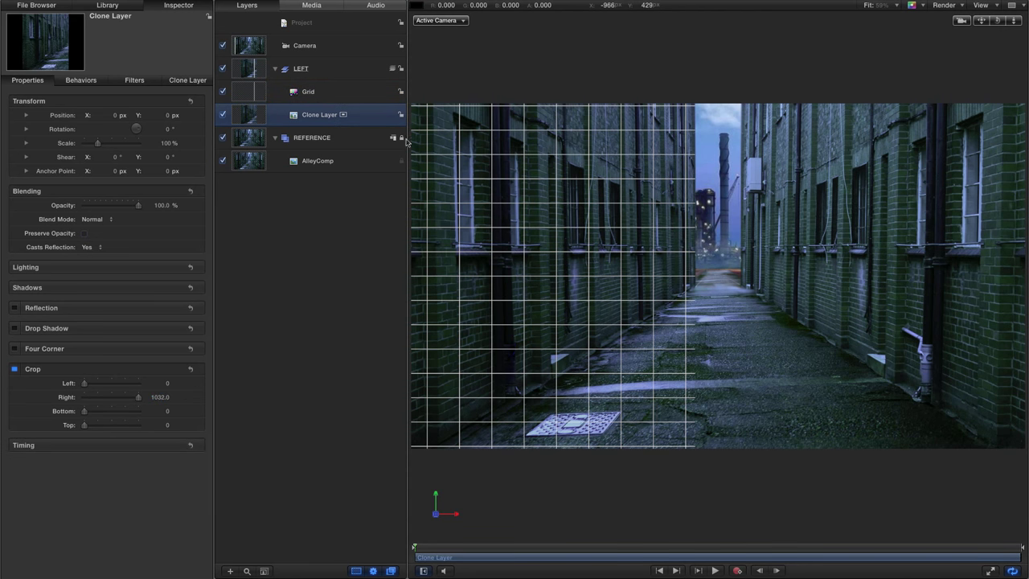
{"action": "left_click", "coordinate": [223, 137]}
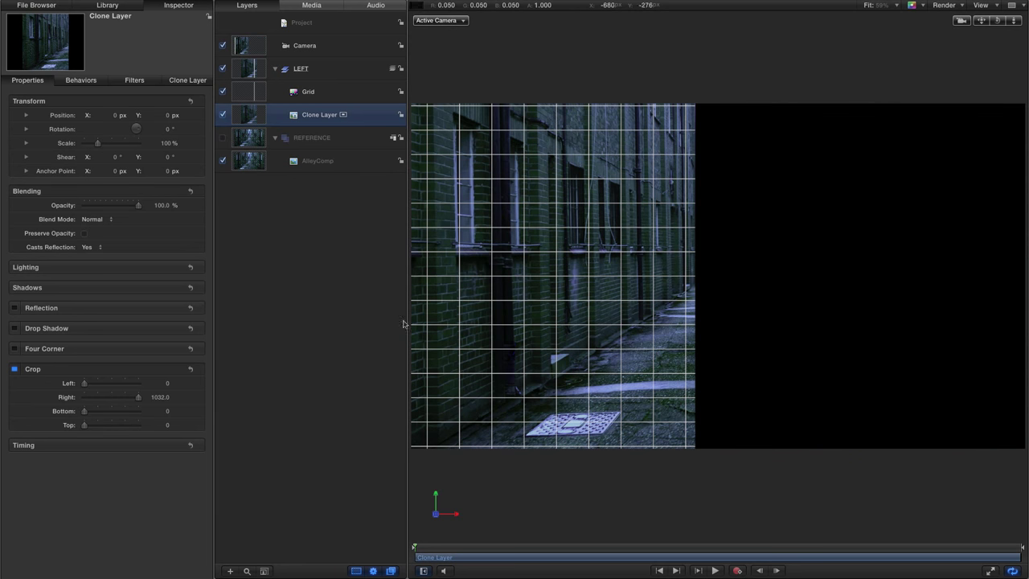
{"action": "left_click", "coordinate": [223, 137]}
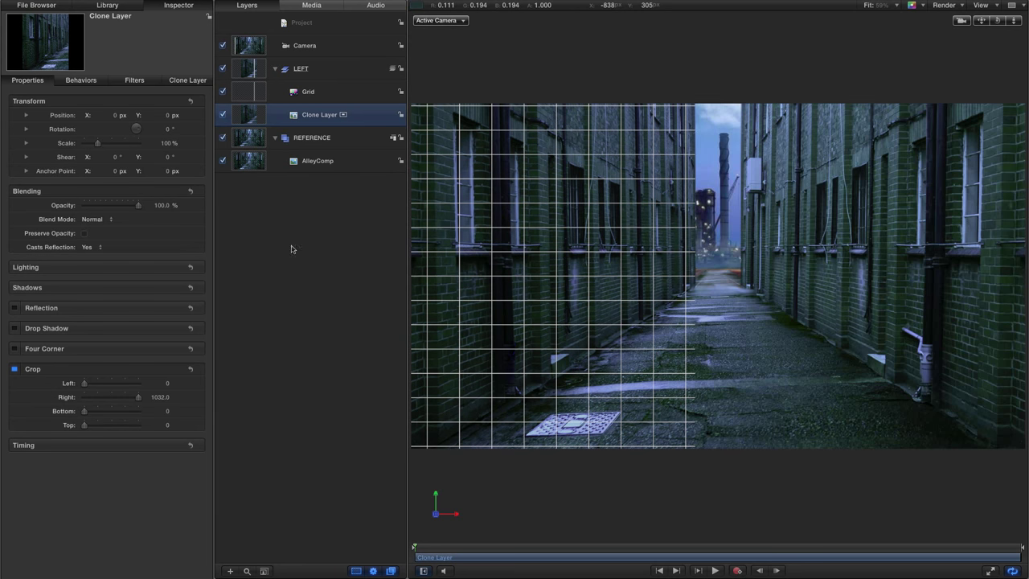
Set both the Anchor Point X and the Position X of the LEFT group to -960 px
{"action": "left_click", "coordinate": [255, 70]}
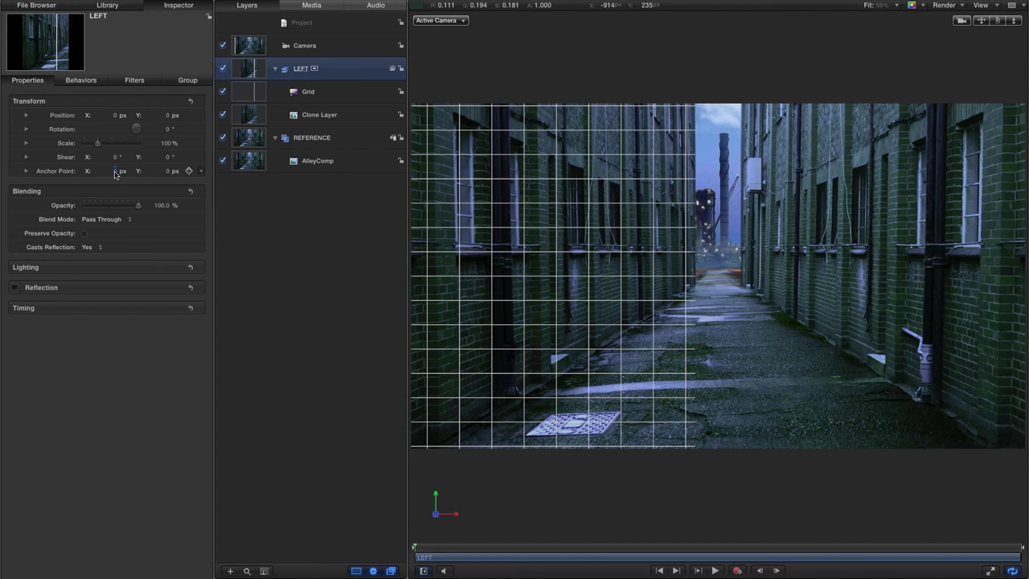
{"action": "left_click", "coordinate": [115, 172]}
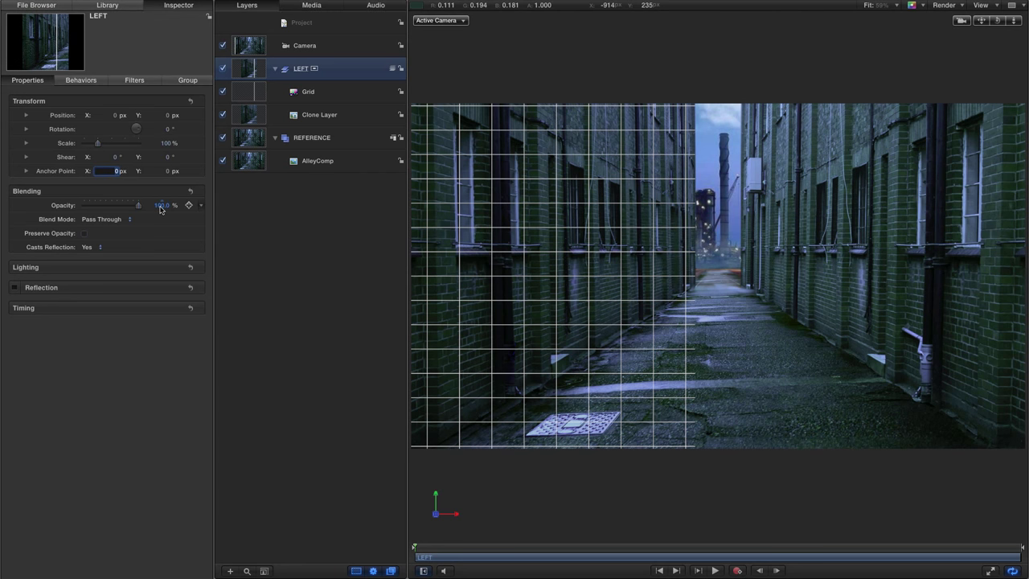
{"action": "type", "text": "-960"}
{"action": "key", "text": "Return"}
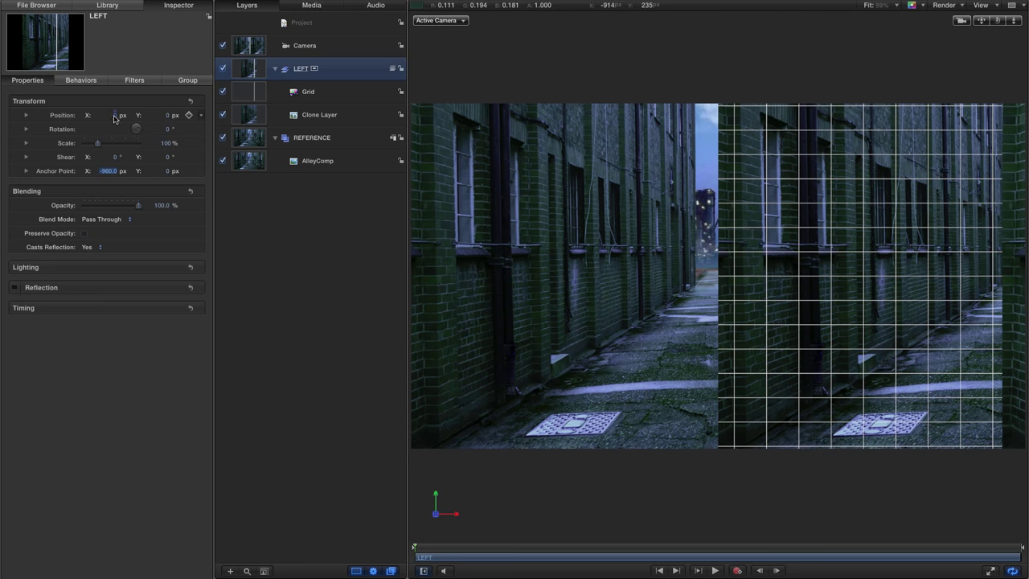
{"action": "left_click", "coordinate": [115, 116]}
{"action": "type", "text": "-96"}
{"action": "key", "text": "Return"}
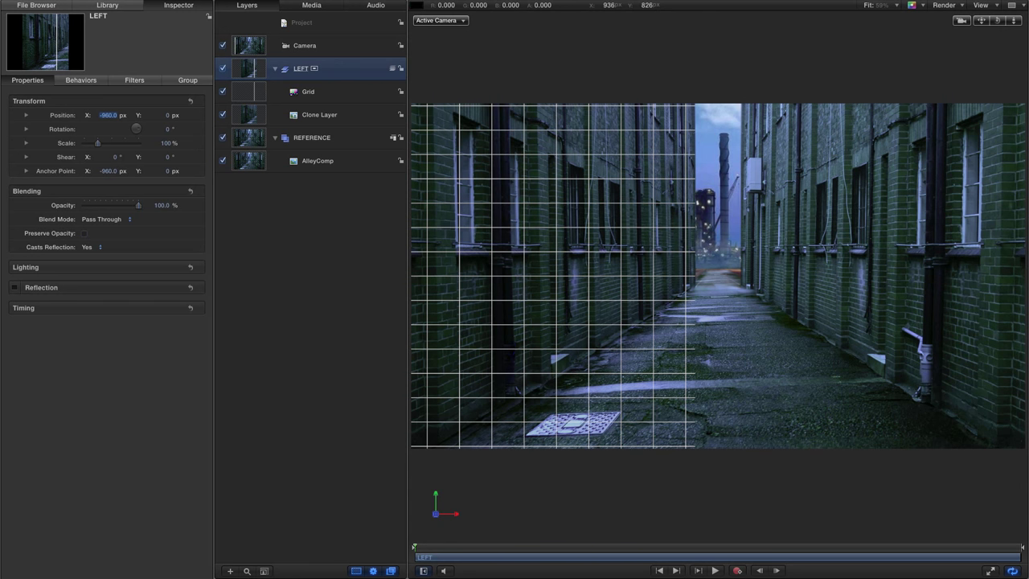
Show the on-screen handles in the canvas and set the LEFT group's Y rotation to 90°
{"action": "left_click", "coordinate": [984, 5]}
{"action": "left_click", "coordinate": [957, 97]}
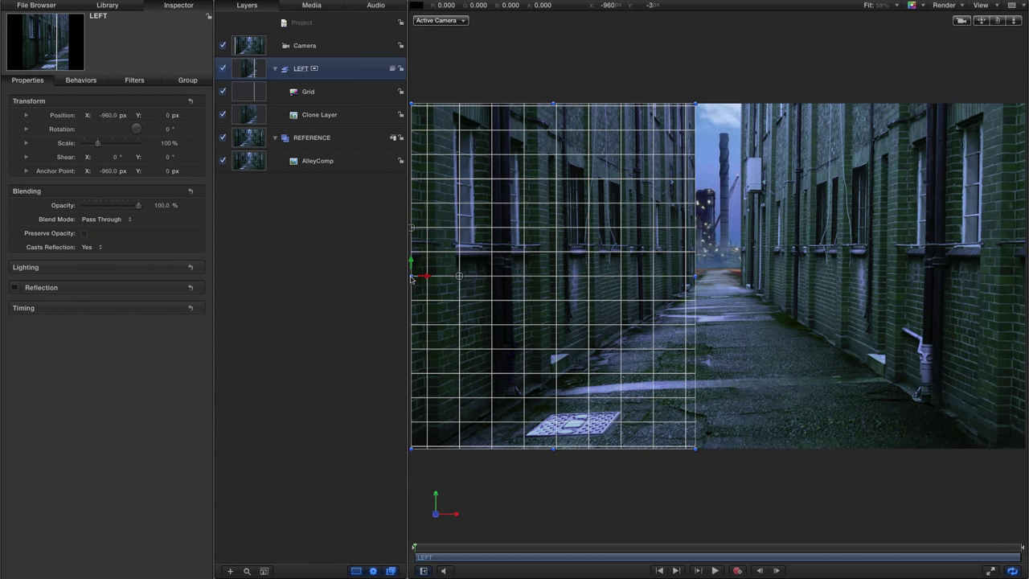
{"action": "left_click", "coordinate": [26, 129]}
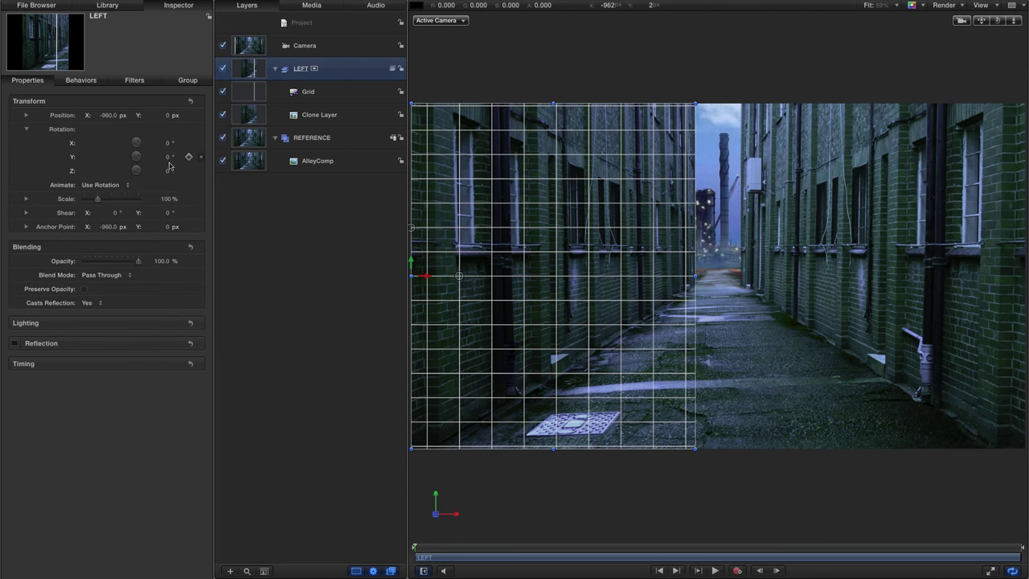
{"action": "left_click_drag", "start_coordinate": [167, 157], "coordinate": [203, 157]}
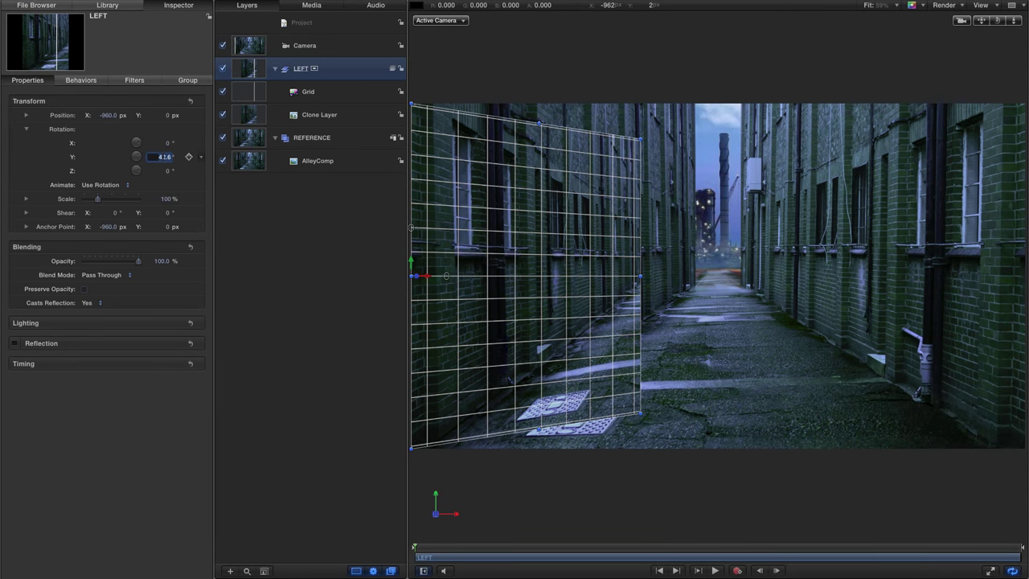
{"action": "type", "text": "90"}
{"action": "key", "text": "Return"}
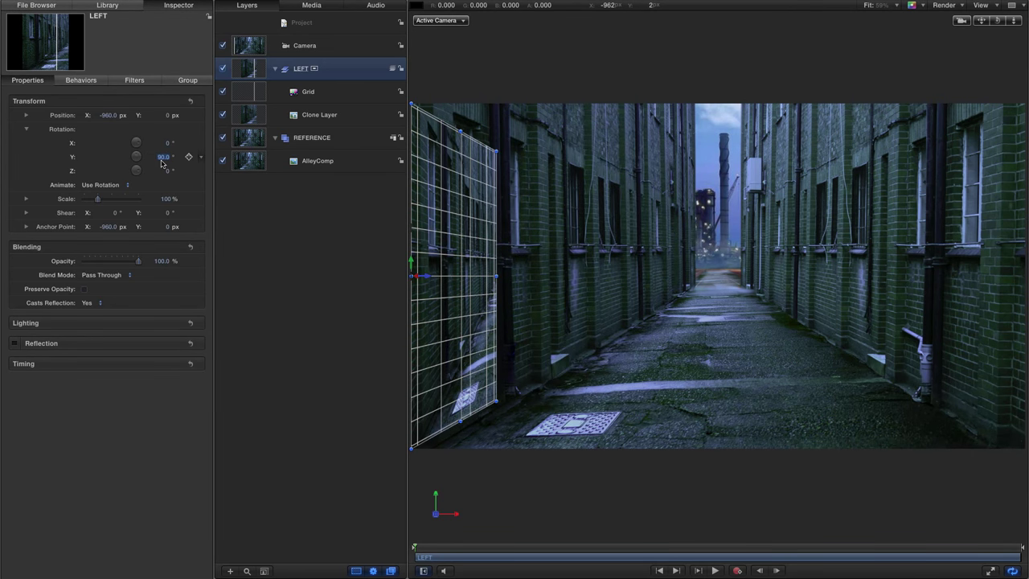
Stretch the LEFT group along its length by setting its X scale to 3240%
{"action": "left_click", "coordinate": [27, 199]}
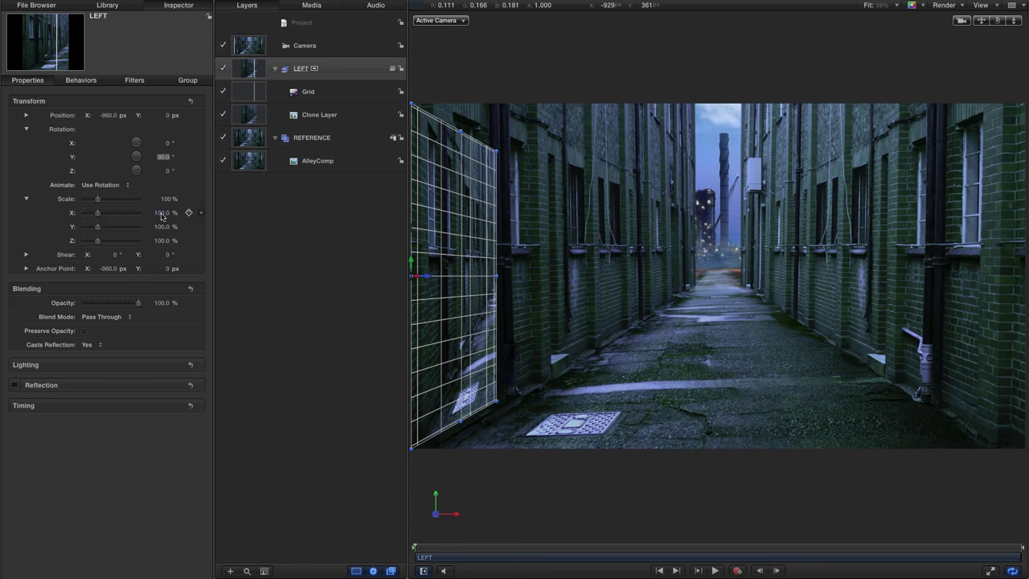
{"action": "left_click_drag", "start_coordinate": [161, 215], "coordinate": [355, 216]}
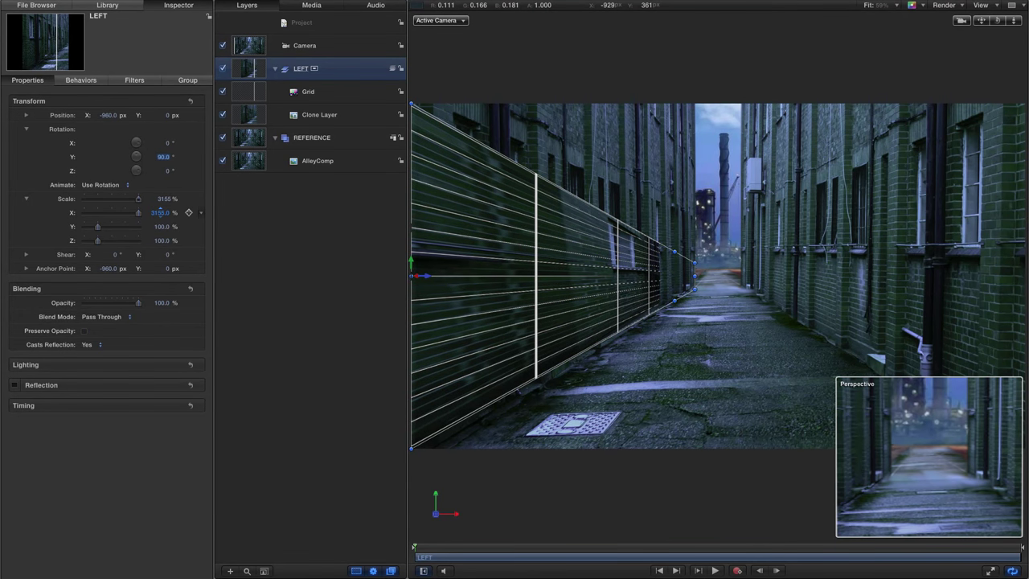
{"action": "left_click_drag", "start_coordinate": [355, 215], "coordinate": [355, 215]}
{"action": "left_click", "coordinate": [160, 212]}
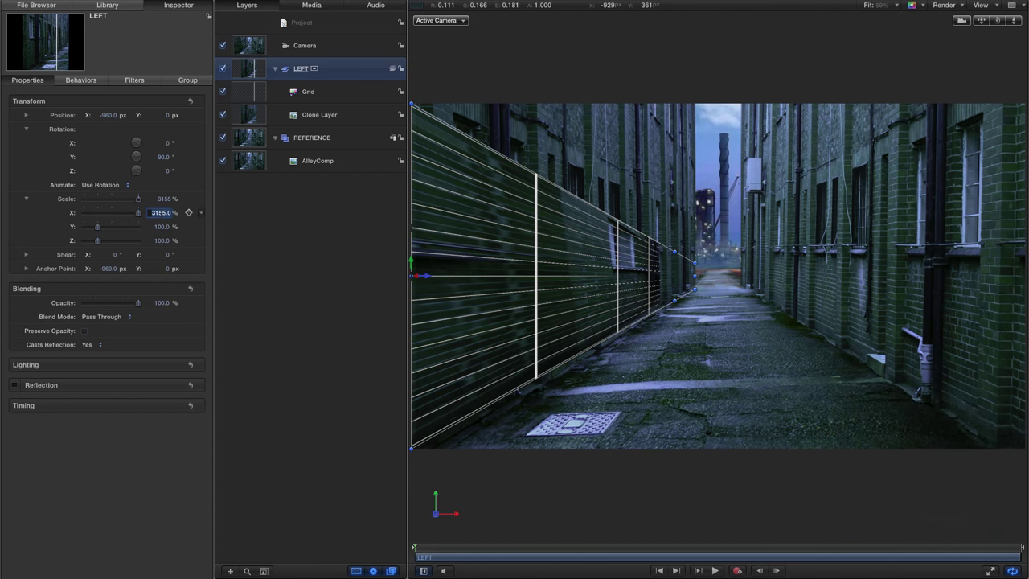
{"action": "type", "text": "3240"}
{"action": "key", "text": "Return"}
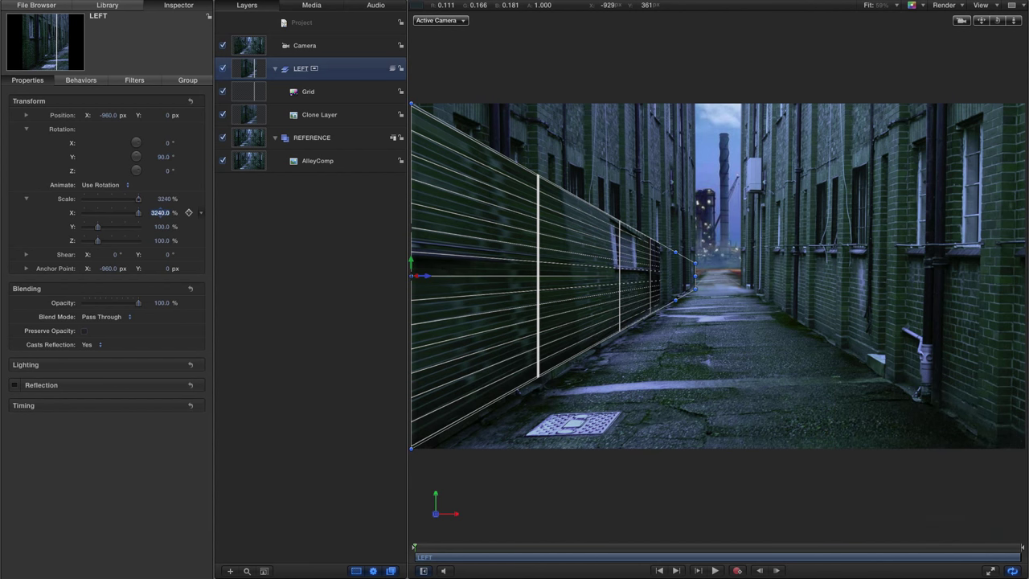
{"action": "left_click", "coordinate": [498, 239]}
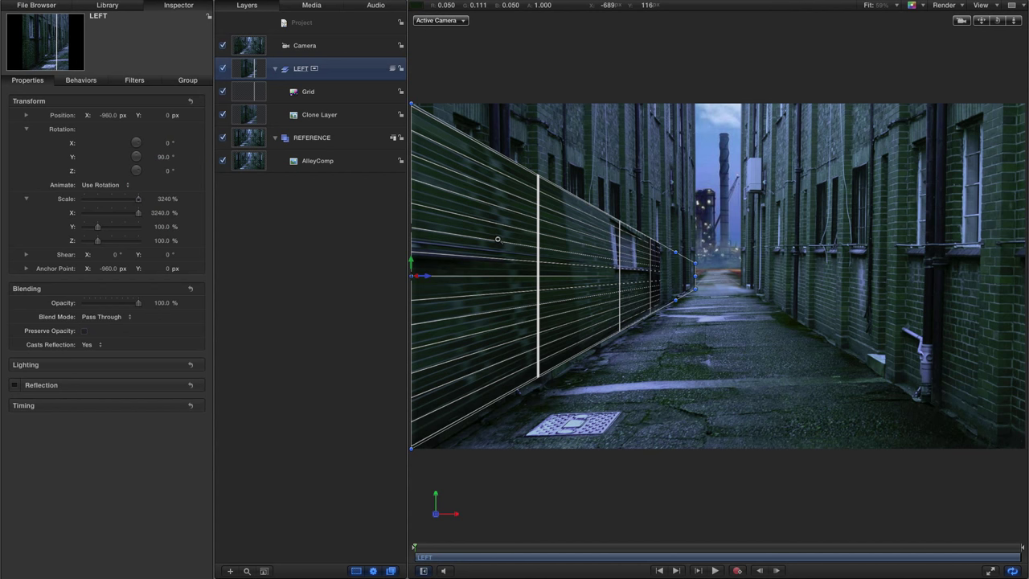
Turn on Flatten for the LEFT group and compare its outline with the camera's rendered view of the wall
{"action": "left_click", "coordinate": [188, 82]}
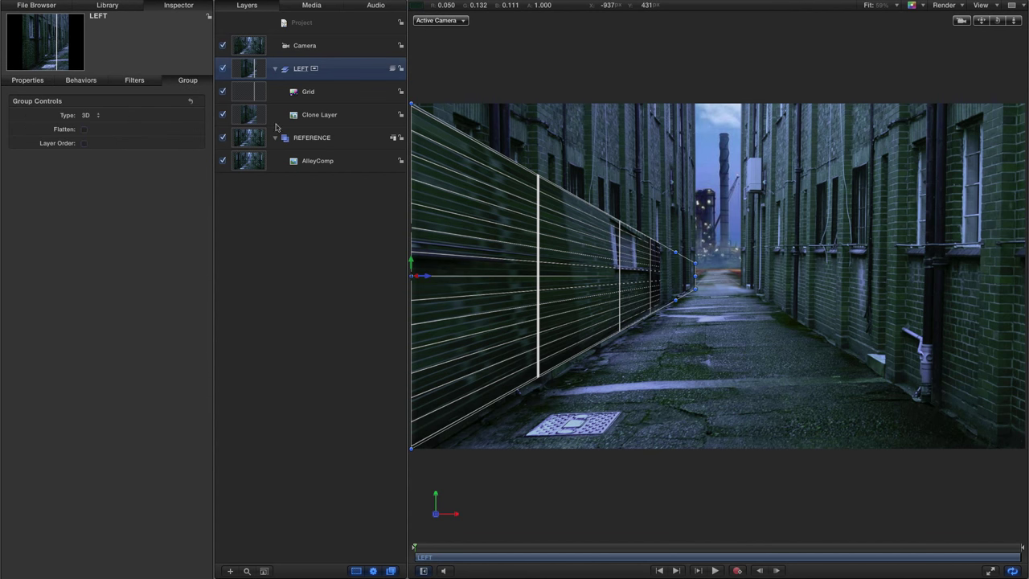
{"action": "left_click", "coordinate": [85, 129]}
{"action": "left_click", "coordinate": [253, 46]}
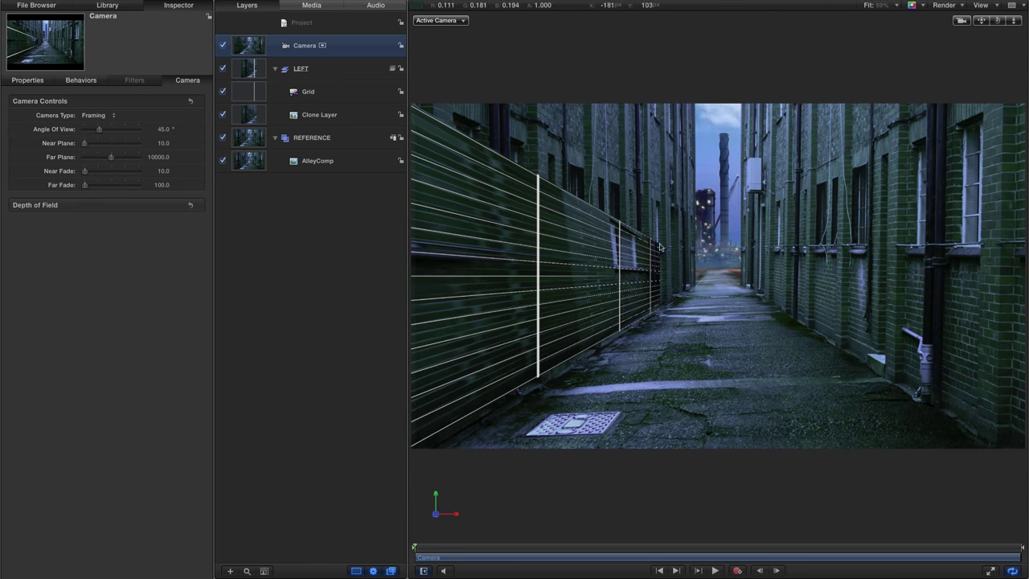
{"action": "left_click", "coordinate": [252, 69]}
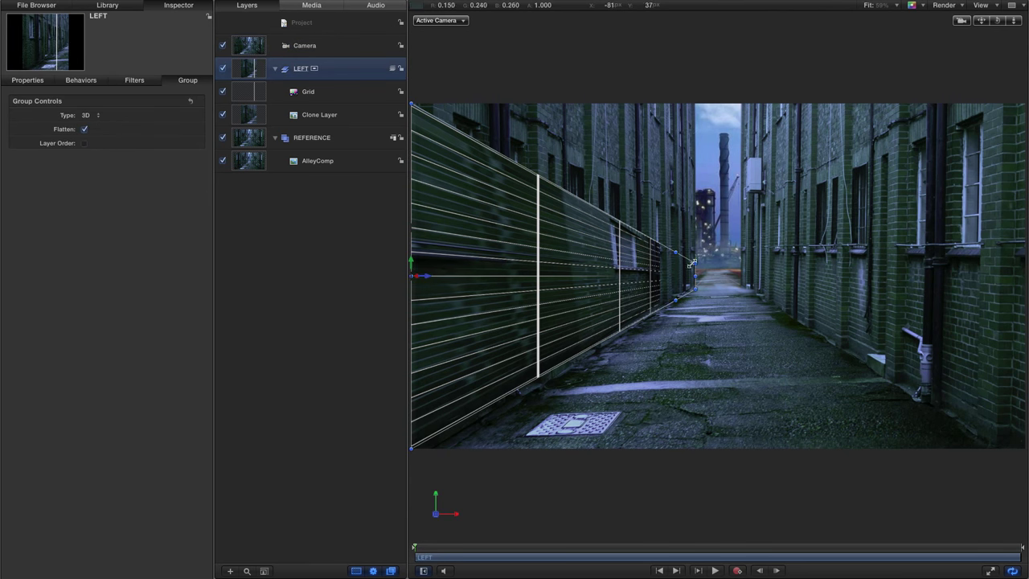
Set the Camera's Far Plane to 100000
{"action": "left_click", "coordinate": [301, 46]}
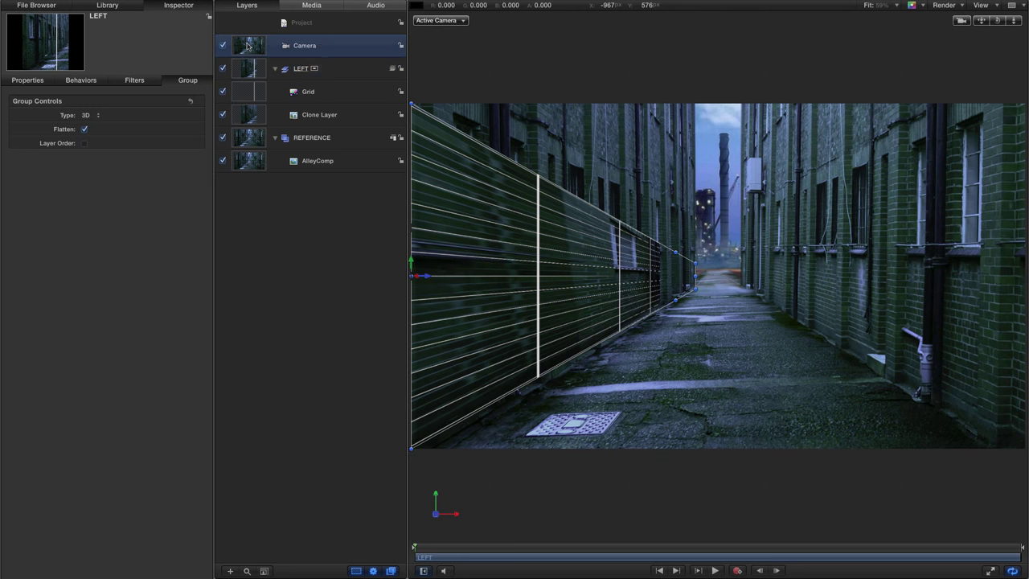
{"action": "left_click", "coordinate": [154, 157]}
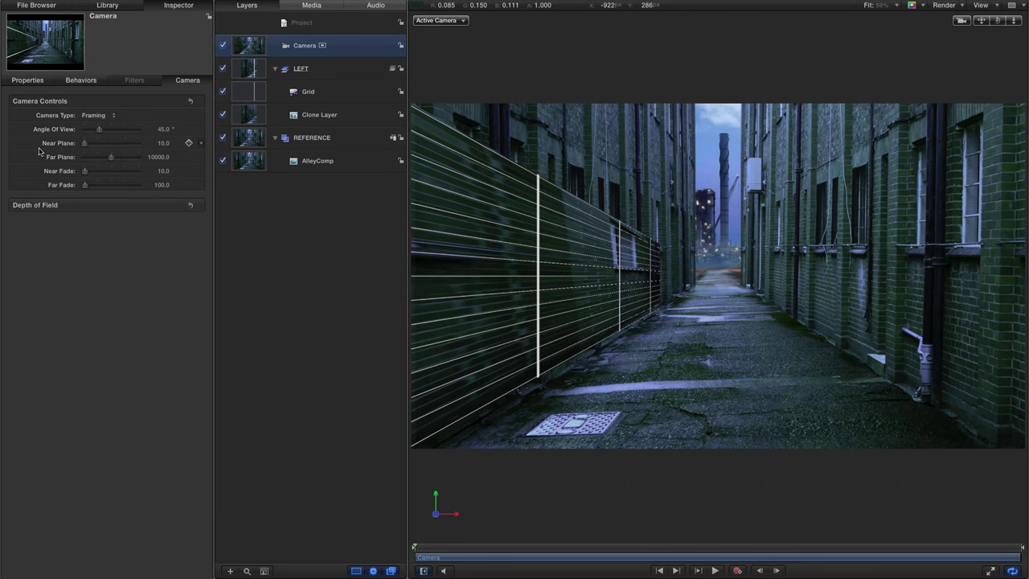
{"action": "double_click", "coordinate": [160, 157]}
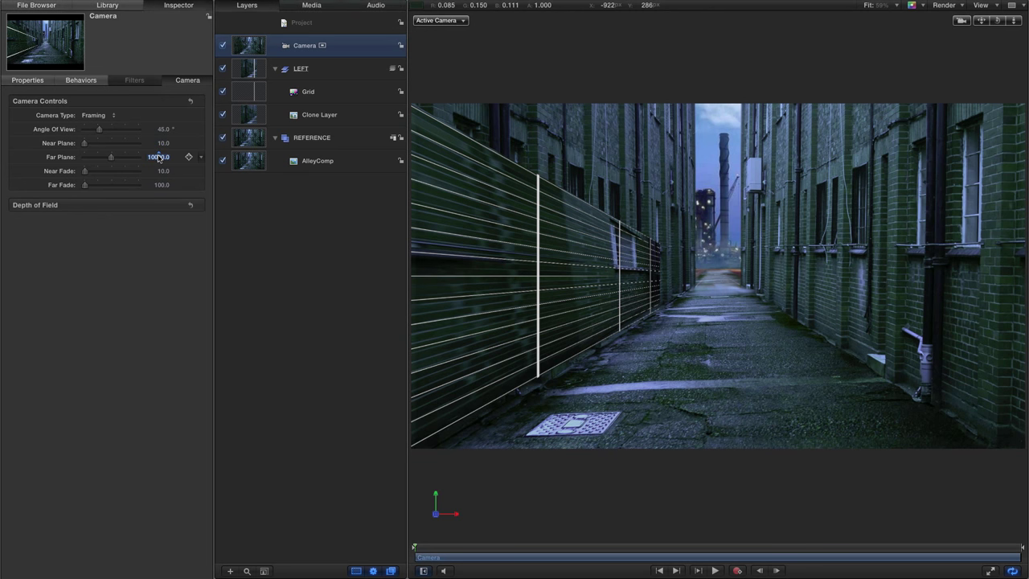
{"action": "double_click", "coordinate": [158, 158]}
{"action": "type", "text": "100000"}
{"action": "key", "text": "Return"}
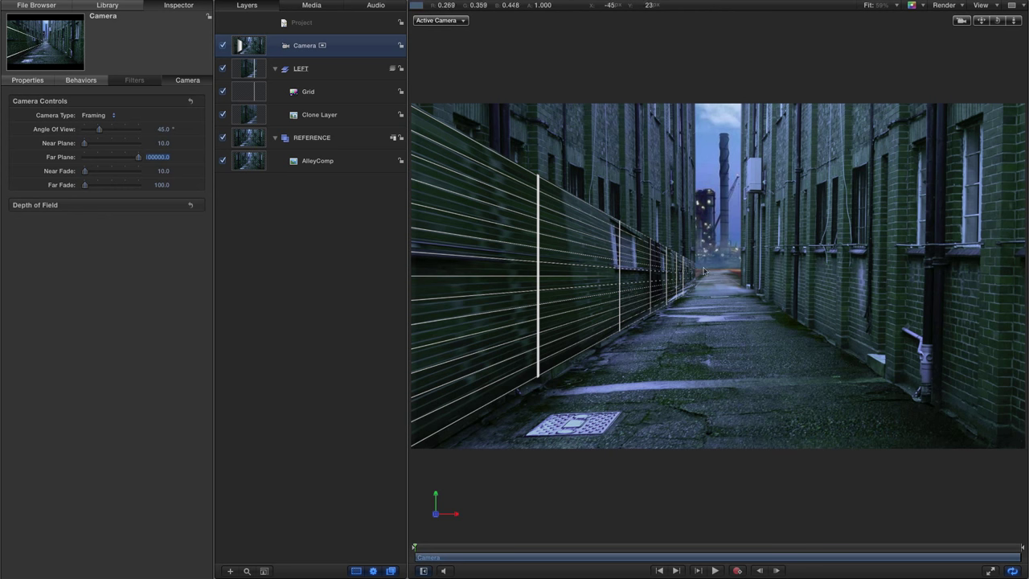
Enable Four Corner on the LEFT group and collapse its Transform parameters
{"action": "left_click", "coordinate": [243, 66]}
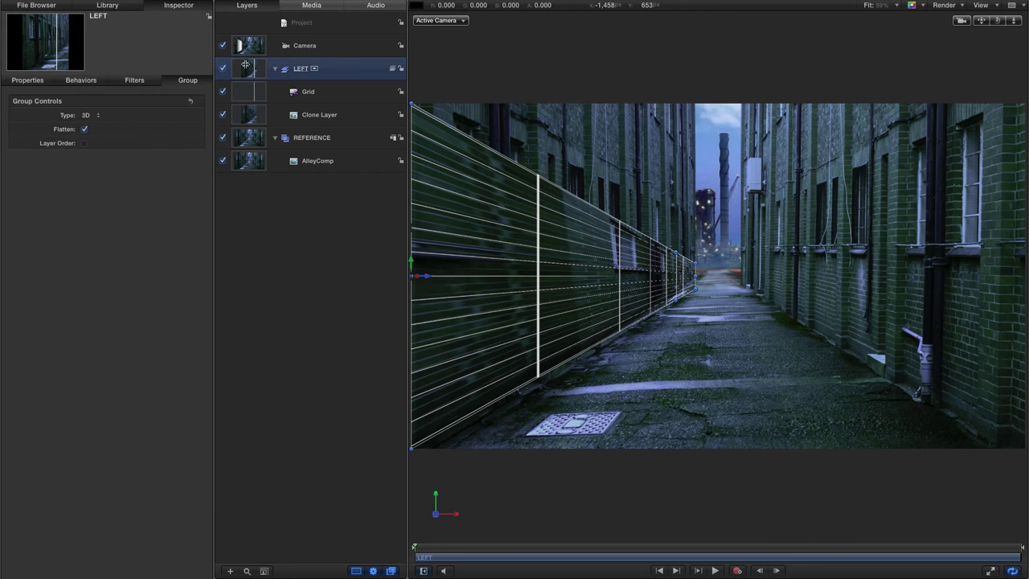
{"action": "left_click", "coordinate": [30, 81]}
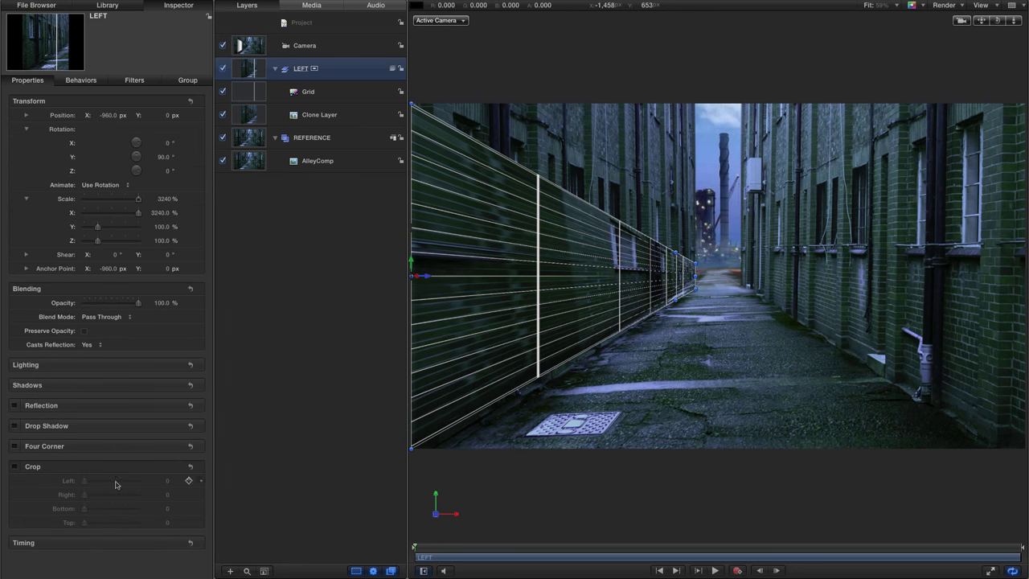
{"action": "left_click", "coordinate": [14, 447]}
{"action": "left_click", "coordinate": [174, 448]}
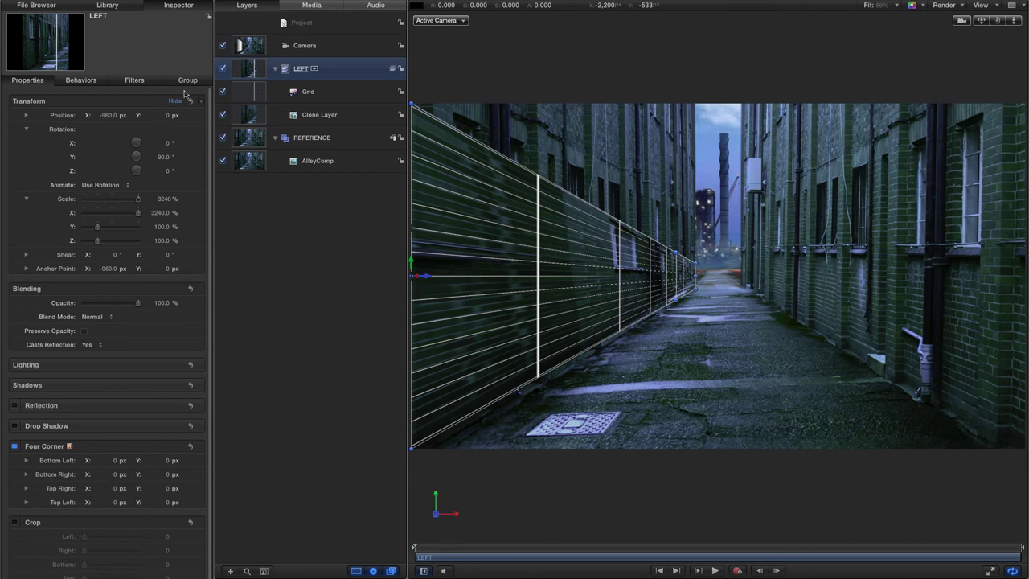
{"action": "left_click", "coordinate": [174, 102]}
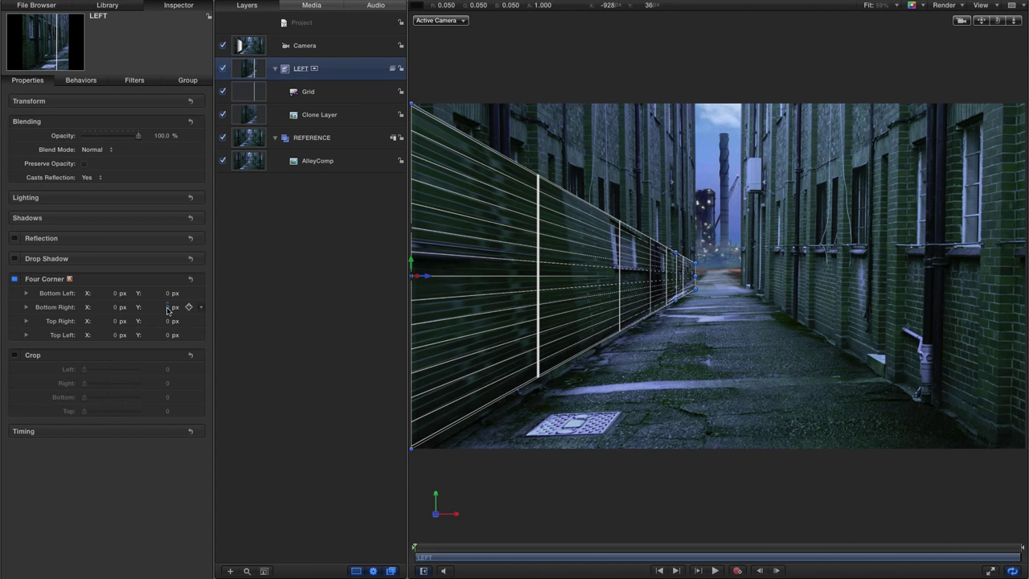
Stretch the LEFT group's far end with Four Corner, setting Top Right Y to 6697 px and Bottom Right Y to -6726.8 px
{"action": "left_click_drag", "start_coordinate": [167, 321], "coordinate": [384, 321]}
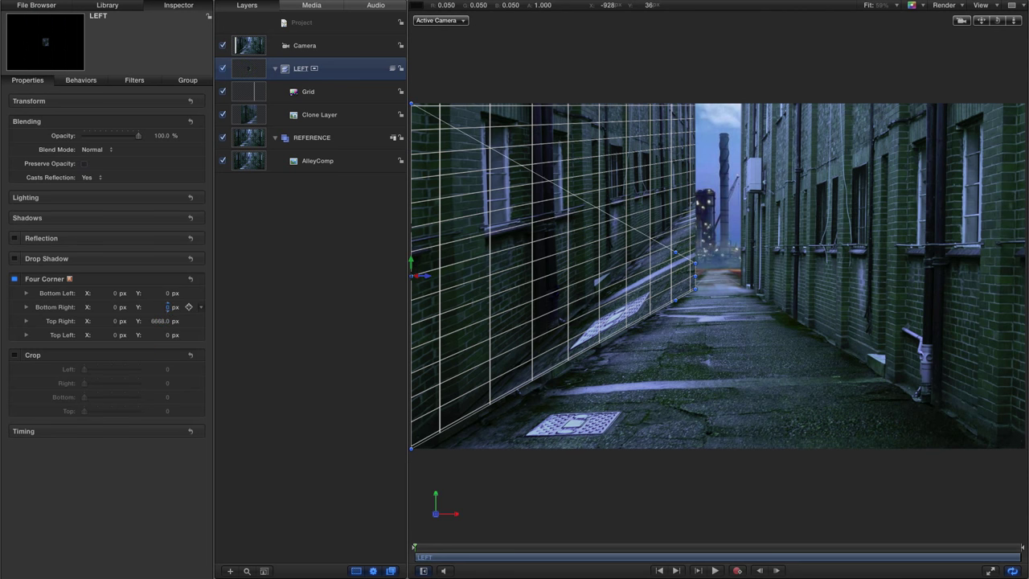
{"action": "left_click_drag", "start_coordinate": [164, 308], "coordinate": [7, 307]}
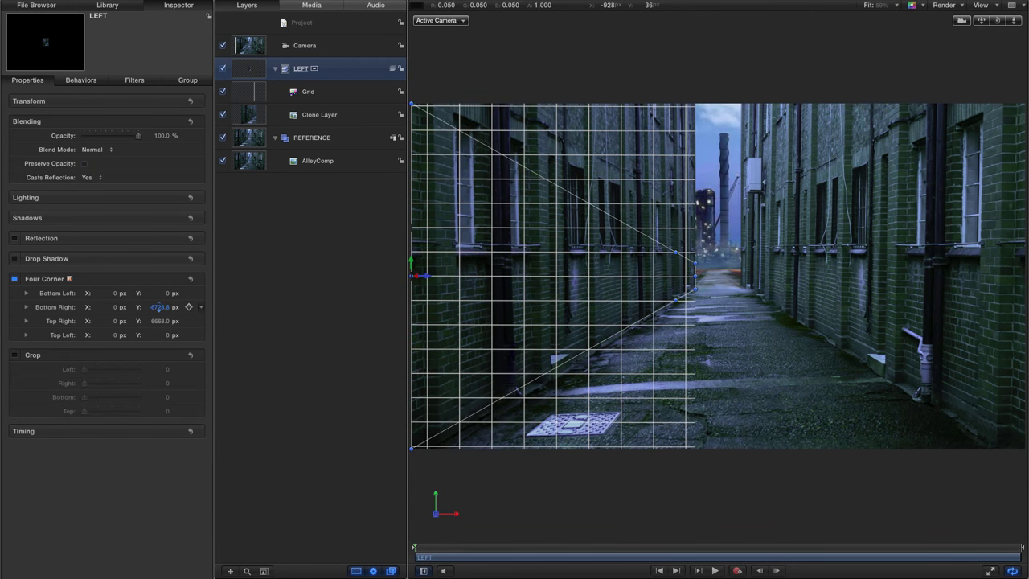
{"action": "left_click_drag", "start_coordinate": [159, 305], "coordinate": [161, 305]}
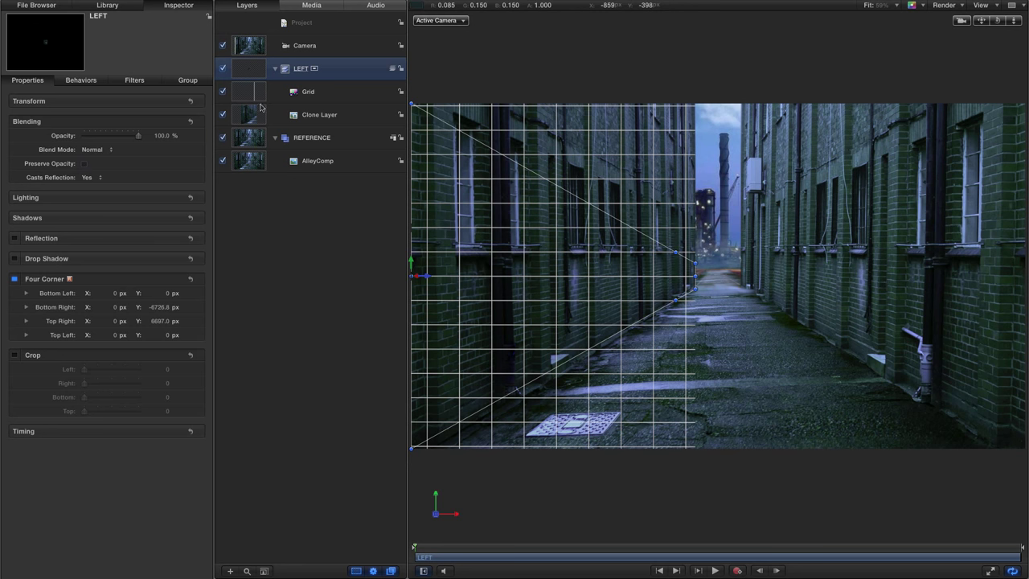
Check the left wall's match by temporarily hiding the Grid and the REFERENCE group
{"action": "left_click", "coordinate": [224, 91]}
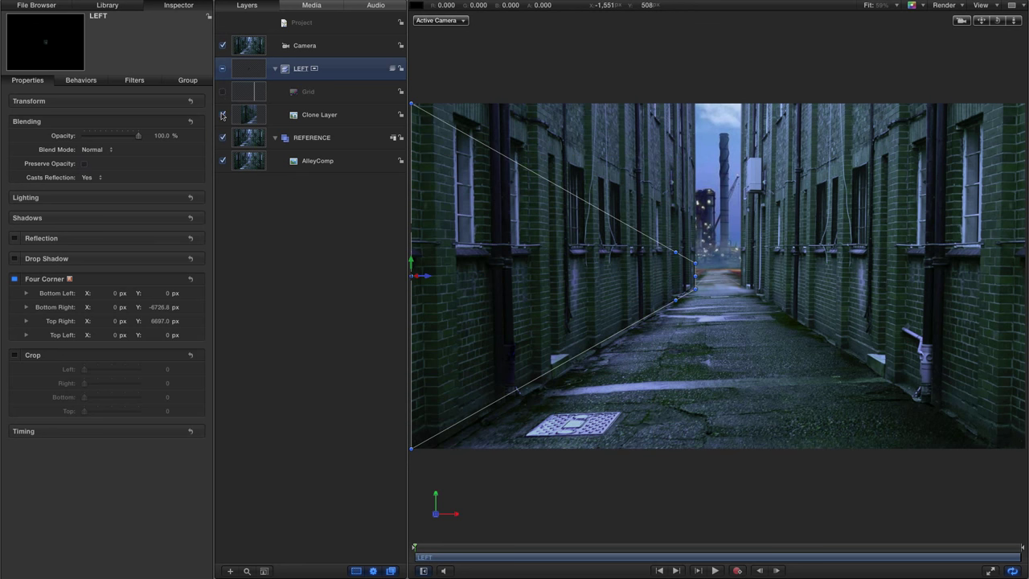
{"action": "left_click", "coordinate": [223, 138]}
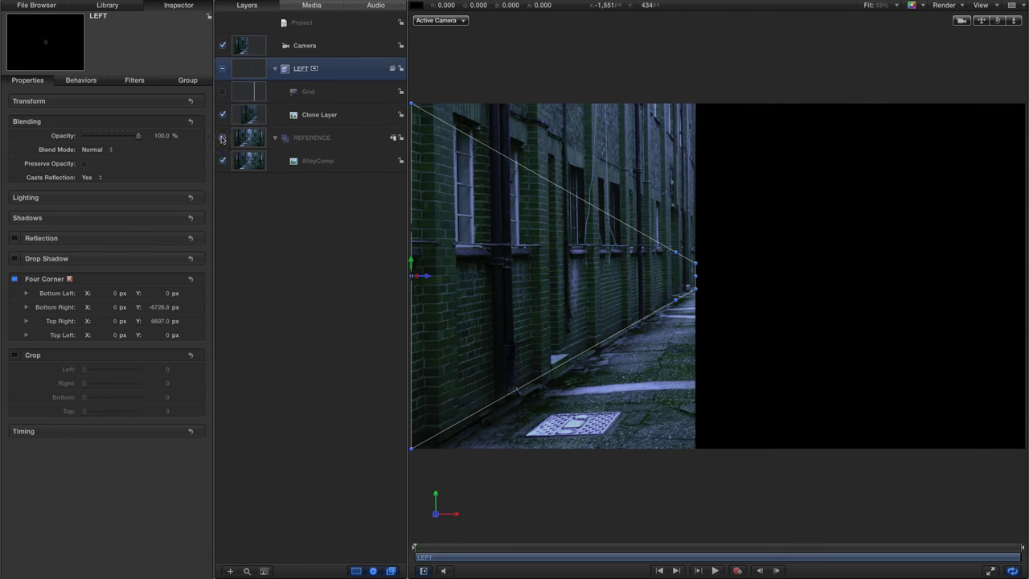
{"action": "left_click", "coordinate": [223, 138]}
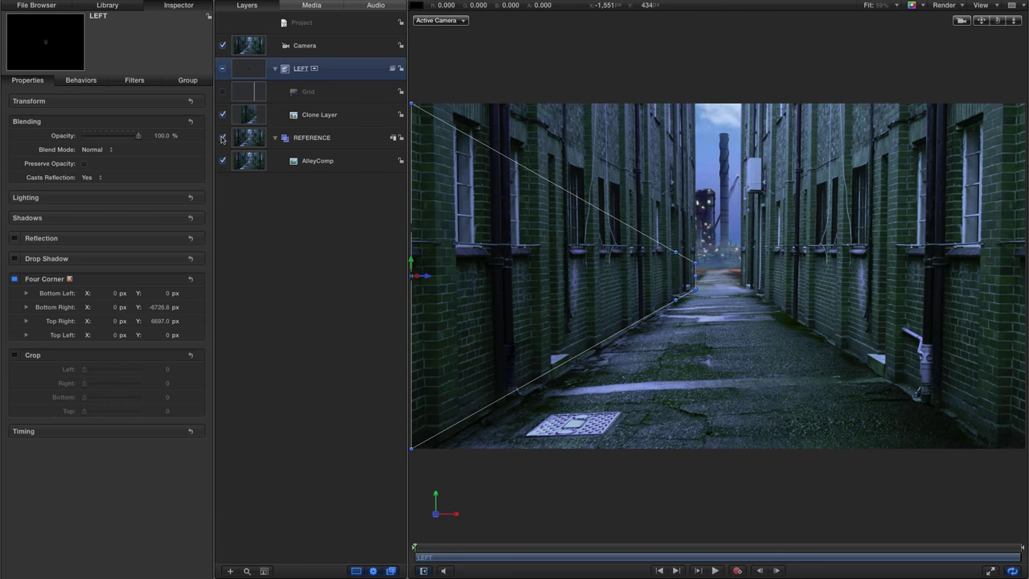
{"action": "left_click", "coordinate": [223, 92]}
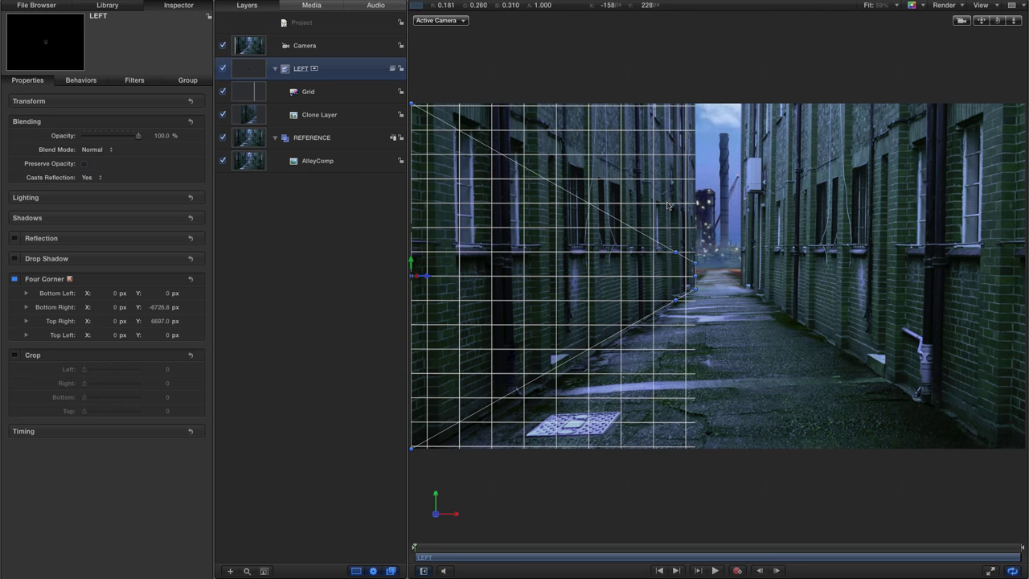
Duplicate the LEFT group and rename the copy RIGHT
{"action": "right_click", "coordinate": [245, 70]}
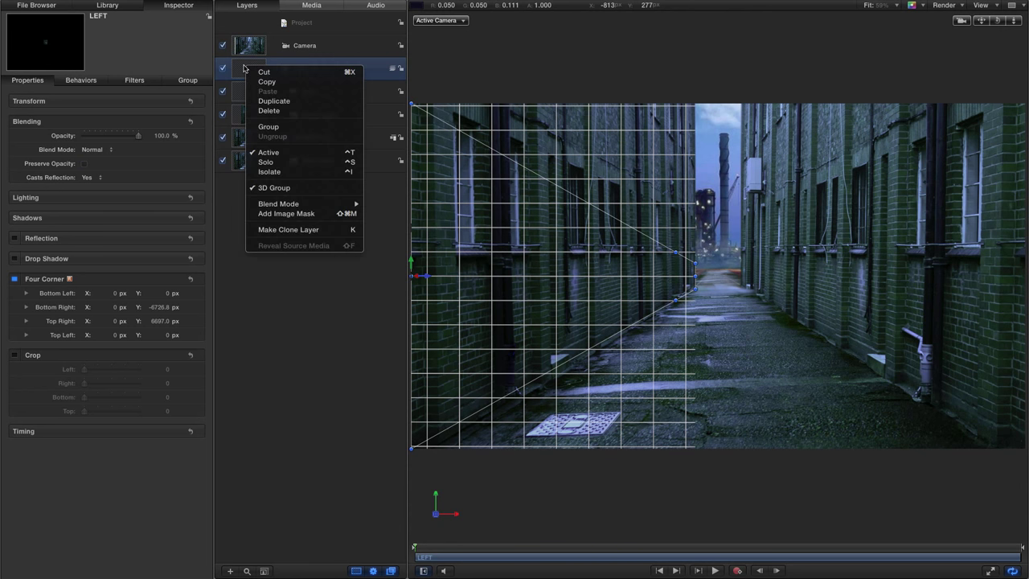
{"action": "left_click", "coordinate": [274, 100]}
{"action": "double_click", "coordinate": [298, 70]}
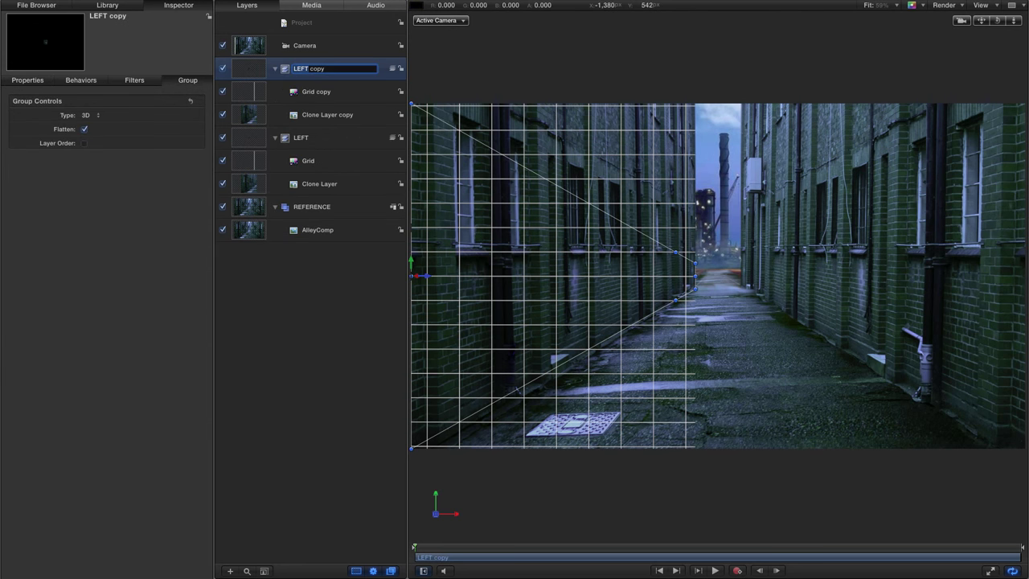
{"action": "type", "text": "RIGHT"}
{"action": "key", "text": "Return"}
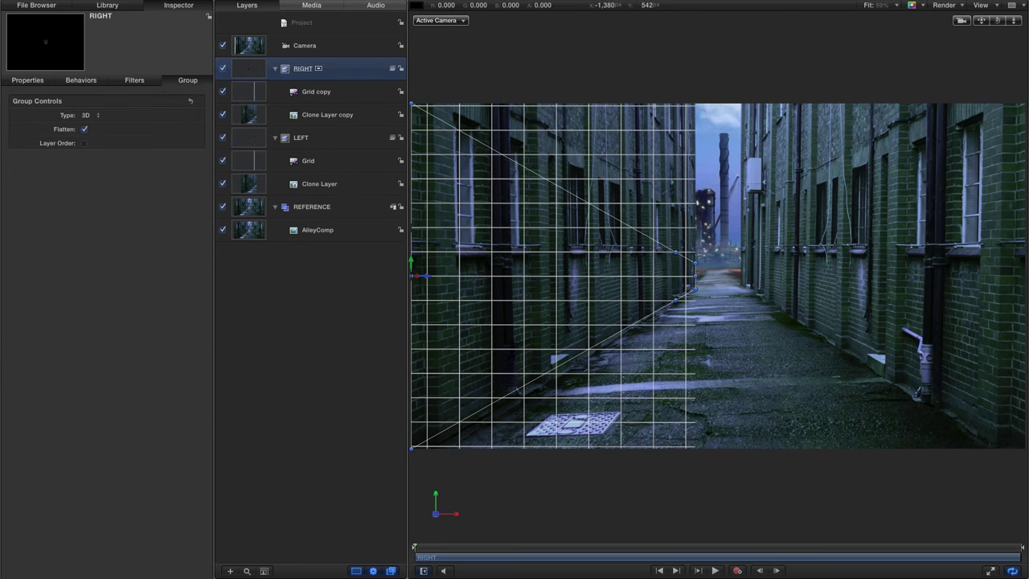
Hide the LEFT group and reset the RIGHT group's Four Corner values
{"action": "left_click", "coordinate": [223, 138]}
{"action": "left_click", "coordinate": [28, 80]}
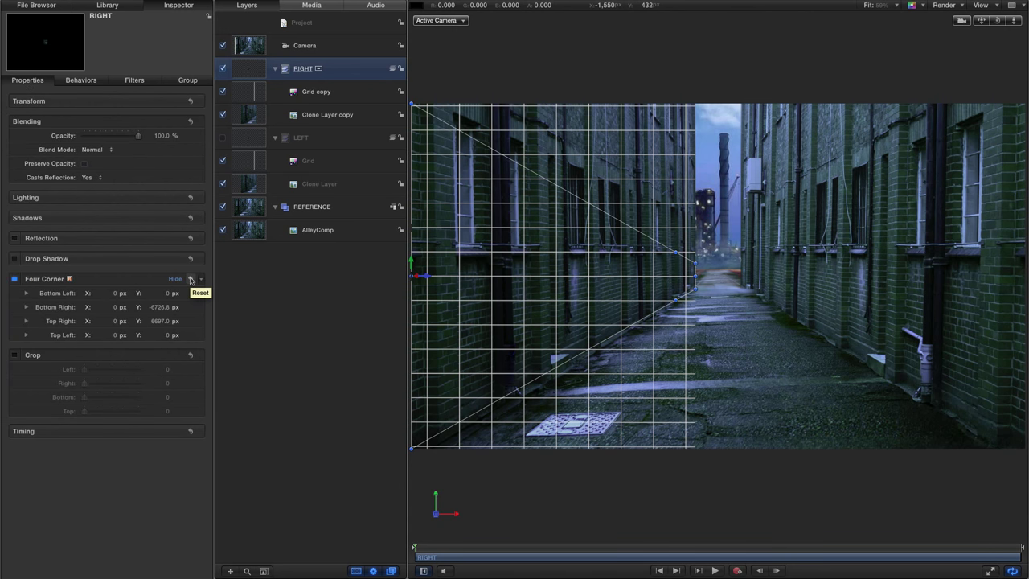
{"action": "left_click", "coordinate": [192, 279]}
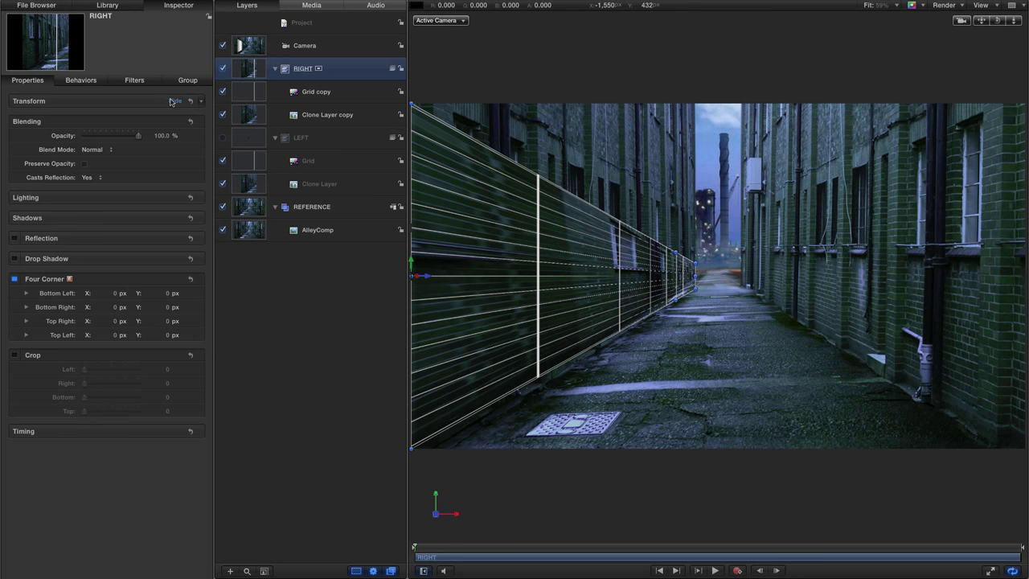
Set both the Position X and the Anchor Point X of the RIGHT group to 960 px
{"action": "left_click", "coordinate": [173, 101]}
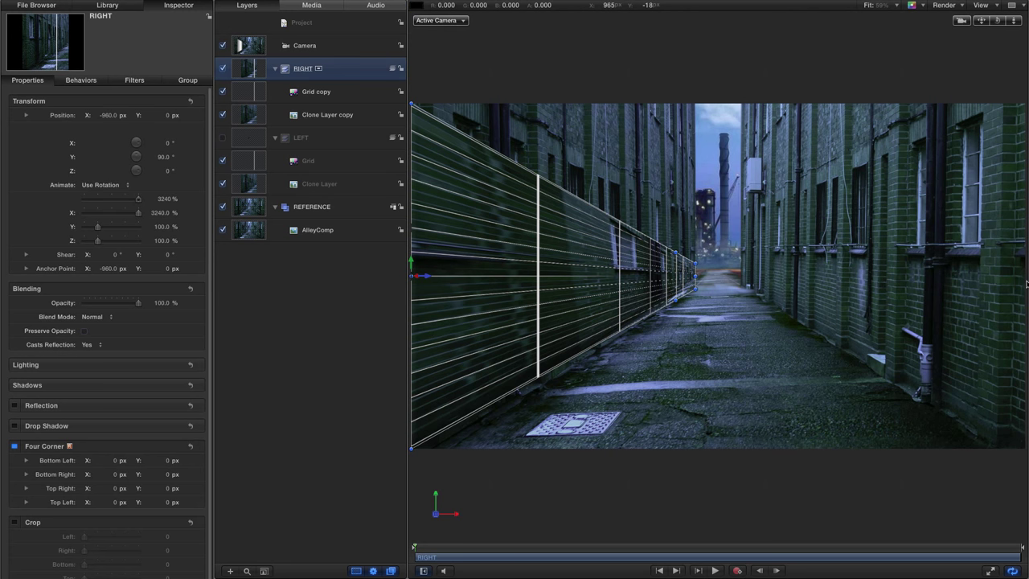
{"action": "left_click", "coordinate": [110, 117]}
{"action": "left_click", "coordinate": [108, 117]}
{"action": "type", "text": "960"}
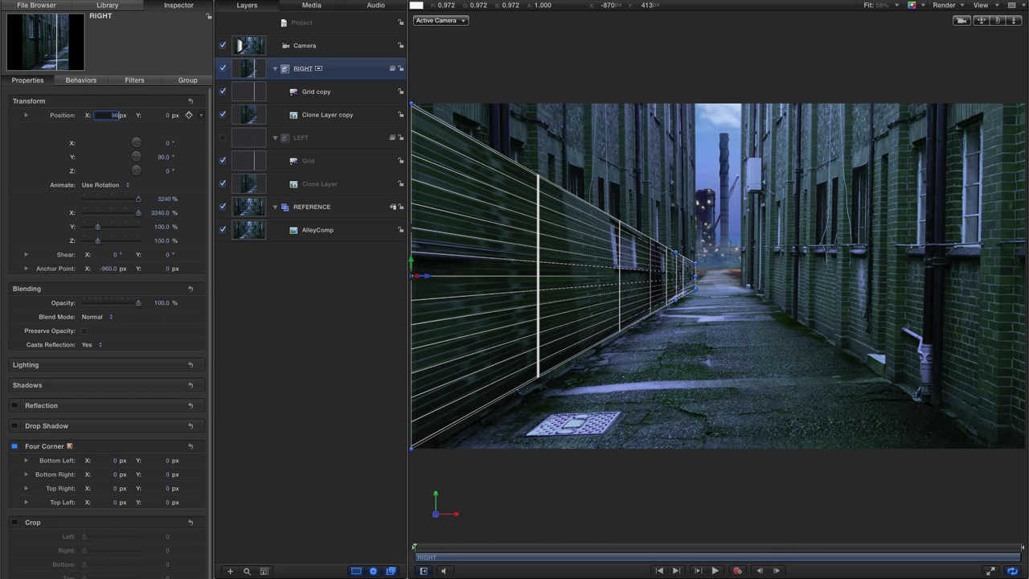
{"action": "key", "text": "Return"}
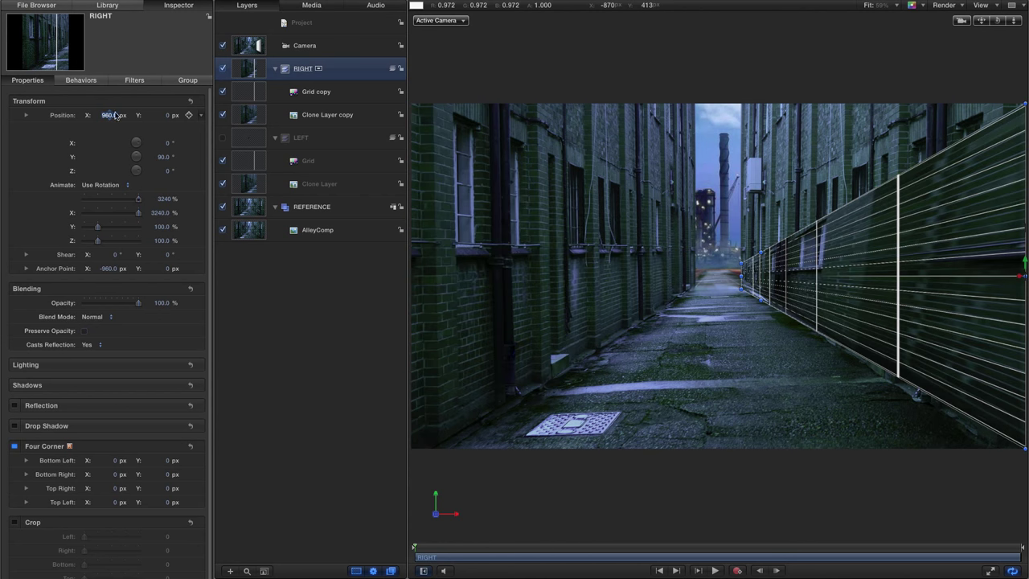
{"action": "left_click", "coordinate": [109, 269]}
{"action": "type", "text": "9"}
{"action": "key", "text": "Return"}
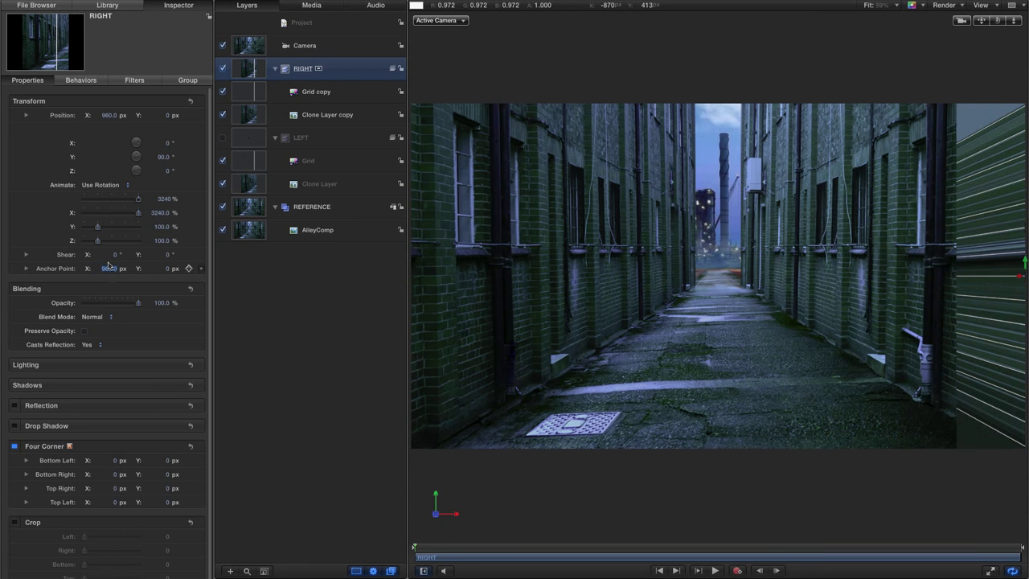
Reset the crop on the Grid copy and Clone Layer copy together
{"action": "left_click", "coordinate": [247, 91]}
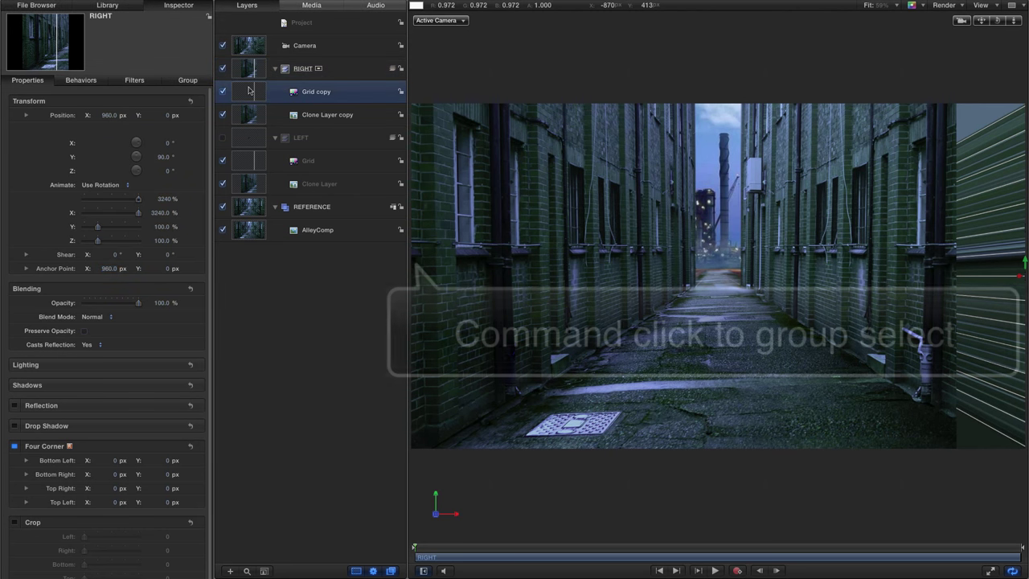
{"action": "left_click", "coordinate": [247, 115], "text": "super"}
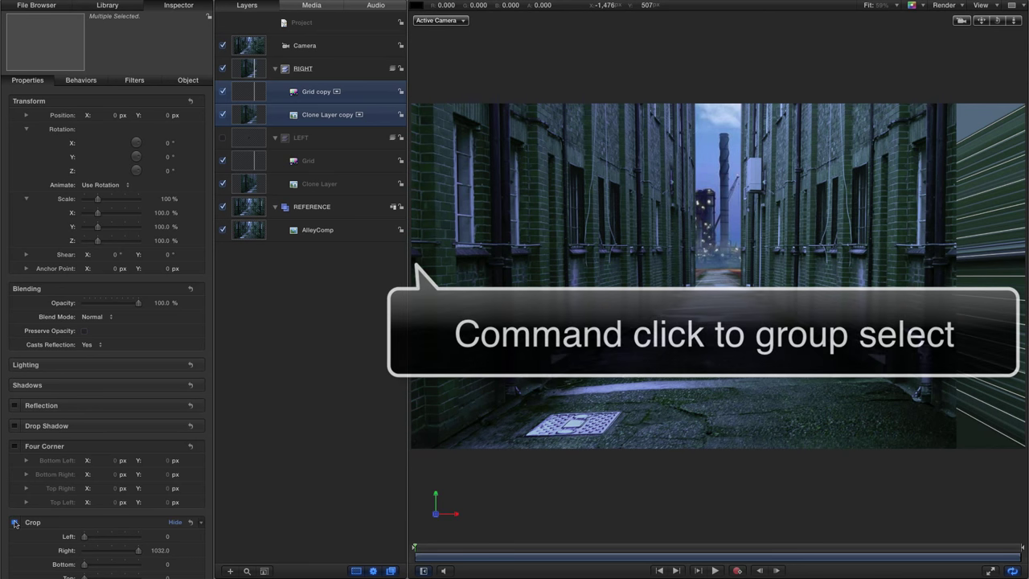
{"action": "left_click", "coordinate": [190, 523]}
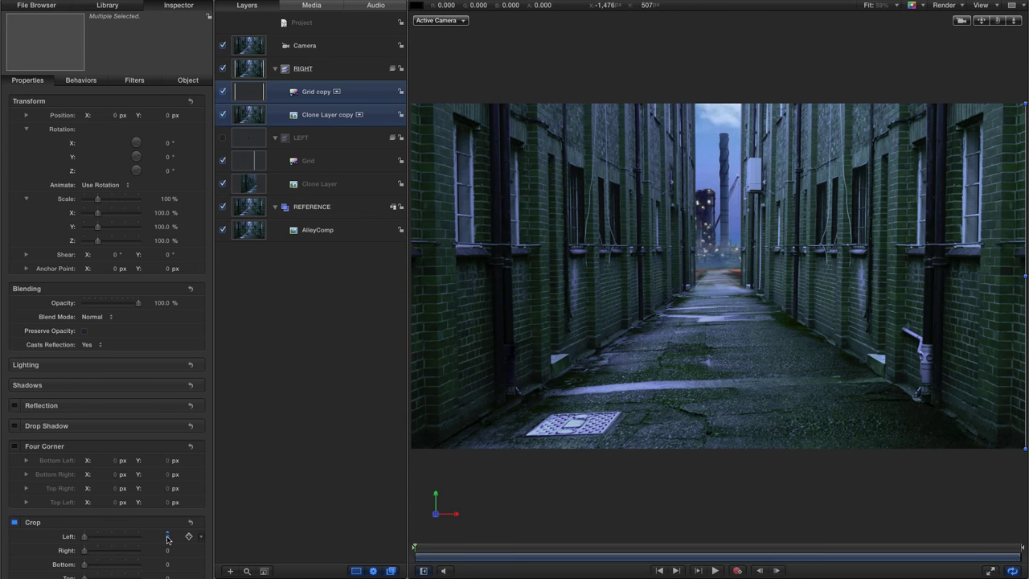
Set the left crop of the Grid copy and Clone Layer copy to 1032
{"action": "left_click", "coordinate": [167, 537]}
{"action": "key", "text": "Return"}
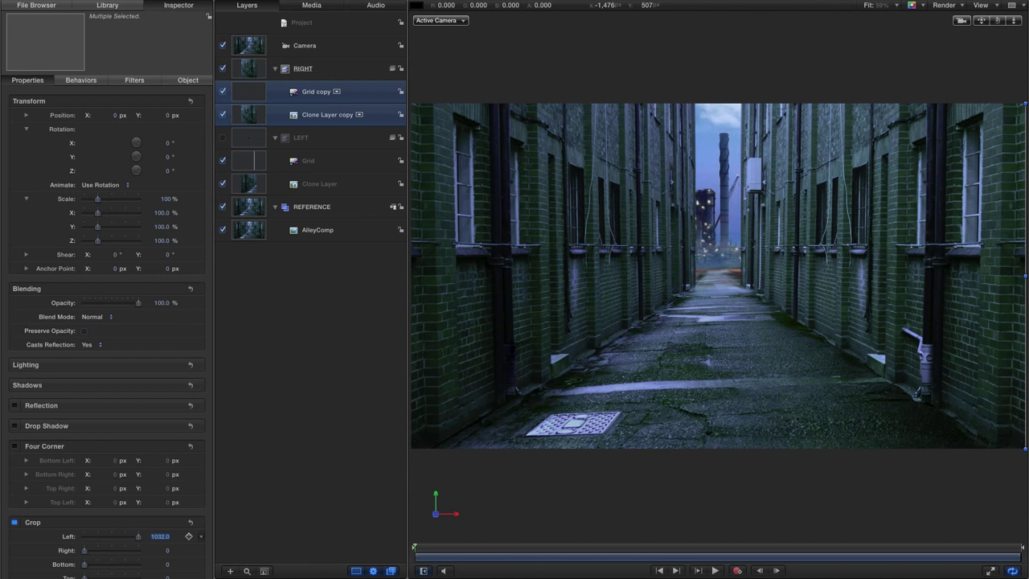
Set the RIGHT group's Y rotation to -90°
{"action": "left_click", "coordinate": [253, 74]}
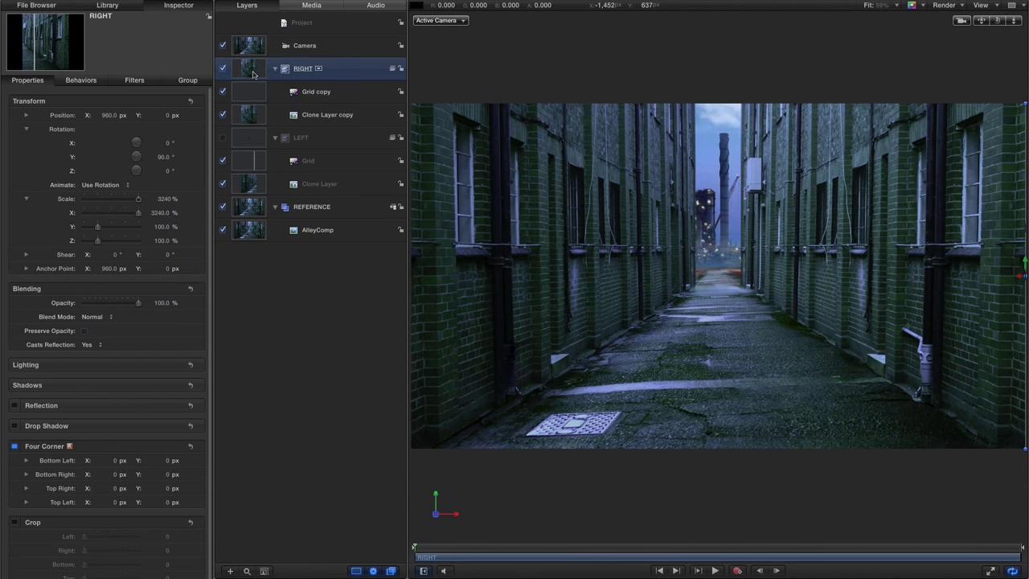
{"action": "left_click", "coordinate": [163, 157]}
{"action": "type", "text": "91.0"}
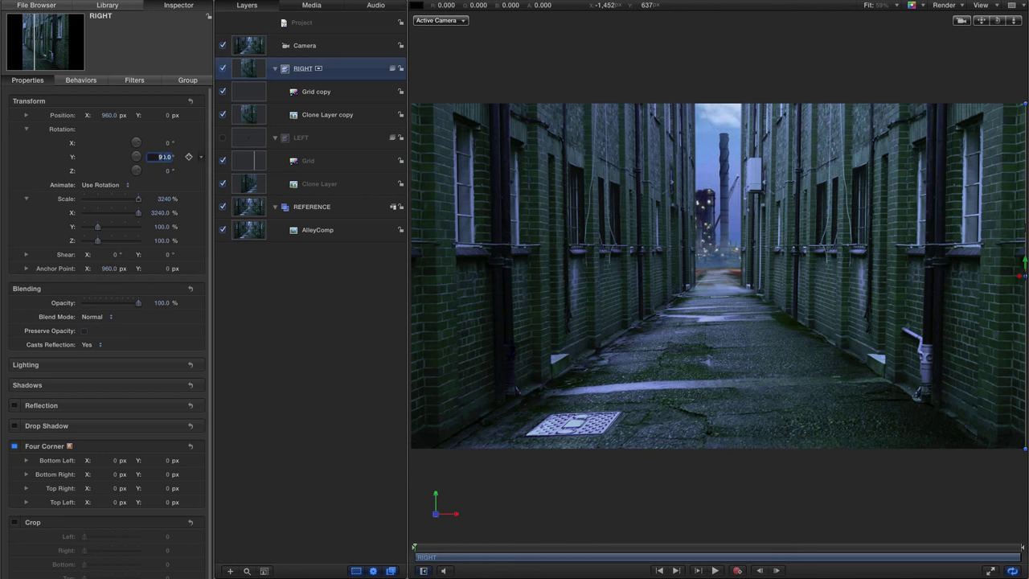
{"action": "type", "text": "-90"}
{"action": "key", "text": "Return"}
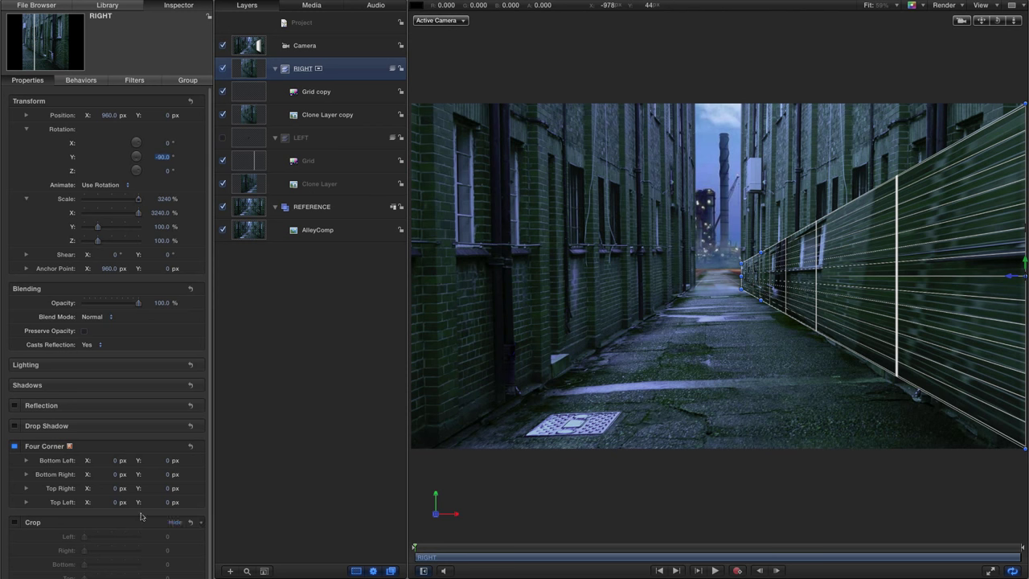
Stretch the RIGHT group's Four Corner to match the right wall, with Top Left Y at 6700 px and Bottom Left Y at about -6670 px
{"action": "left_click", "coordinate": [176, 102]}
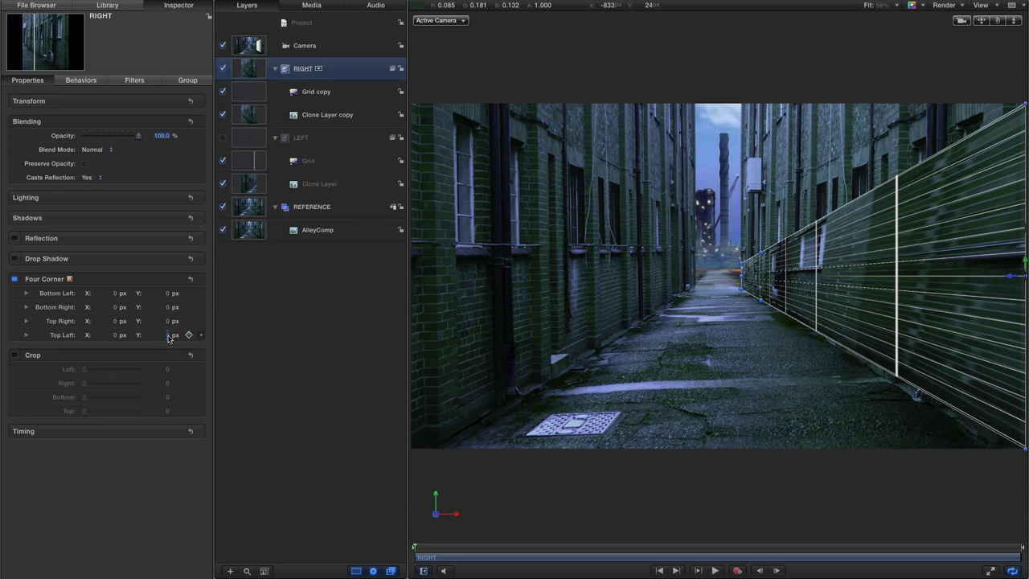
{"action": "left_click_drag", "start_coordinate": [169, 336], "coordinate": [161, 333]}
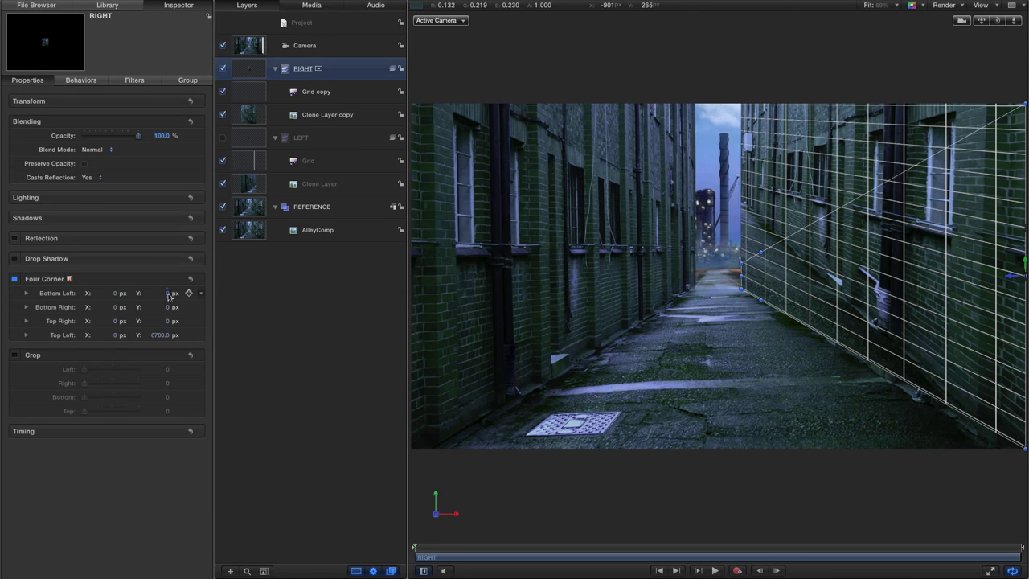
{"action": "left_click_drag", "start_coordinate": [169, 294], "coordinate": [160, 293]}
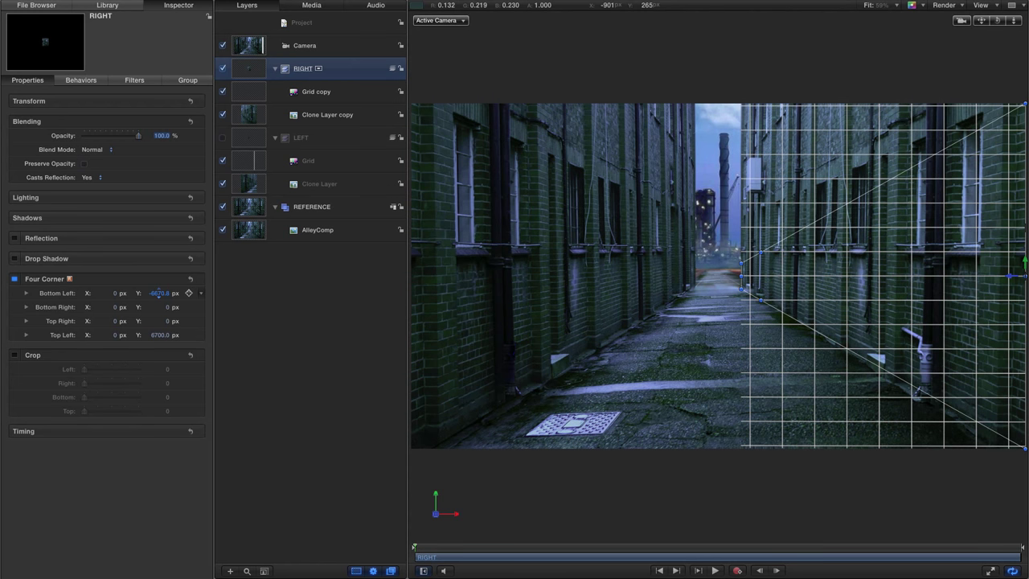
Hide both grid layers and the REFERENCE group, and show the LEFT group again
{"action": "left_click", "coordinate": [223, 92]}
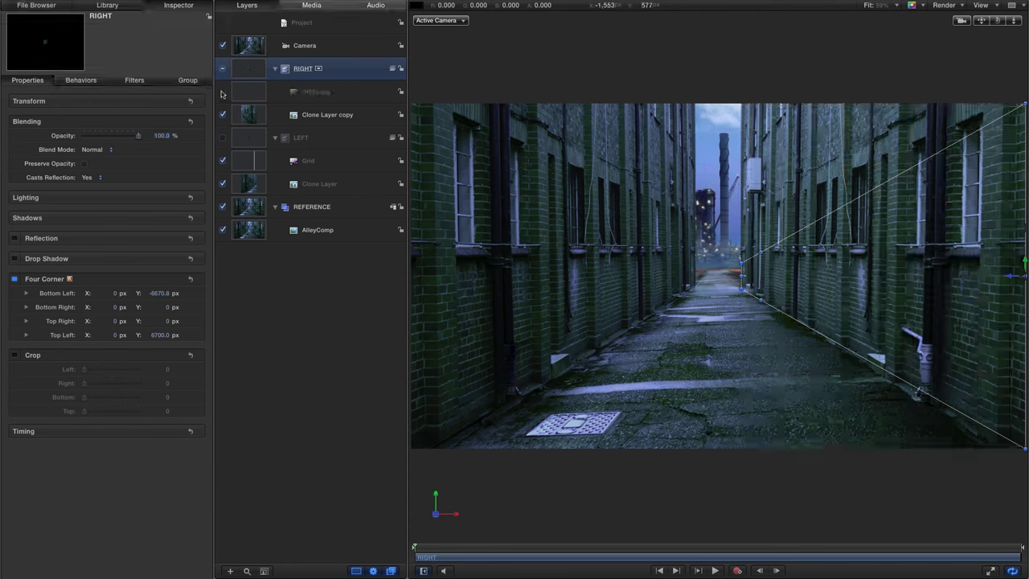
{"action": "left_click", "coordinate": [223, 208]}
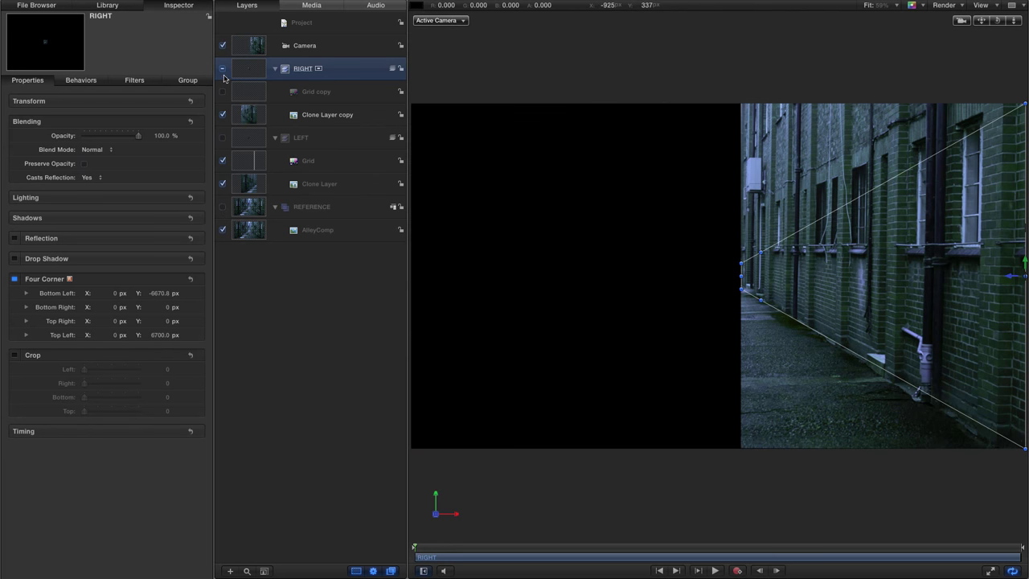
{"action": "left_click", "coordinate": [222, 139]}
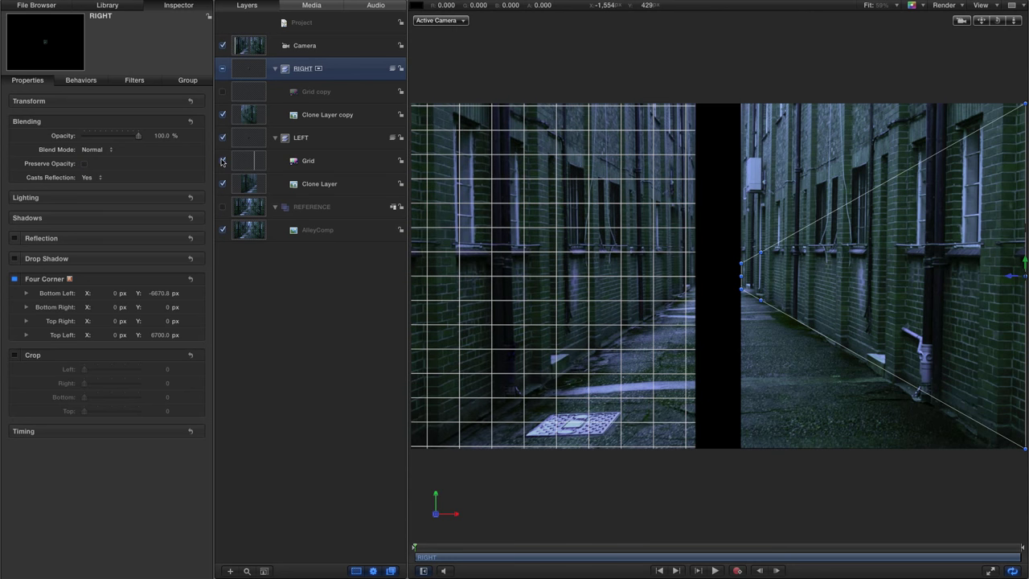
{"action": "left_click", "coordinate": [223, 161]}
Test the perspective by moving the camera's Z position to about -1500 px, and return it to 0
{"action": "left_click", "coordinate": [253, 47]}
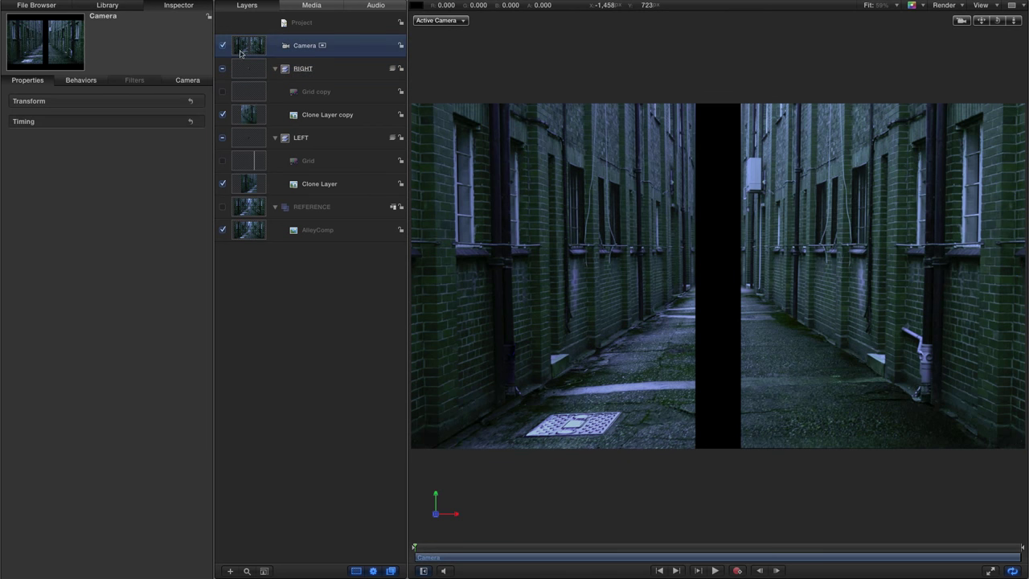
{"action": "left_click", "coordinate": [175, 101]}
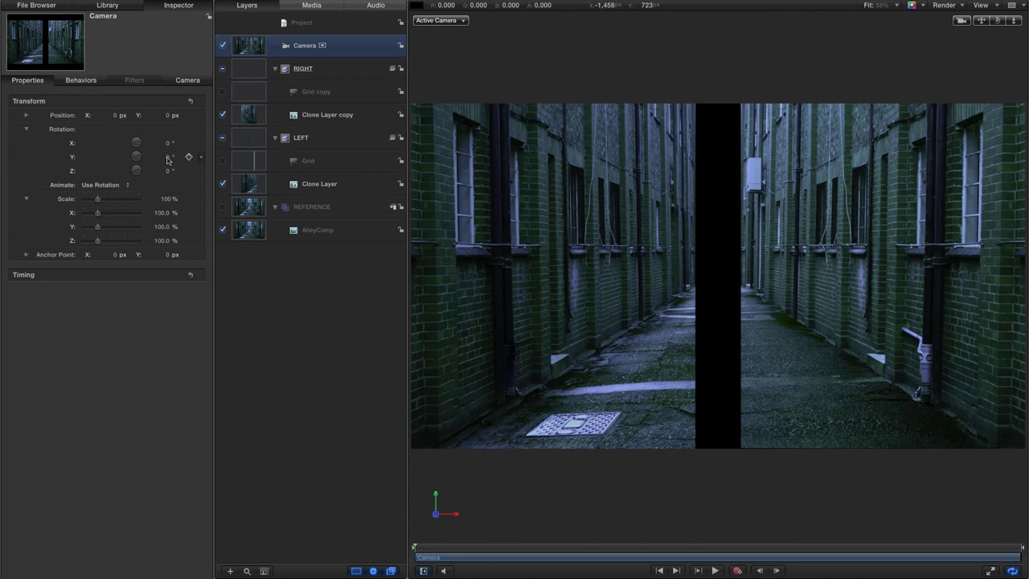
{"action": "left_click", "coordinate": [26, 115]}
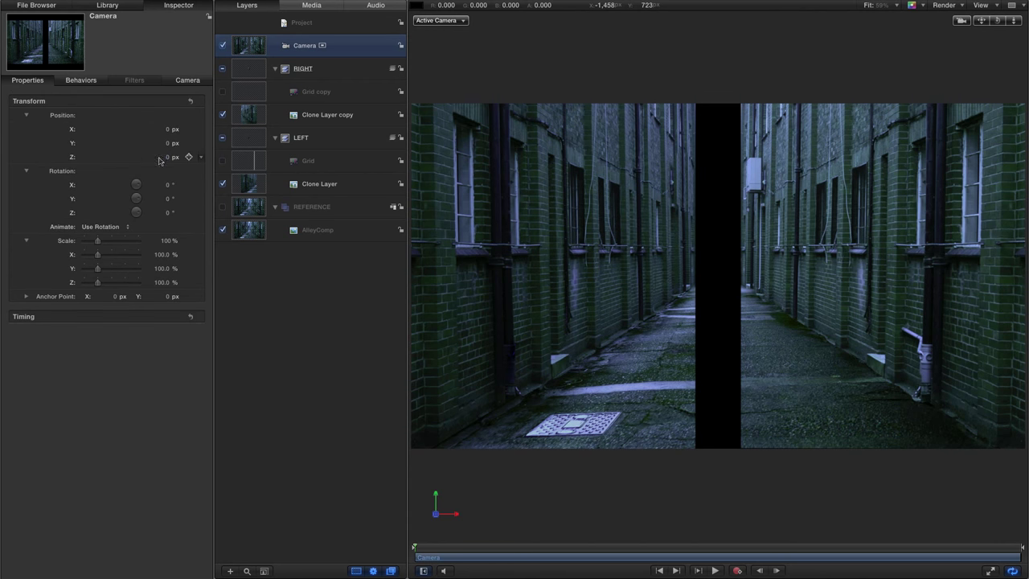
{"action": "mouse_move", "coordinate": [169, 159]}
{"action": "left_mouse_down"}
{"action": "mouse_move", "coordinate": [73, 158]}
{"action": "mouse_move", "coordinate": [179, 157]}
{"action": "mouse_move", "coordinate": [158, 156]}
{"action": "left_mouse_up"}
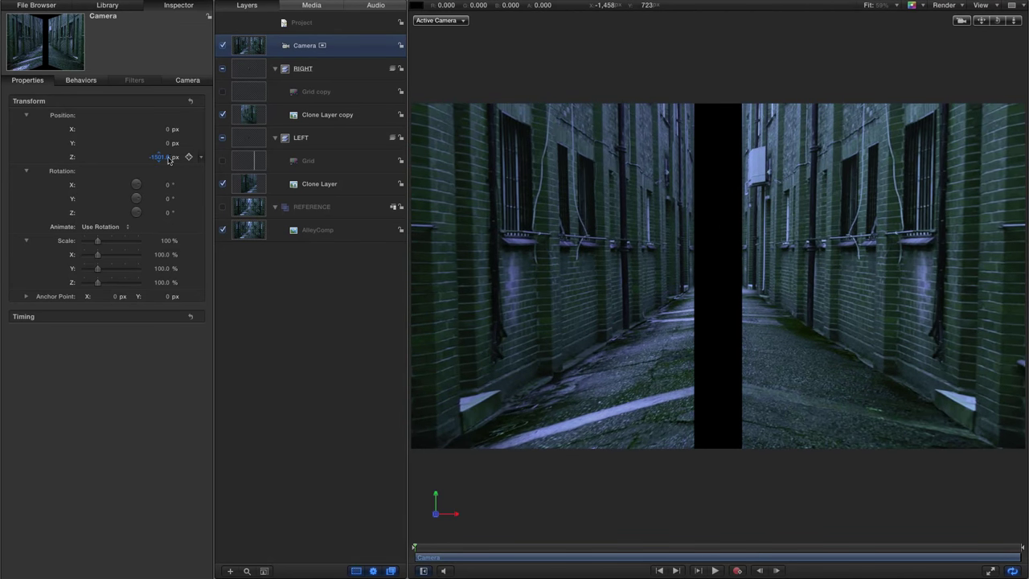
{"action": "type", "text": "0"}
{"action": "key", "text": "Return"}
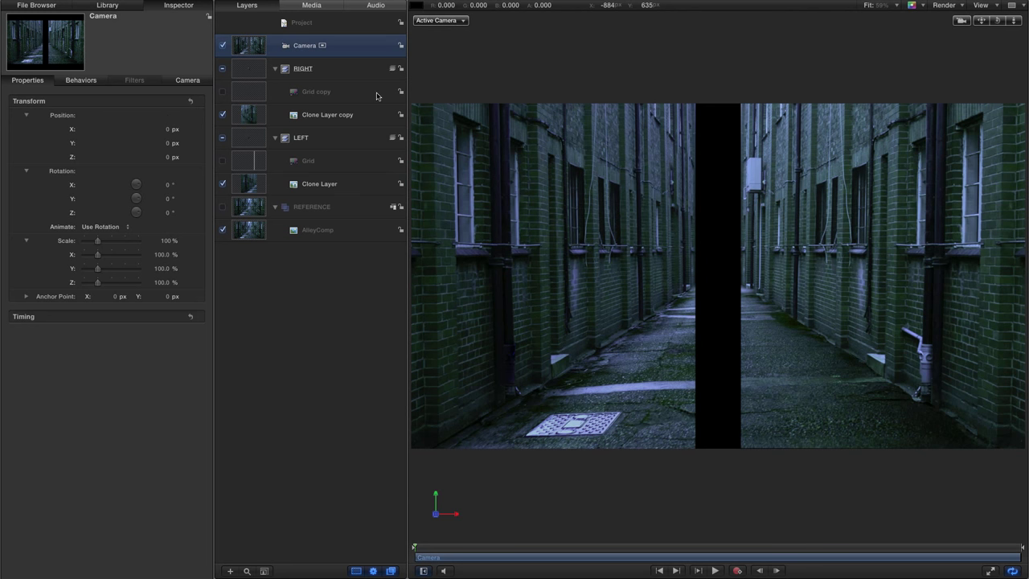
Duplicate the RIGHT group and rename the copy FLOOR
{"action": "left_click", "coordinate": [246, 68]}
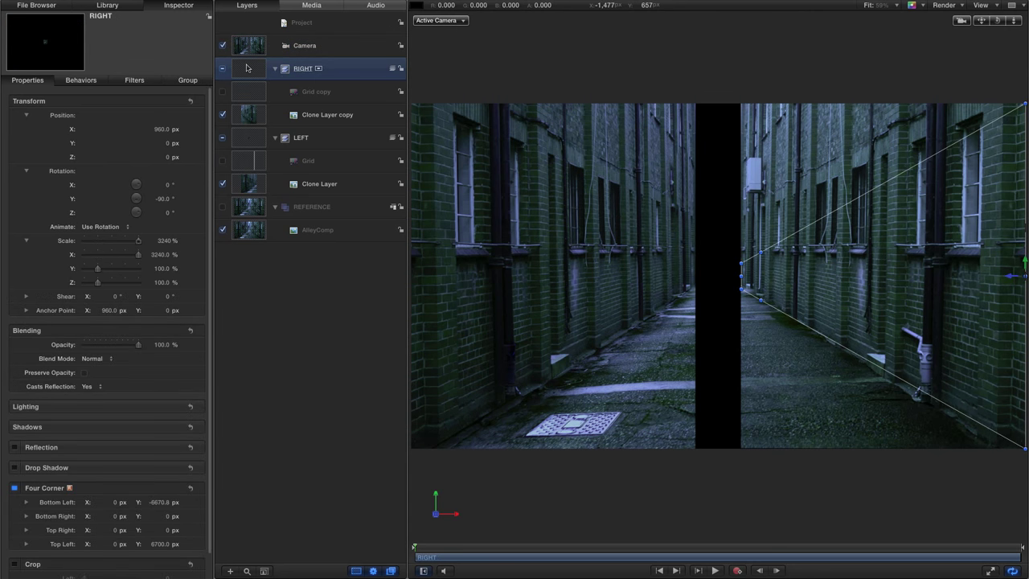
{"action": "right_click", "coordinate": [247, 68]}
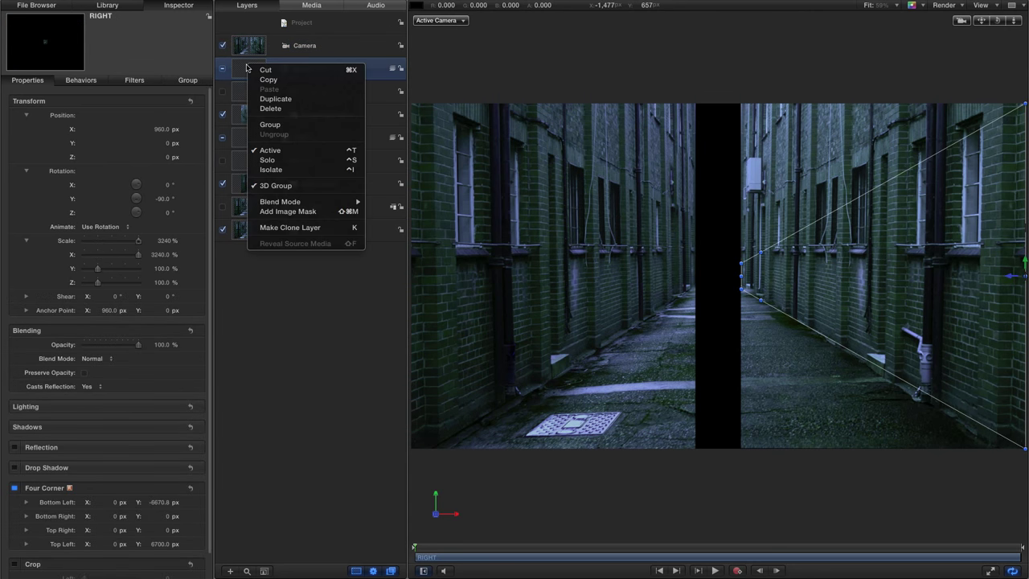
{"action": "left_click", "coordinate": [273, 99]}
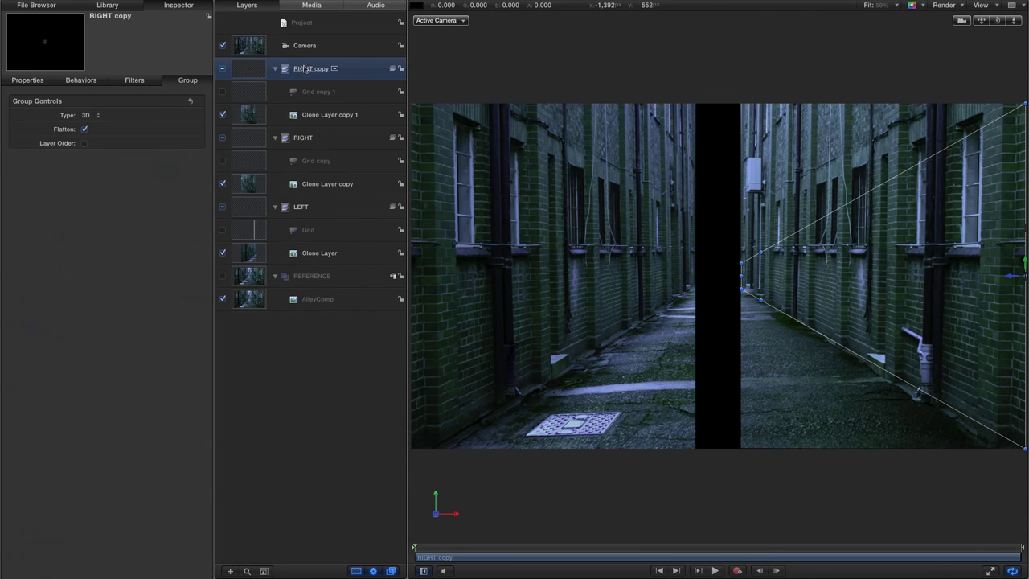
{"action": "double_click", "coordinate": [304, 69]}
{"action": "type", "text": "FLOO"}
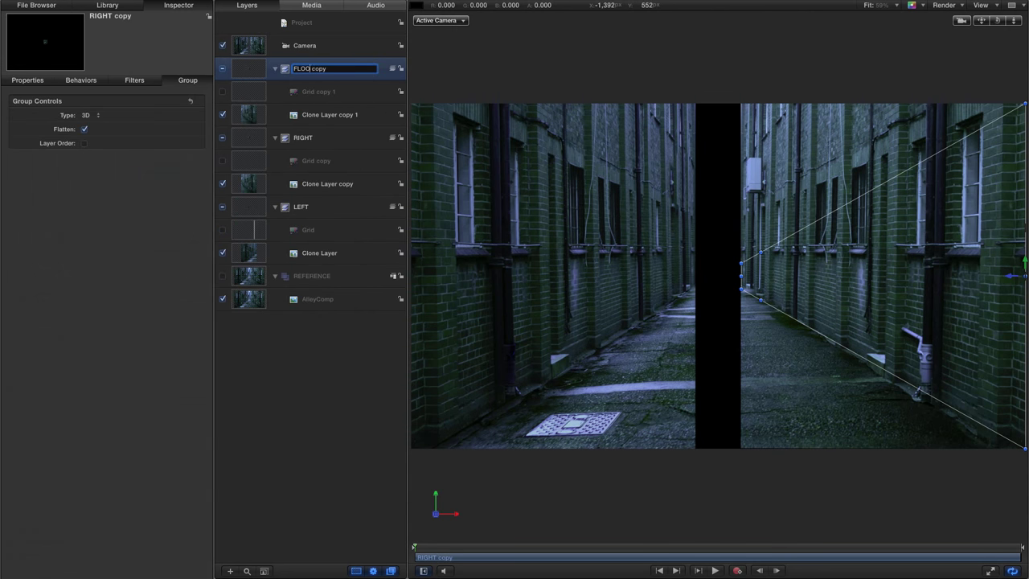
{"action": "type", "text": "R"}
{"action": "key", "text": "Delete"}
{"action": "key", "text": "Delete"}
{"action": "key", "text": "Delete"}
{"action": "key", "text": "Delete"}
{"action": "key", "text": "Delete"}
{"action": "key", "text": "Return"}
Hide the RIGHT and LEFT groups and show the grid layer inside the FLOOR group
{"action": "left_click", "coordinate": [222, 138]}
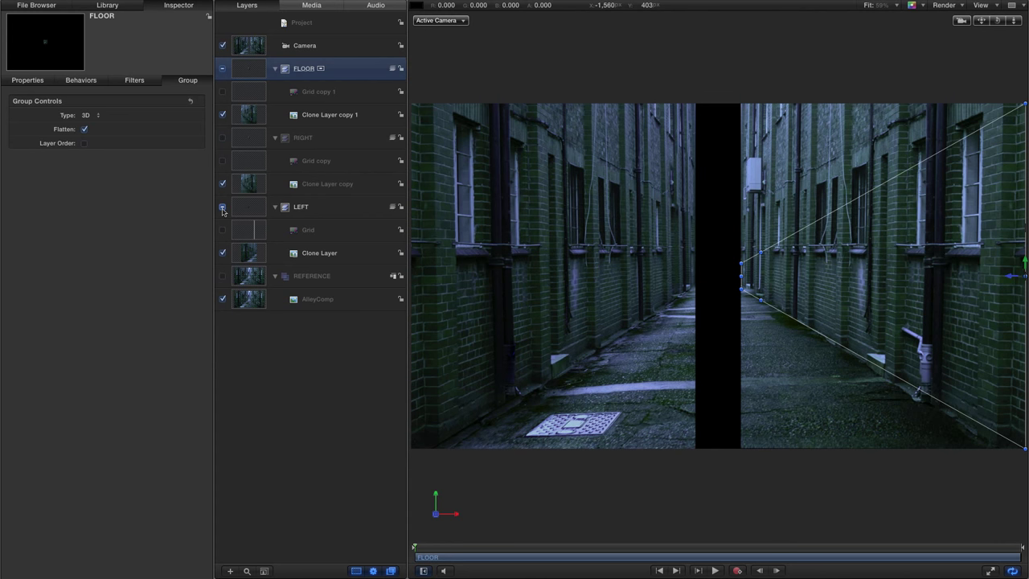
{"action": "left_click", "coordinate": [222, 207]}
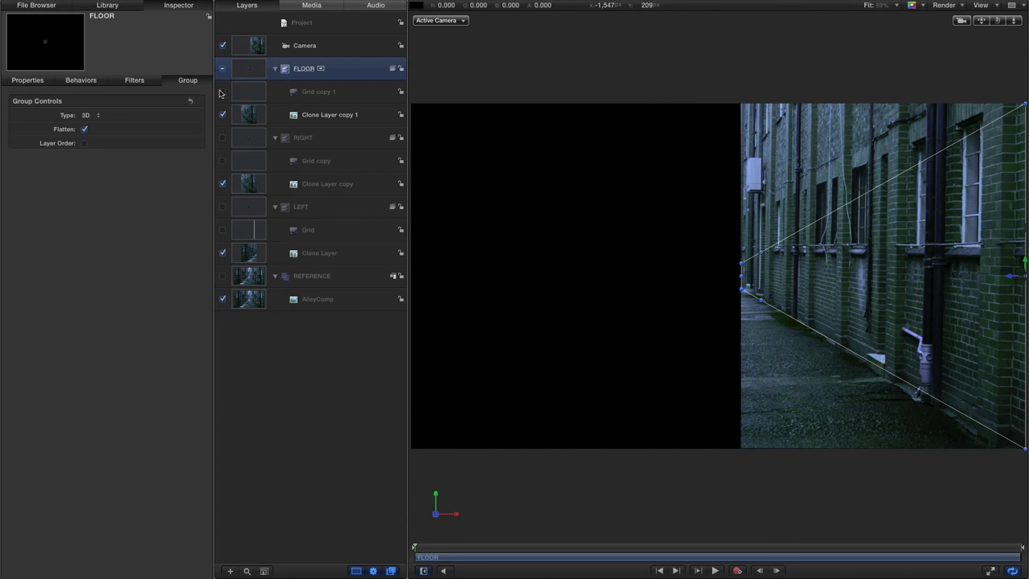
{"action": "left_click", "coordinate": [223, 91]}
Reset the FLOOR group's Transform and Four Corner values
{"action": "left_click", "coordinate": [27, 79]}
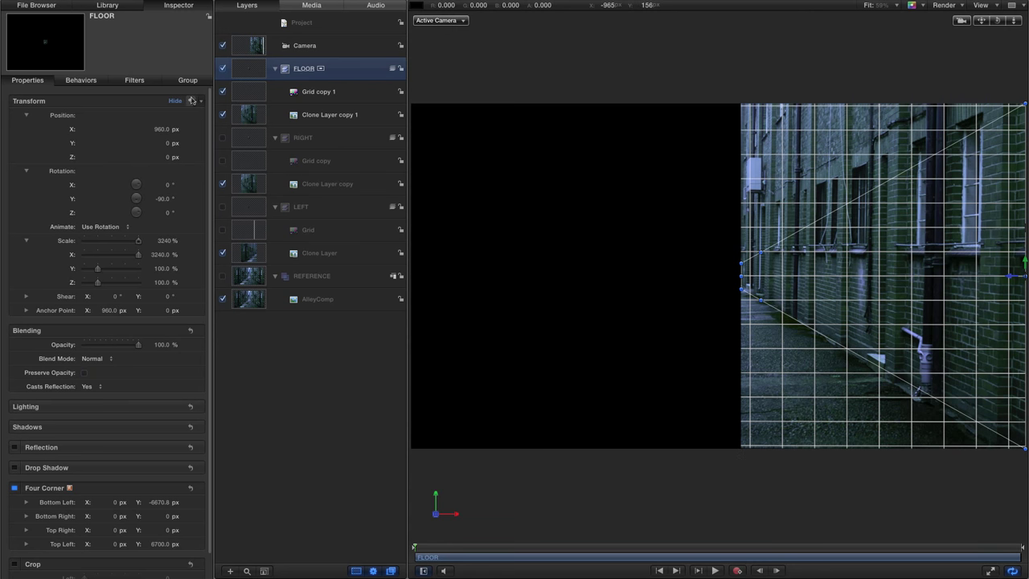
{"action": "left_click", "coordinate": [192, 101]}
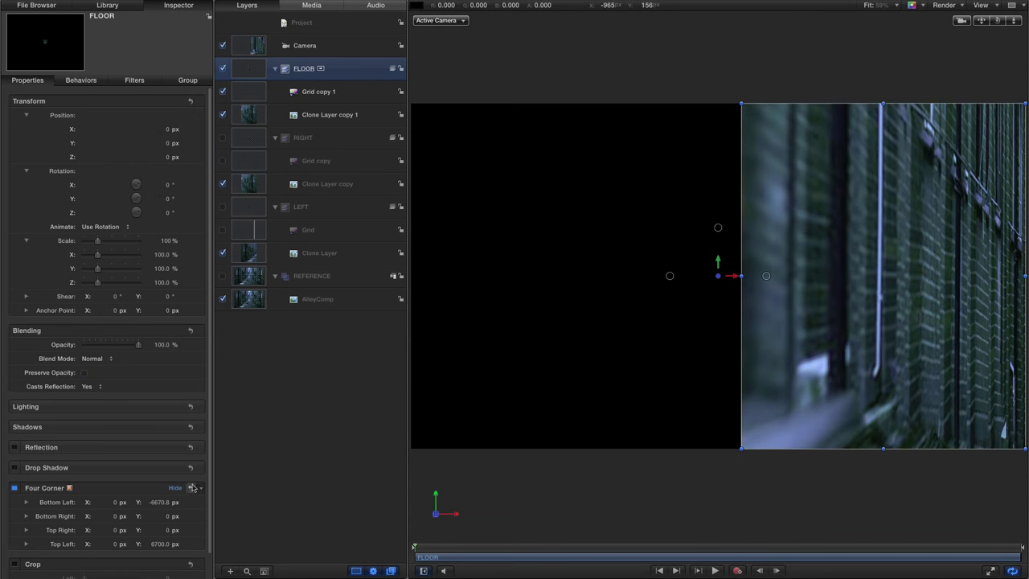
{"action": "left_click", "coordinate": [192, 488]}
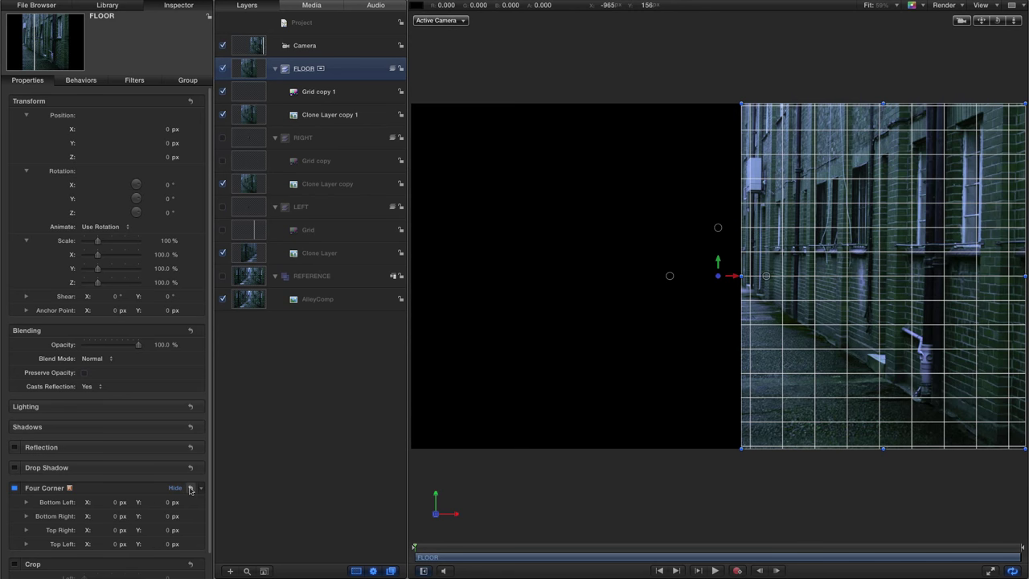
Reset the crop on Grid copy 1 and Clone Layer copy 1 in the FLOOR group
{"action": "left_click", "coordinate": [242, 94]}
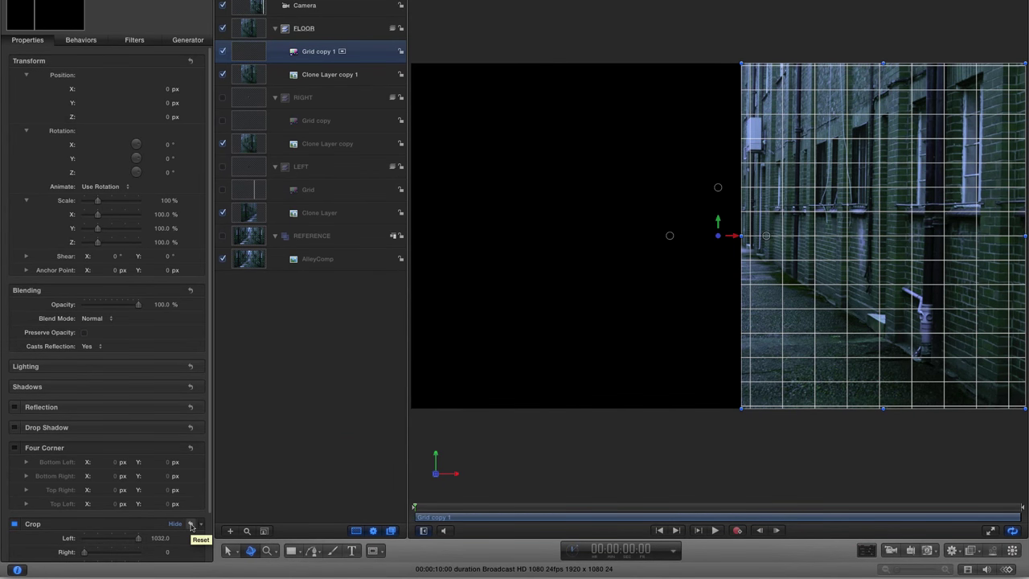
{"action": "left_click", "coordinate": [191, 525]}
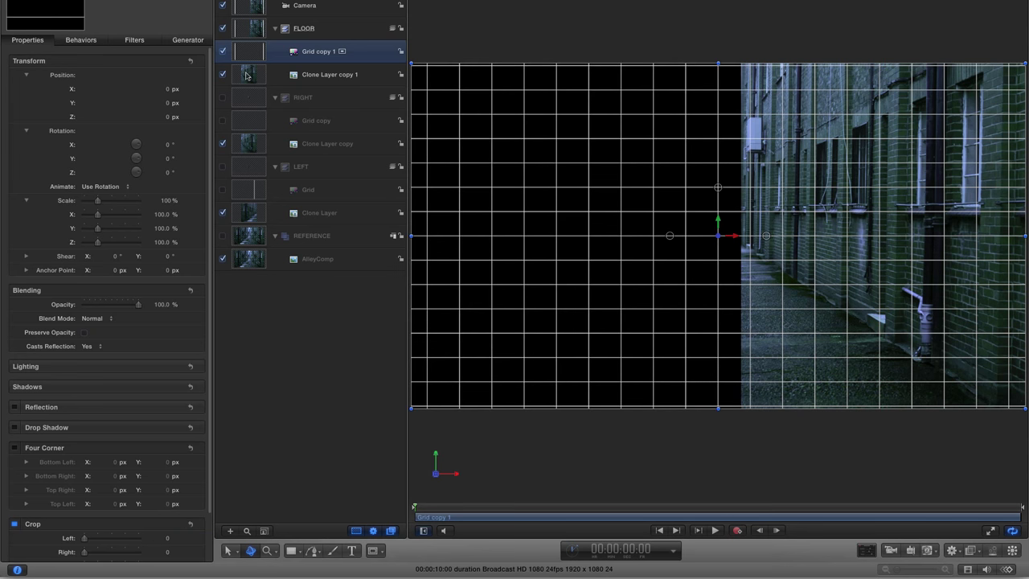
{"action": "left_click", "coordinate": [245, 81]}
{"action": "left_click", "coordinate": [191, 524]}
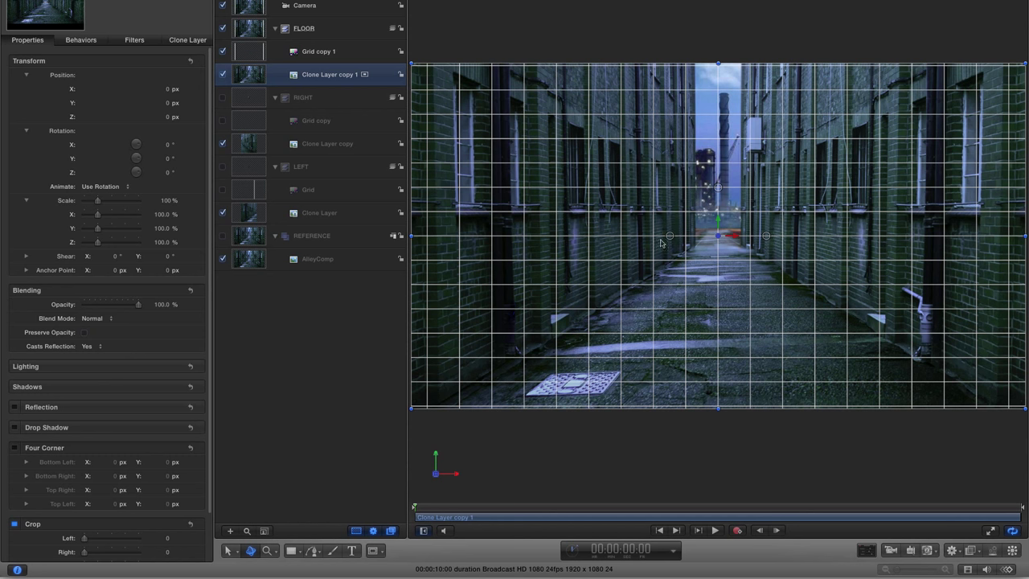
Set the top crop of Grid copy 1 and Clone Layer copy 1 together to 574
{"action": "left_click", "coordinate": [253, 52], "text": "shift"}
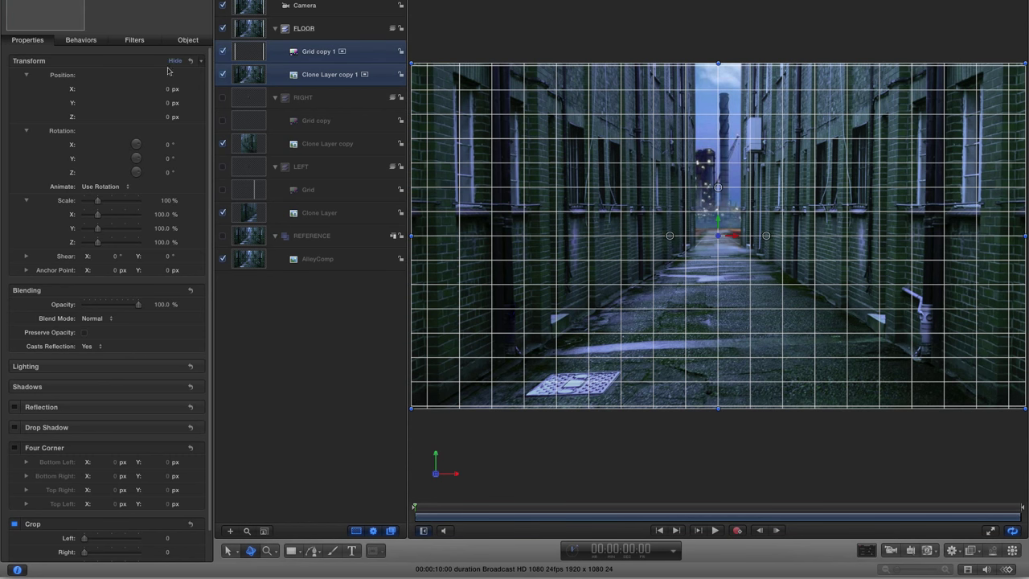
{"action": "left_click", "coordinate": [175, 62]}
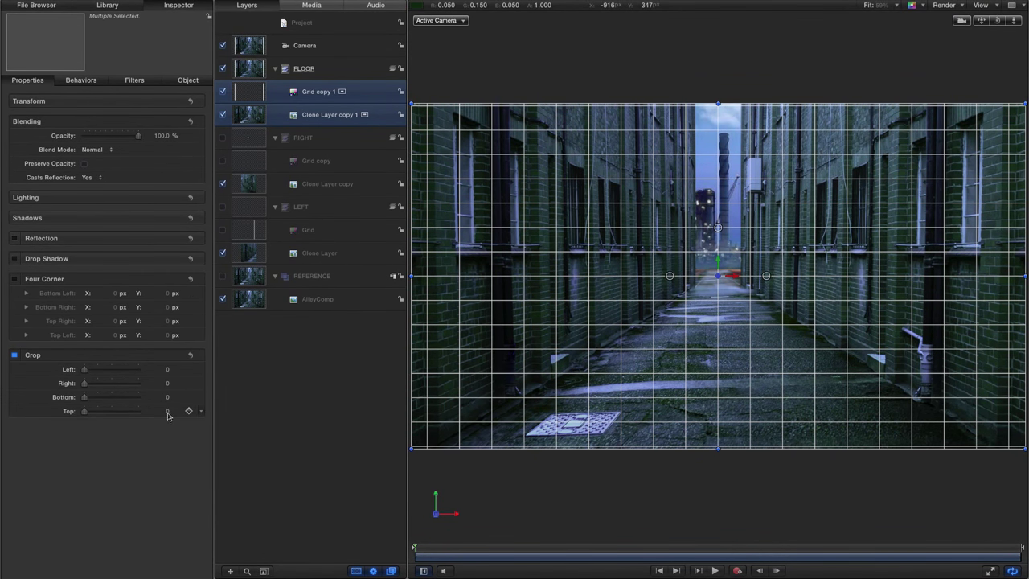
{"action": "left_click_drag", "start_coordinate": [168, 416], "coordinate": [278, 416]}
{"action": "scroll", "coordinate": [723, 312], "scroll_direction": "up", "scroll_amount": 5}
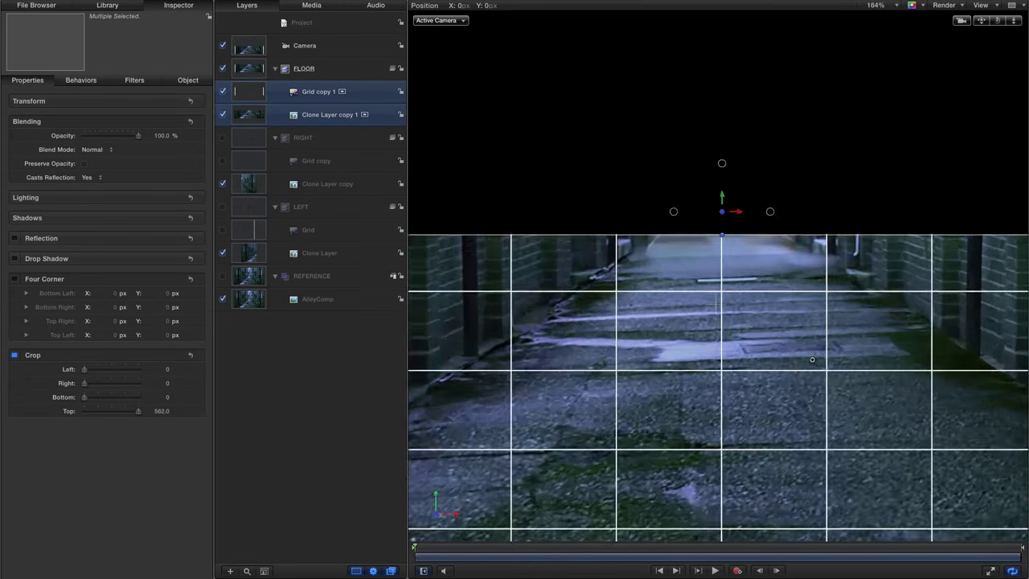
{"action": "scroll", "coordinate": [812, 360], "scroll_direction": "up", "scroll_amount": 4}
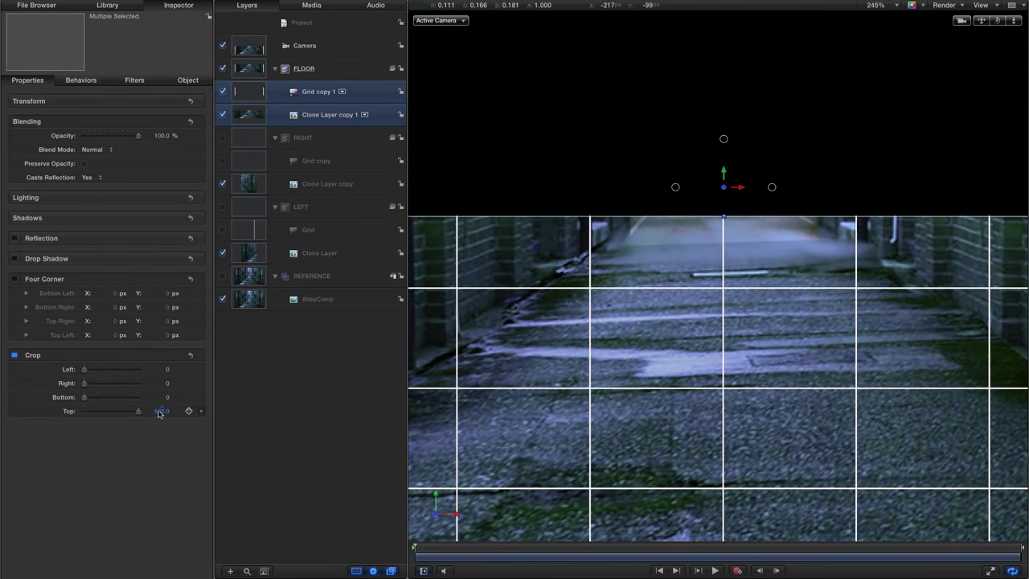
{"action": "left_click_drag", "start_coordinate": [159, 413], "coordinate": [168, 411]}
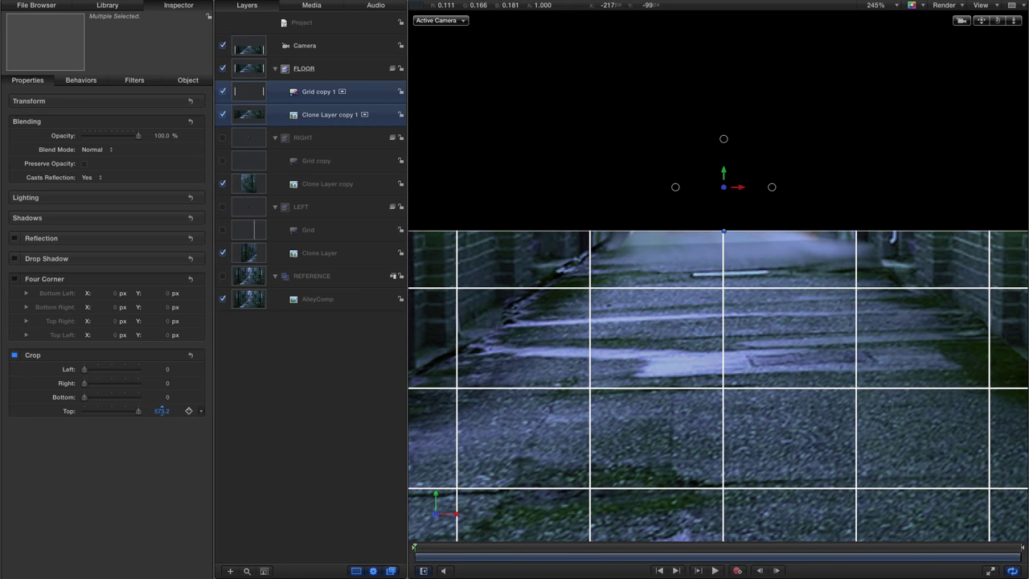
{"action": "left_click", "coordinate": [165, 411]}
{"action": "type", "text": "574"}
{"action": "key", "text": "Return"}
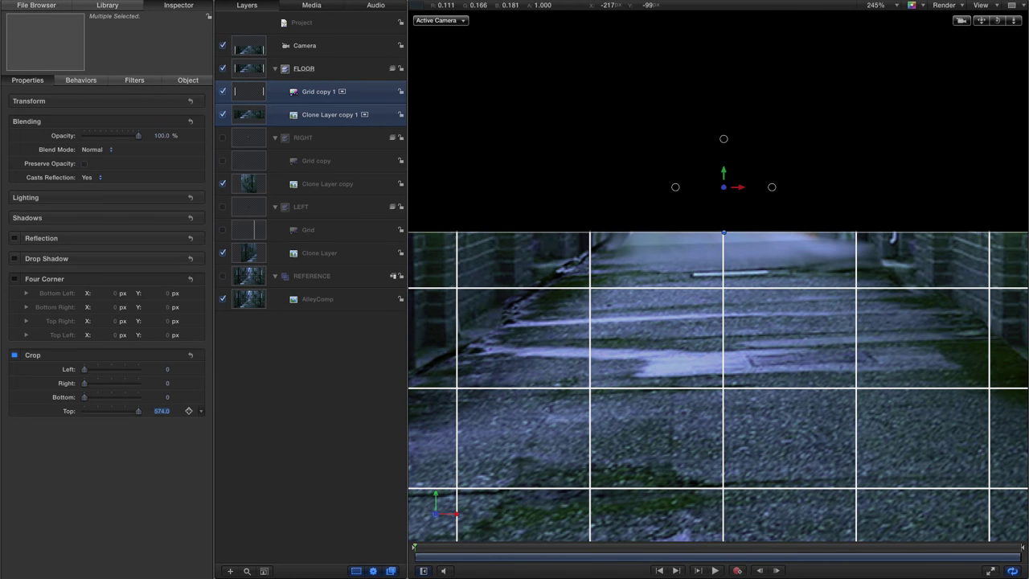
{"action": "key", "text": "shift+z"}
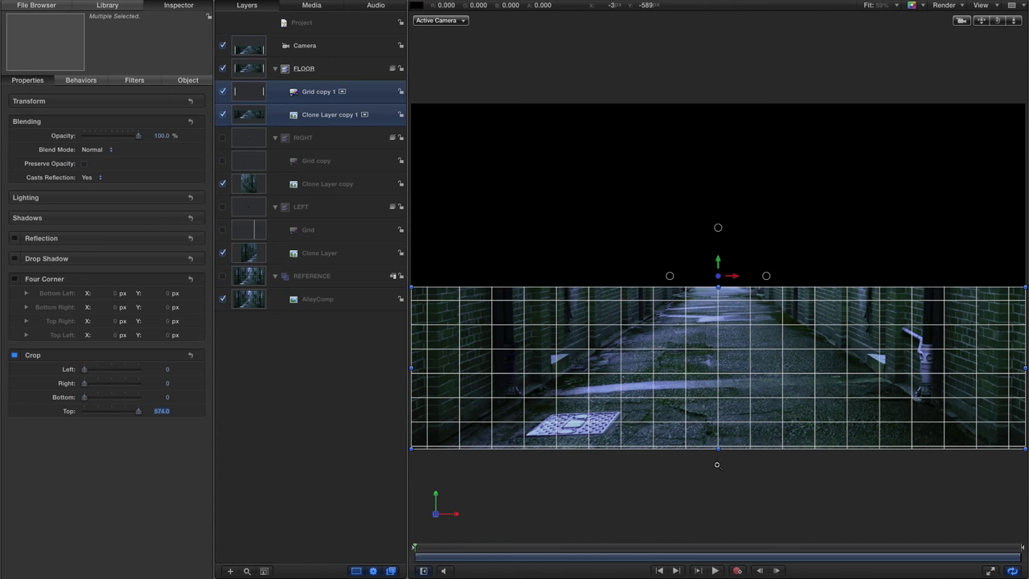
Set the FLOOR group's Y position and Y anchor point both to -540 px
{"action": "left_click", "coordinate": [255, 69]}
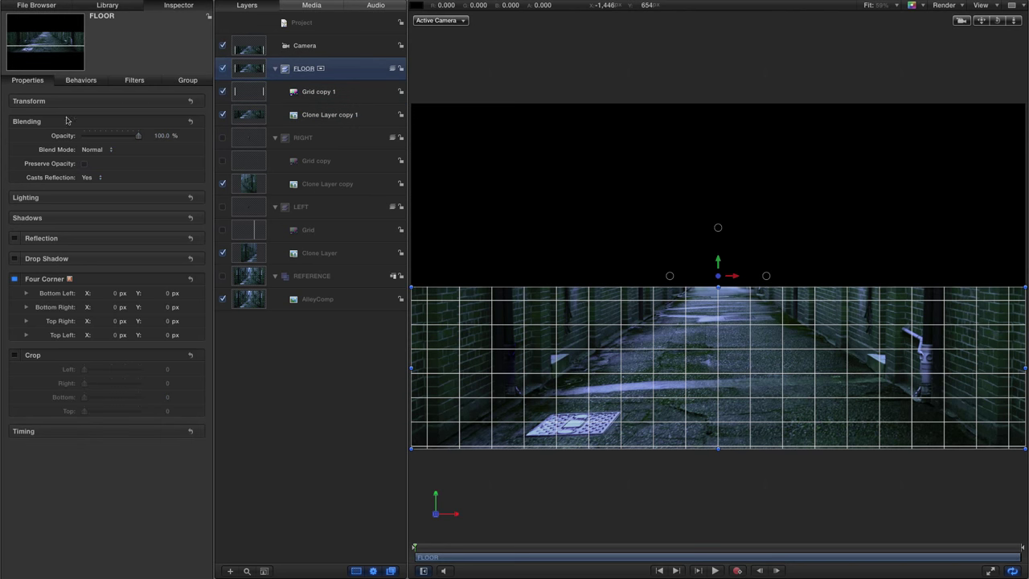
{"action": "left_click", "coordinate": [174, 100]}
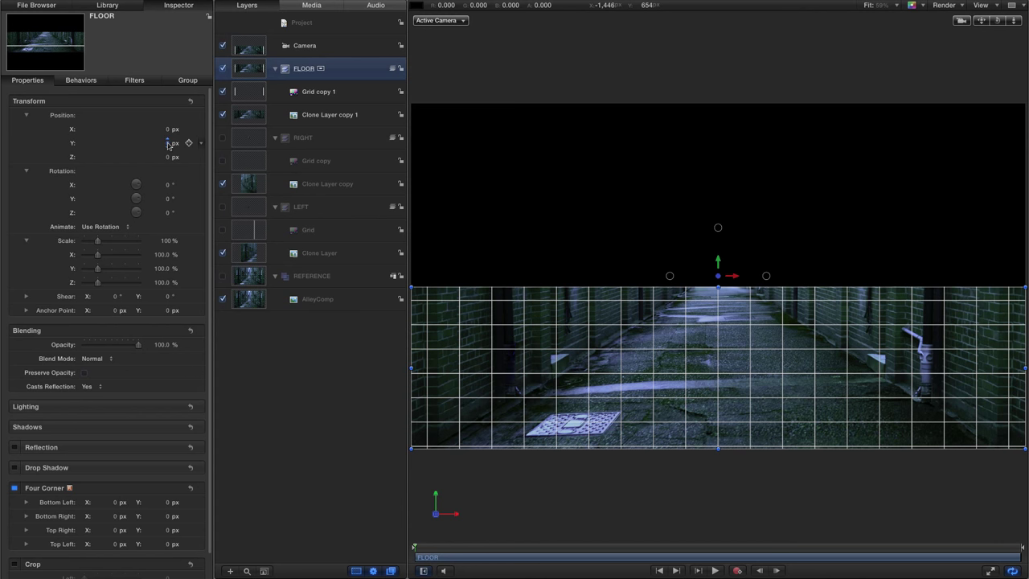
{"action": "left_click", "coordinate": [168, 143]}
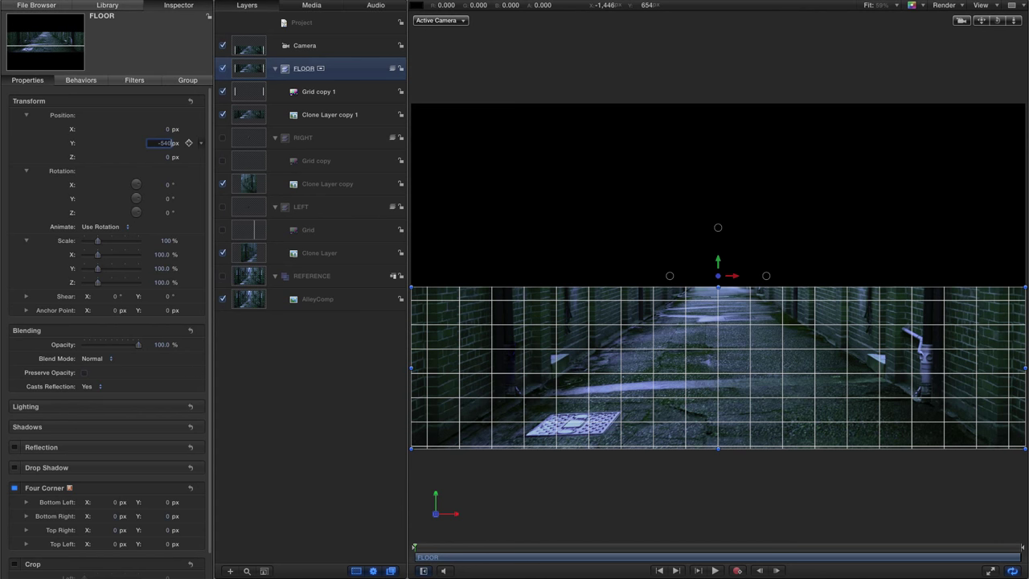
{"action": "type", "text": "-540"}
{"action": "key", "text": "Return"}
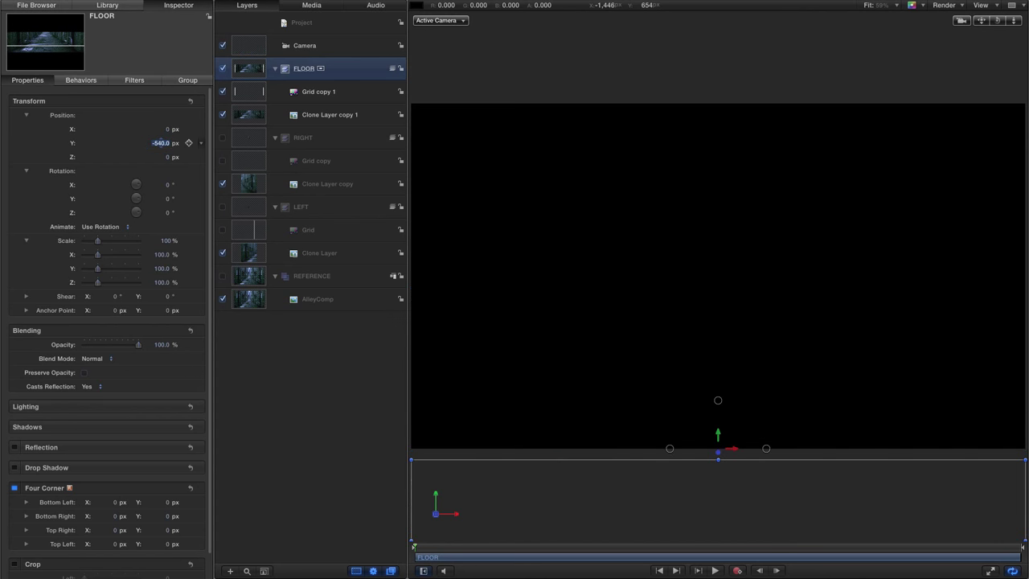
{"action": "left_click", "coordinate": [169, 310]}
{"action": "type", "text": "-540"}
{"action": "key", "text": "Return"}
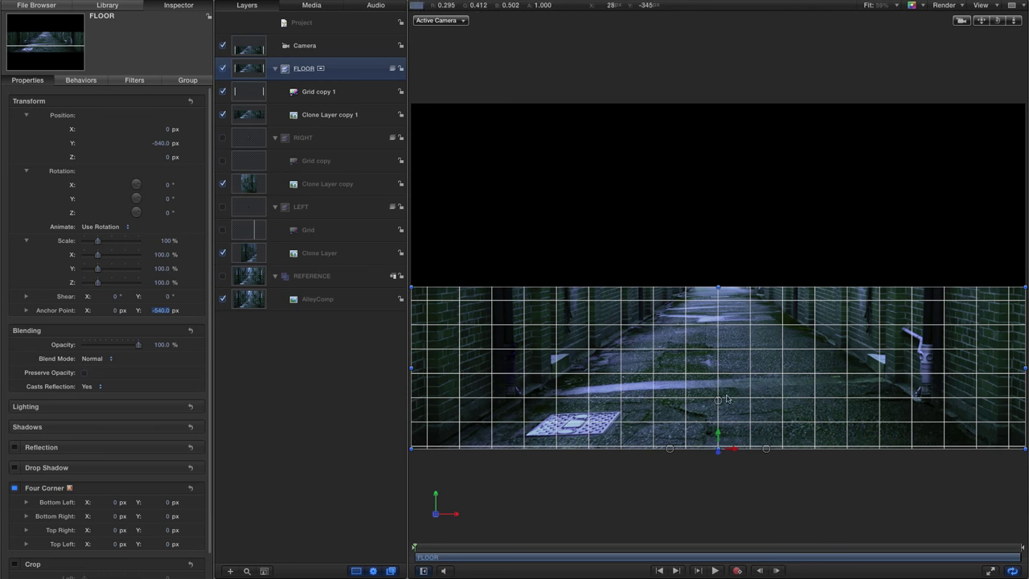
Rotate the FLOOR group -90° around its X axis
{"action": "left_click", "coordinate": [164, 185]}
{"action": "type", "text": "-90"}
{"action": "key", "text": "Return"}
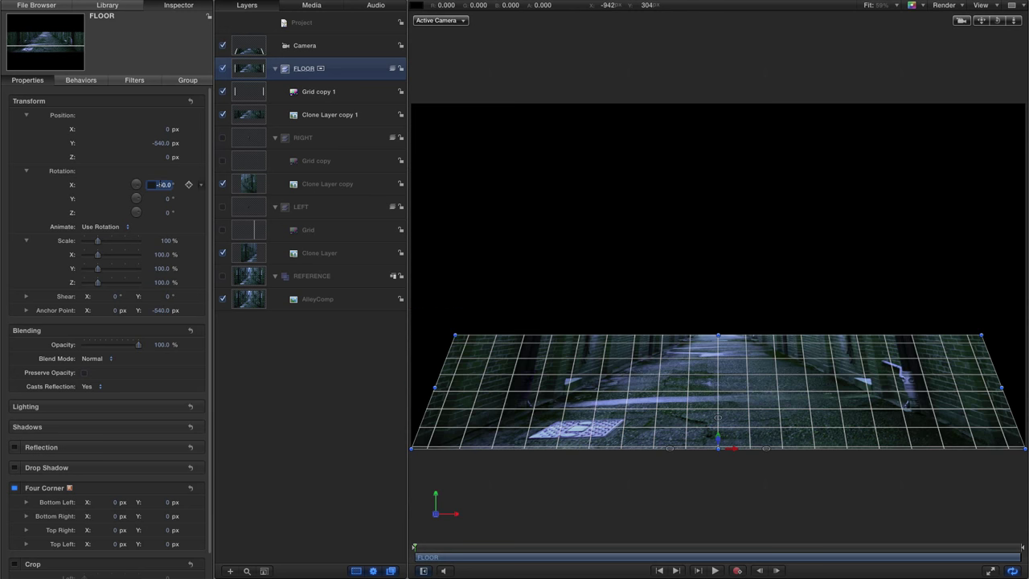
{"action": "type", "text": "-90"}
{"action": "key", "text": "Return"}
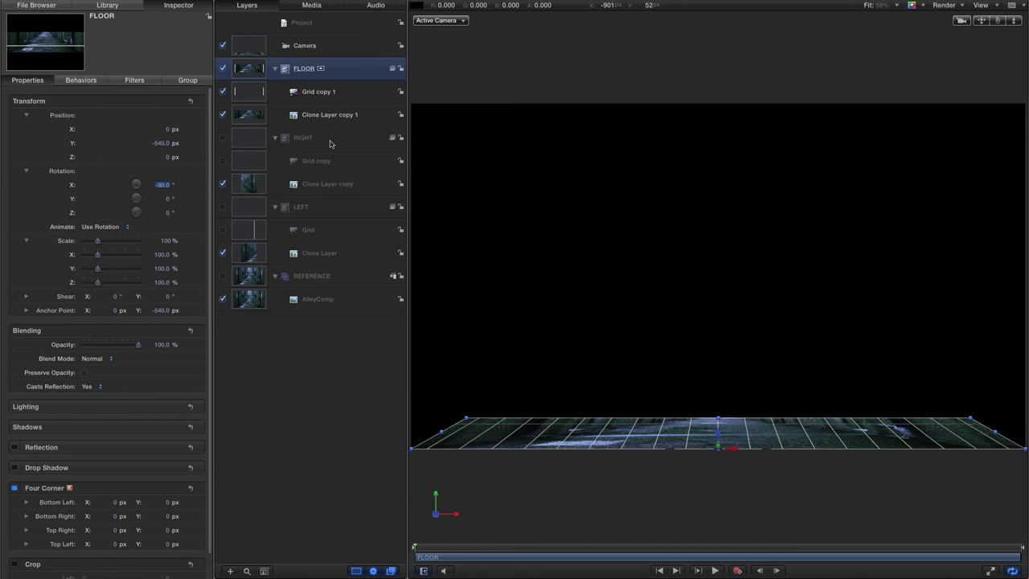
Show the REFERENCE group and stretch the FLOOR group's Y scale to 6500%
{"action": "left_click", "coordinate": [222, 276]}
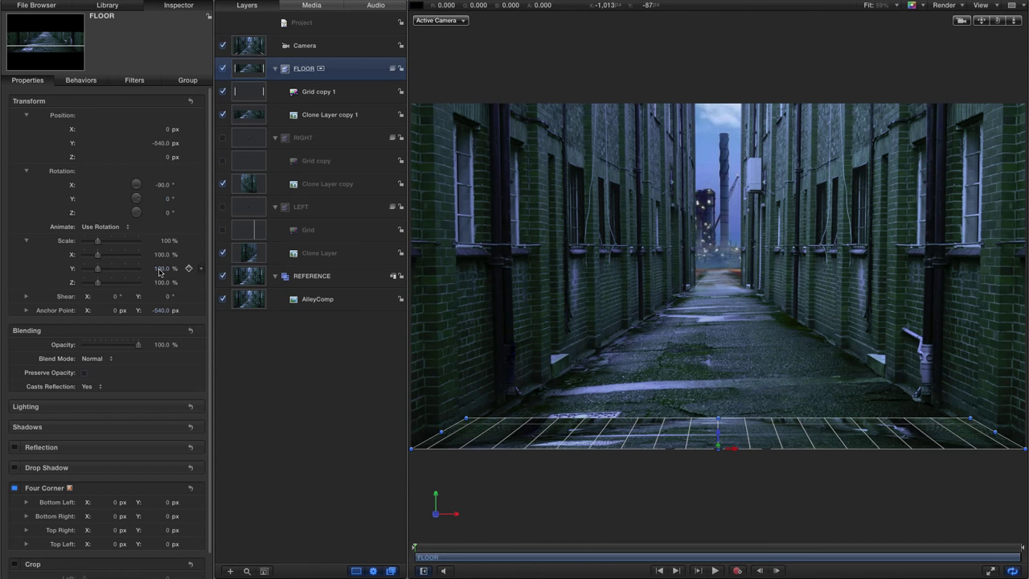
{"action": "left_click_drag", "start_coordinate": [159, 273], "coordinate": [201, 273]}
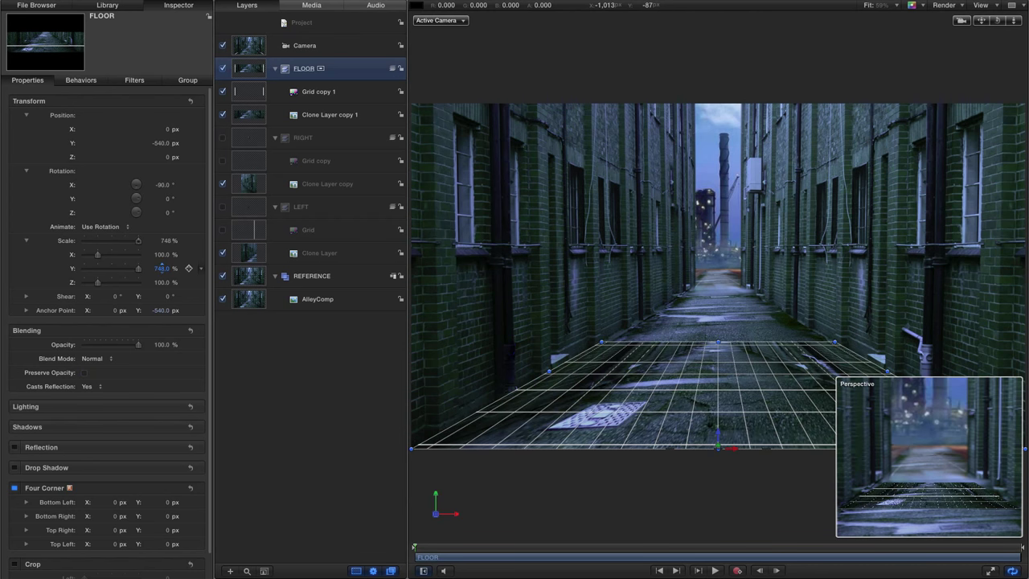
{"action": "left_click", "coordinate": [160, 271]}
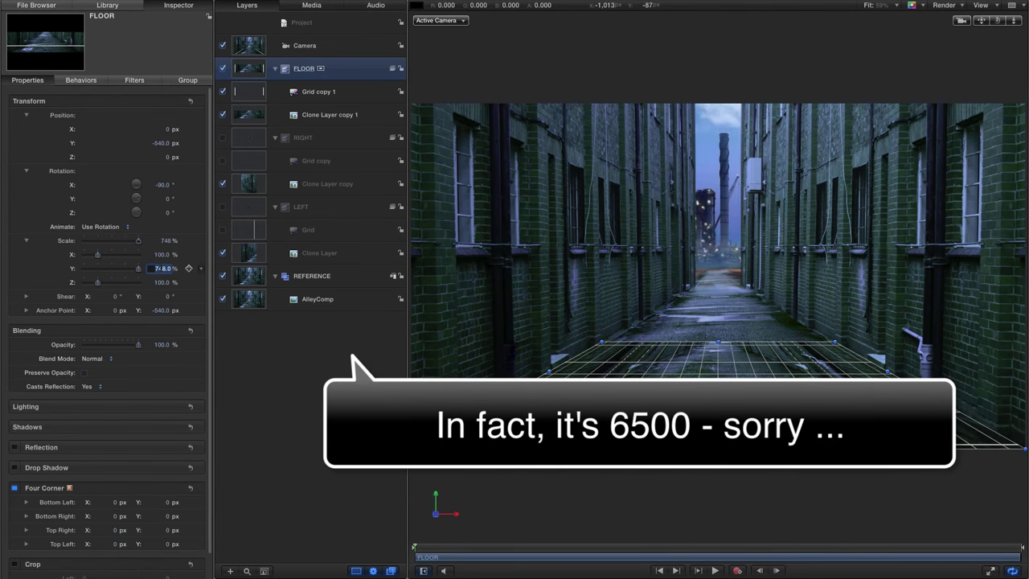
{"action": "type", "text": "65"}
{"action": "type", "text": "00"}
{"action": "key", "text": "Return"}
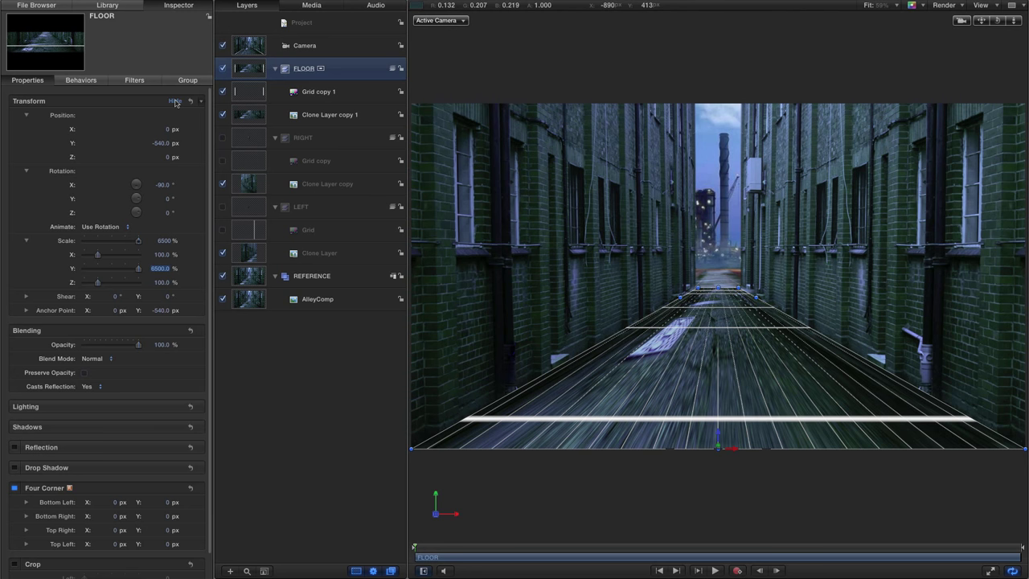
Widen the FLOOR group's far edge with Four Corner, setting Top Left X to -13581.1 px and Top Right X to 13552 px
{"action": "left_click", "coordinate": [174, 102]}
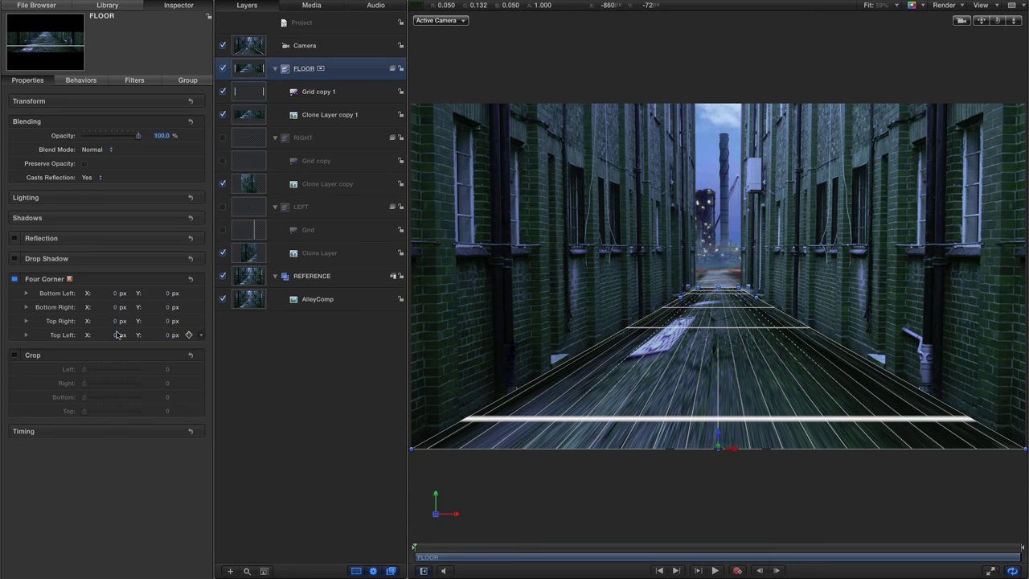
{"action": "left_click_drag", "start_coordinate": [115, 337], "coordinate": [0, 337]}
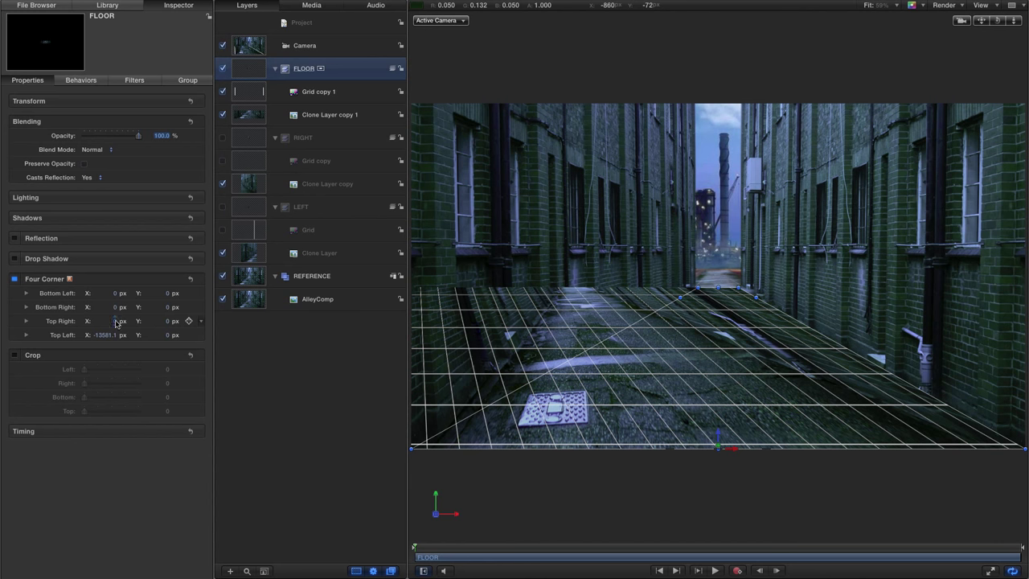
{"action": "mouse_move", "coordinate": [111, 321]}
{"action": "left_mouse_down"}
{"action": "mouse_move", "coordinate": [137, 320]}
{"action": "mouse_move", "coordinate": [104, 321]}
{"action": "left_mouse_up"}
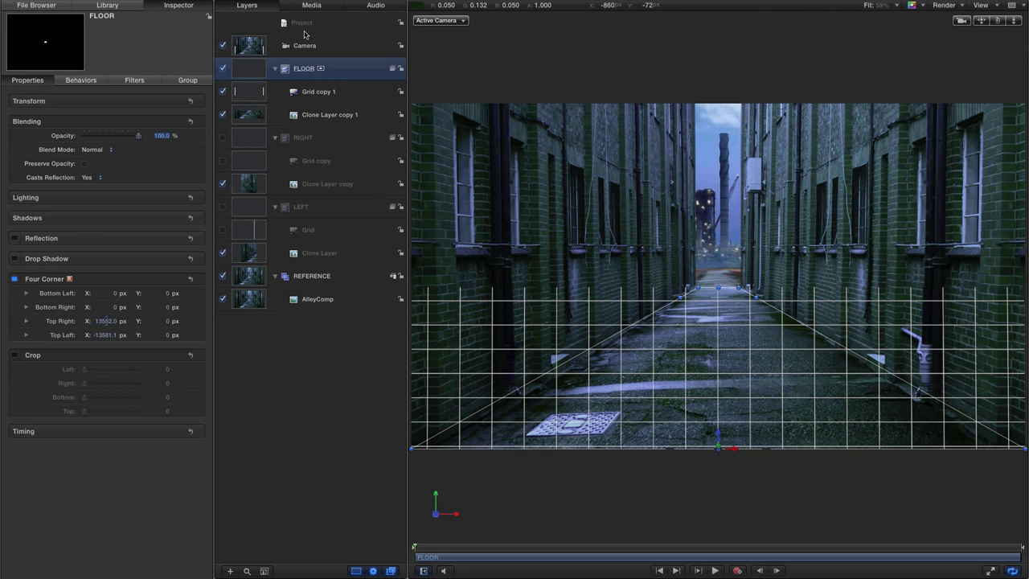
Hide the floor's Grid copy 1 and the REFERENCE group, and show the FLOOR, RIGHT and LEFT groups together
{"action": "left_click", "coordinate": [223, 91]}
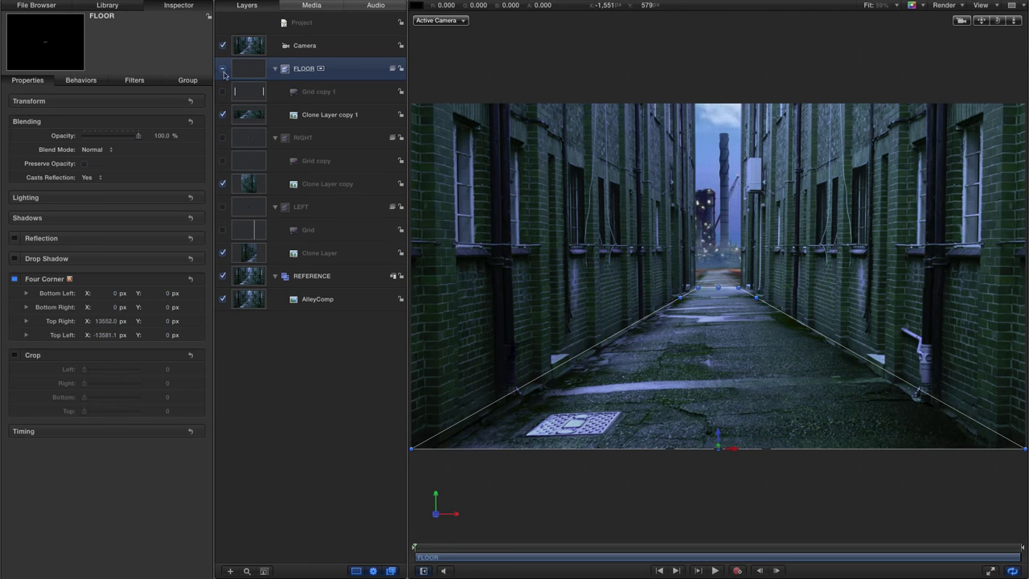
{"action": "left_click", "coordinate": [222, 69]}
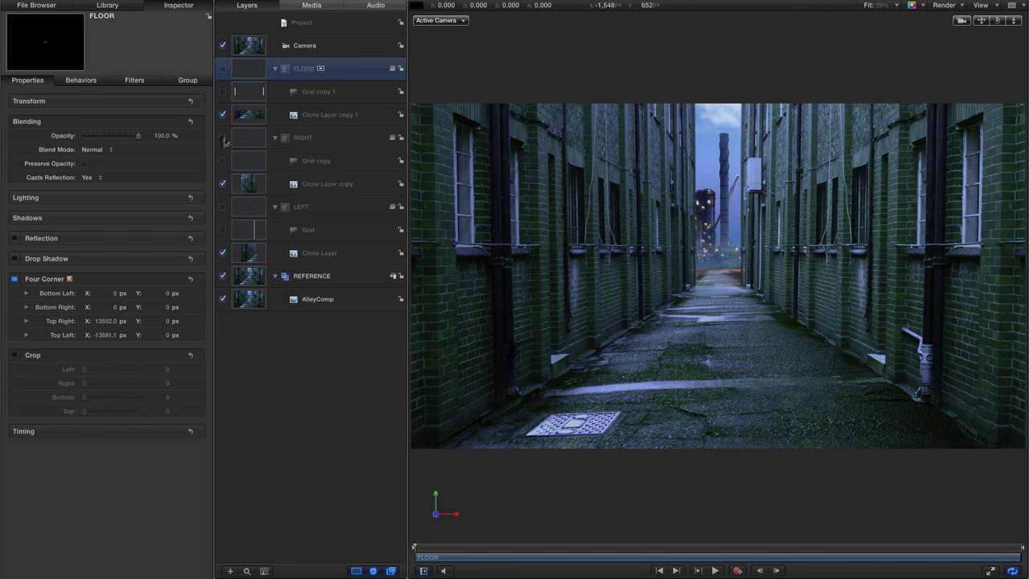
{"action": "left_click", "coordinate": [223, 68]}
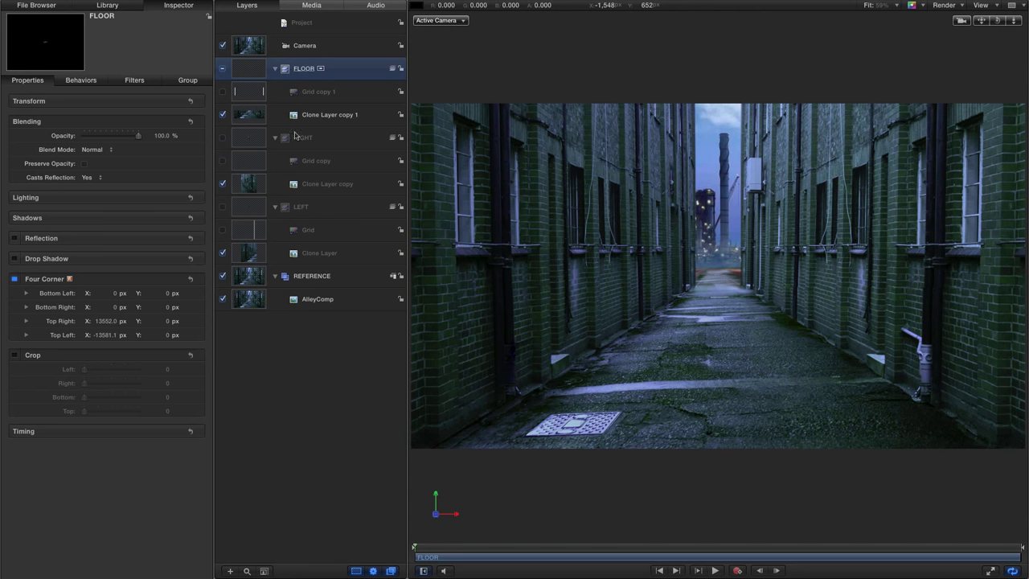
{"action": "left_click", "coordinate": [223, 137]}
{"action": "left_click", "coordinate": [223, 206]}
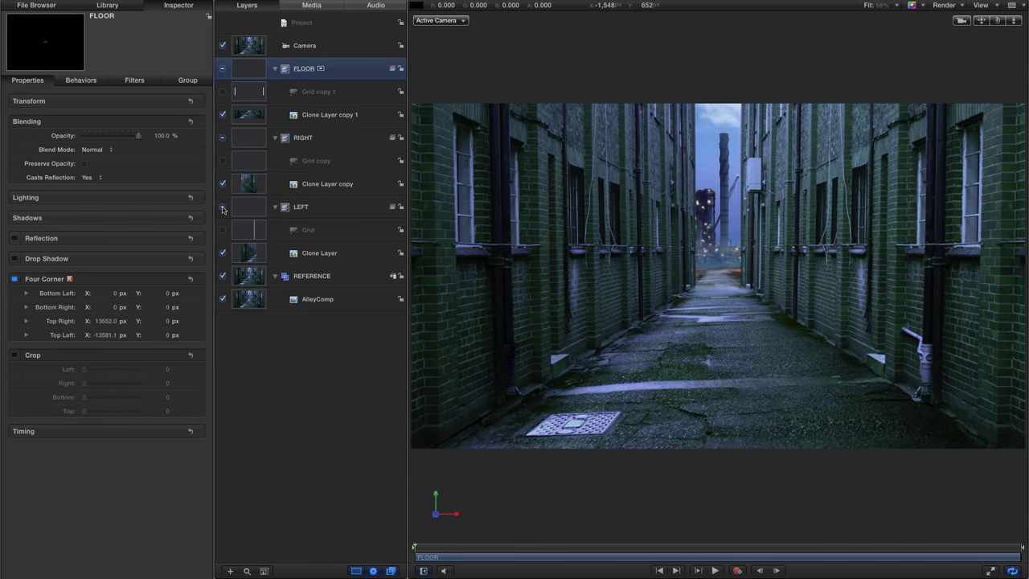
{"action": "left_click", "coordinate": [223, 276]}
Test the scene's perspective by moving the Camera to X -100, Y 45 and Z -489 px, and reset its Transform
{"action": "left_click", "coordinate": [249, 42]}
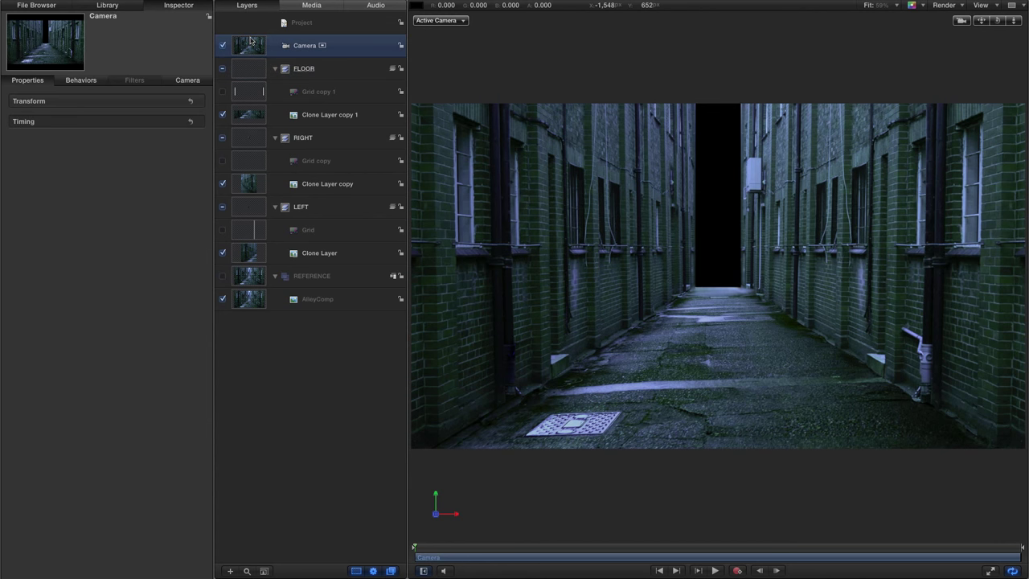
{"action": "left_click", "coordinate": [176, 101]}
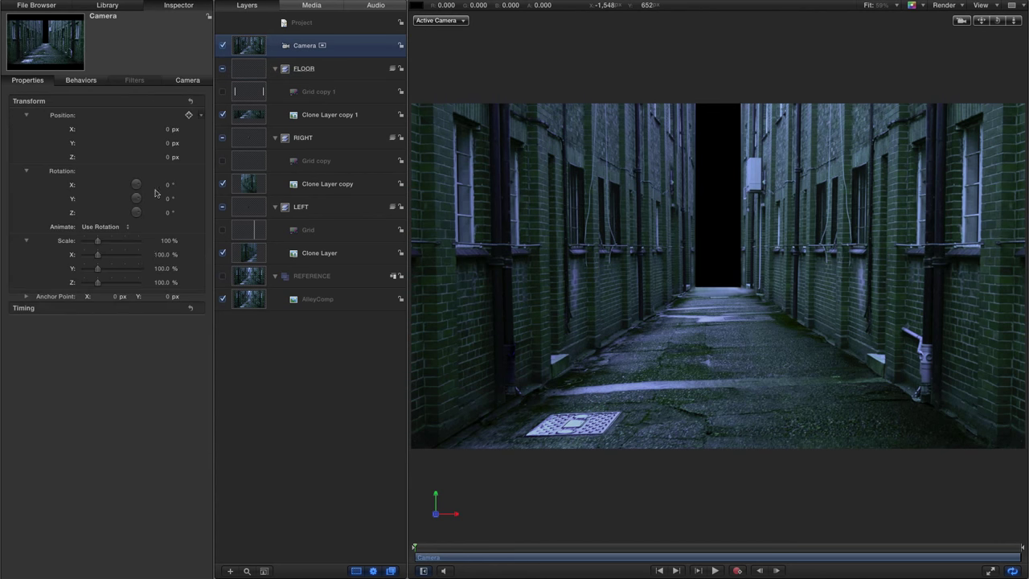
{"action": "mouse_move", "coordinate": [167, 156]}
{"action": "left_mouse_down"}
{"action": "mouse_move", "coordinate": [94, 157]}
{"action": "mouse_move", "coordinate": [167, 149]}
{"action": "left_mouse_up"}
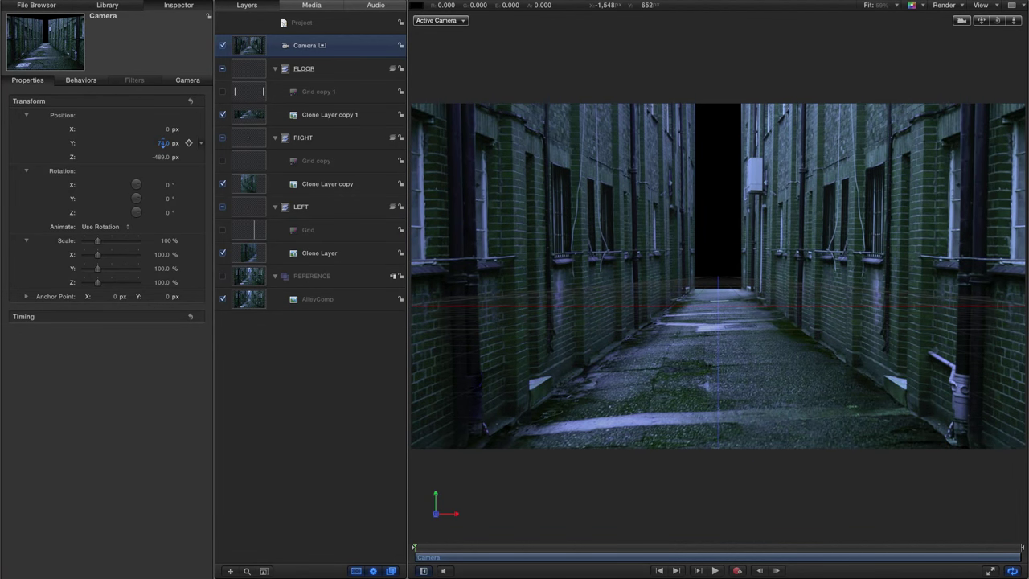
{"action": "type", "text": "45"}
{"action": "key", "text": "shift+Tab"}
{"action": "type", "text": "44"}
{"action": "key", "text": "Return"}
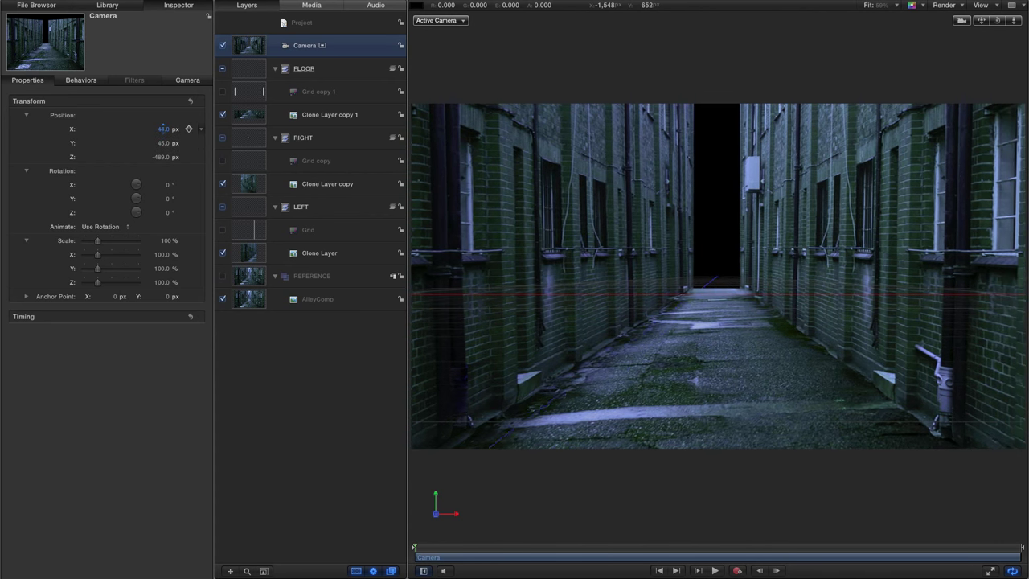
{"action": "type", "text": "67"}
{"action": "key", "text": "Return"}
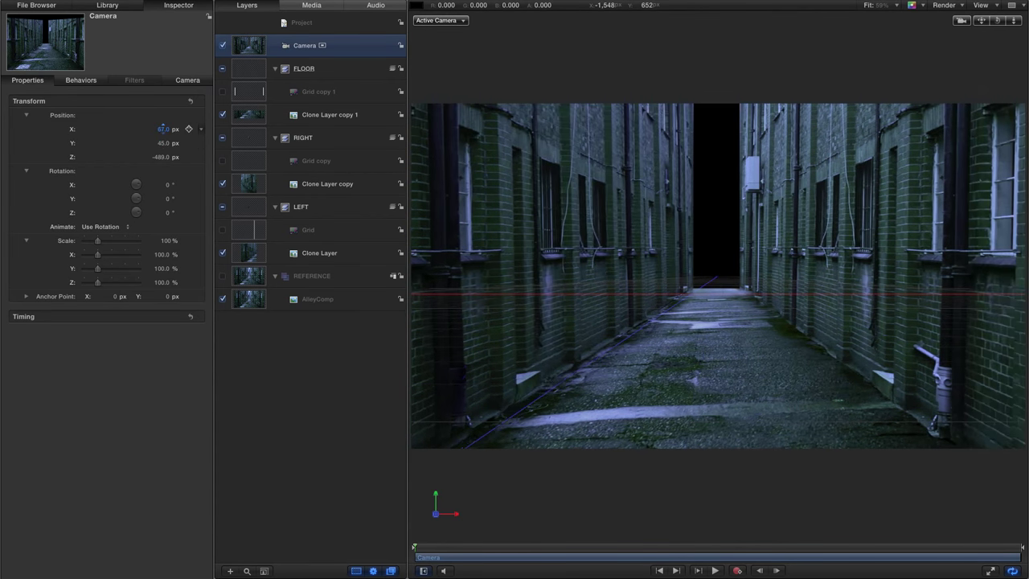
{"action": "type", "text": "-100"}
{"action": "key", "text": "Return"}
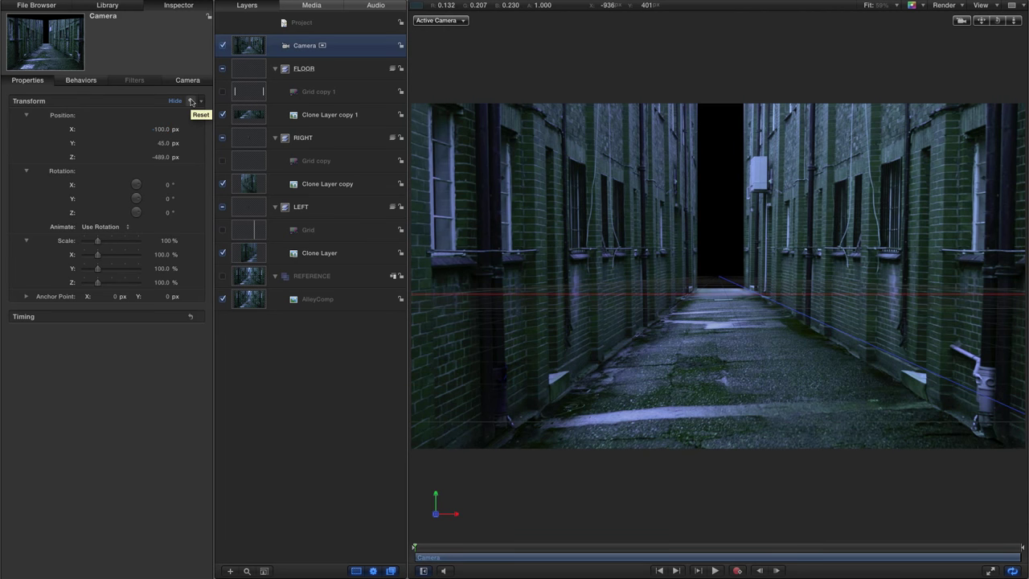
{"action": "left_click", "coordinate": [192, 101]}
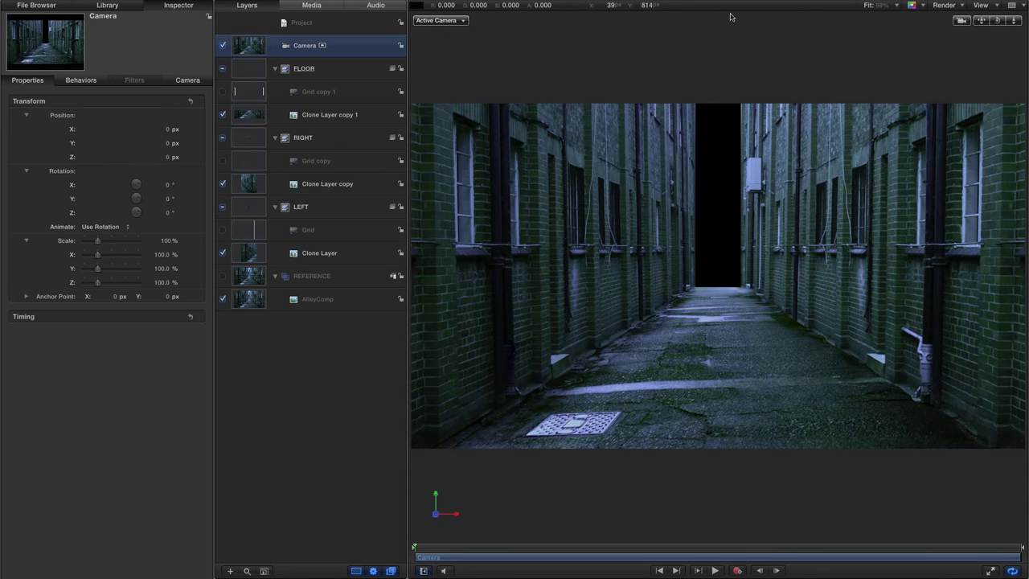
Make a clone layer of the AlleyComp image in the REFERENCE group
{"action": "left_click", "coordinate": [245, 301]}
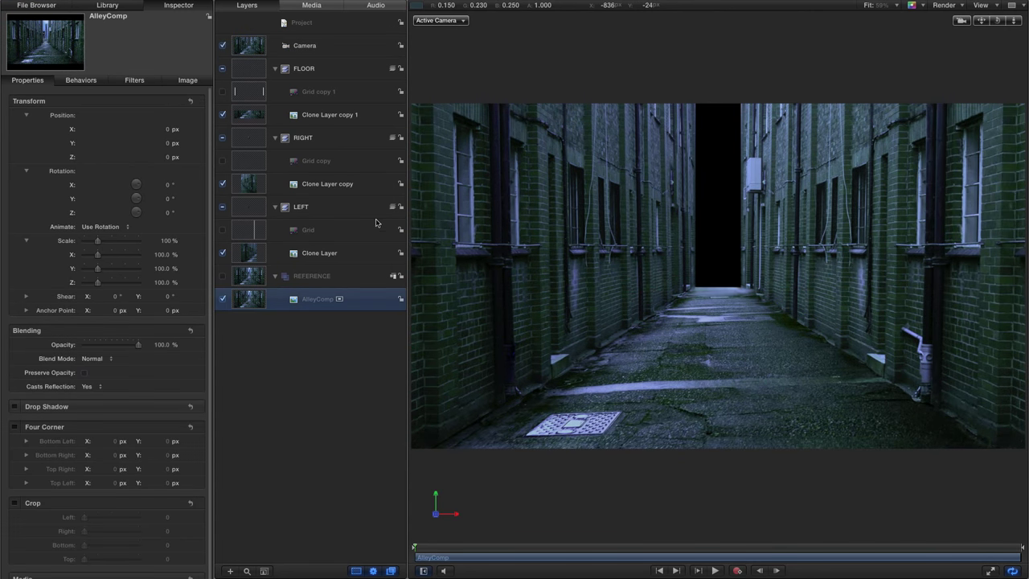
{"action": "left_click", "coordinate": [249, 300]}
{"action": "right_click", "coordinate": [250, 296]}
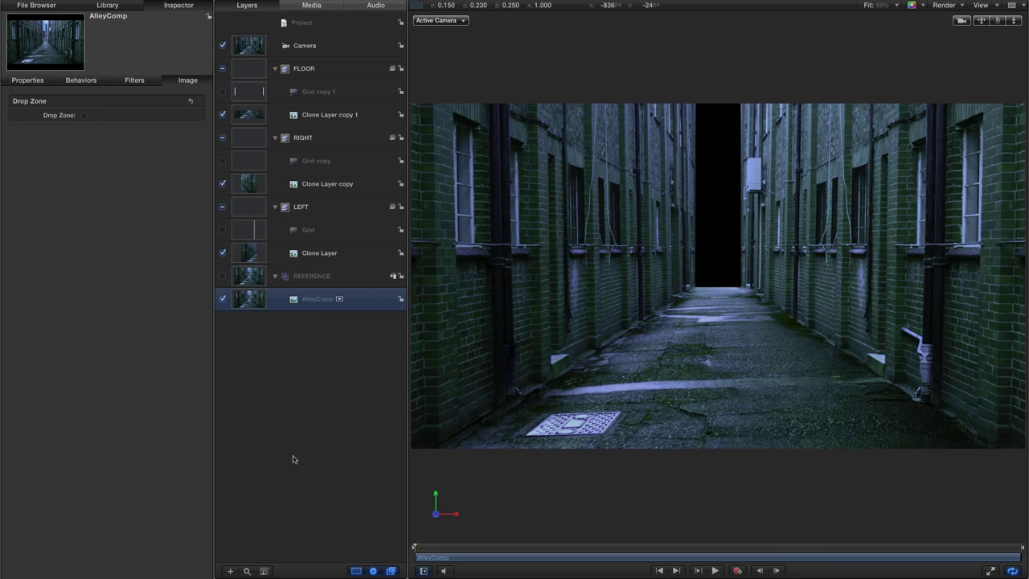
{"action": "left_click", "coordinate": [295, 456]}
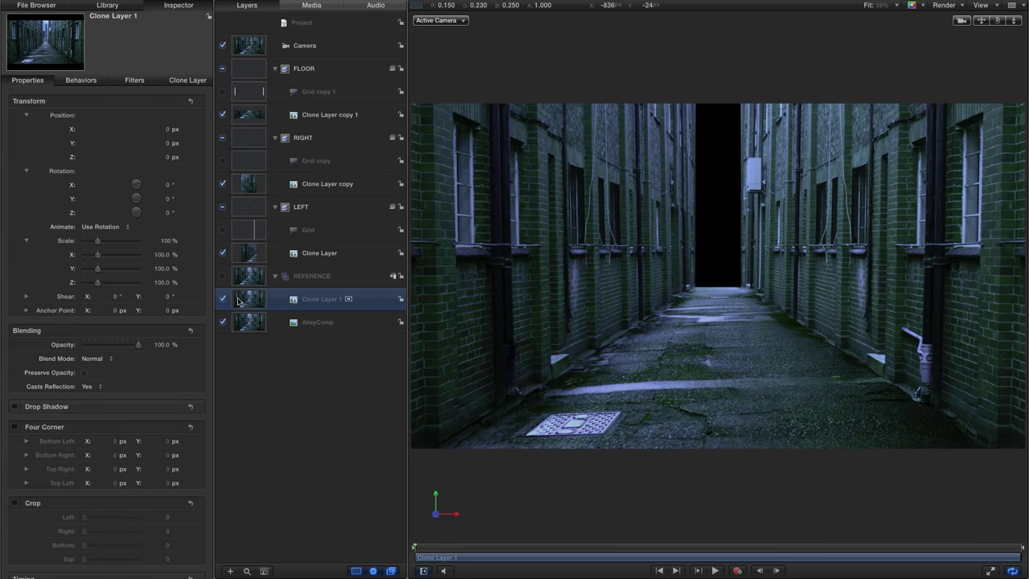
Move Clone Layer 1 into a new group named BACKGROUND and place that group between LEFT and REFERENCE
{"action": "mouse_move", "coordinate": [239, 300]}
{"action": "left_mouse_down"}
{"action": "mouse_move", "coordinate": [303, 20]}
{"action": "mouse_move", "coordinate": [247, 35]}
{"action": "left_mouse_up"}
{"action": "left_click", "coordinate": [303, 47]}
{"action": "left_click", "coordinate": [327, 46]}
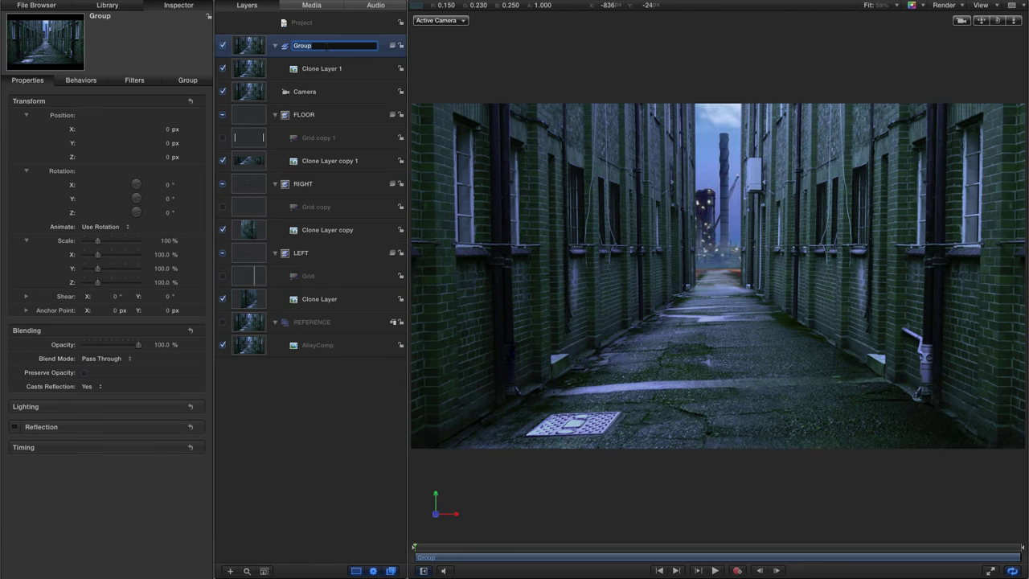
{"action": "type", "text": "BACKGROUND"}
{"action": "key", "text": "Return"}
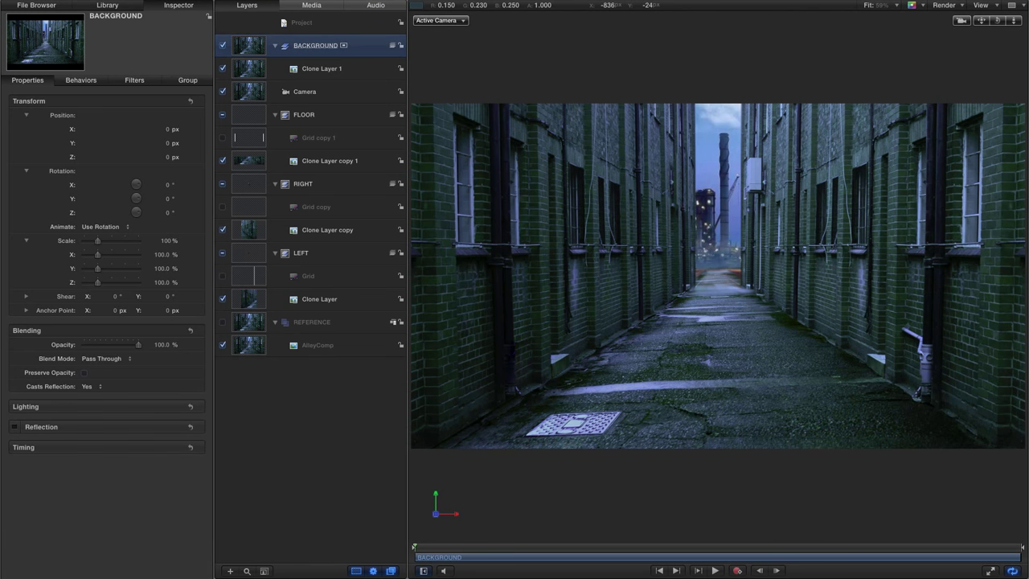
{"action": "left_click_drag", "start_coordinate": [250, 53], "coordinate": [231, 319]}
{"action": "left_click", "coordinate": [223, 276]}
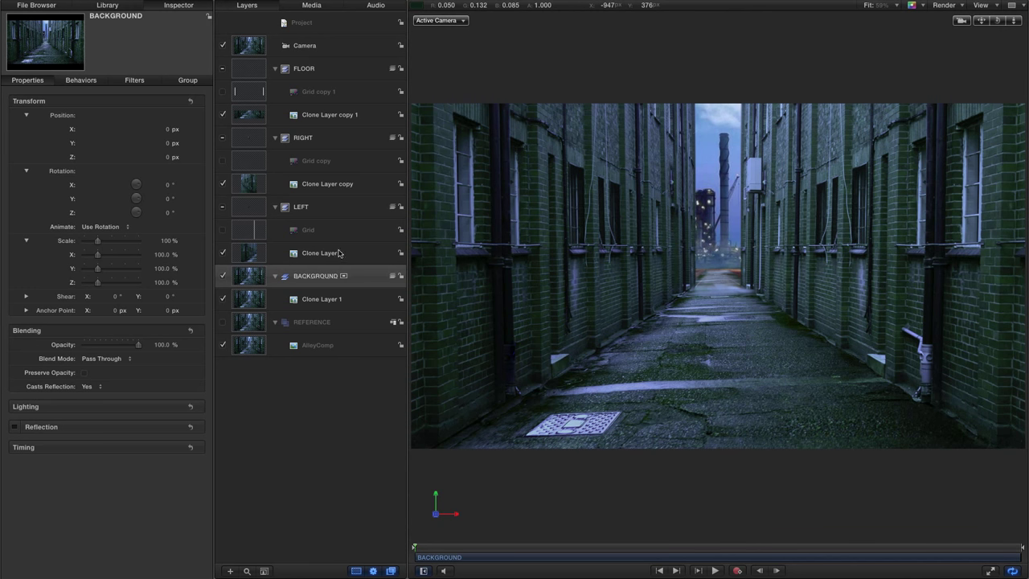
Push the BACKGROUND group back to Z -50000 px and scale it up to 2276% to fill the alley's end
{"action": "left_click", "coordinate": [169, 158]}
{"action": "left_click", "coordinate": [168, 159]}
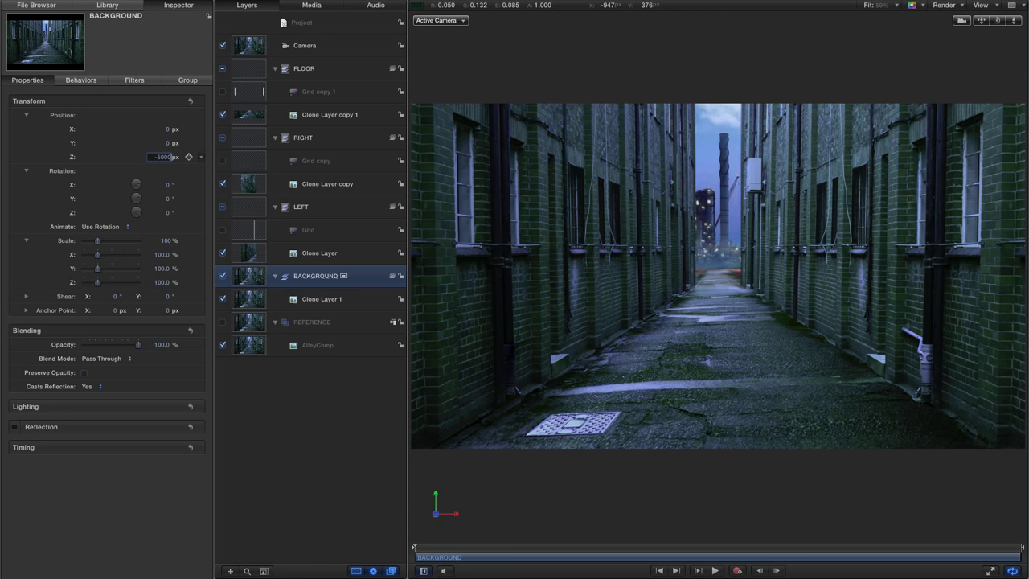
{"action": "key", "text": "Return"}
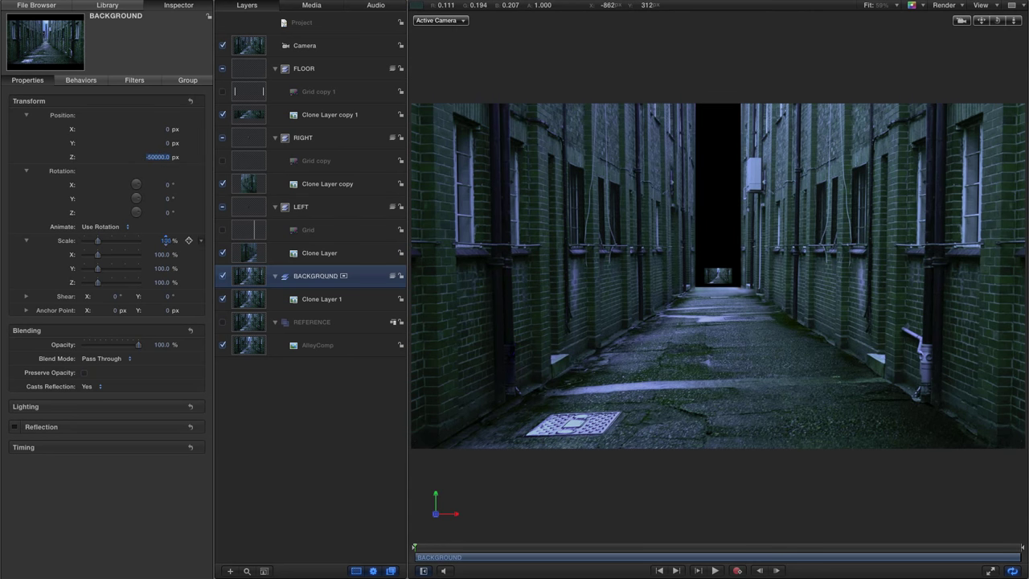
{"action": "left_click_drag", "start_coordinate": [165, 240], "coordinate": [164, 241]}
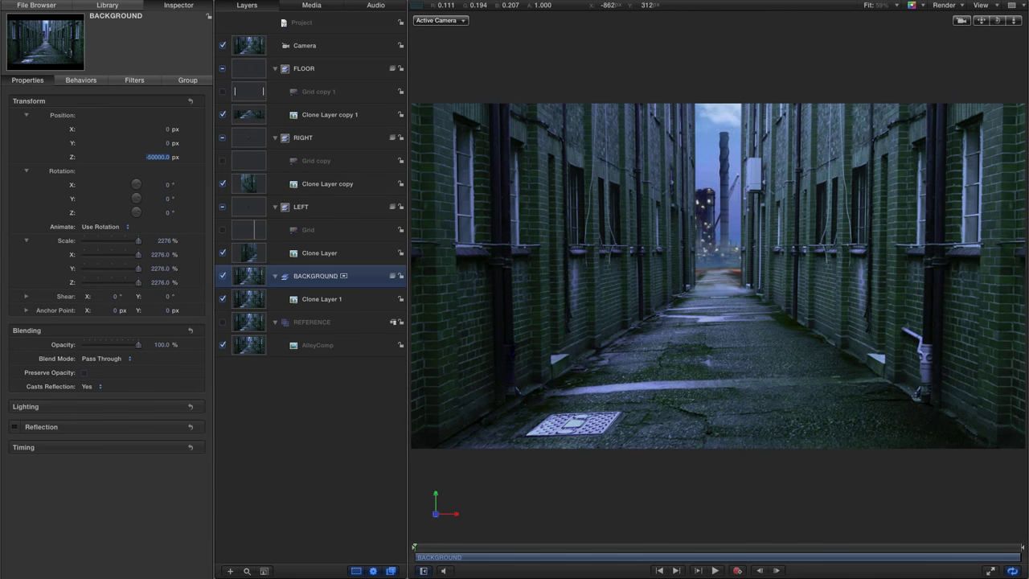
Test the alley scene's parallax by shifting the Camera along X, and return it to X 0 px
{"action": "left_click", "coordinate": [252, 48]}
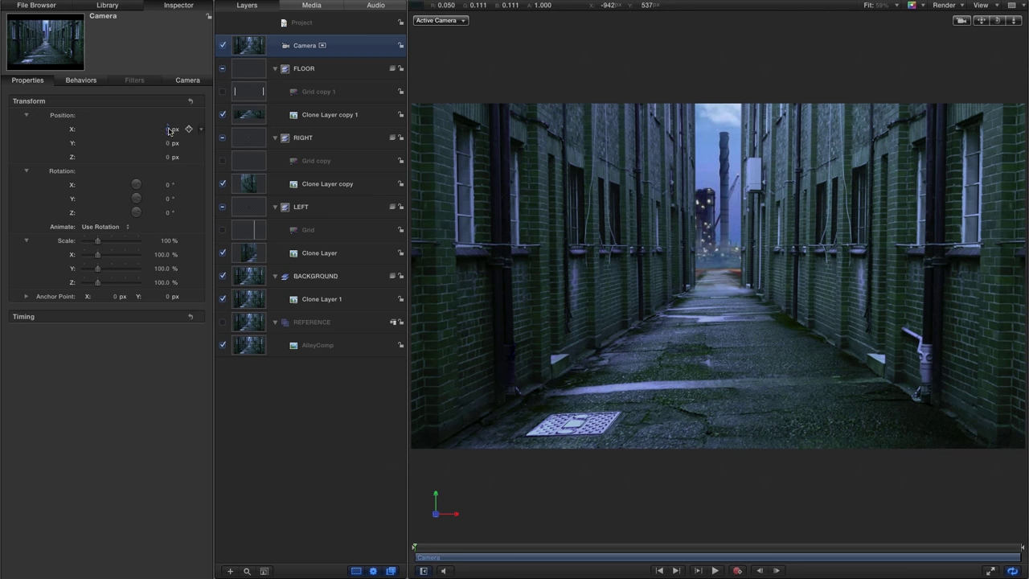
{"action": "left_click_drag", "start_coordinate": [169, 131], "coordinate": [163, 154]}
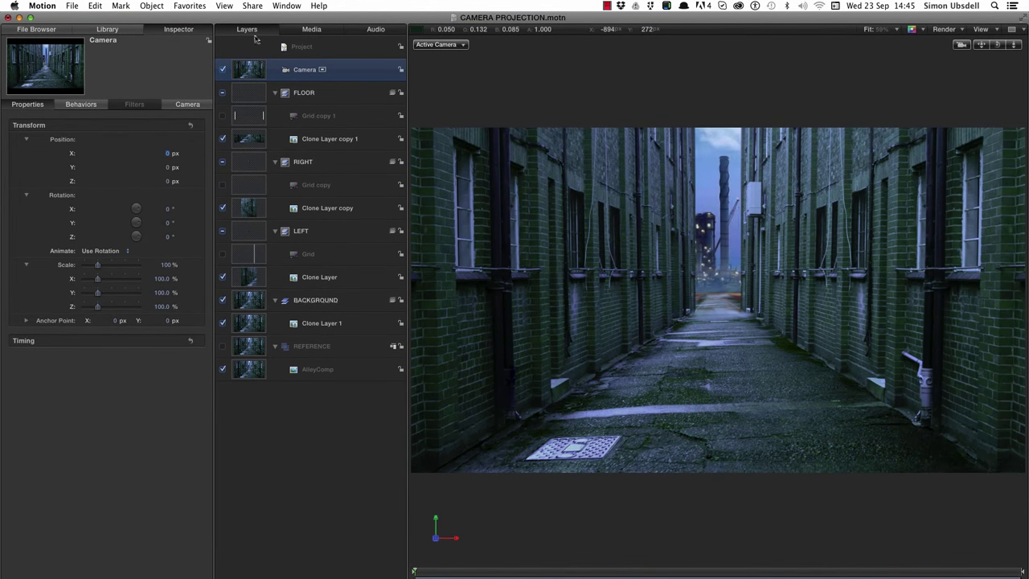
Add a new light to the scene and switch it off and on to compare its effect on the alley
{"action": "left_click", "coordinate": [153, 6]}
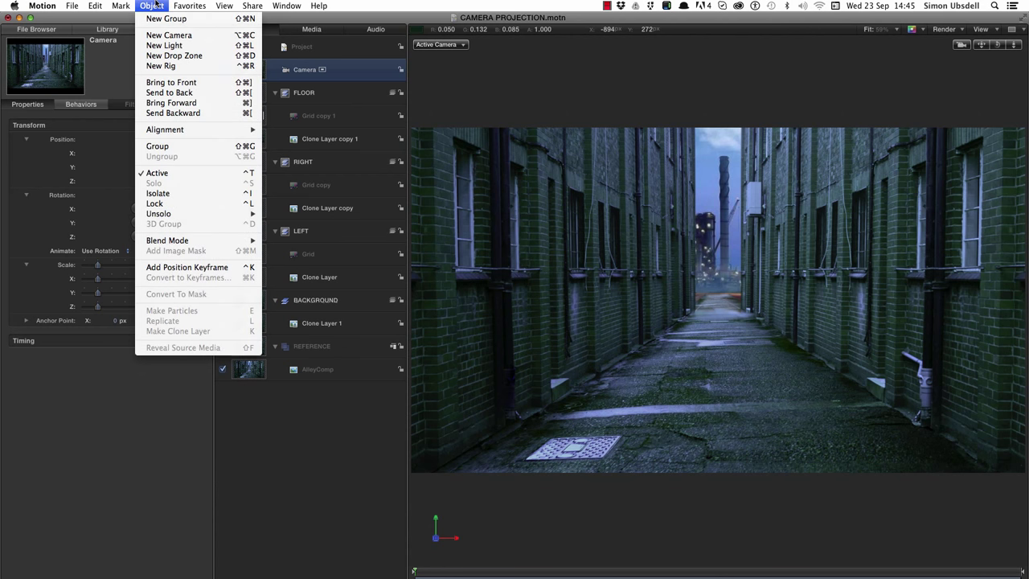
{"action": "left_click", "coordinate": [165, 46]}
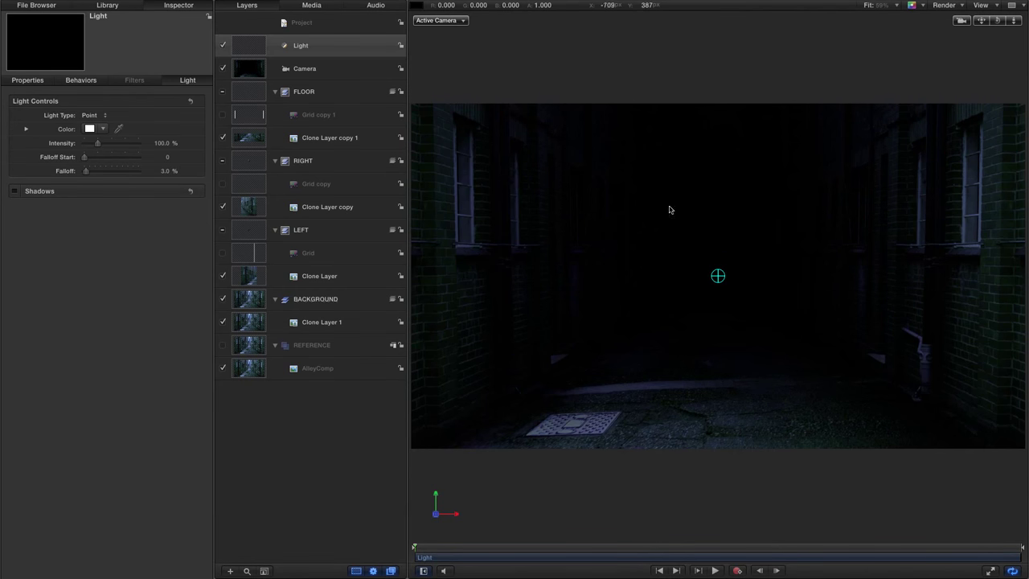
{"action": "left_click", "coordinate": [223, 45]}
{"action": "left_click", "coordinate": [223, 45]}
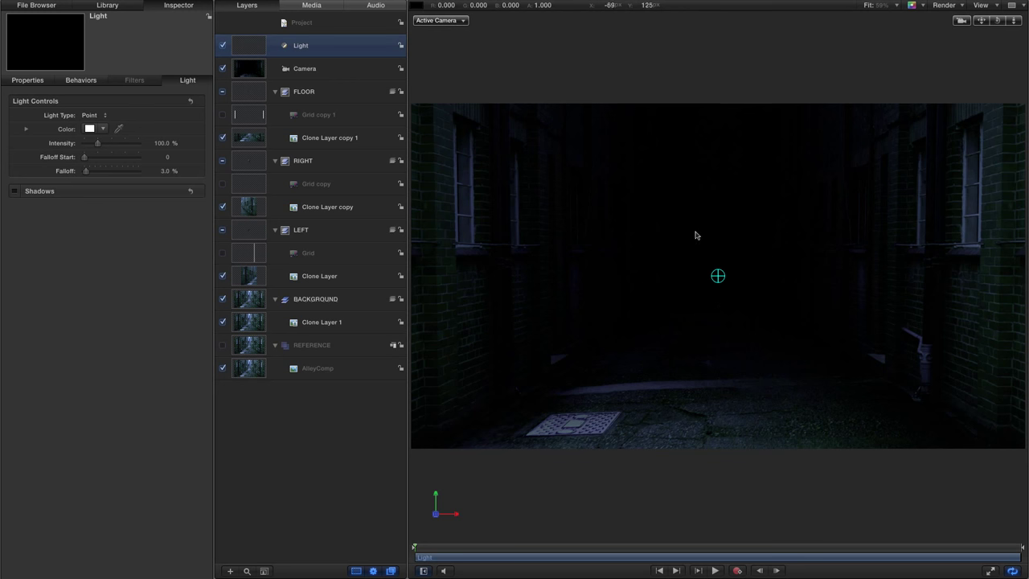
Duplicate the Light and position the duplicate at Z -5000 px, farther down the alley
{"action": "right_click", "coordinate": [247, 45]}
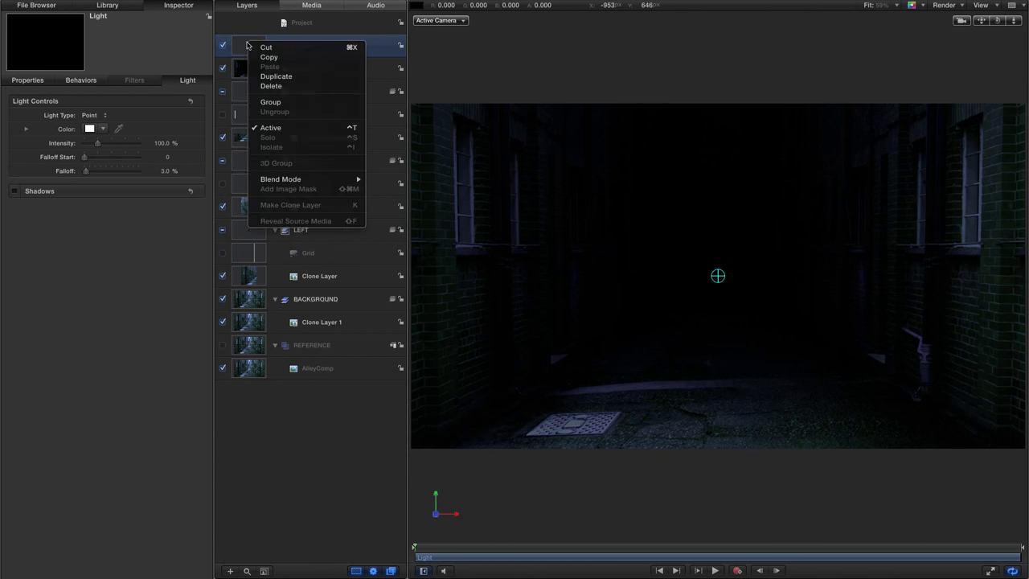
{"action": "left_click", "coordinate": [276, 78]}
{"action": "left_click", "coordinate": [28, 81]}
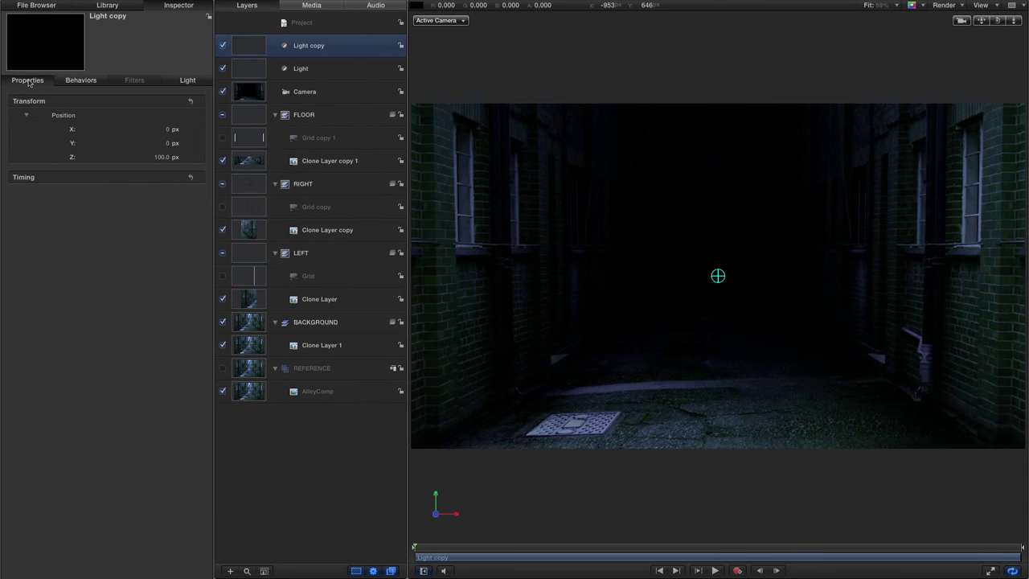
{"action": "left_click", "coordinate": [162, 158]}
{"action": "type", "text": "-"}
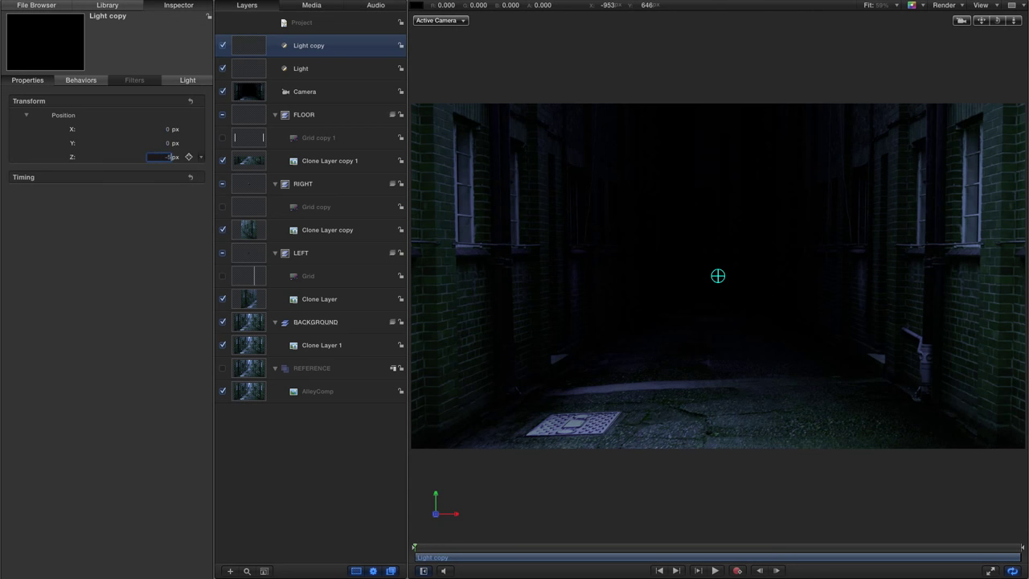
{"action": "type", "text": "5000"}
{"action": "key", "text": "Return"}
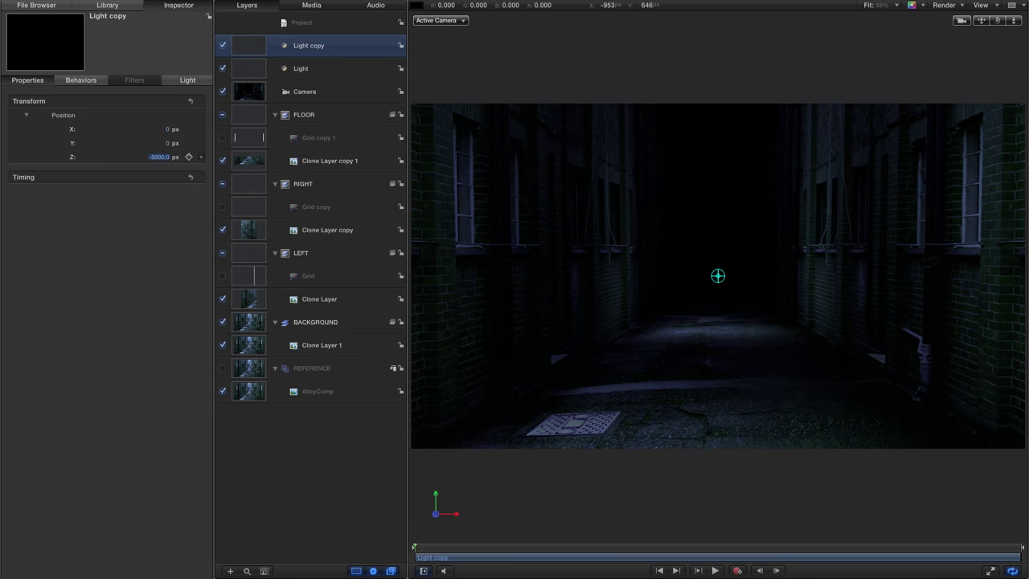
Compare the scene with the original Light off and on, and hide the canvas overlays
{"action": "left_click", "coordinate": [224, 68]}
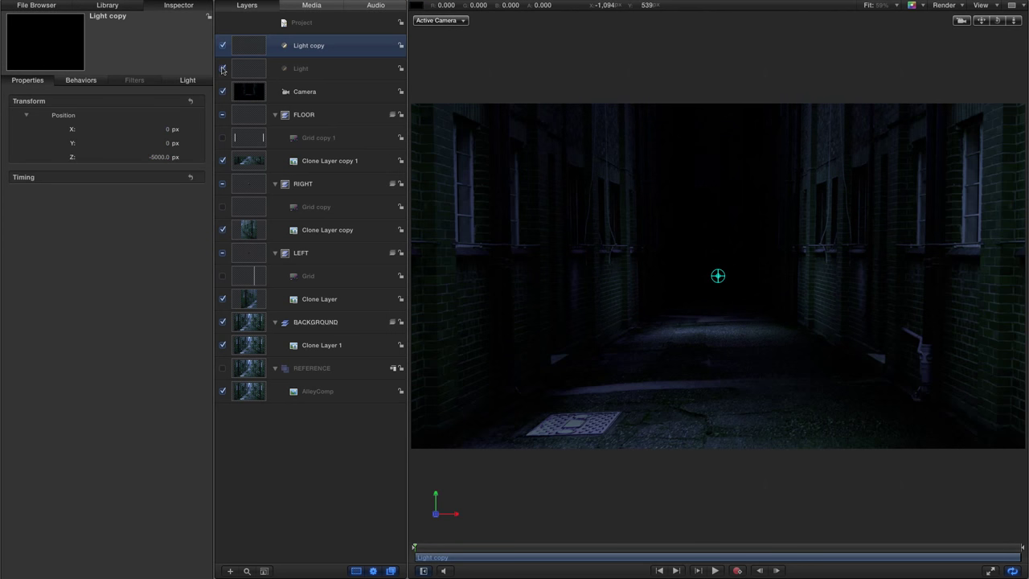
{"action": "left_click", "coordinate": [224, 68]}
{"action": "key", "text": "super+slash"}
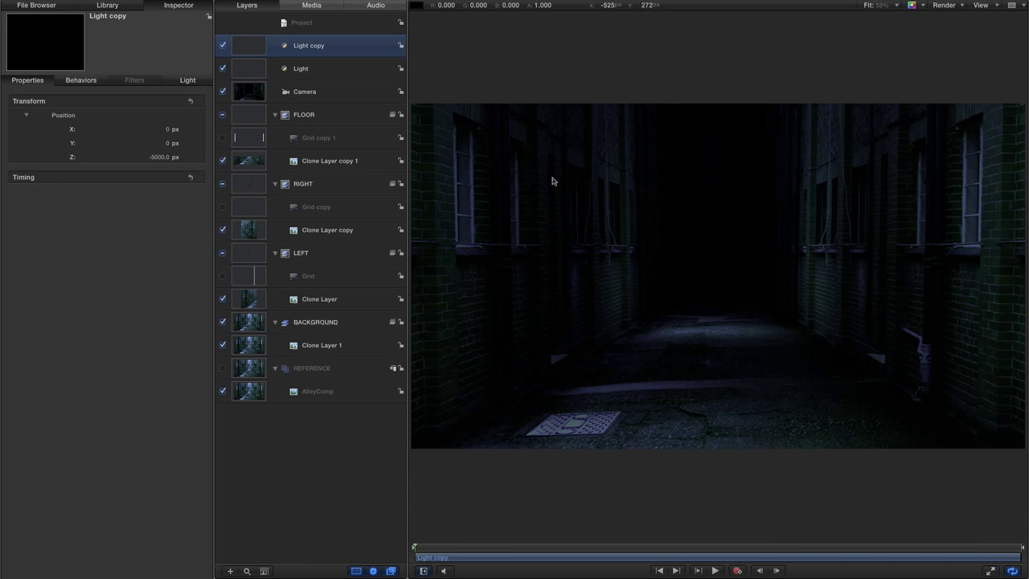
Duplicate Light copy and set the new light's Z position to -10000 px
{"action": "right_click", "coordinate": [246, 46]}
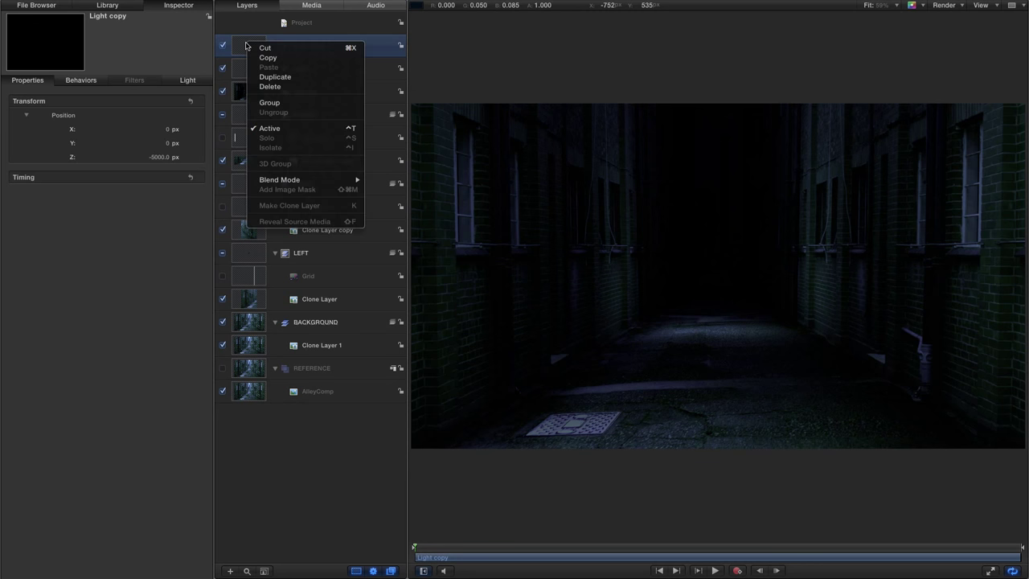
{"action": "left_click", "coordinate": [275, 77]}
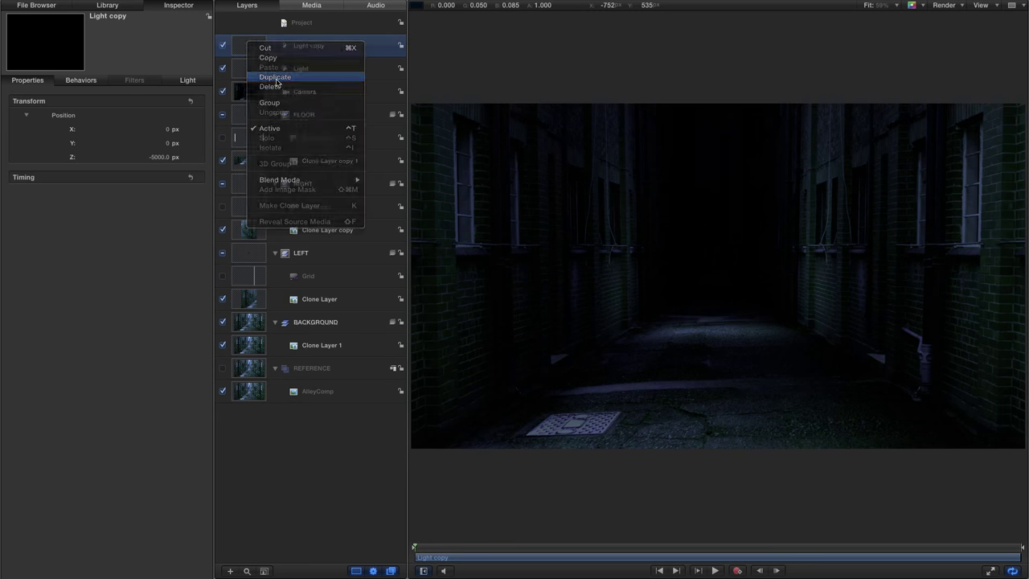
{"action": "left_click", "coordinate": [27, 81]}
{"action": "left_click", "coordinate": [162, 157]}
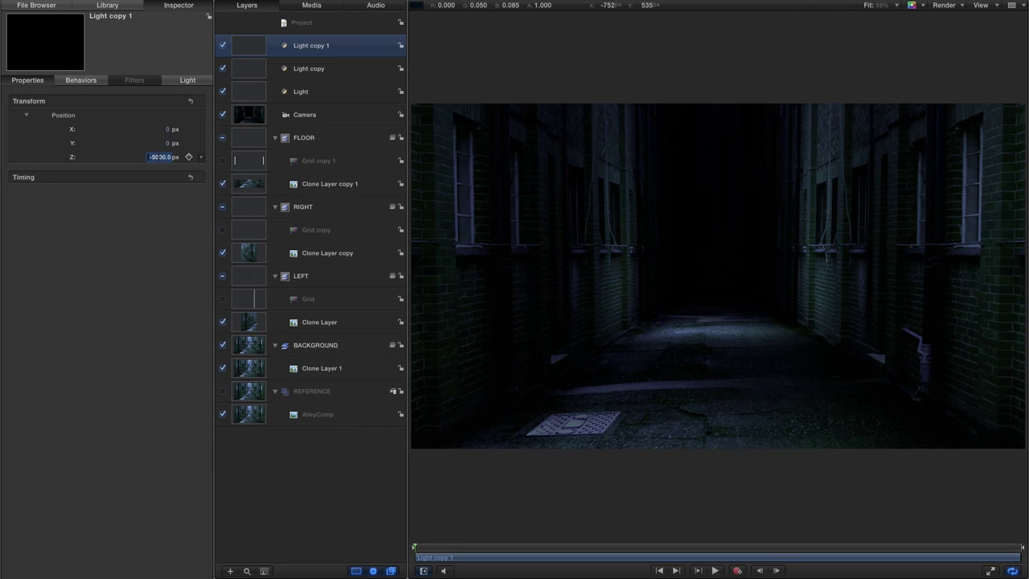
{"action": "key", "text": "BackSpace"}
{"action": "key", "text": "Return"}
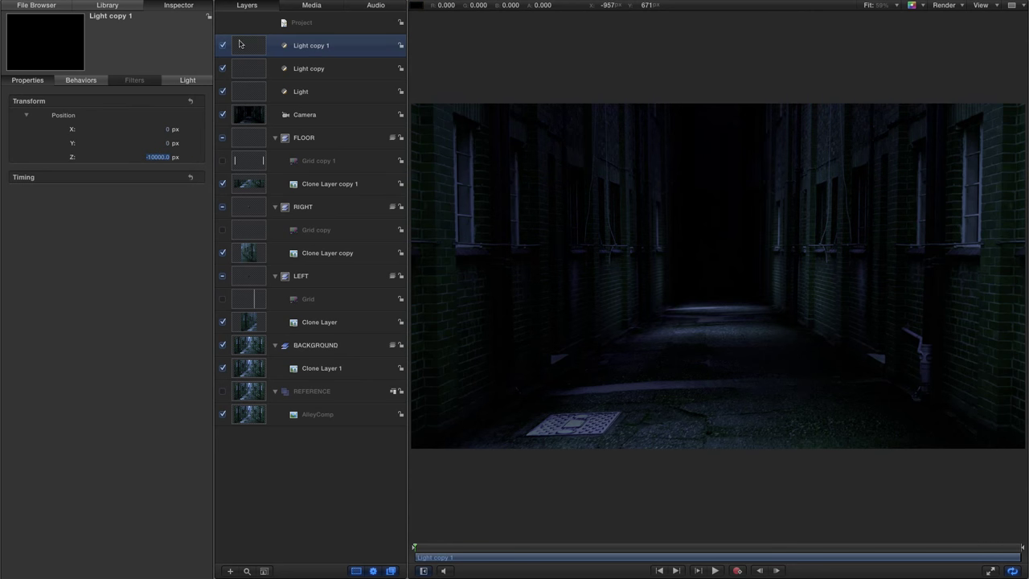
Duplicate Light copy 1 and set the new light's Z position to -15000 px
{"action": "right_click", "coordinate": [308, 49]}
{"action": "left_click", "coordinate": [263, 77]}
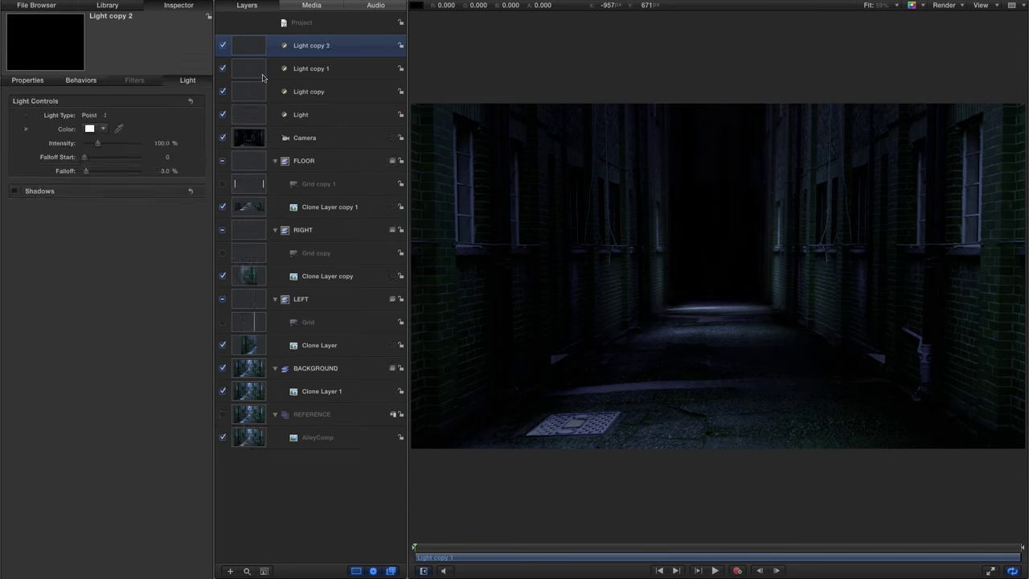
{"action": "left_click", "coordinate": [21, 79]}
{"action": "left_click", "coordinate": [159, 157]}
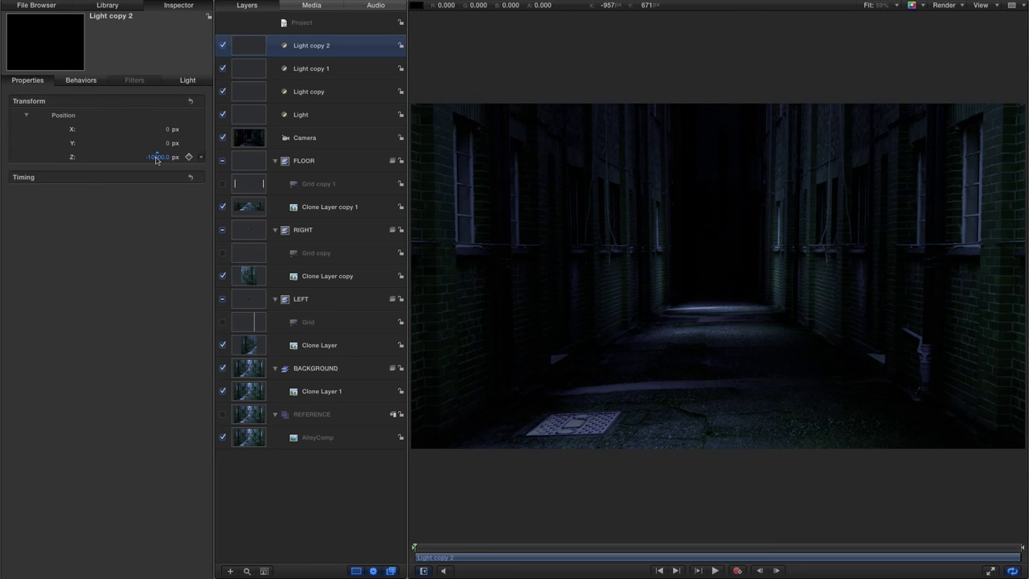
{"action": "type", "text": "-15"}
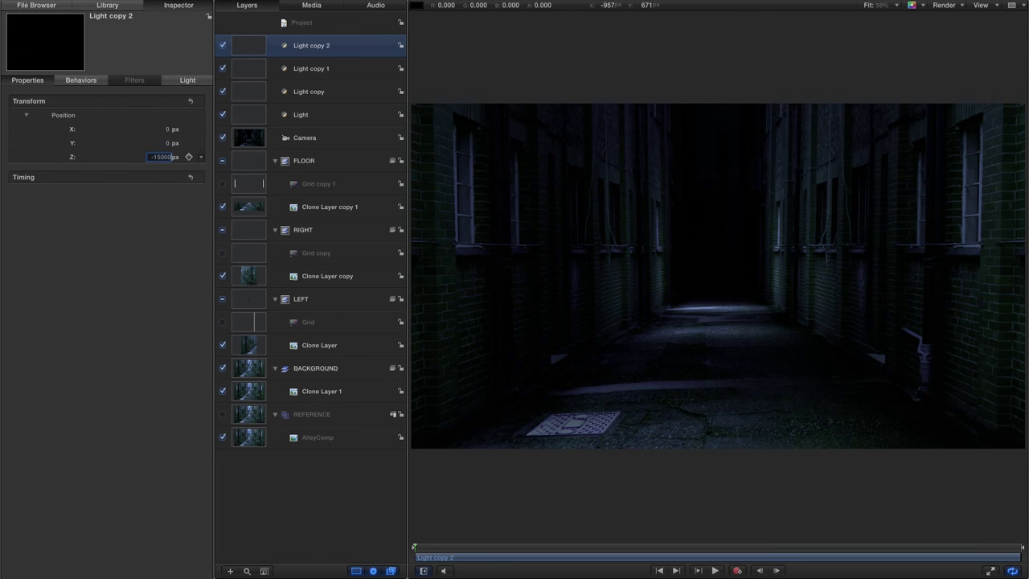
{"action": "key", "text": "Return"}
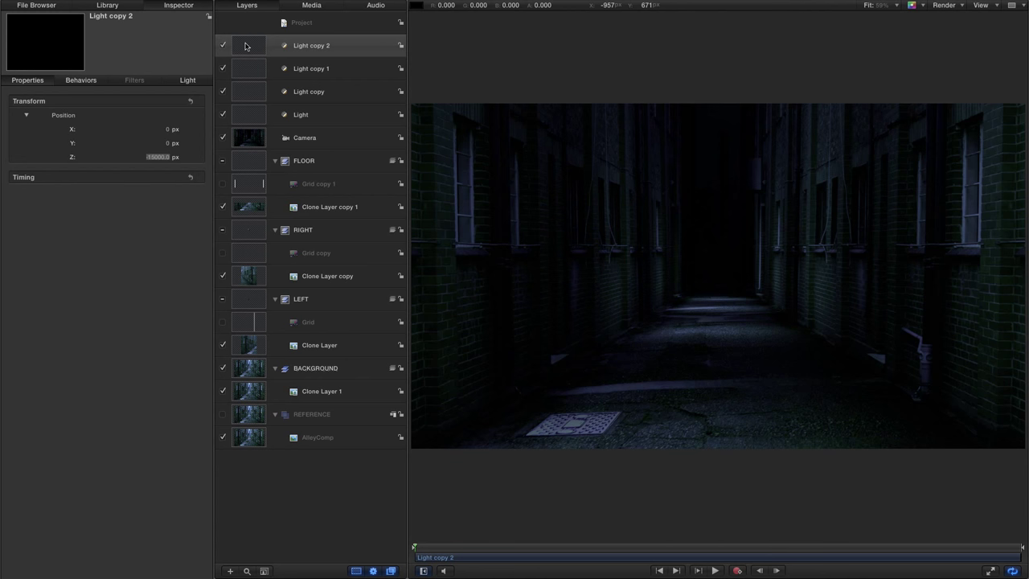
Duplicate Light copy 2 and set the new light's Z position to -20000 px
{"action": "right_click", "coordinate": [246, 45]}
{"action": "key", "text": "Escape"}
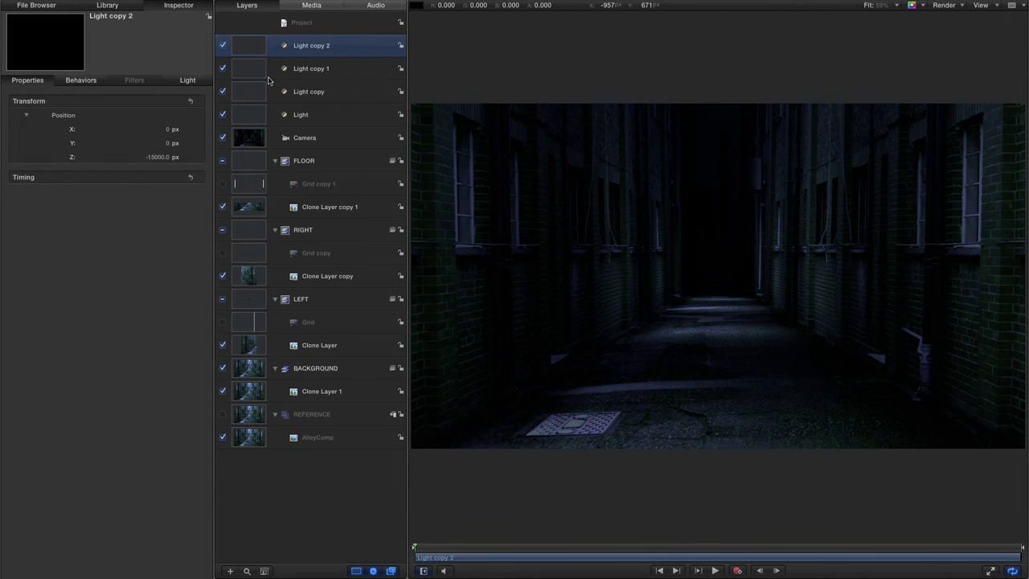
{"action": "key", "text": "super+d"}
{"action": "left_click", "coordinate": [36, 81]}
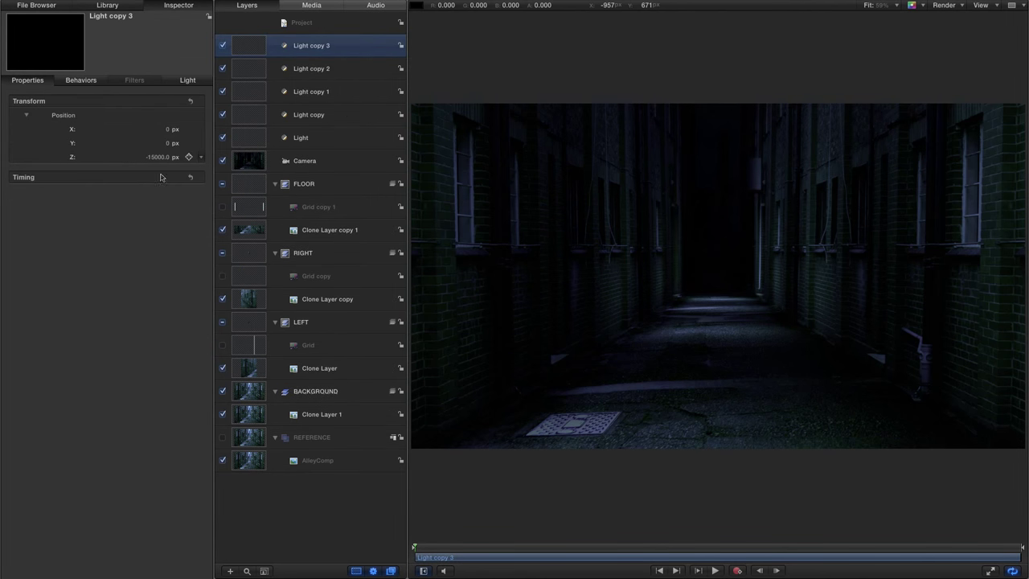
{"action": "double_click", "coordinate": [163, 157]}
{"action": "type", "text": "-"}
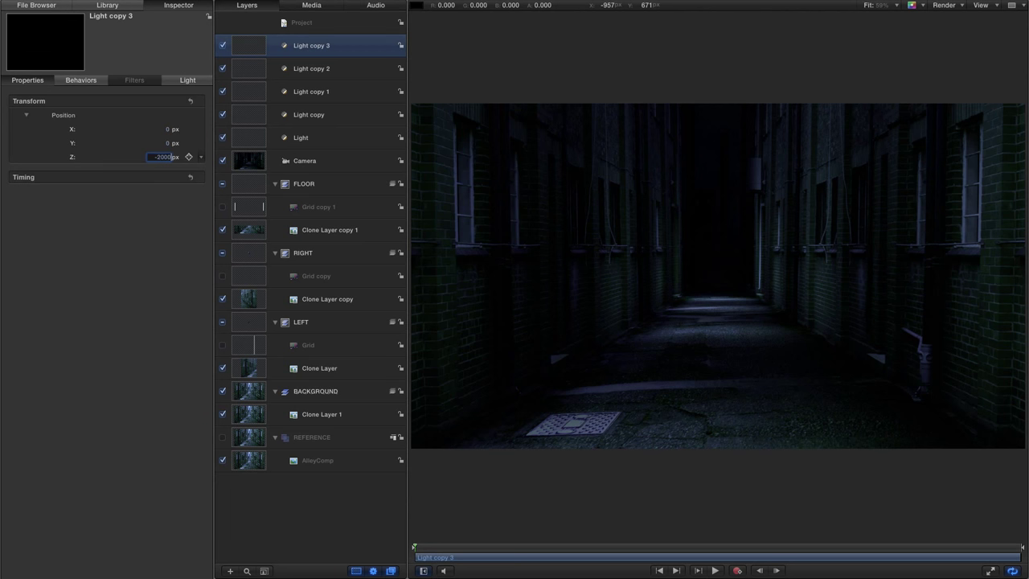
{"action": "key", "text": "Return"}
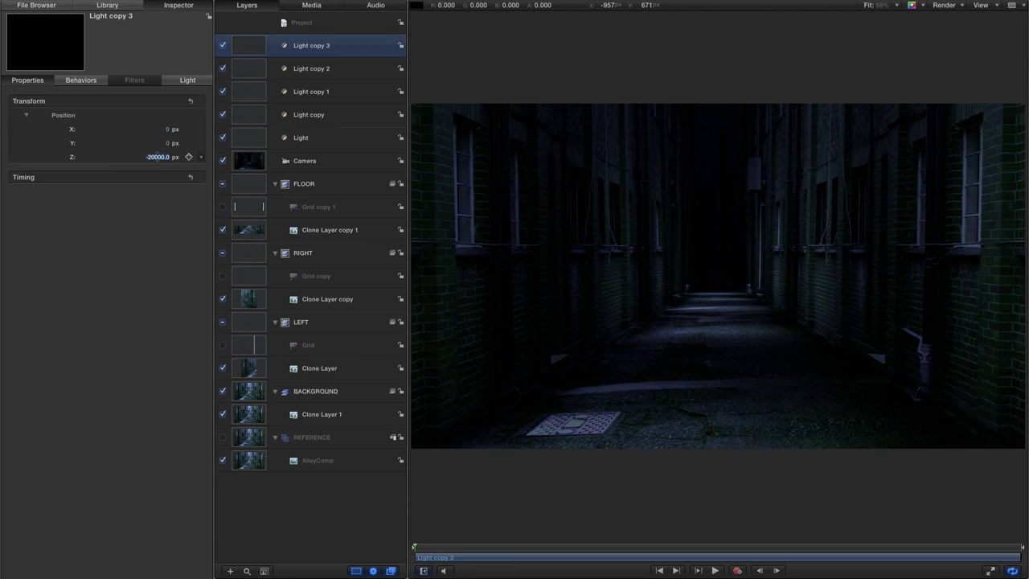
Duplicate Light copy 3 and set the new light's Z position to -25000 px
{"action": "right_click", "coordinate": [247, 44]}
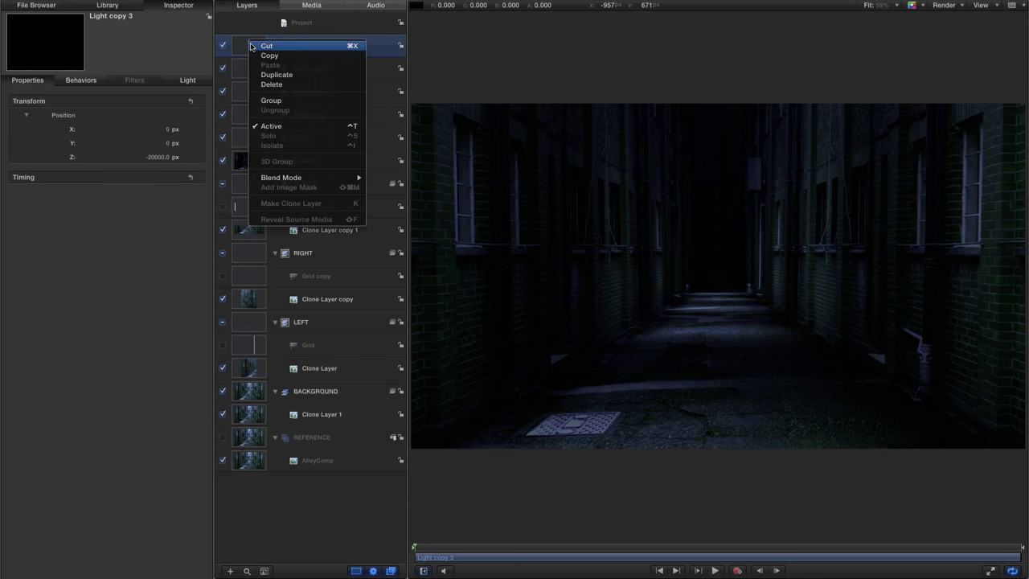
{"action": "left_click", "coordinate": [272, 77]}
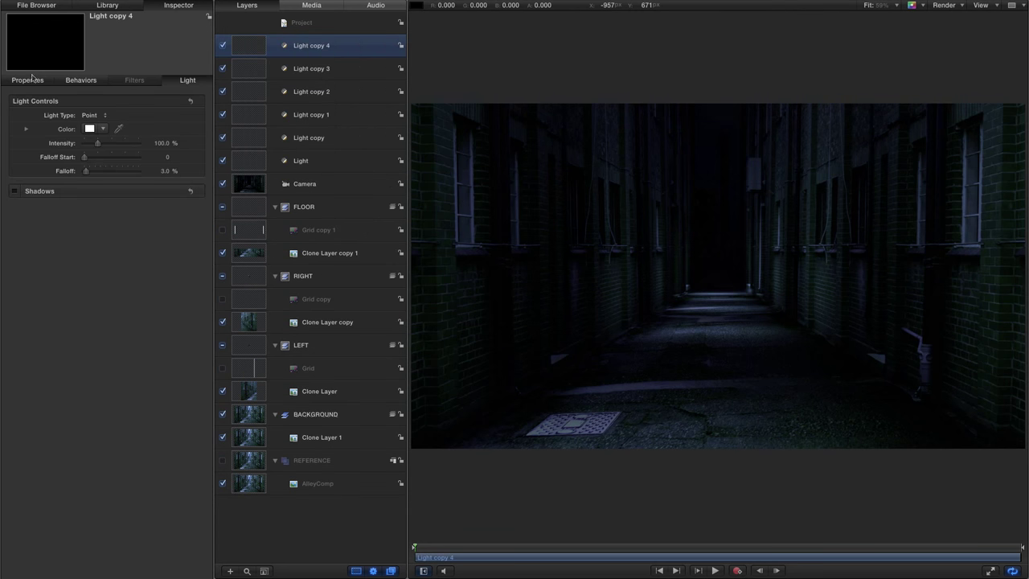
{"action": "left_click", "coordinate": [33, 81]}
{"action": "left_click", "coordinate": [165, 157]}
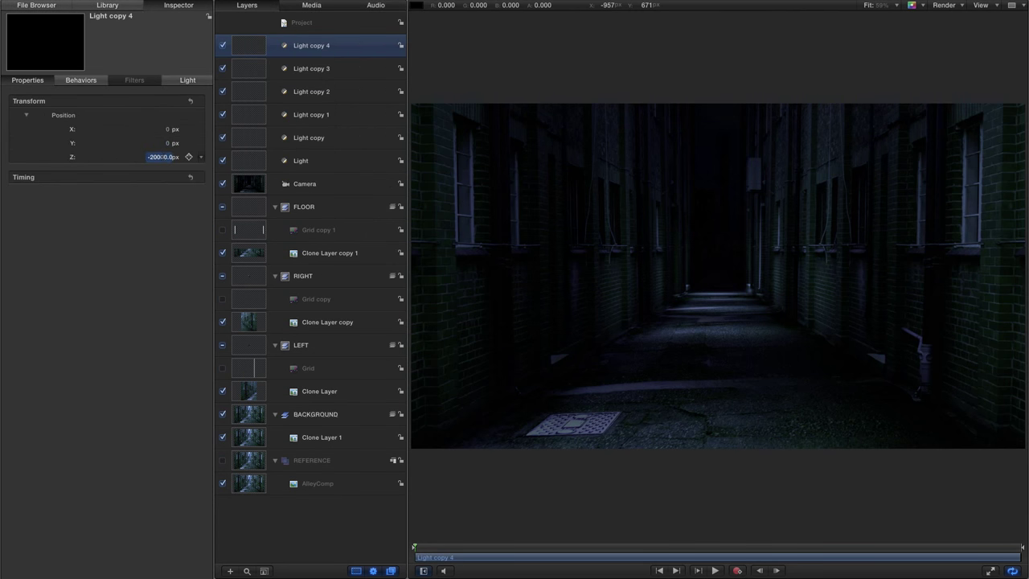
{"action": "key", "text": "Return"}
Duplicate Light copy 4 and move the new light to Z -48000 px, just in front of the background
{"action": "right_click", "coordinate": [248, 44]}
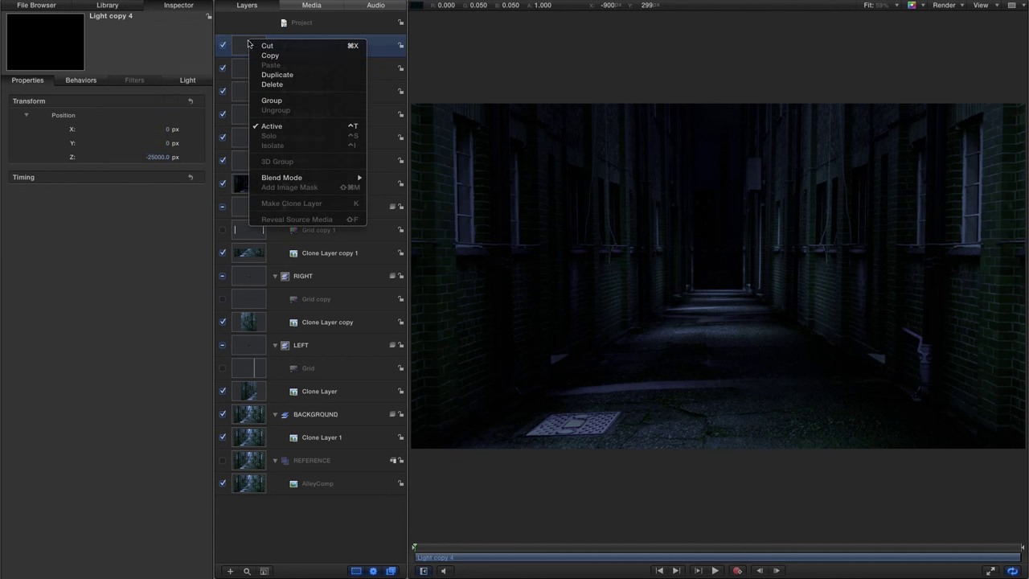
{"action": "left_click", "coordinate": [280, 77]}
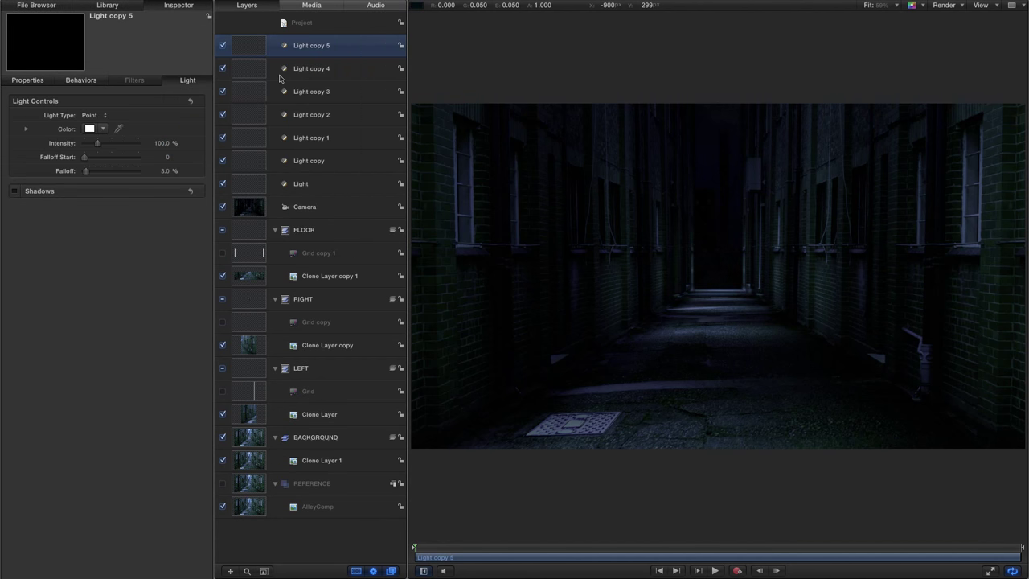
{"action": "left_click", "coordinate": [3, 83]}
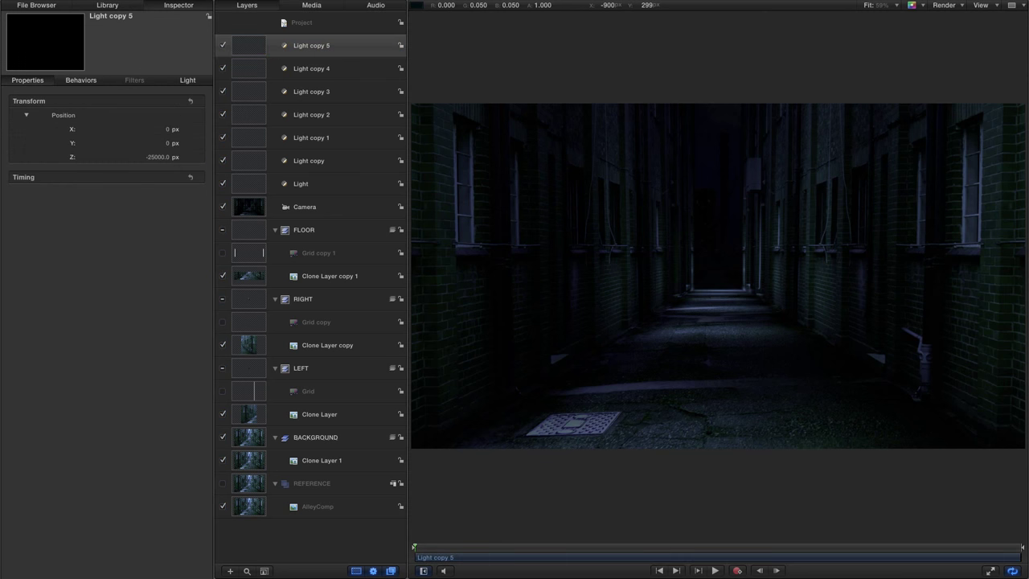
{"action": "left_click", "coordinate": [158, 157]}
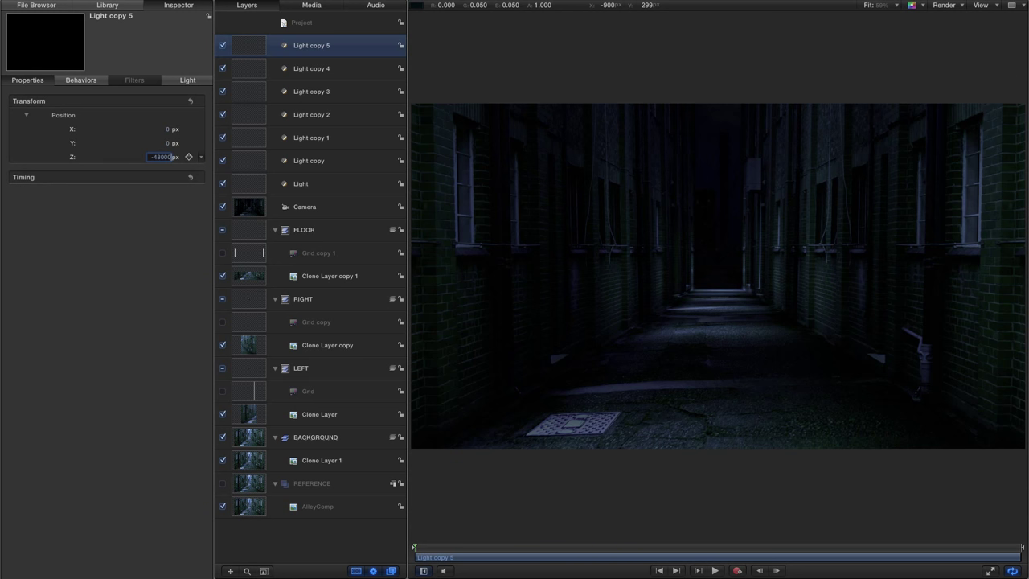
{"action": "type", "text": "-48000"}
{"action": "key", "text": "Return"}
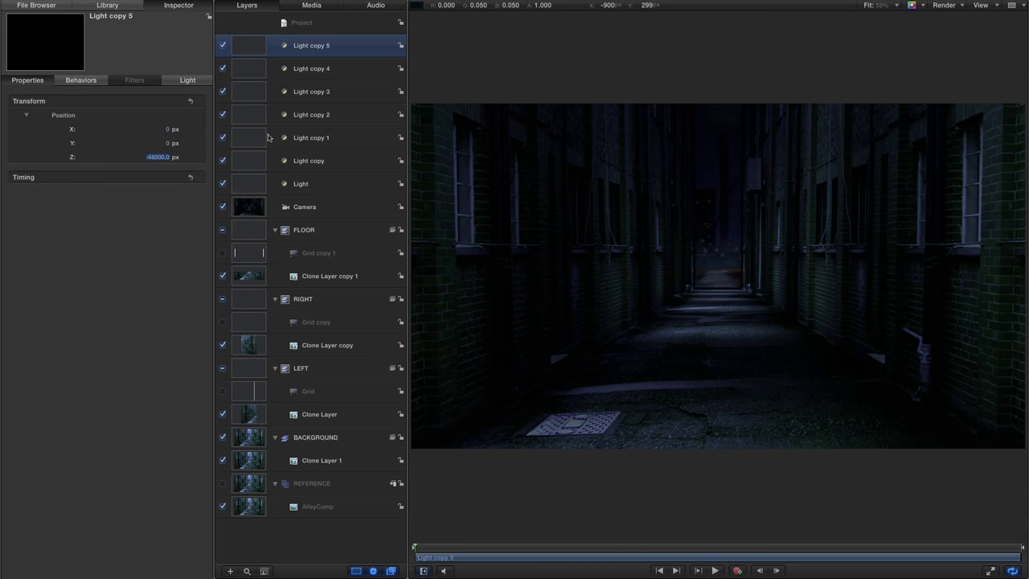
Raise Light copy 5 along Y and set its Falloff to 1% to light the distant background
{"action": "left_click", "coordinate": [168, 143]}
{"action": "key", "text": "Return"}
{"action": "left_click", "coordinate": [185, 82]}
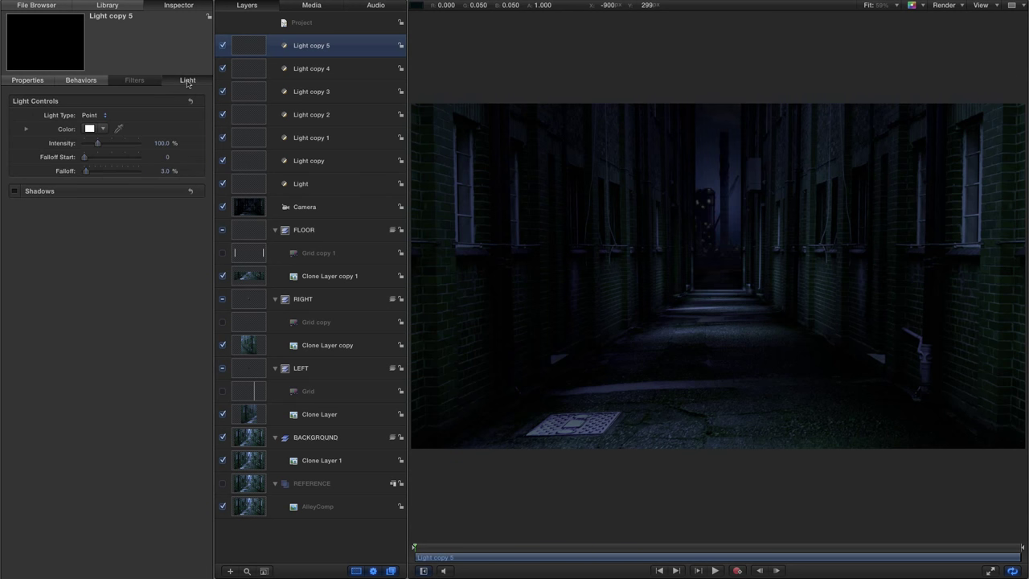
{"action": "left_click", "coordinate": [166, 172]}
{"action": "type", "text": "1"}
{"action": "key", "text": "Return"}
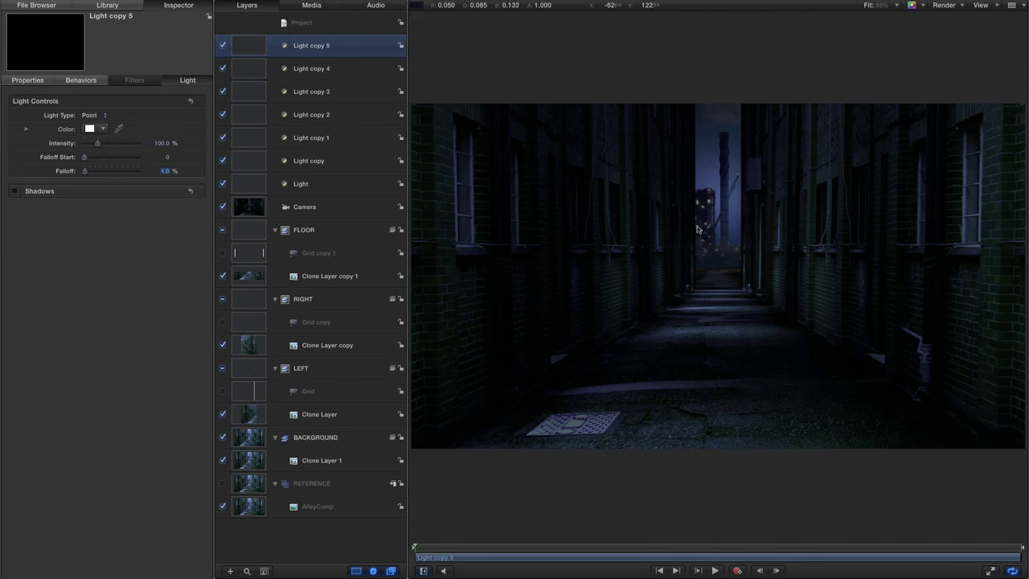
{"action": "left_click", "coordinate": [223, 46]}
{"action": "left_click", "coordinate": [223, 45]}
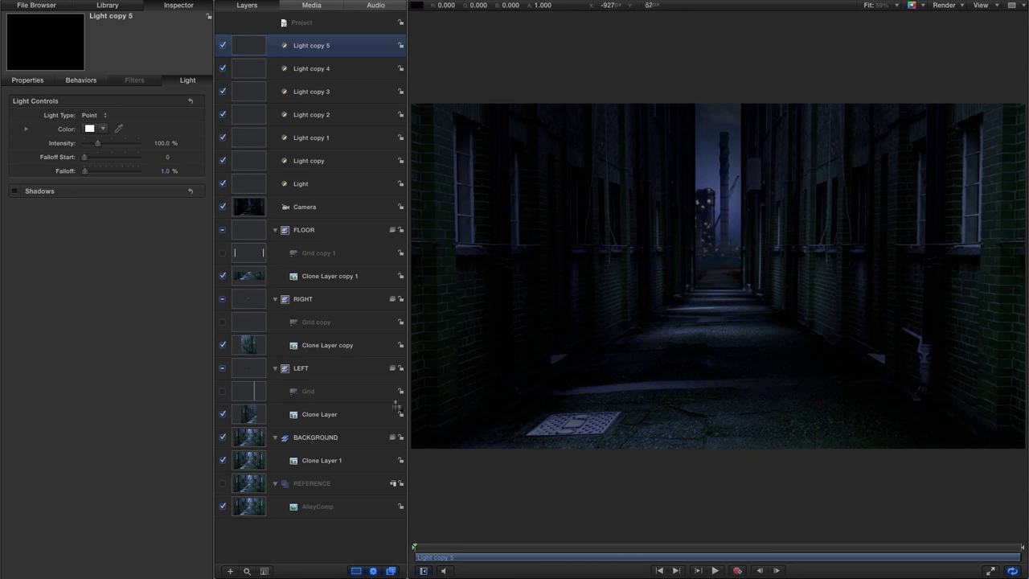
Duplicate Clone Layer 1 in the BACKGROUND group and apply the Threshold color correction filter to the copy
{"action": "left_click", "coordinate": [248, 462]}
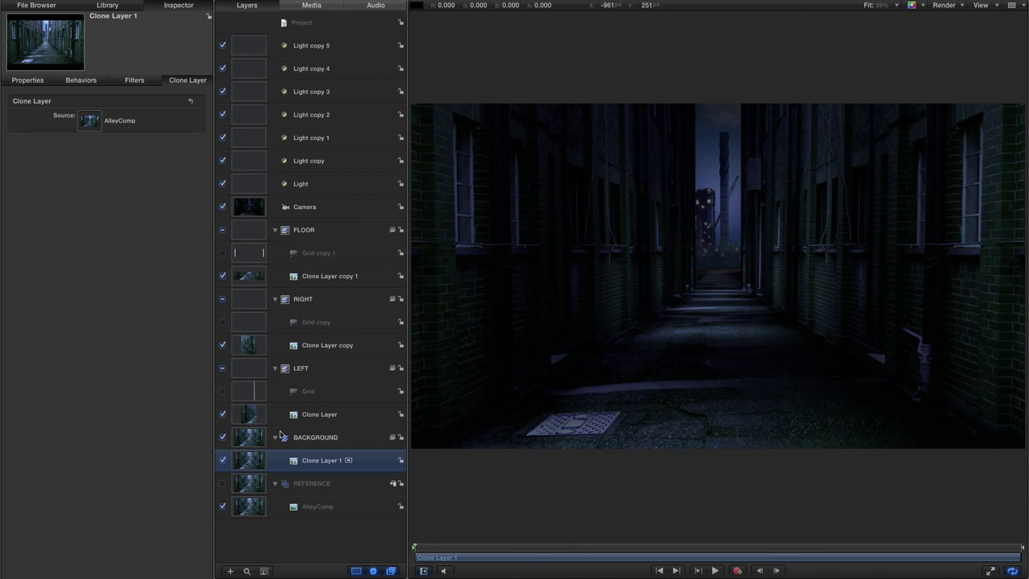
{"action": "right_click", "coordinate": [246, 463]}
{"action": "left_click", "coordinate": [268, 463]}
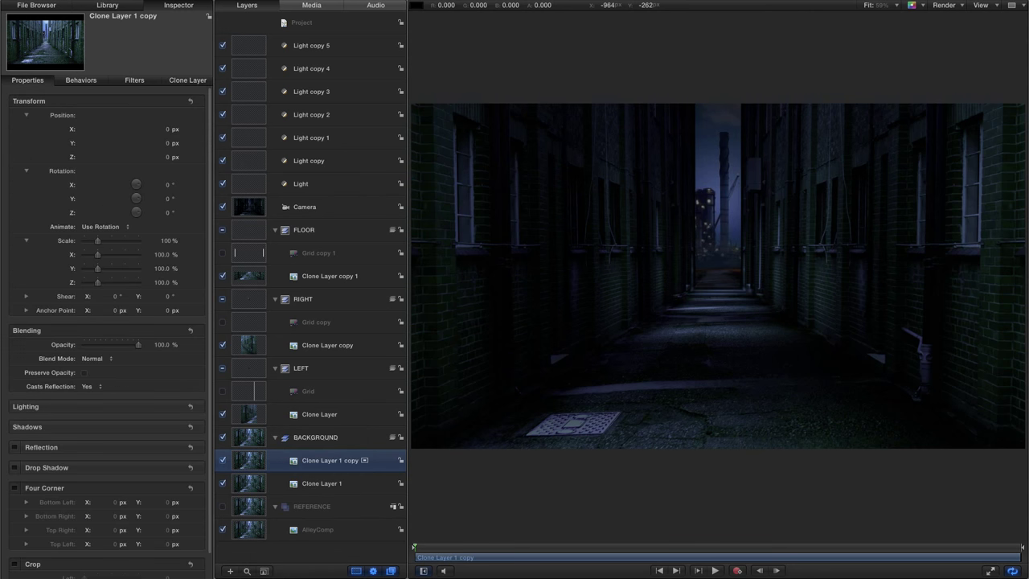
{"action": "left_click", "coordinate": [108, 6]}
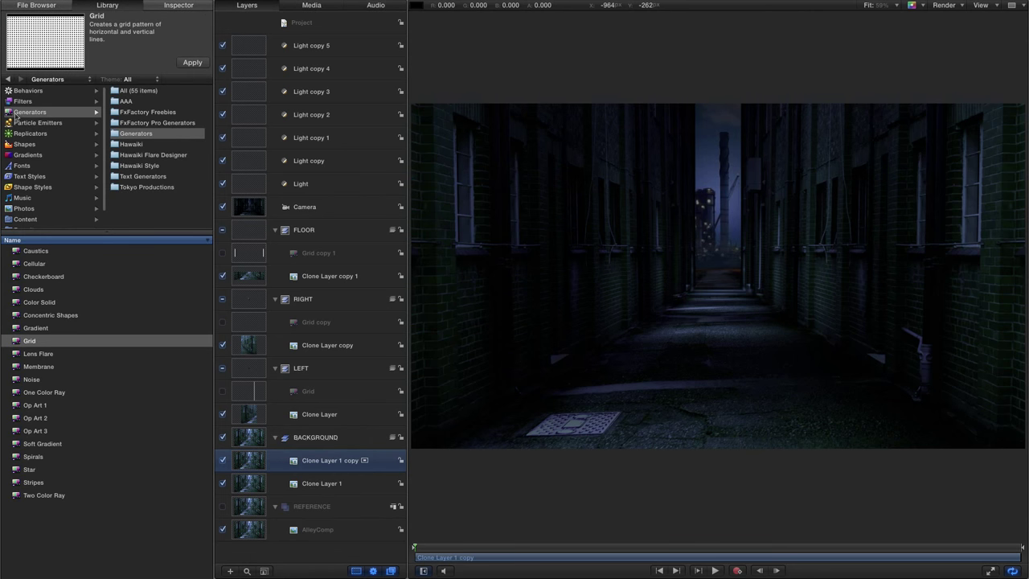
{"action": "left_click", "coordinate": [23, 102]}
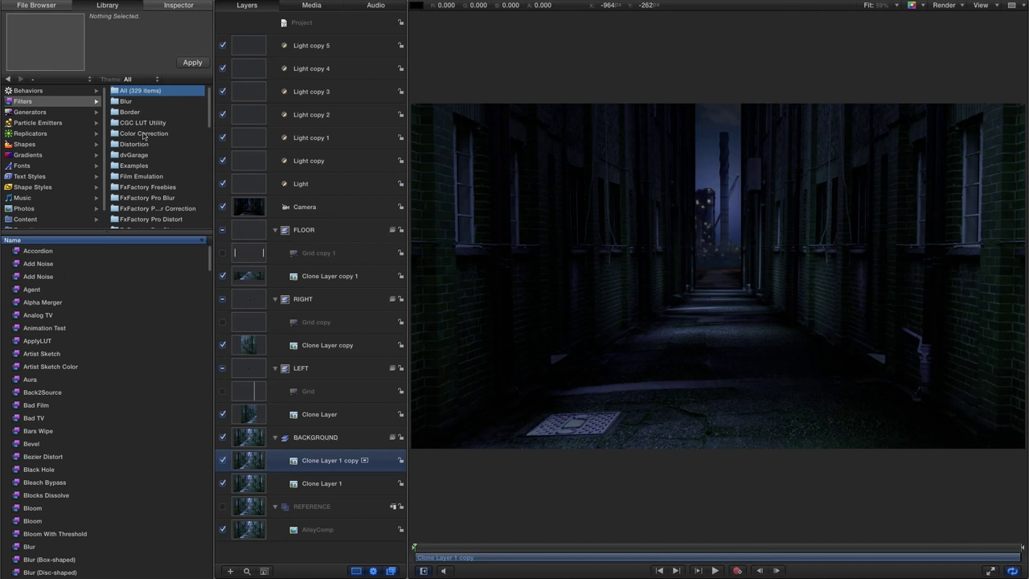
{"action": "left_click", "coordinate": [144, 135]}
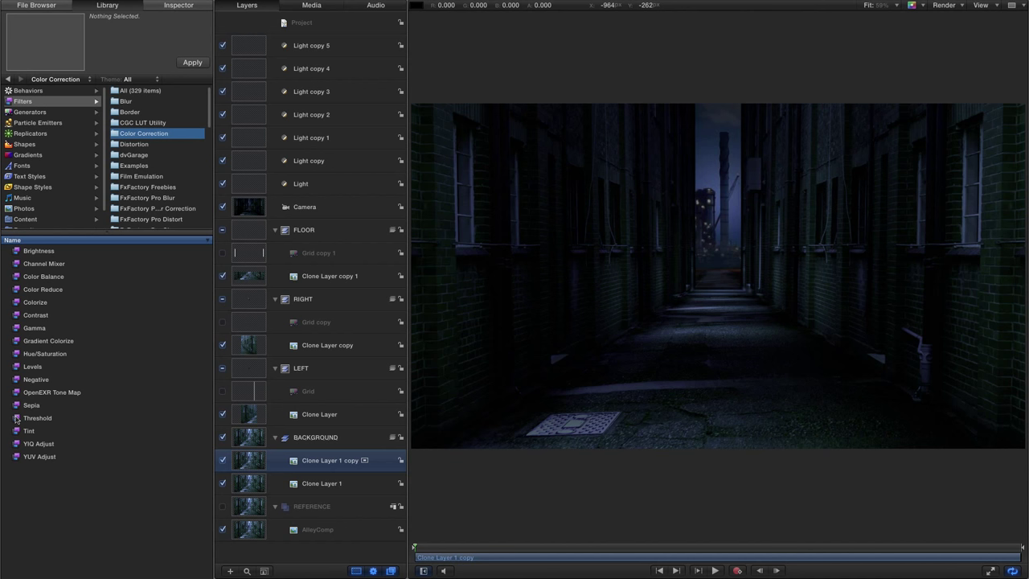
{"action": "mouse_move", "coordinate": [16, 420]}
{"action": "left_mouse_down"}
{"action": "mouse_move", "coordinate": [119, 447]}
{"action": "mouse_move", "coordinate": [723, 474]}
{"action": "mouse_move", "coordinate": [209, 462]}
{"action": "mouse_move", "coordinate": [245, 461]}
{"action": "left_mouse_up"}
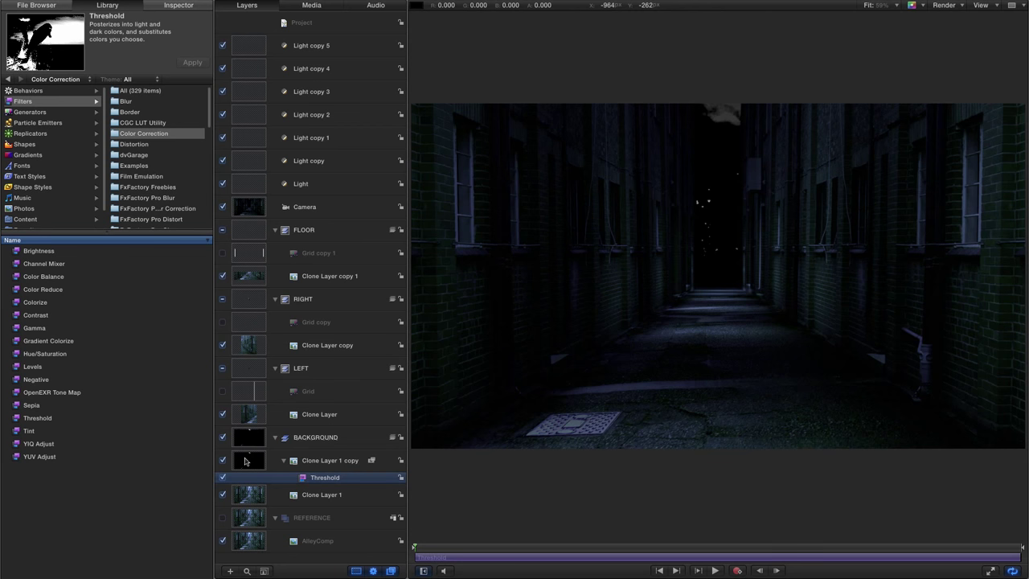
Set the blend mode of Clone Layer 1 copy to Add and compare the background with the layer hidden and shown
{"action": "left_click", "coordinate": [179, 5]}
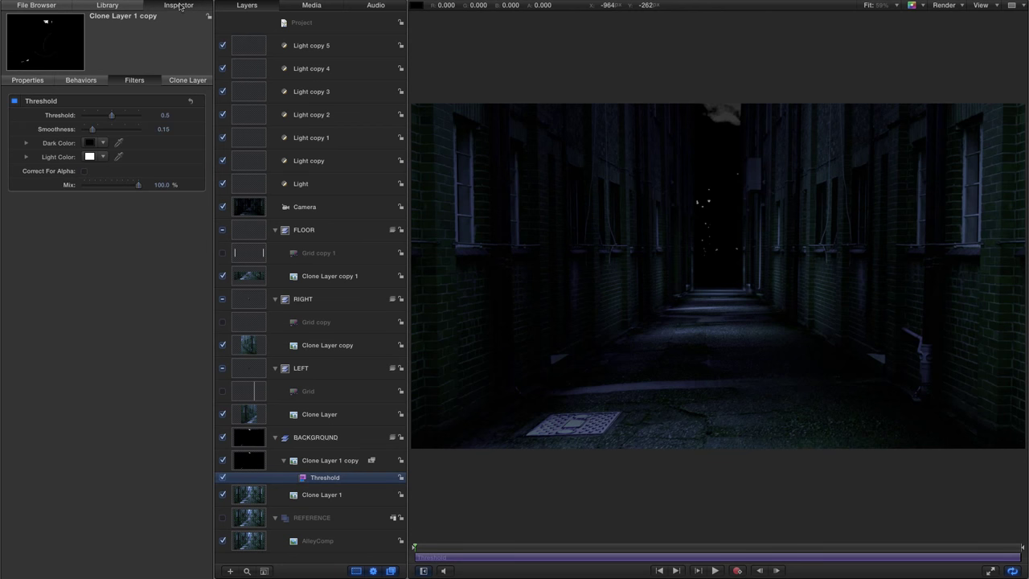
{"action": "left_click", "coordinate": [31, 80]}
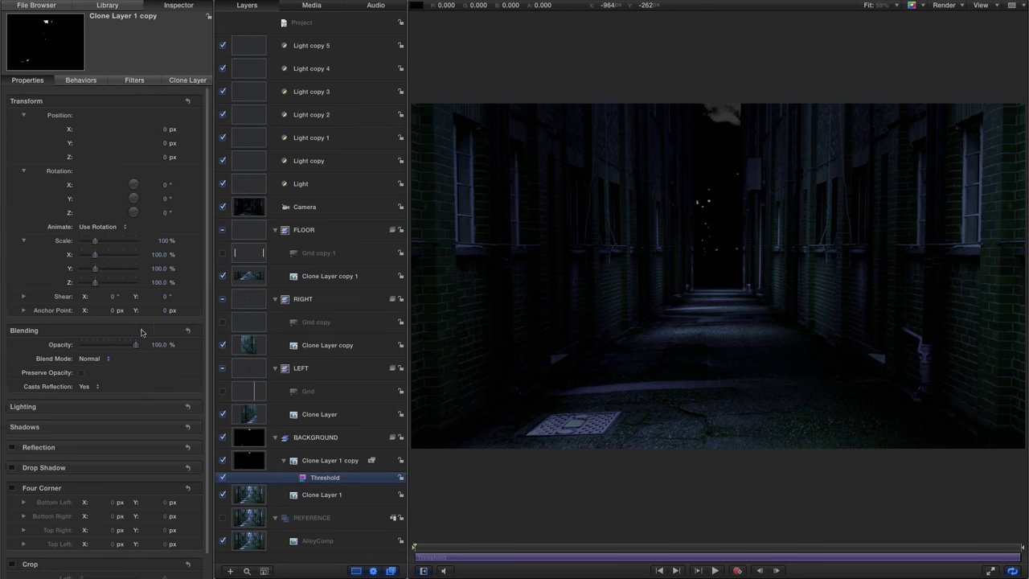
{"action": "left_click", "coordinate": [94, 359]}
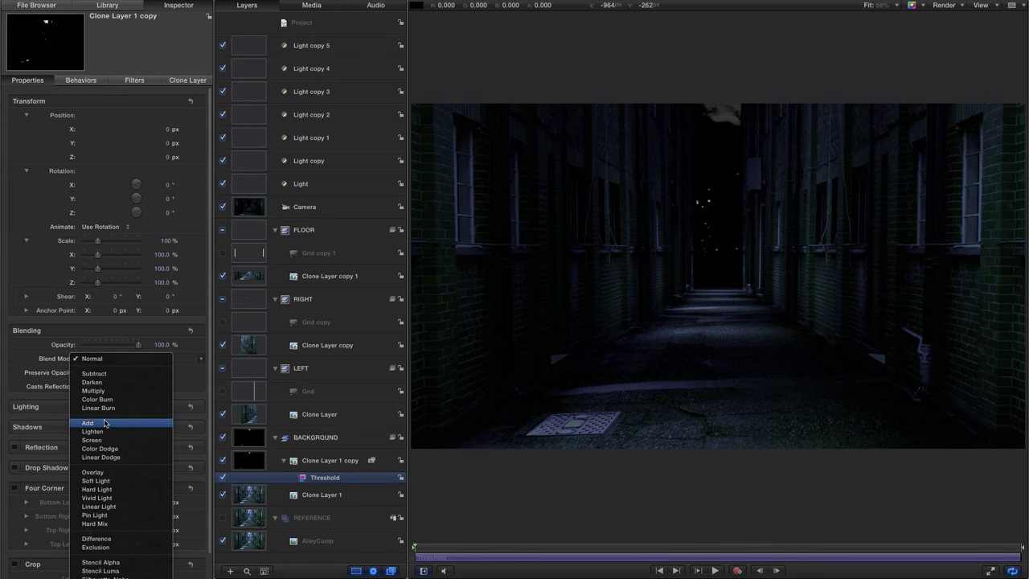
{"action": "left_click", "coordinate": [103, 424]}
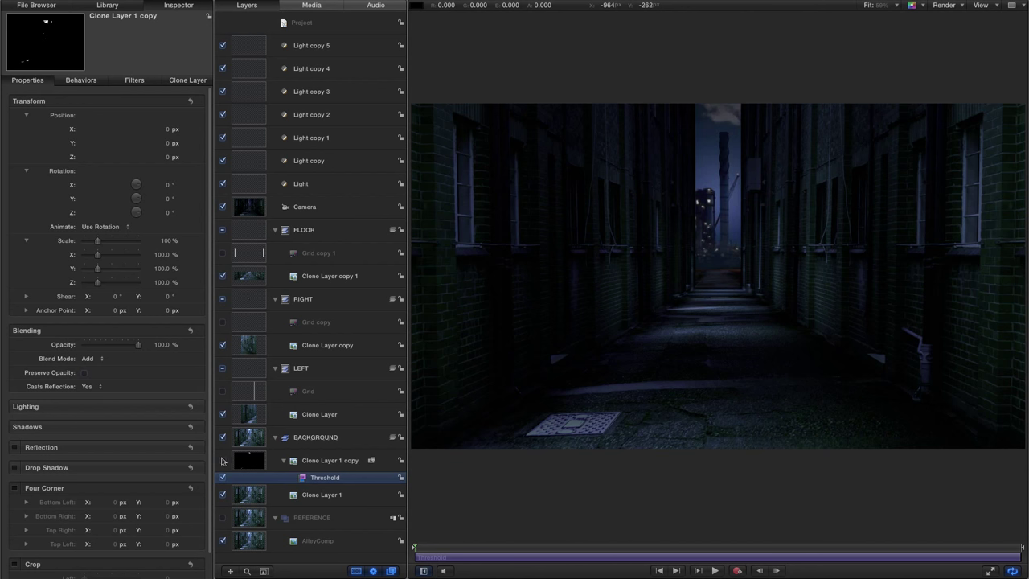
{"action": "left_click", "coordinate": [223, 460]}
{"action": "left_click", "coordinate": [223, 460]}
Turn off lighting Shading for Clone Layer 1 copy so the scene lights do not affect it
{"action": "left_click", "coordinate": [253, 464]}
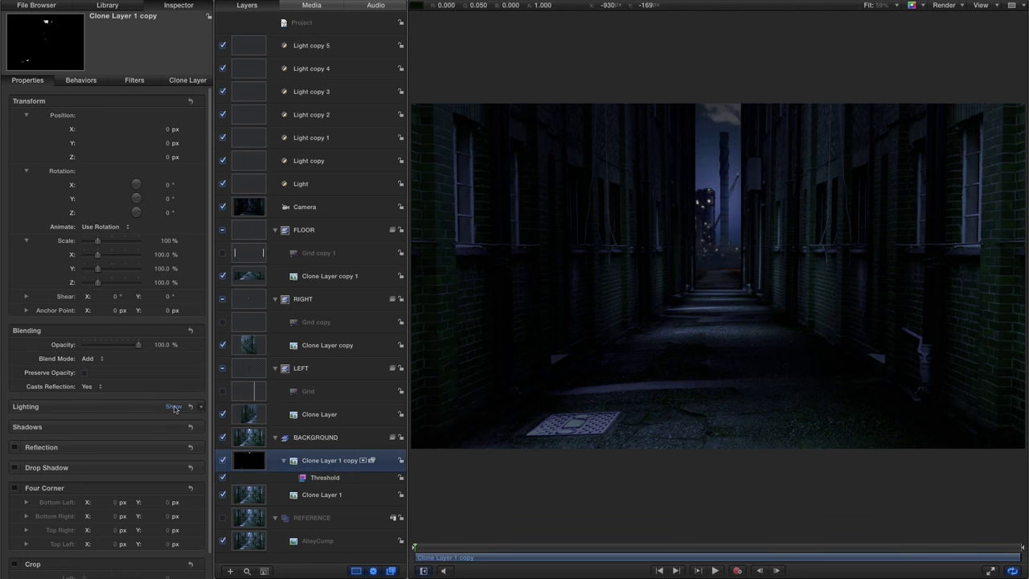
{"action": "left_click", "coordinate": [111, 406]}
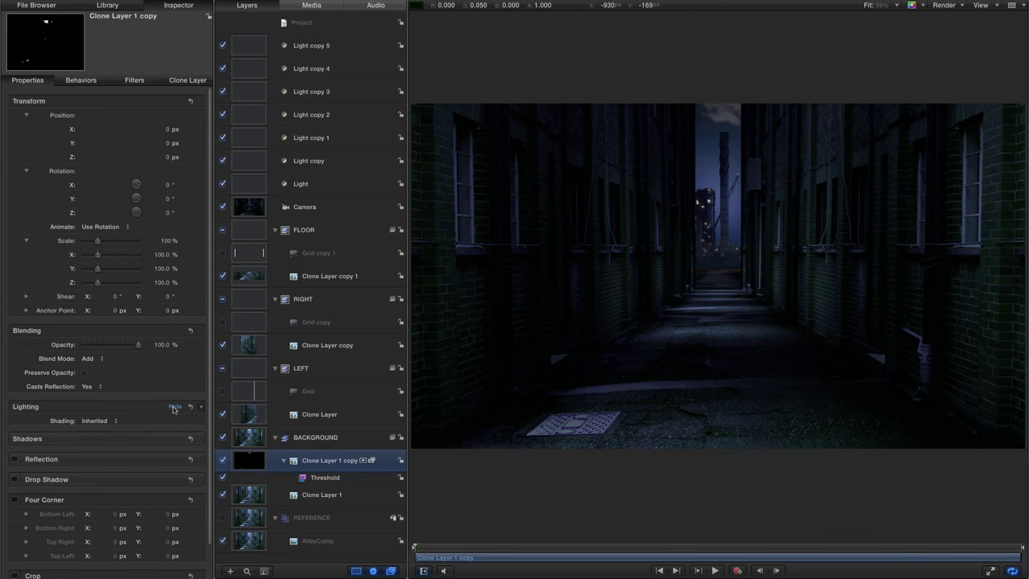
{"action": "left_click", "coordinate": [92, 421]}
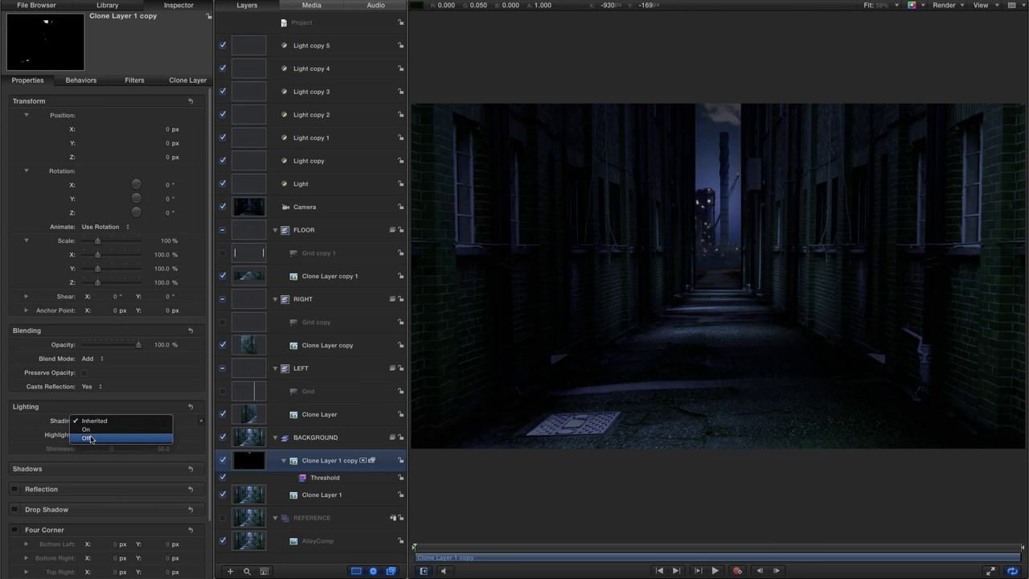
{"action": "left_click", "coordinate": [91, 438]}
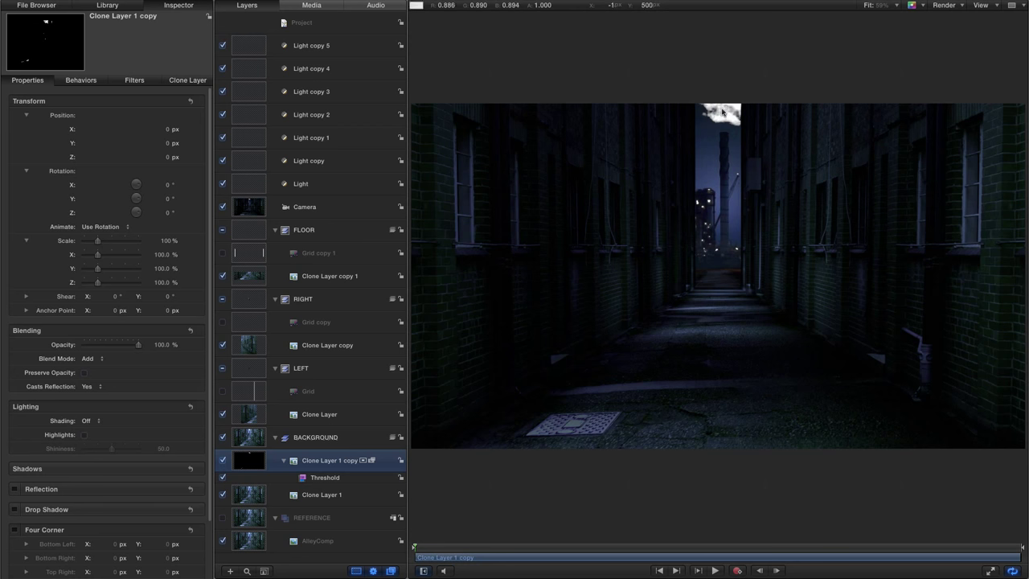
Change the Threshold filter's Light Color to a soft yellow-orange
{"action": "left_click", "coordinate": [139, 83]}
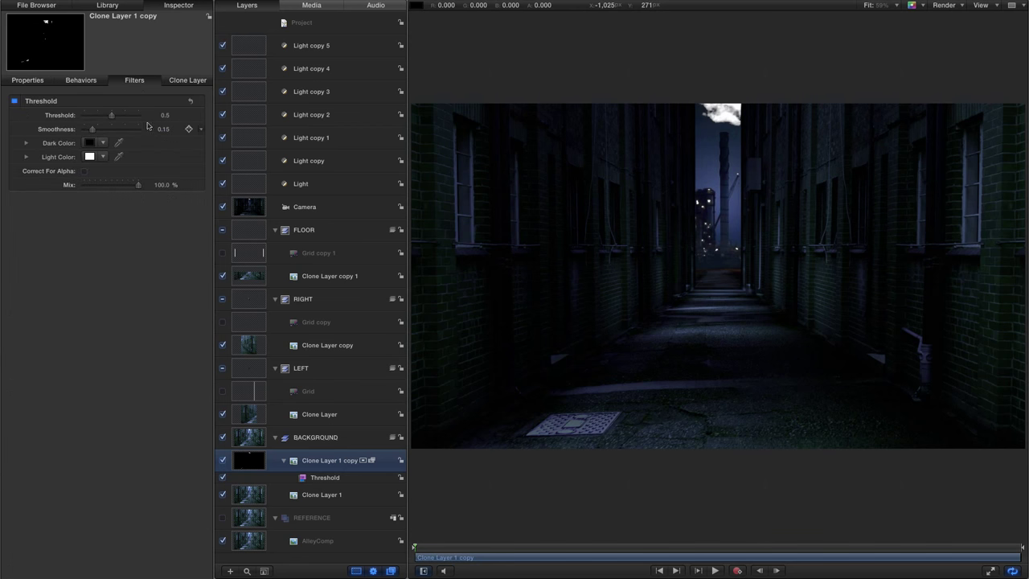
{"action": "left_click", "coordinate": [89, 156]}
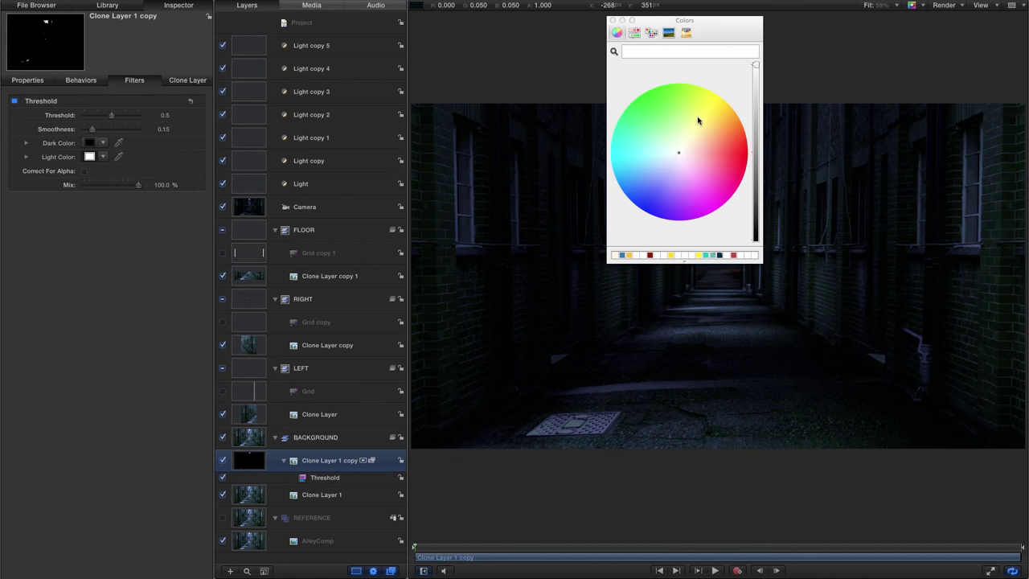
{"action": "left_click_drag", "start_coordinate": [483, 16], "coordinate": [447, 16]}
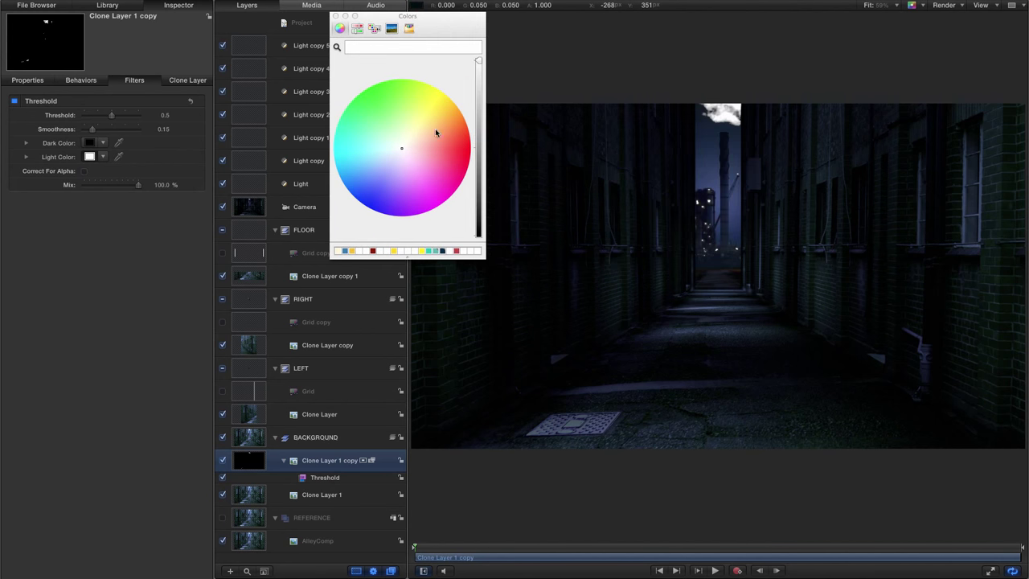
{"action": "left_click_drag", "start_coordinate": [405, 150], "coordinate": [449, 113]}
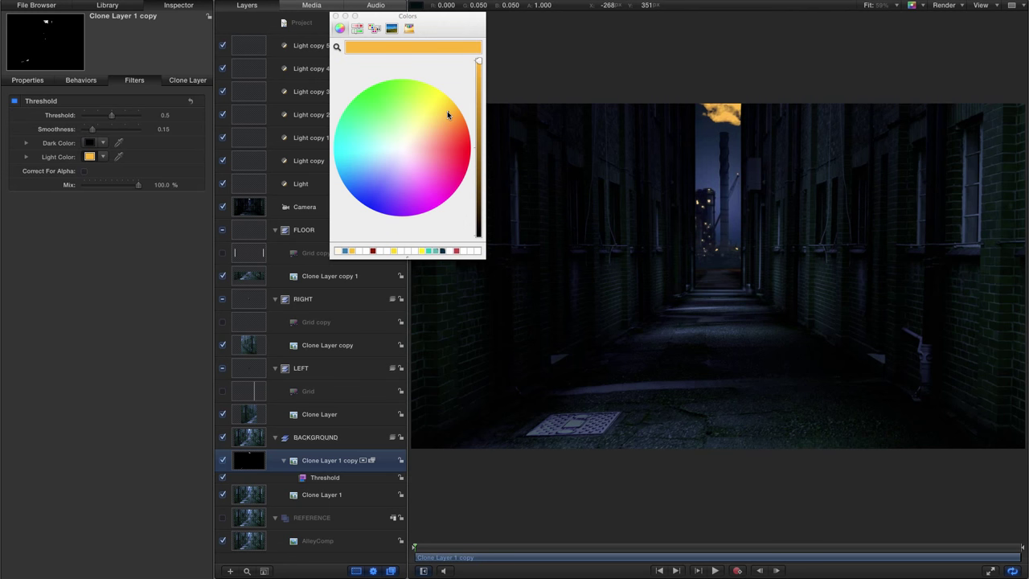
{"action": "left_click_drag", "start_coordinate": [447, 111], "coordinate": [438, 119]}
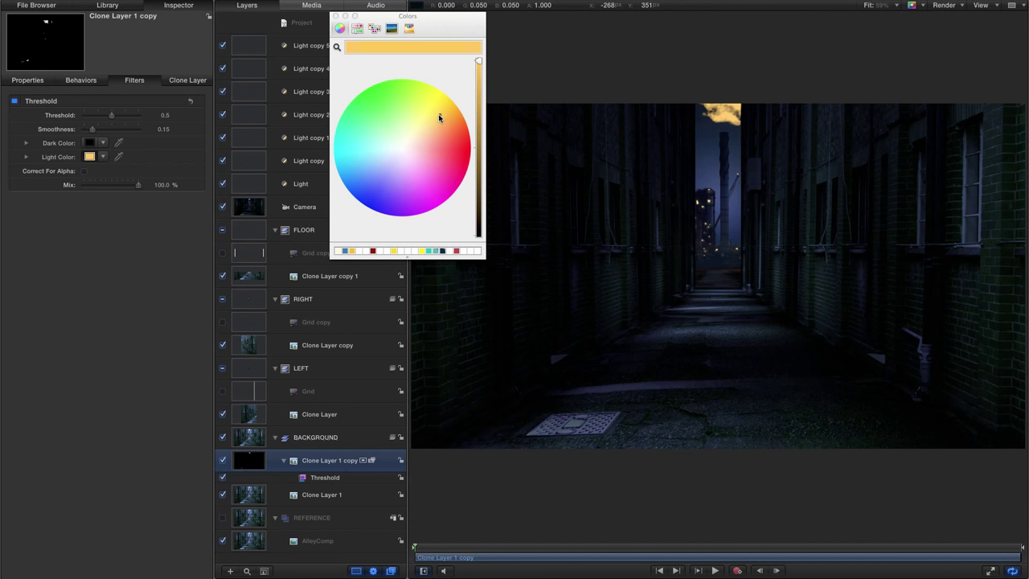
{"action": "left_click", "coordinate": [335, 16]}
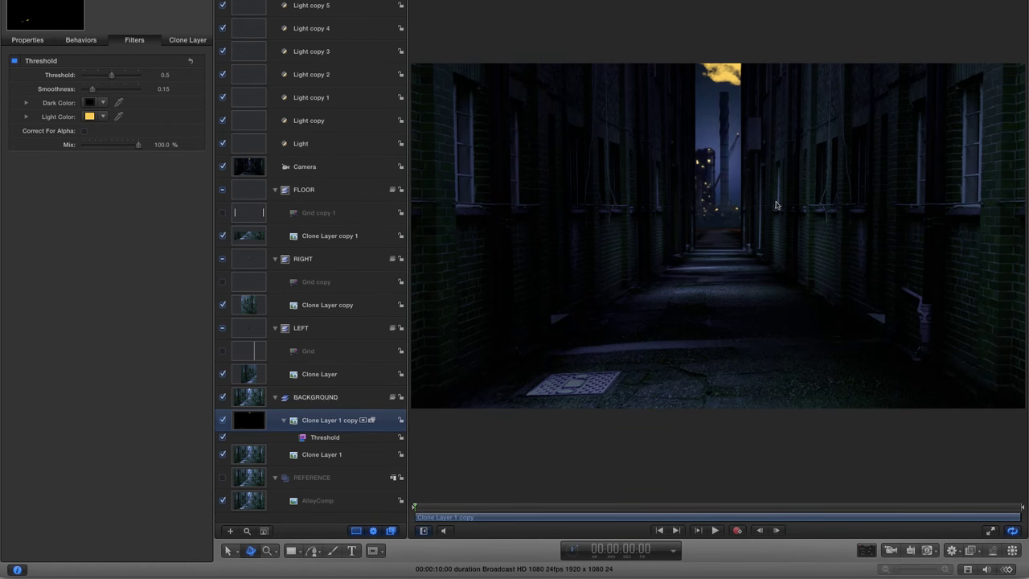
Crop Clone Layer 1 copy around the distant building lights, excluding the cloud, and toggle its visibility to compare the glow
{"action": "left_click", "coordinate": [229, 551]}
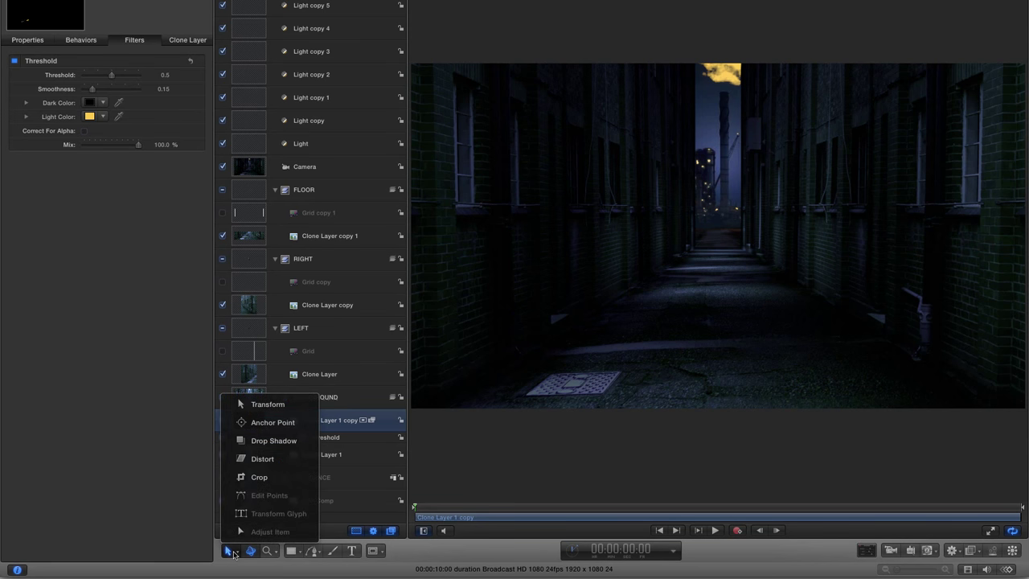
{"action": "left_click", "coordinate": [271, 477]}
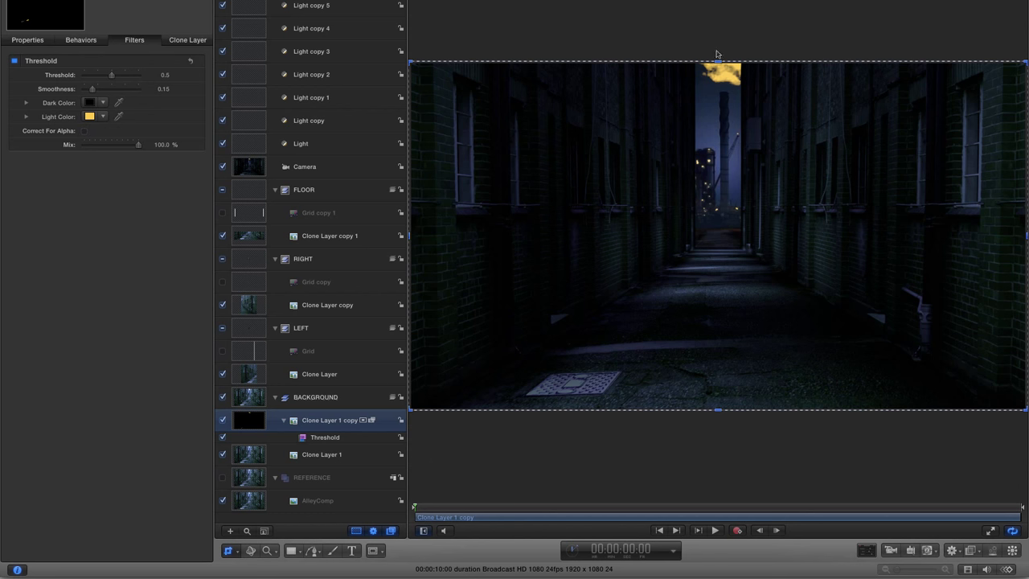
{"action": "left_click_drag", "start_coordinate": [718, 62], "coordinate": [720, 91]}
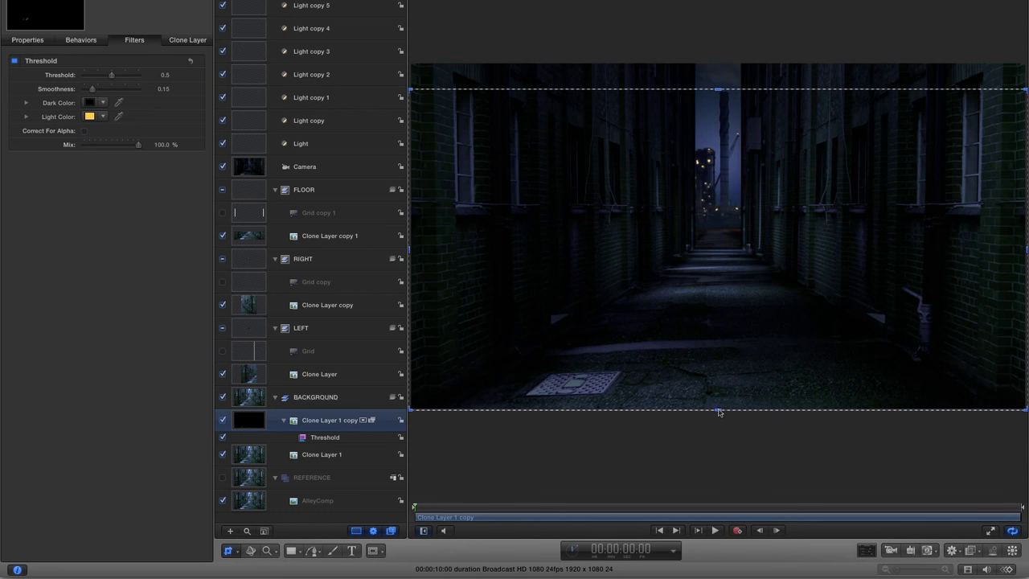
{"action": "left_click_drag", "start_coordinate": [720, 412], "coordinate": [721, 233]}
{"action": "left_click_drag", "start_coordinate": [410, 163], "coordinate": [622, 167]}
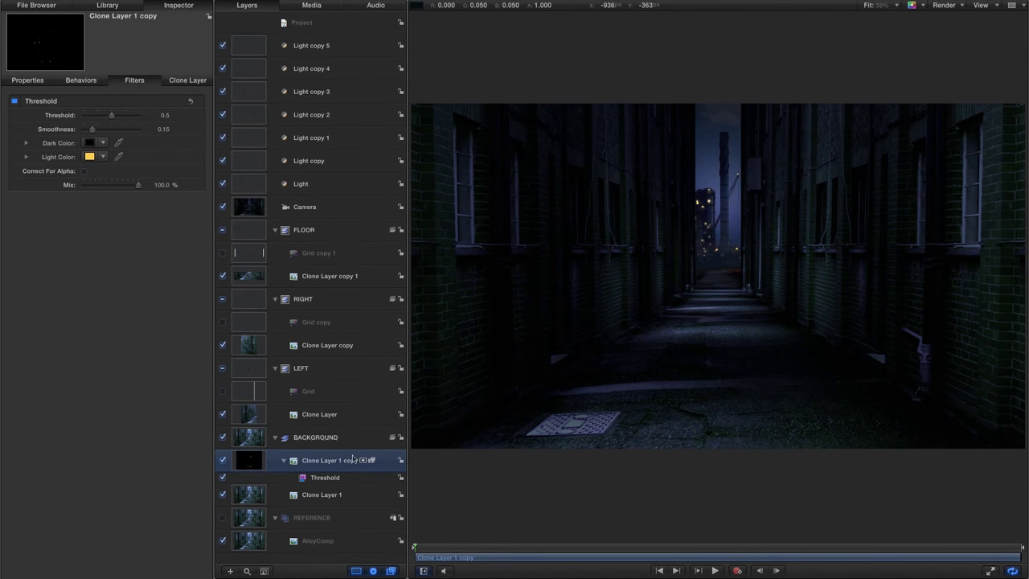
{"action": "left_click", "coordinate": [223, 460]}
{"action": "left_click", "coordinate": [223, 460]}
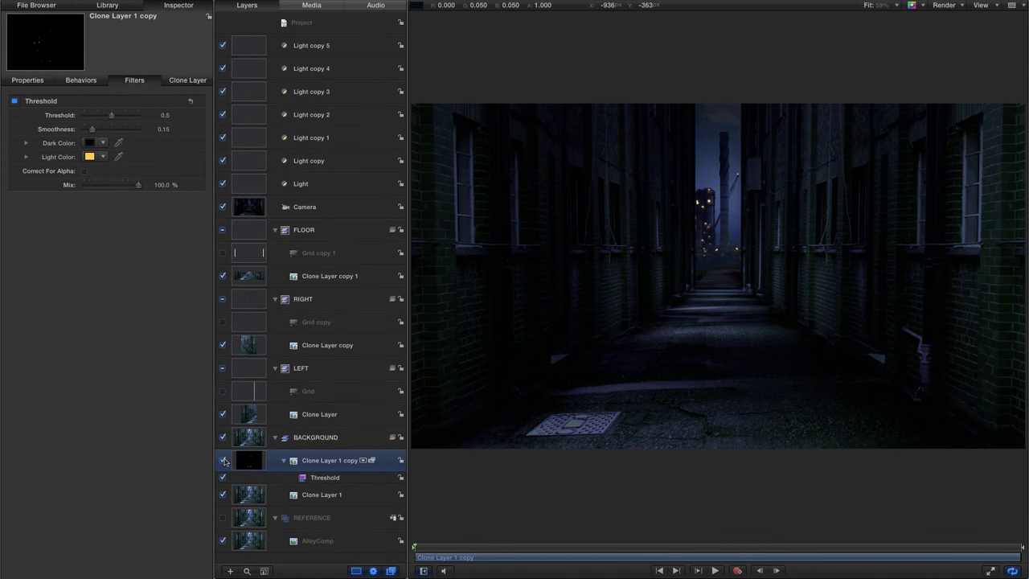
{"action": "left_click", "coordinate": [223, 460]}
{"action": "left_click", "coordinate": [224, 460]}
{"action": "left_click", "coordinate": [224, 460]}
{"action": "left_click", "coordinate": [224, 460]}
Move the playhead to about the middle of the alley clip's first third and apply the Throw behavior to the Camera
{"action": "left_click", "coordinate": [568, 555]}
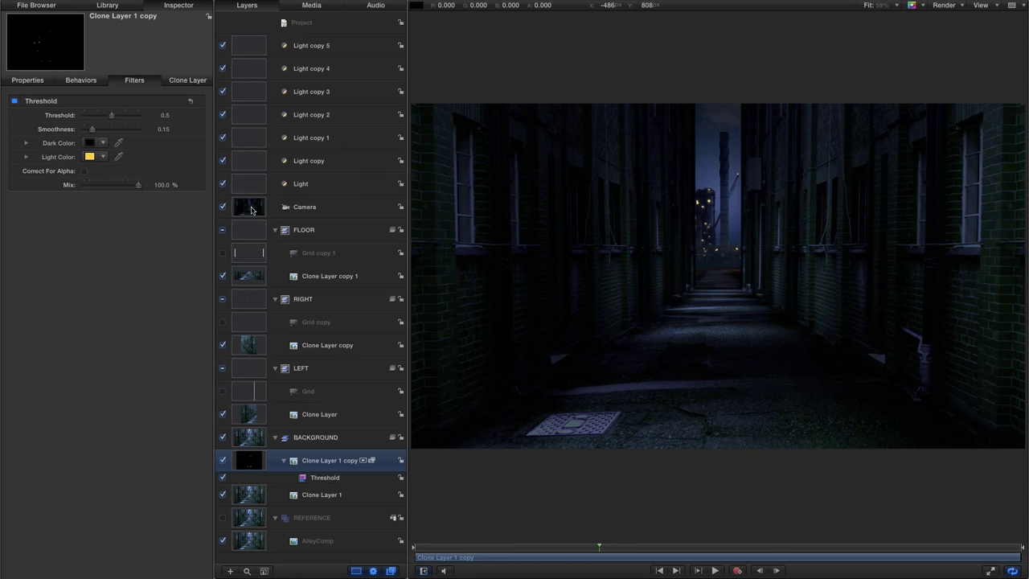
{"action": "left_click", "coordinate": [249, 209]}
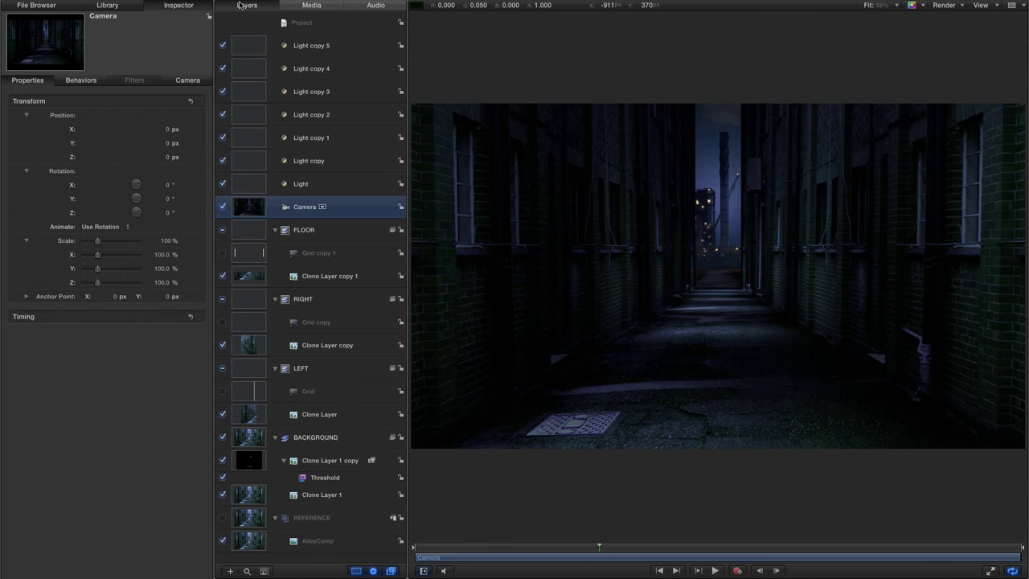
{"action": "left_click", "coordinate": [99, 9]}
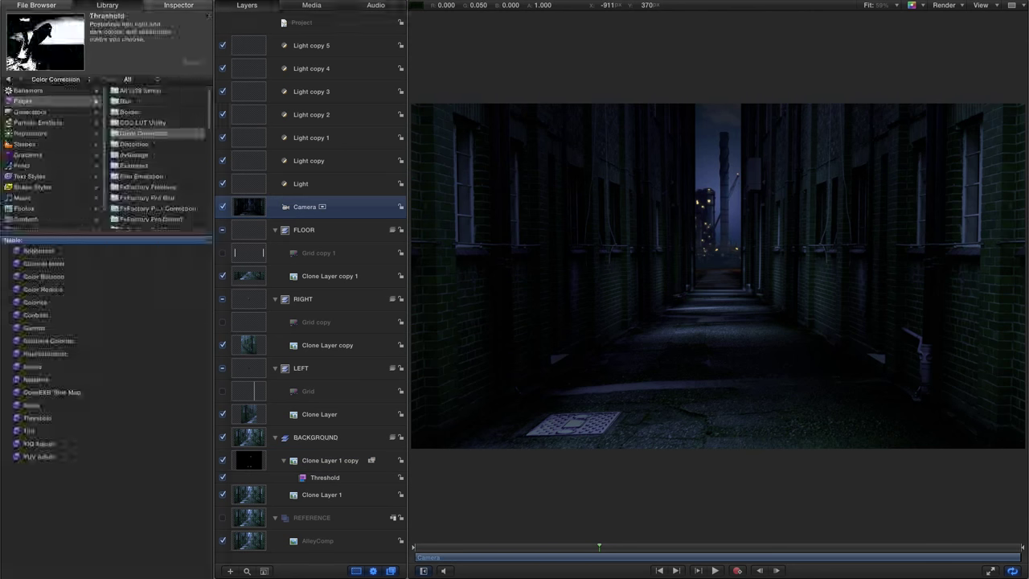
{"action": "left_click", "coordinate": [27, 91]}
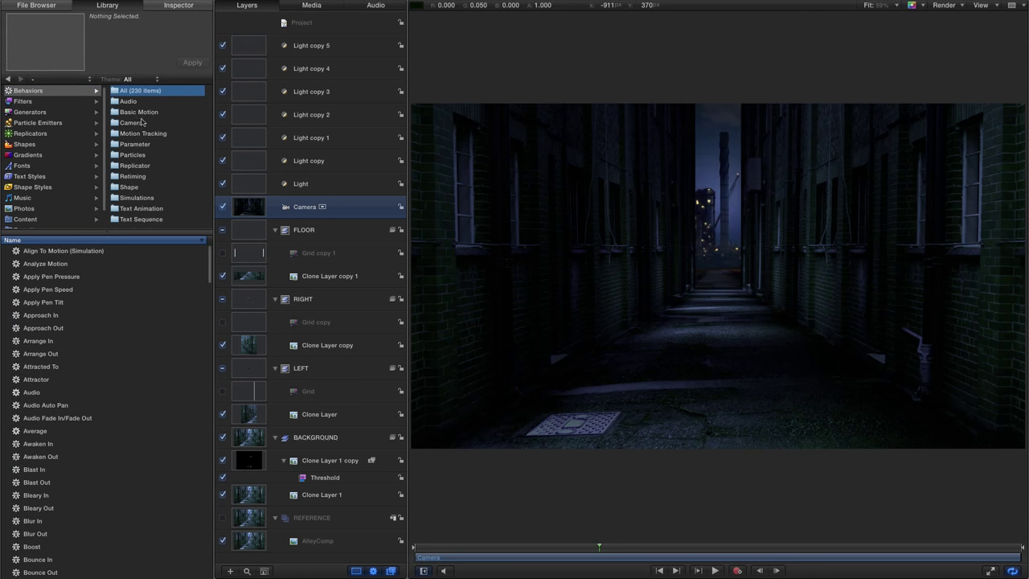
{"action": "left_click", "coordinate": [135, 113]}
{"action": "left_click_drag", "start_coordinate": [17, 341], "coordinate": [245, 206]}
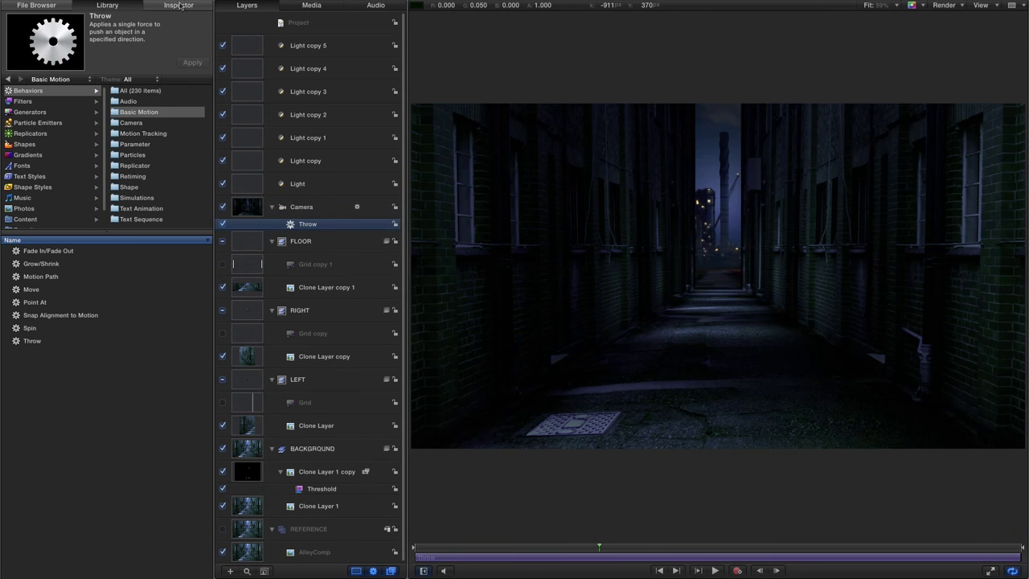
Set the camera Throw behavior's Z velocity to -300 to push the camera forward down the alley
{"action": "left_click", "coordinate": [178, 5]}
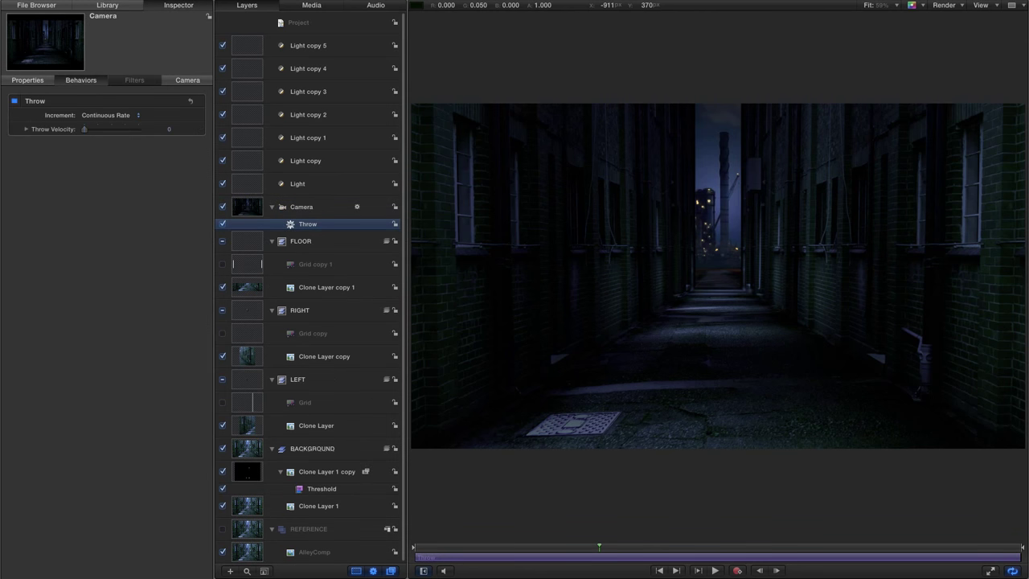
{"action": "left_click", "coordinate": [27, 130]}
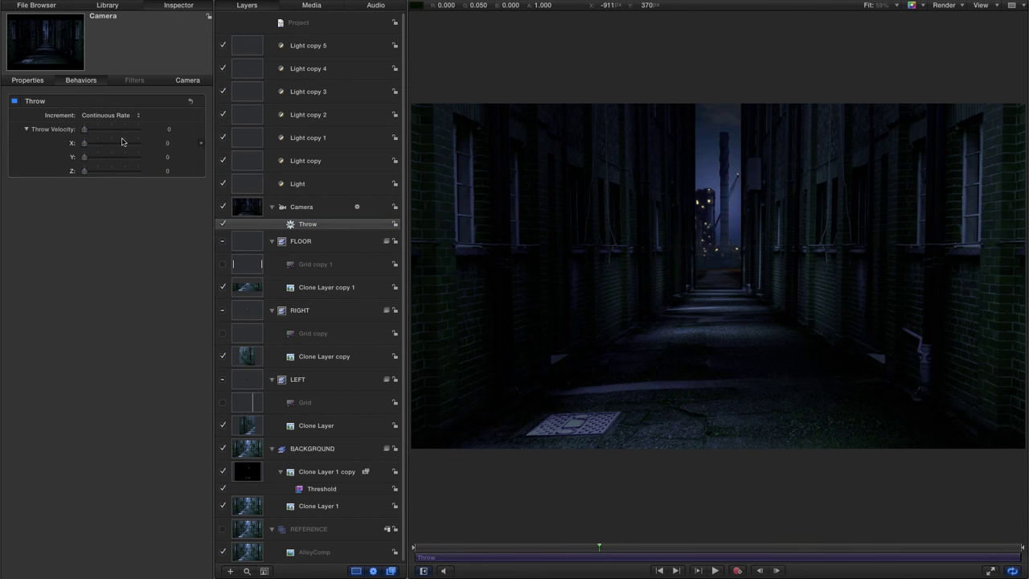
{"action": "left_click", "coordinate": [167, 171]}
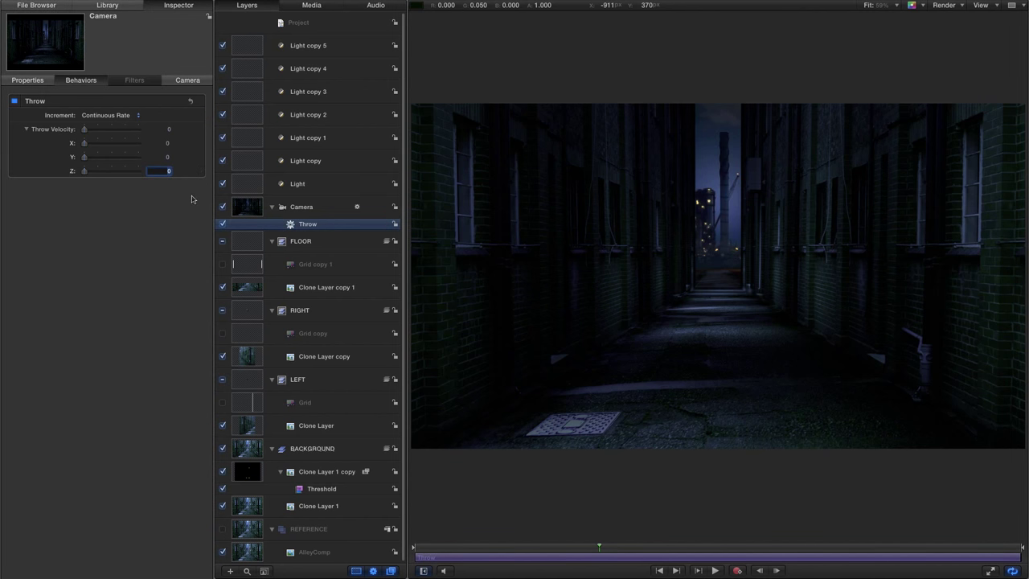
{"action": "type", "text": "300"}
{"action": "key", "text": "Return"}
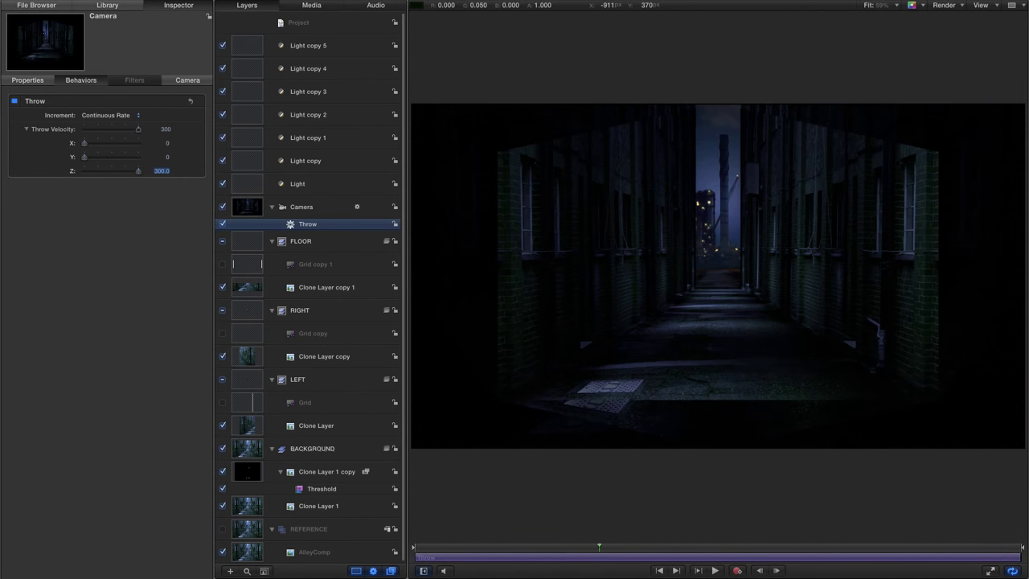
{"action": "type", "text": "-300"}
{"action": "key", "text": "Return"}
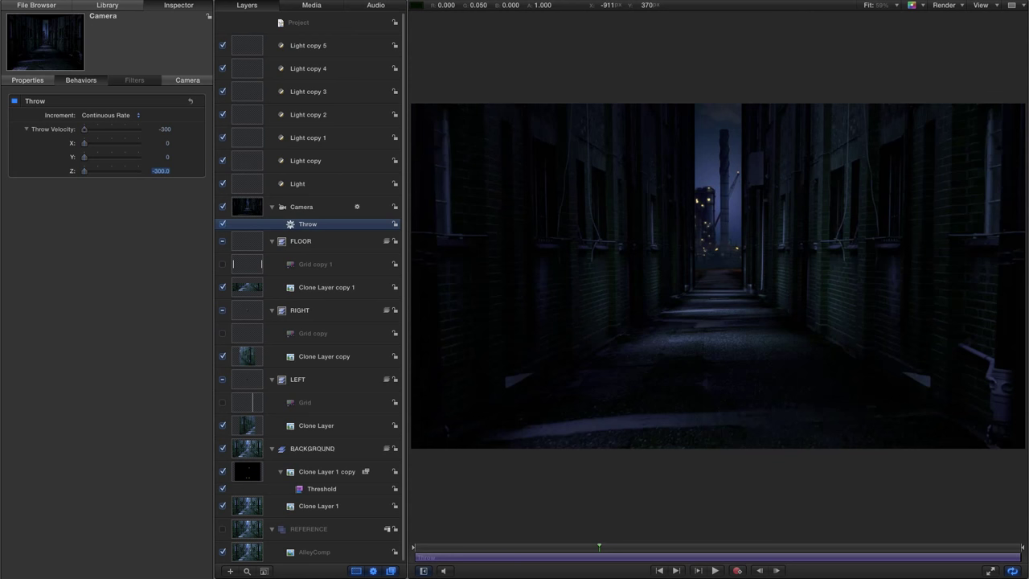
Set the camera Throw behavior's Y velocity to 50 and play the camera move from the start
{"action": "left_click", "coordinate": [167, 158]}
{"action": "type", "text": "50"}
{"action": "key", "text": "Return"}
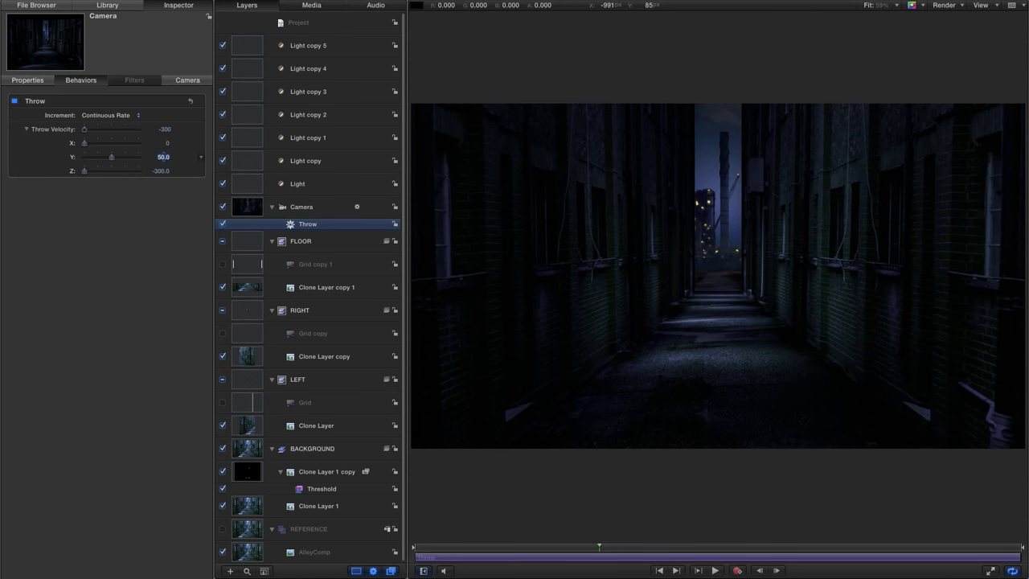
{"action": "left_click", "coordinate": [659, 570]}
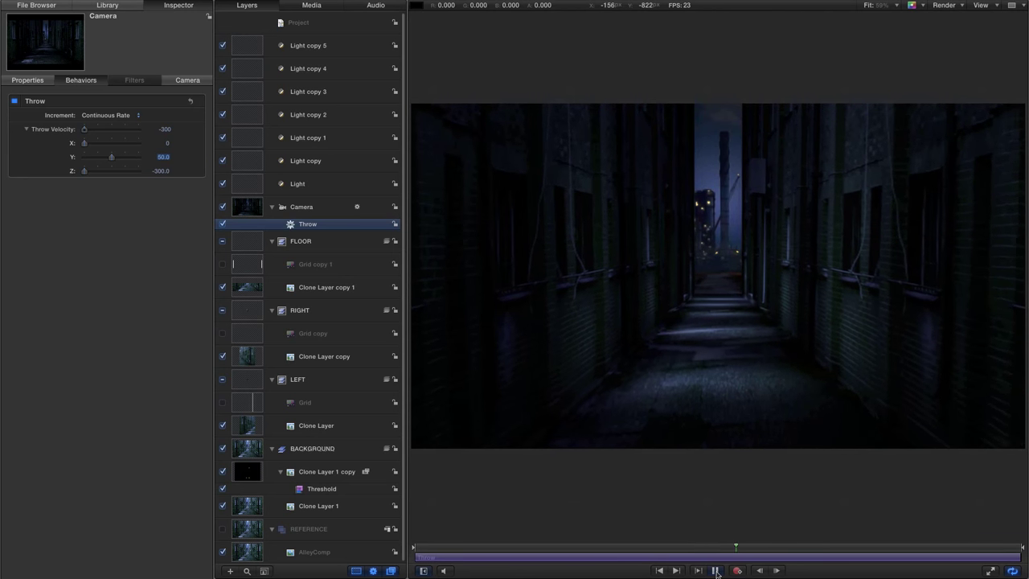
{"action": "left_click", "coordinate": [715, 571]}
{"action": "left_click", "coordinate": [659, 570]}
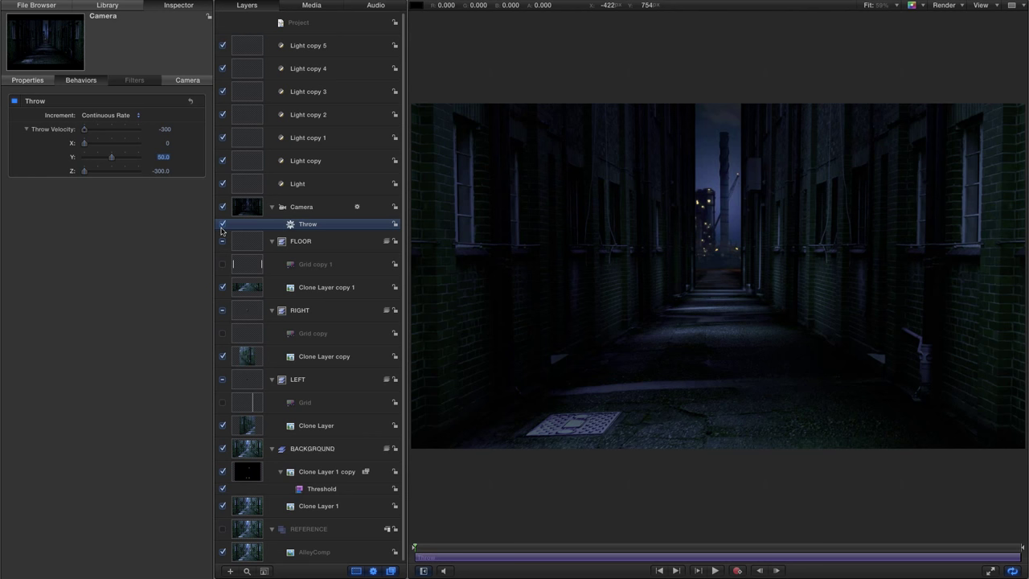
Toggle Light copy 1 to identify it and add a Randomize parameter behavior to its Intensity
{"action": "left_click", "coordinate": [251, 137]}
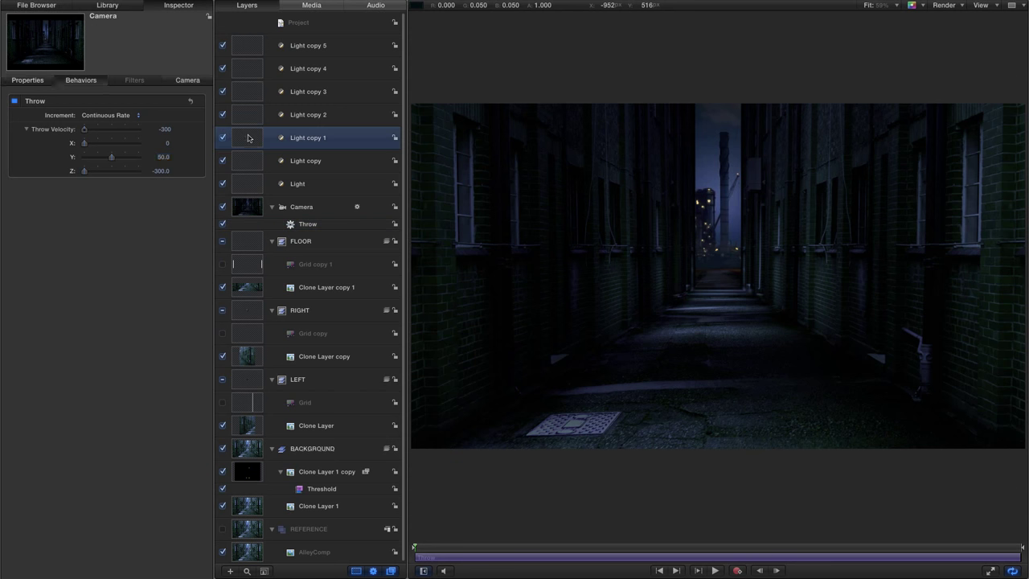
{"action": "left_click", "coordinate": [222, 137]}
{"action": "left_click", "coordinate": [223, 137]}
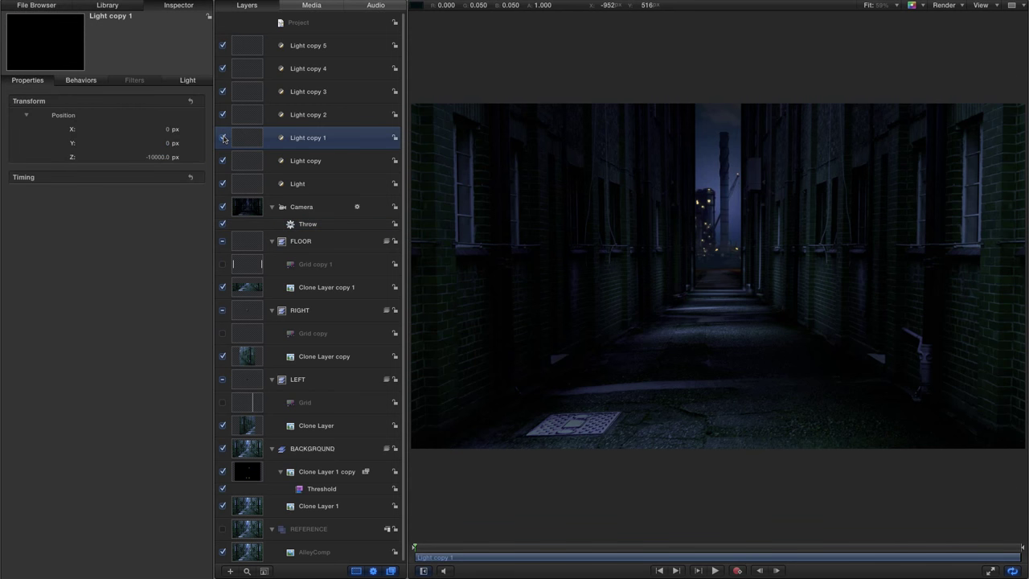
{"action": "left_click", "coordinate": [188, 80]}
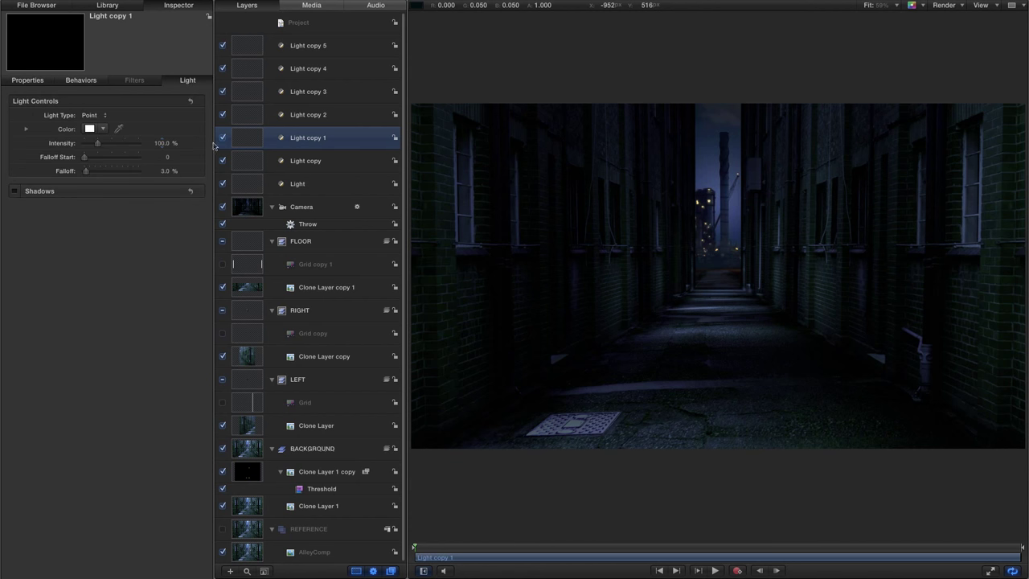
{"action": "left_click", "coordinate": [200, 143]}
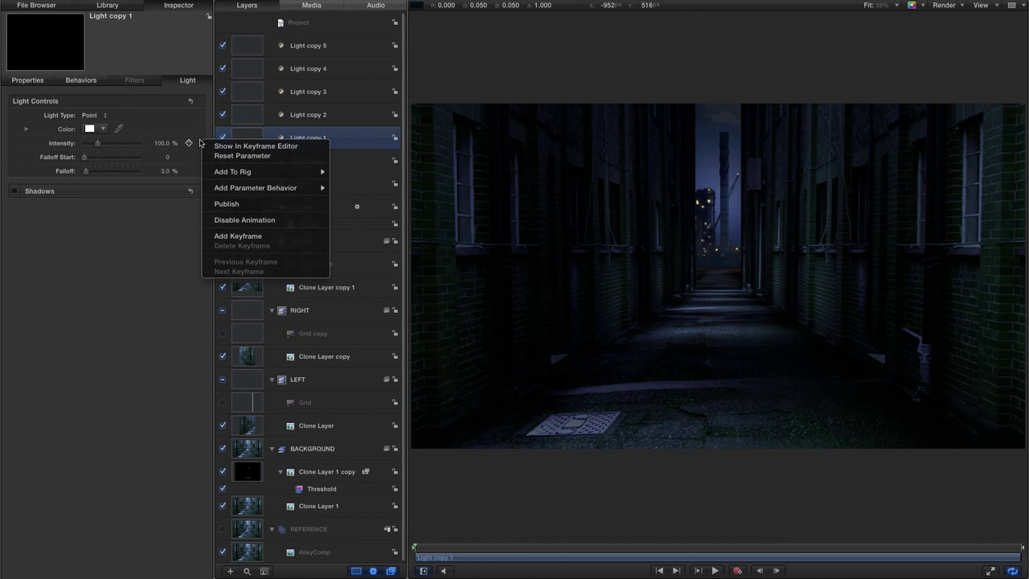
{"action": "mouse_move", "coordinate": [226, 194]}
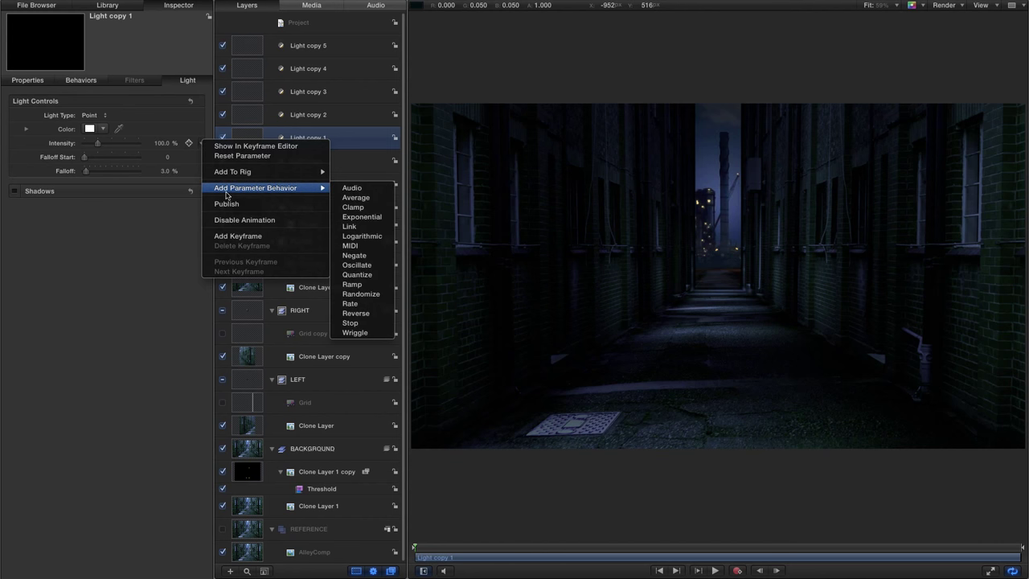
{"action": "left_click", "coordinate": [361, 294]}
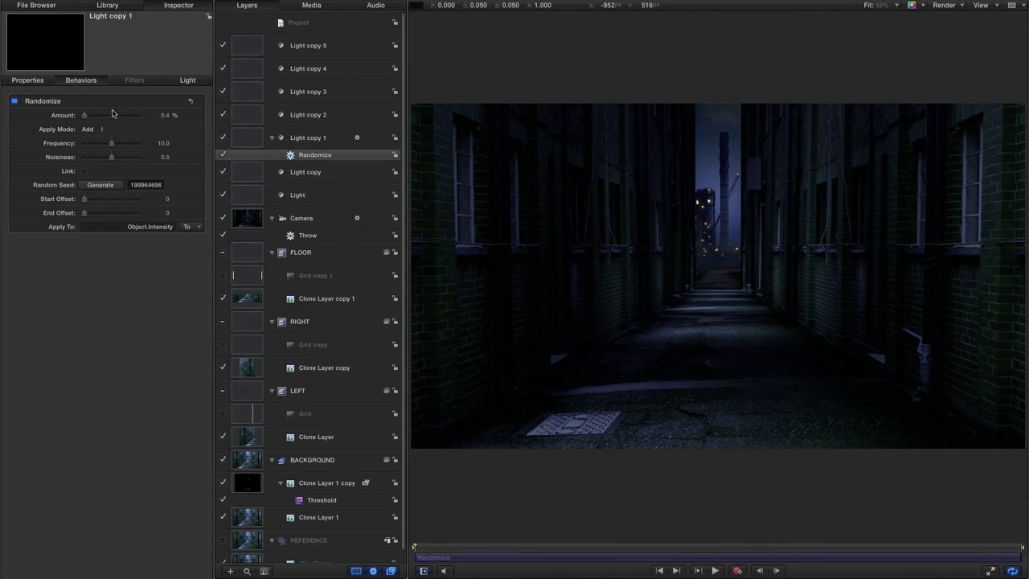
Set the Randomize behavior's Amount to 50% and its Apply Mode to Subtract
{"action": "left_click", "coordinate": [166, 115]}
{"action": "type", "text": "50"}
{"action": "key", "text": "Return"}
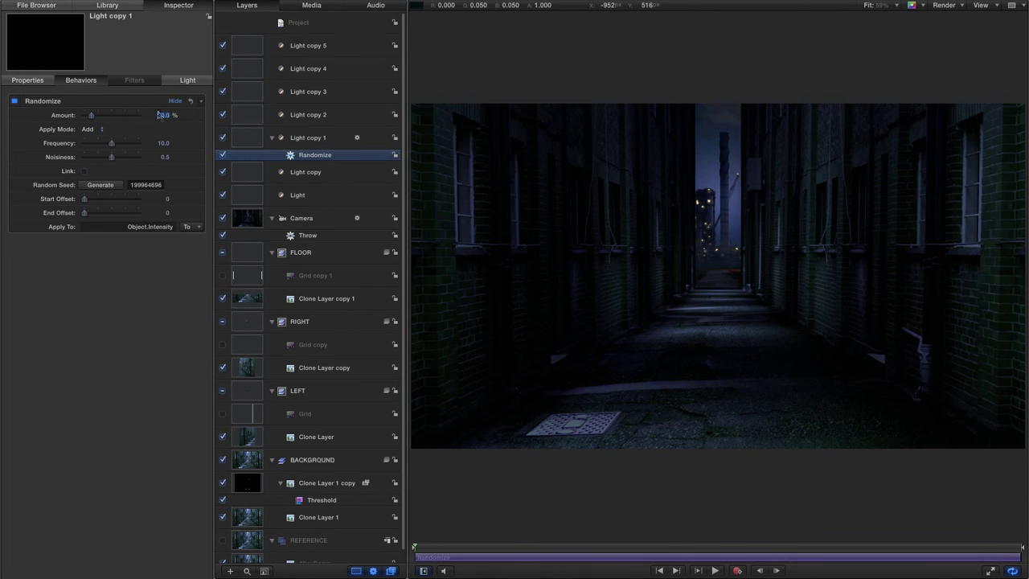
{"action": "left_click", "coordinate": [93, 129]}
{"action": "left_click", "coordinate": [97, 140]}
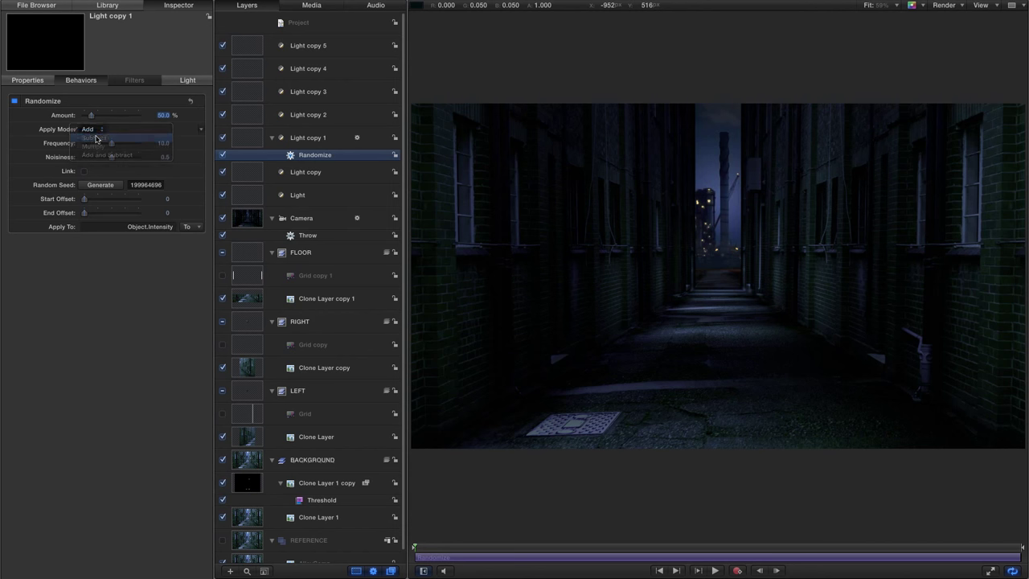
Set the Randomize behavior's Frequency to 20 and Noisiness to 0.75, play back the flicker, and return to the first frame
{"action": "left_click", "coordinate": [163, 143]}
{"action": "type", "text": "20"}
{"action": "key", "text": "Return"}
{"action": "key", "text": "Tab"}
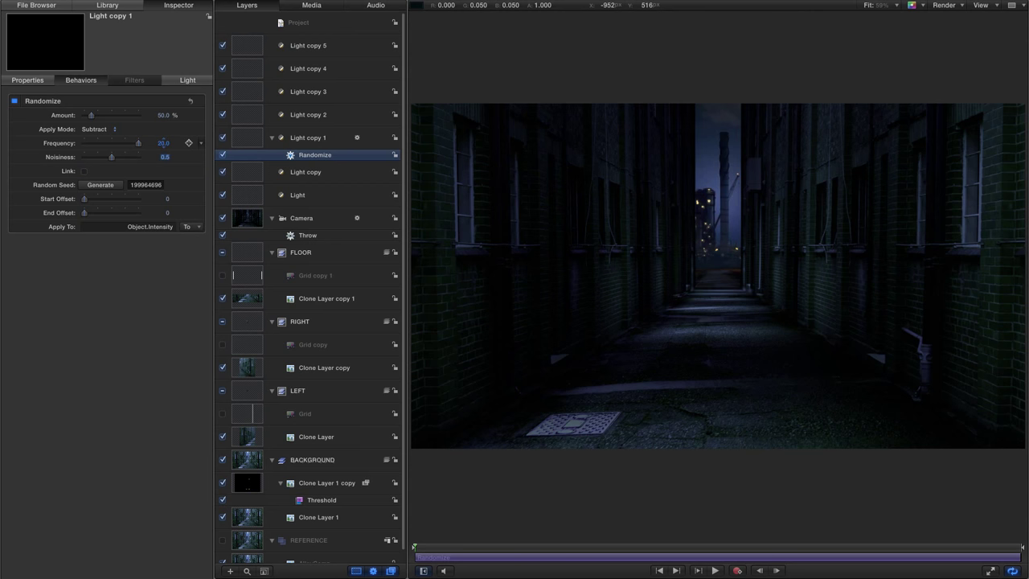
{"action": "type", "text": "0.75"}
{"action": "key", "text": "Return"}
{"action": "left_click", "coordinate": [715, 570]}
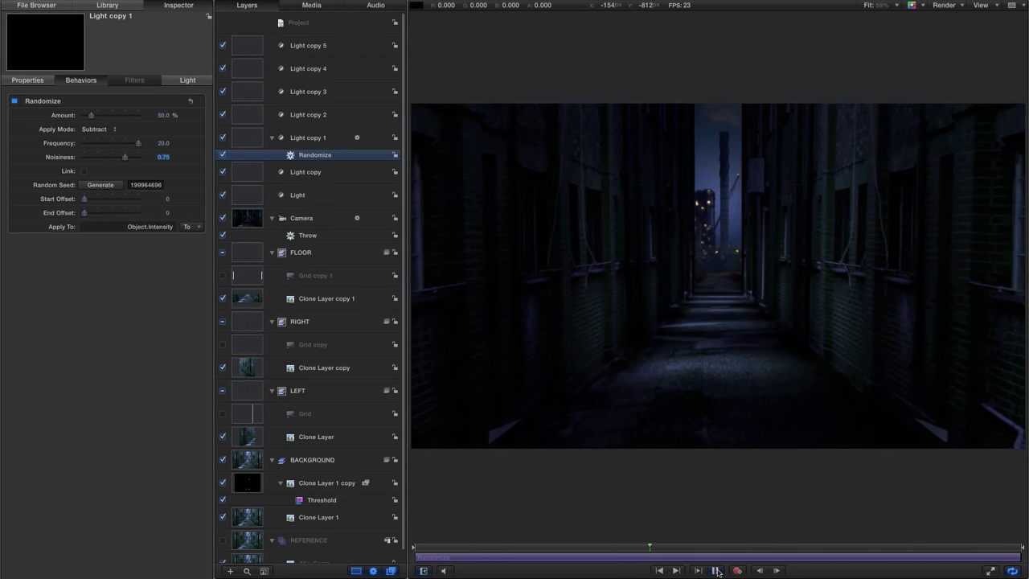
{"action": "left_click", "coordinate": [716, 570]}
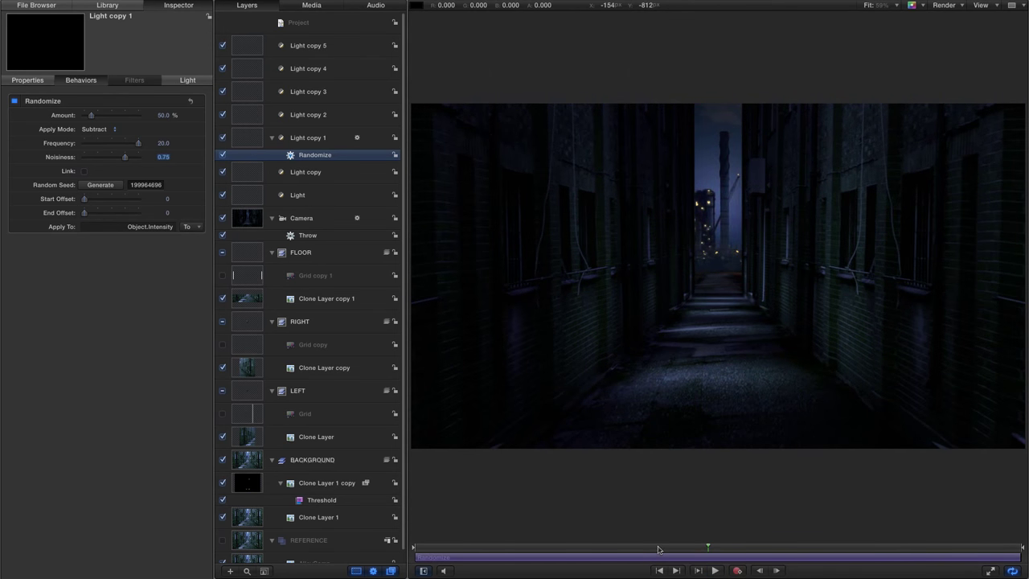
{"action": "key", "text": "Home"}
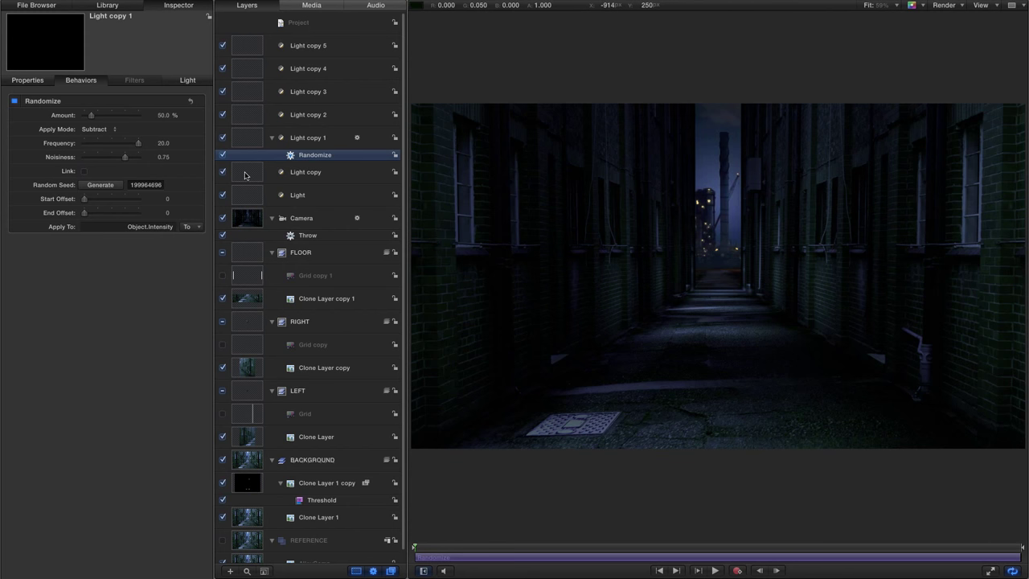
Move the playhead to 00:00:01:00 and trim Light copy so that it starts there
{"action": "left_click", "coordinate": [248, 198]}
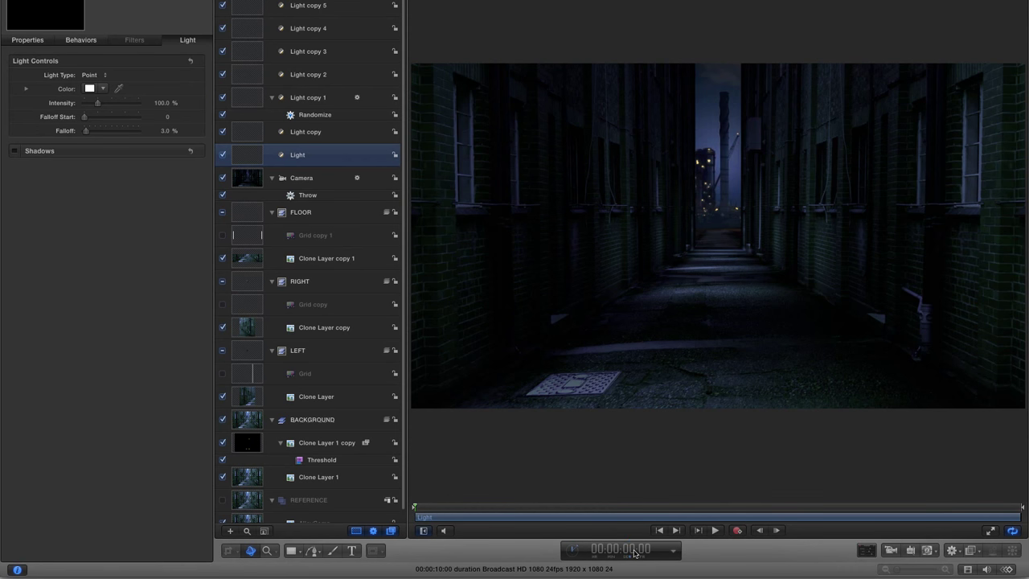
{"action": "left_click", "coordinate": [635, 552]}
{"action": "type", "text": "100"}
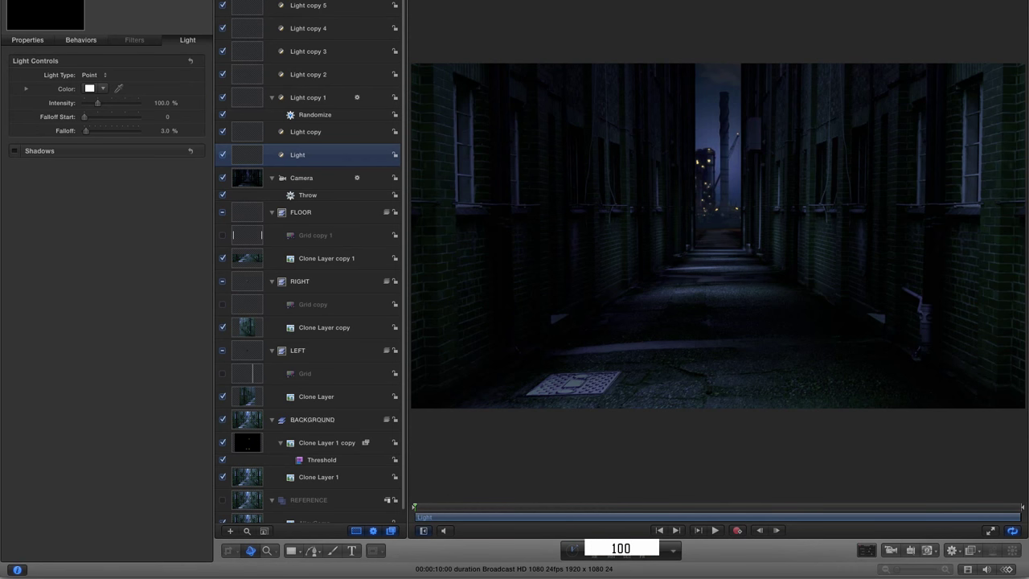
{"action": "key", "text": "Return"}
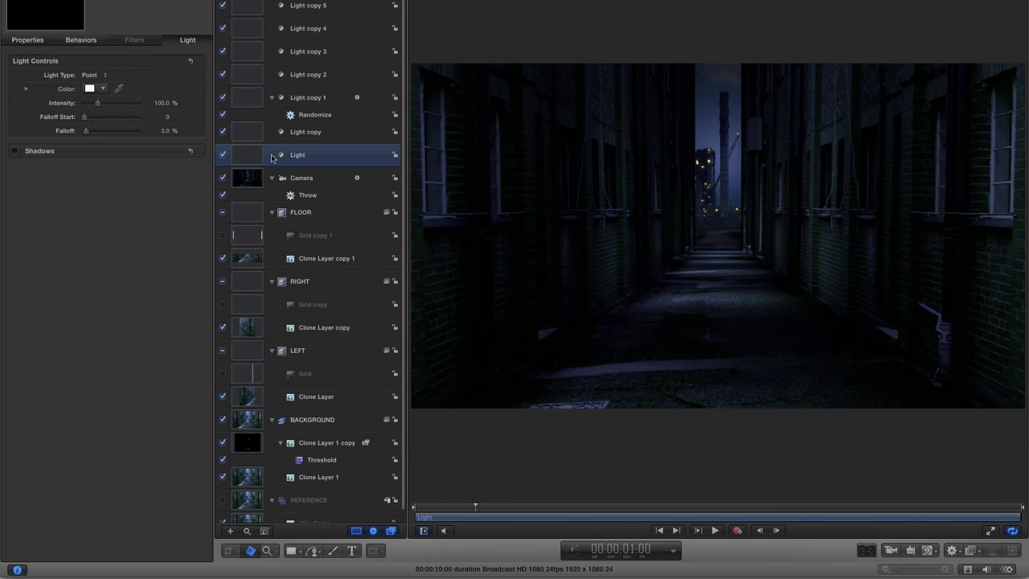
{"action": "left_click", "coordinate": [249, 131]}
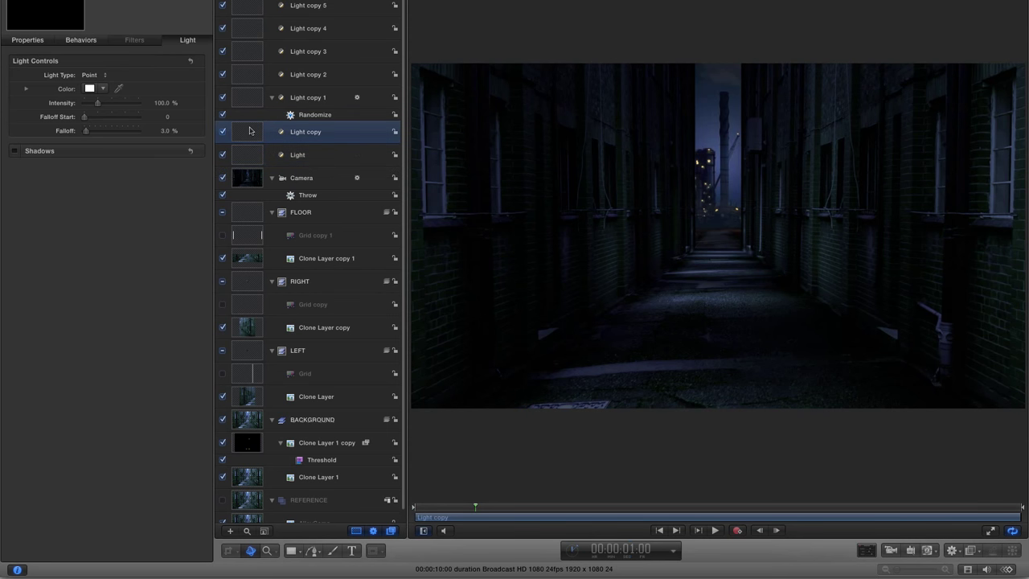
{"action": "key", "text": "i"}
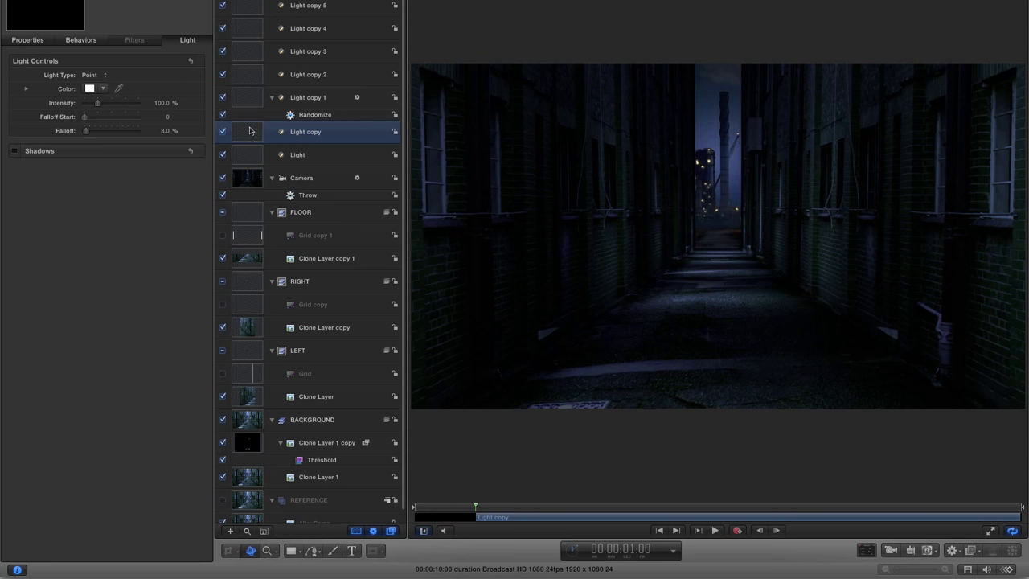
Trim Light copy 1 so that it starts at 00:00:02:00 and play back the staggered lights from the beginning
{"action": "left_click", "coordinate": [633, 553]}
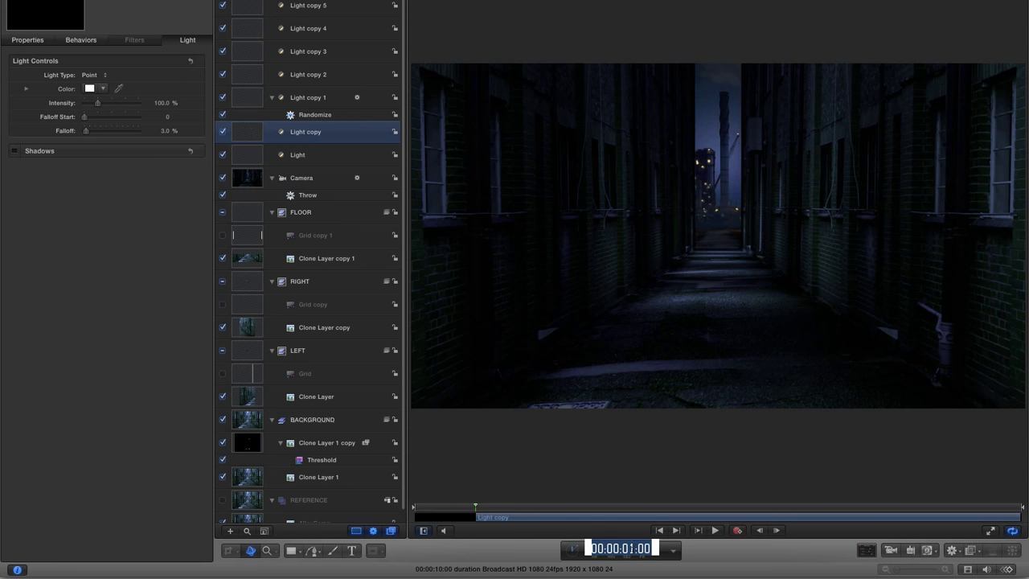
{"action": "type", "text": "200"}
{"action": "key", "text": "Return"}
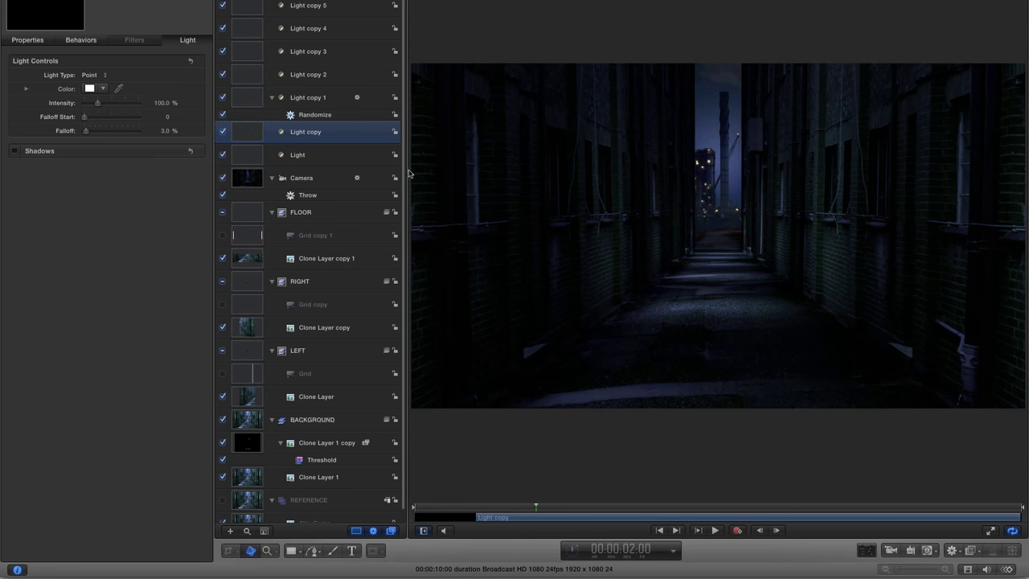
{"action": "left_click", "coordinate": [252, 100]}
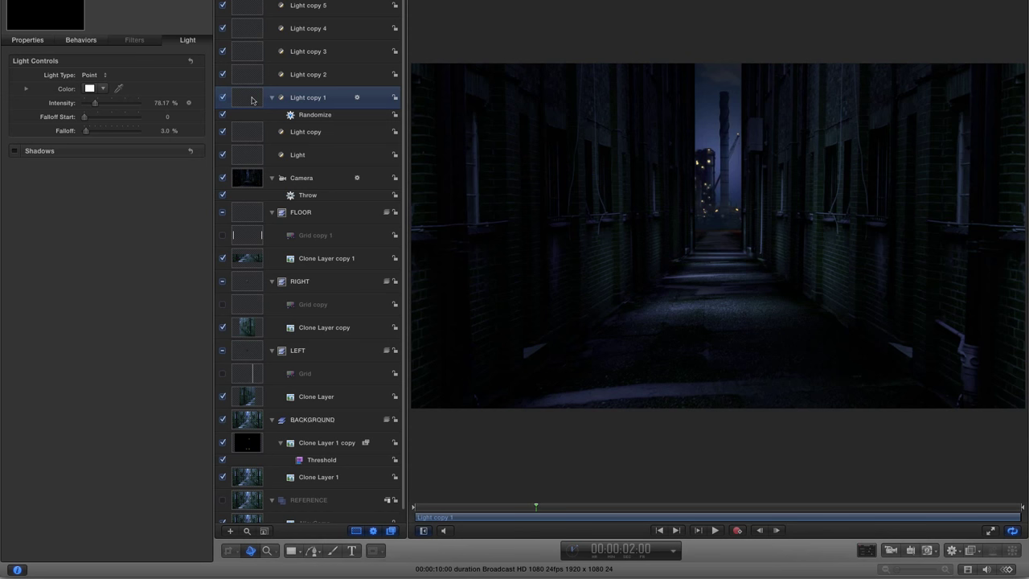
{"action": "key", "text": "i"}
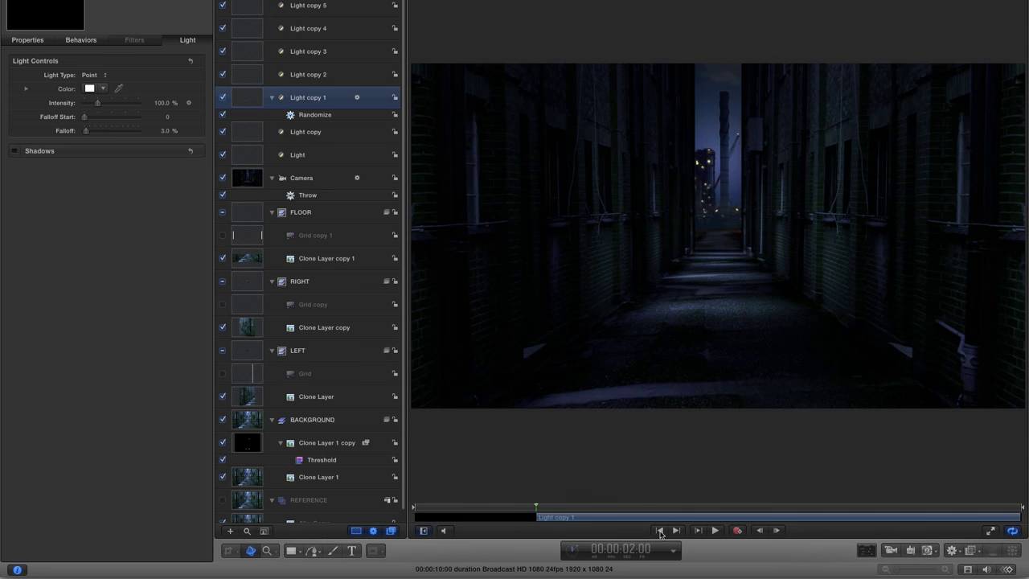
{"action": "left_click", "coordinate": [660, 531]}
{"action": "left_click", "coordinate": [715, 531]}
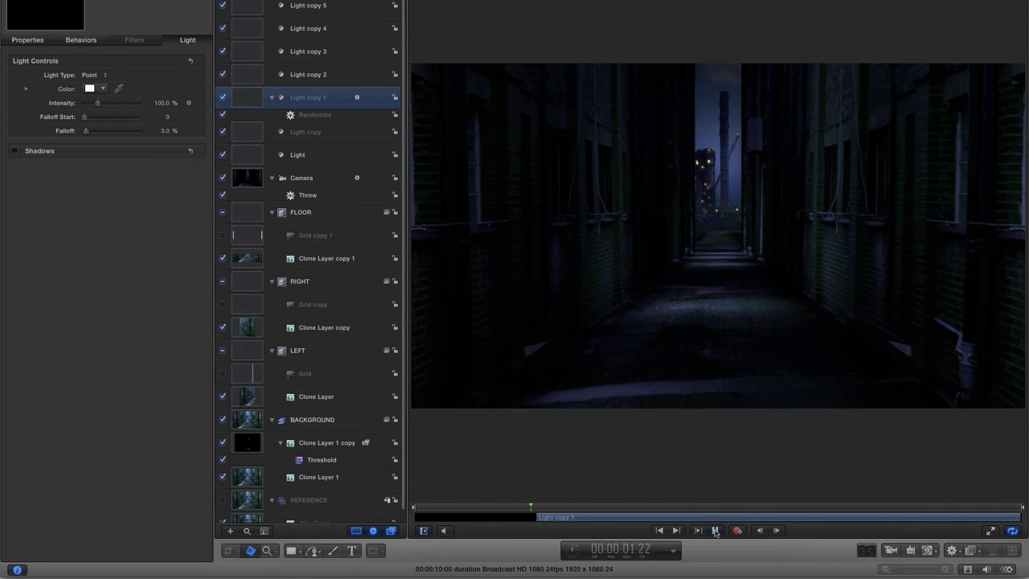
{"action": "left_click", "coordinate": [715, 531]}
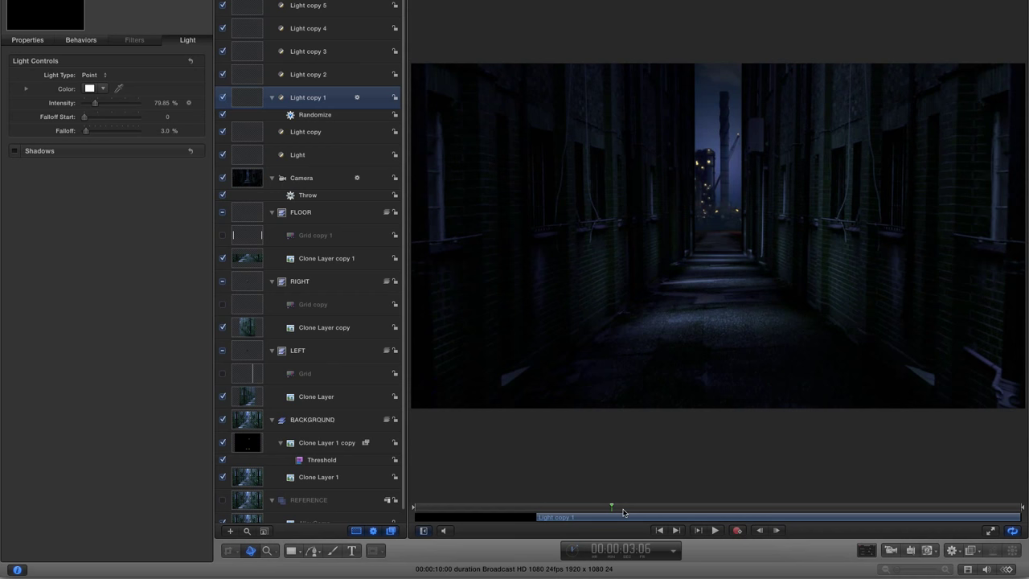
Move the playhead to 00:00:03:00 and trim Light copy 2 so that it starts there
{"action": "left_click_drag", "start_coordinate": [614, 508], "coordinate": [597, 516]}
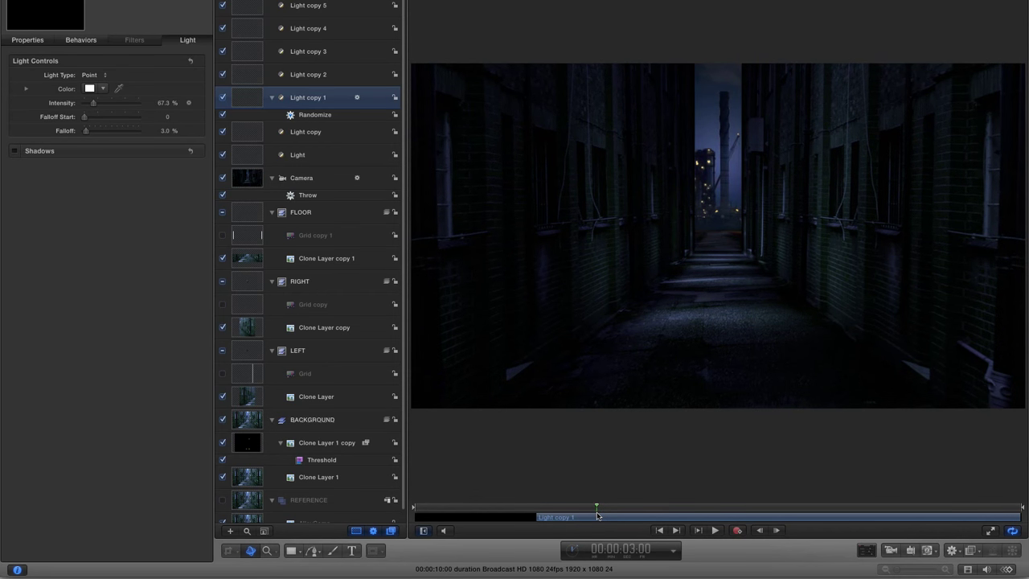
{"action": "left_click", "coordinate": [246, 78]}
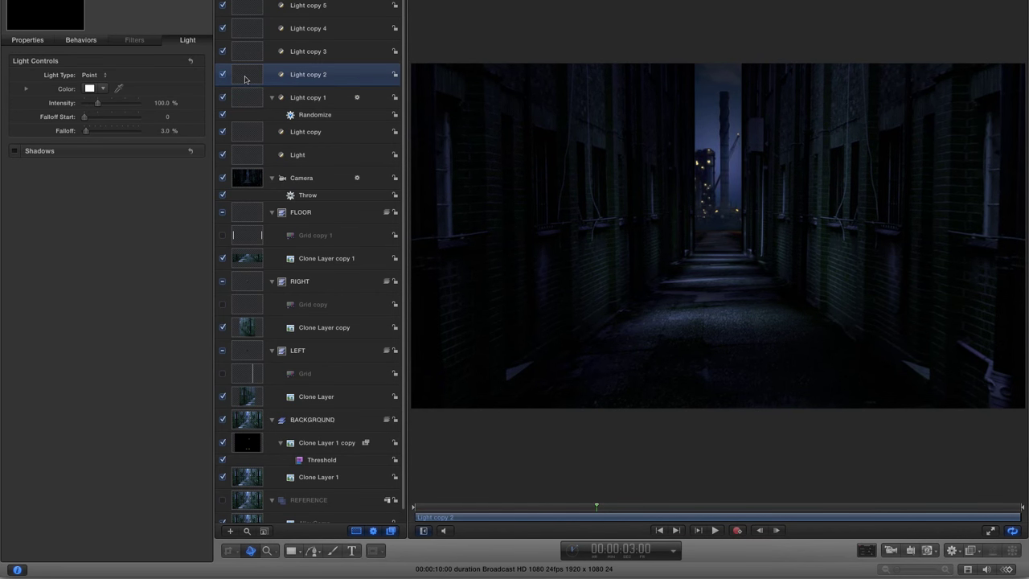
{"action": "key", "text": "i"}
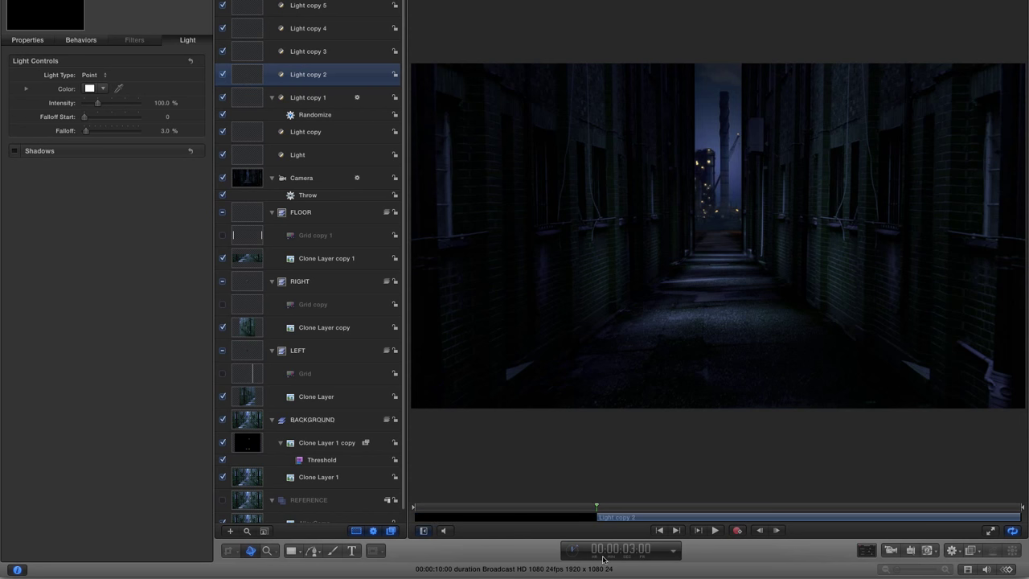
Move the playhead to 00:00:04:00 and trim Light copy 3 so that it starts there
{"action": "left_click", "coordinate": [626, 549]}
{"action": "type", "text": "400"}
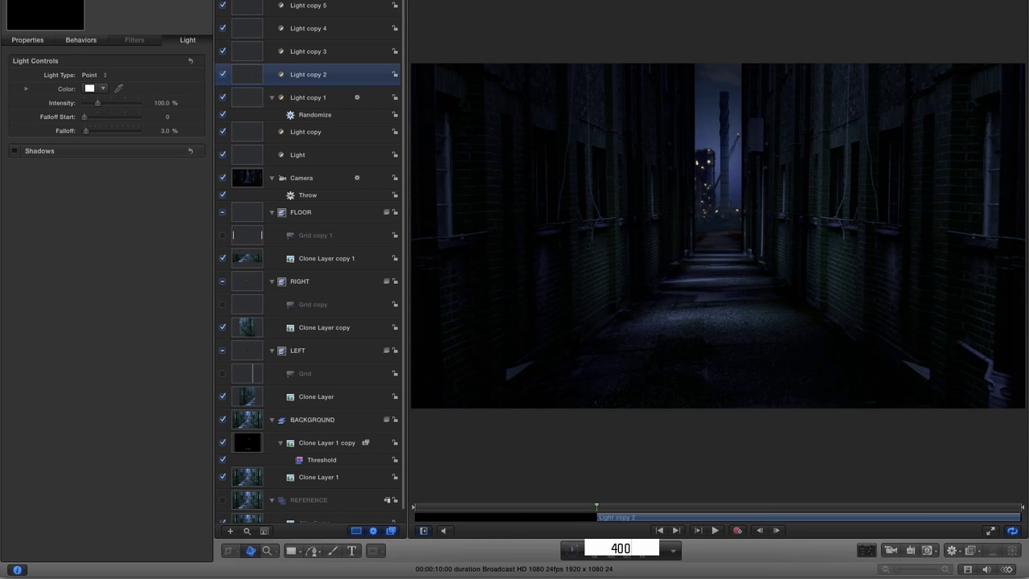
{"action": "key", "text": "Return"}
{"action": "left_click", "coordinate": [244, 55]}
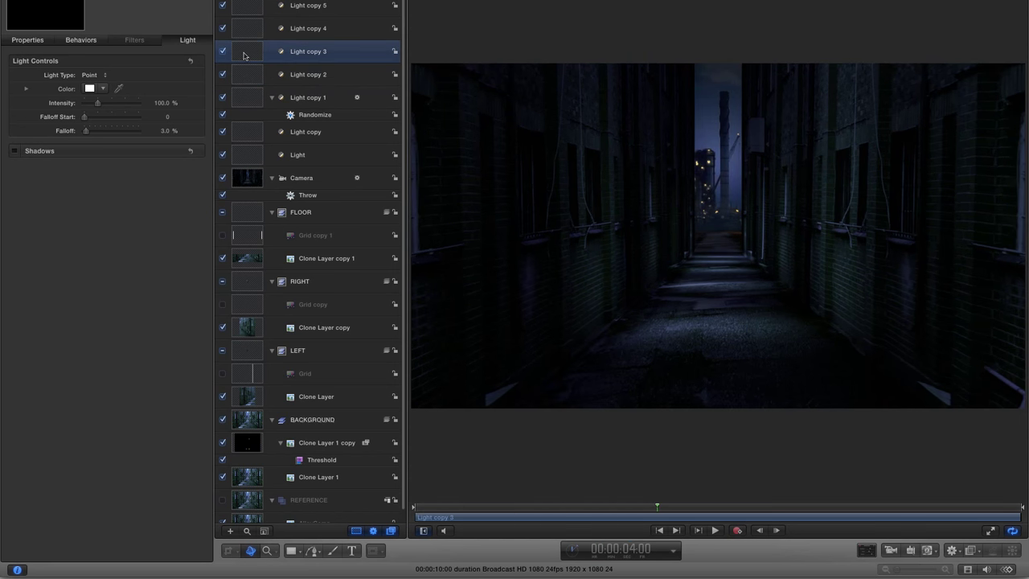
{"action": "key", "text": "i"}
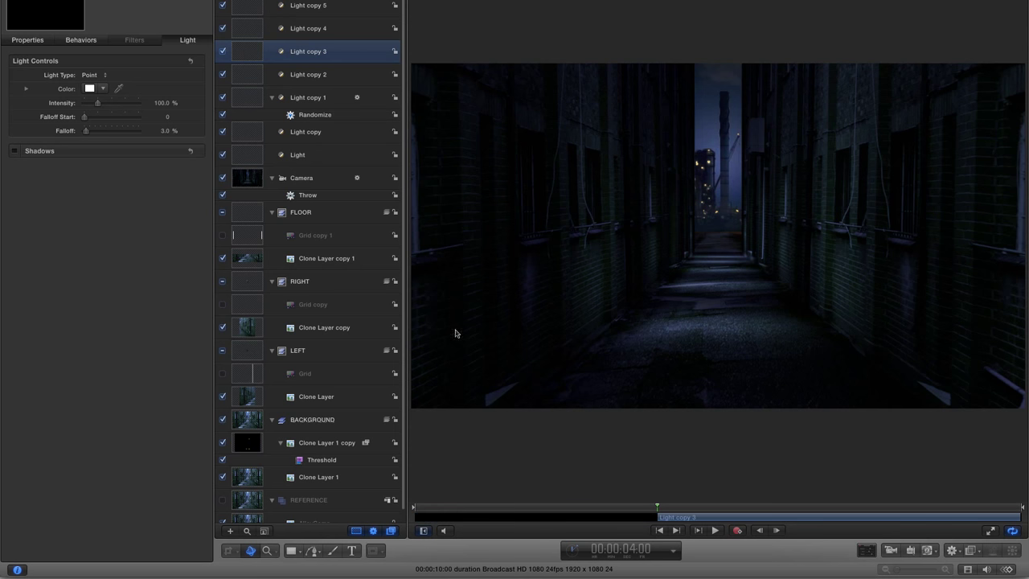
Move the playhead to 00:00:05:00 and trim Light copy 4 so that it starts there
{"action": "left_click", "coordinate": [626, 549]}
{"action": "type", "text": "500"}
{"action": "key", "text": "Return"}
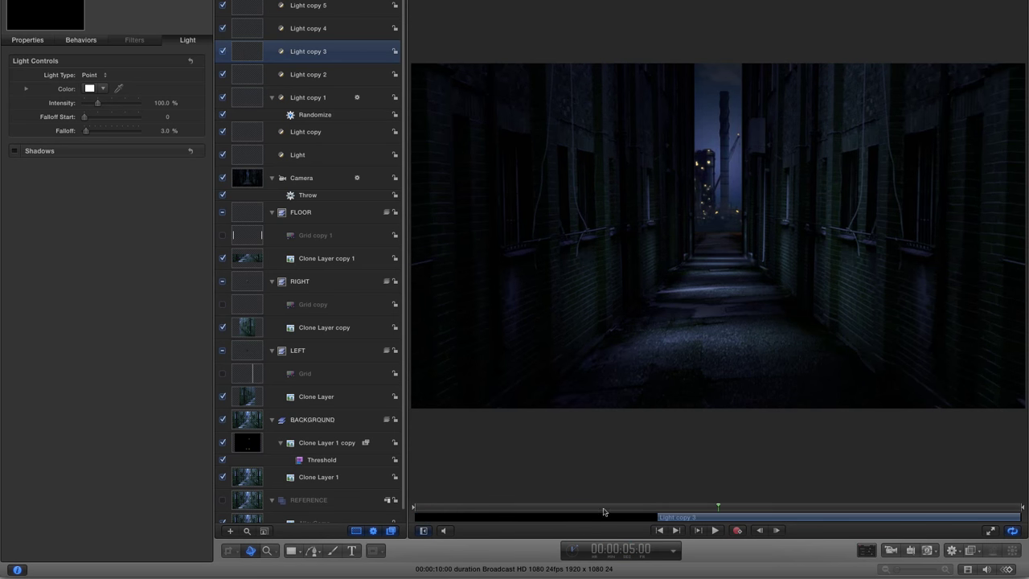
{"action": "left_click", "coordinate": [251, 29]}
{"action": "key", "text": "i"}
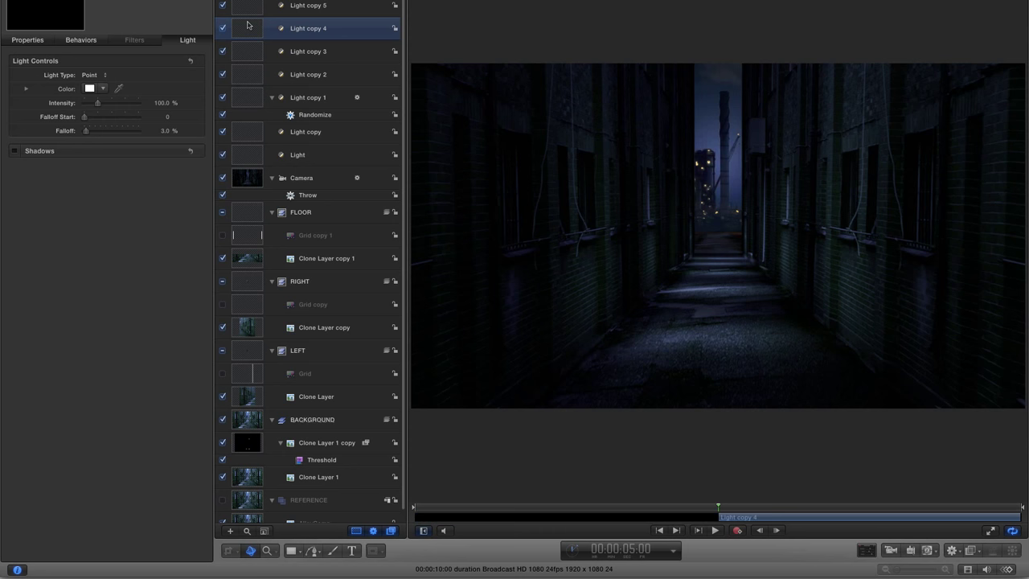
Rename Light copy 5 as Light DISTANT
{"action": "double_click", "coordinate": [311, 45]}
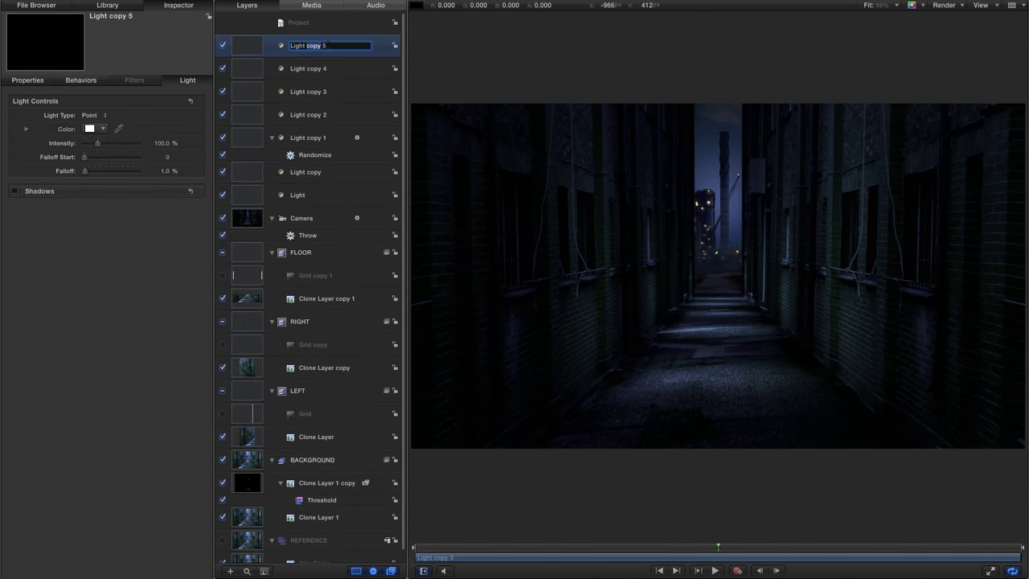
{"action": "type", "text": "DISTANT"}
{"action": "key", "text": "Return"}
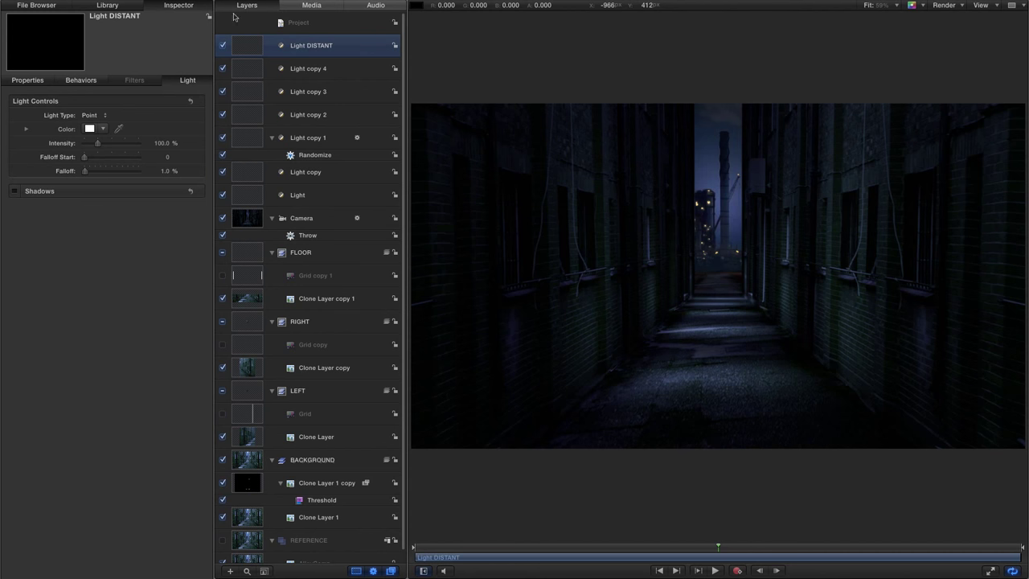
Play back the staggered alley lights from the first frame and return to the start
{"action": "left_click", "coordinate": [659, 570]}
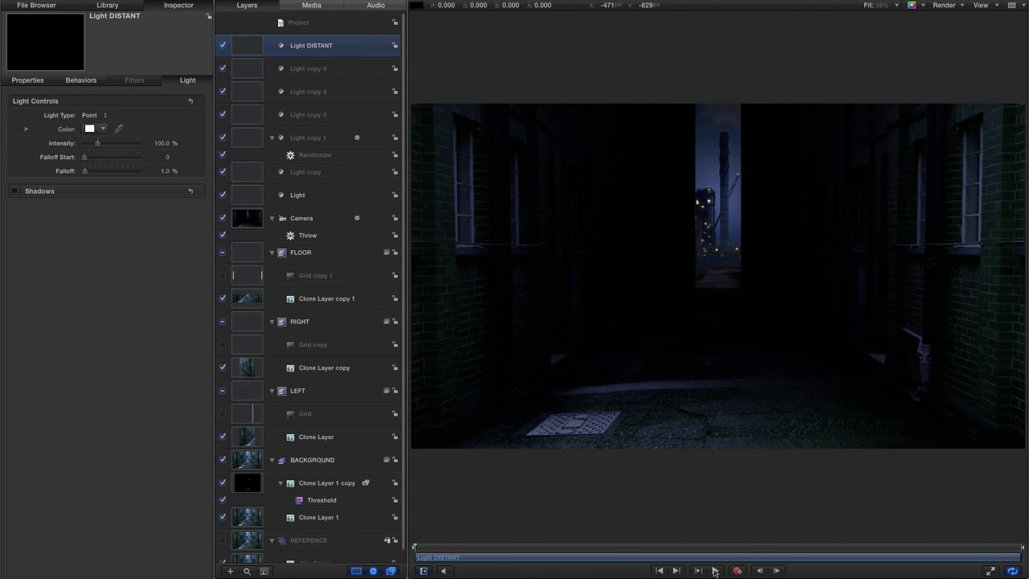
{"action": "left_click", "coordinate": [716, 571]}
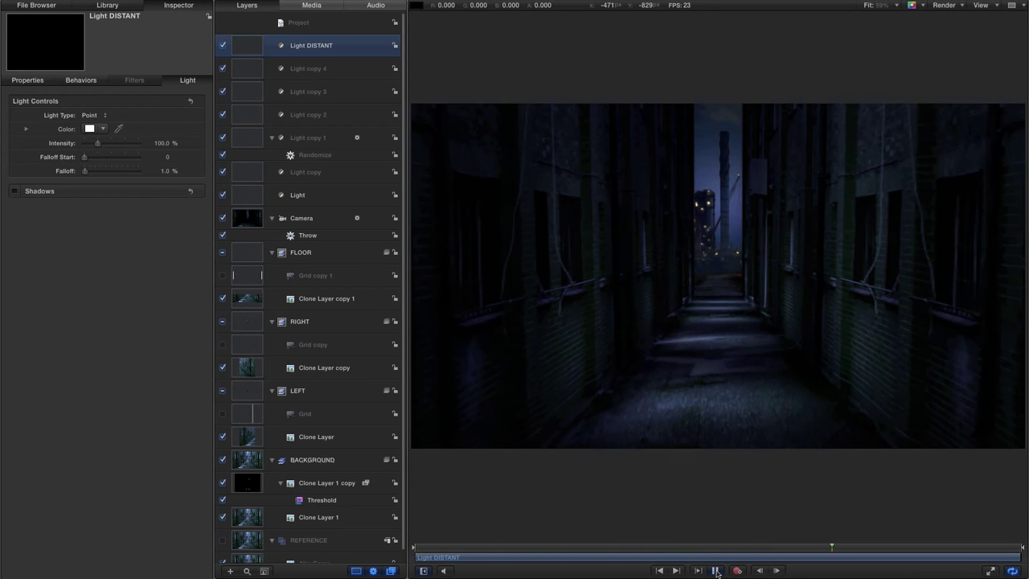
{"action": "left_click", "coordinate": [715, 570]}
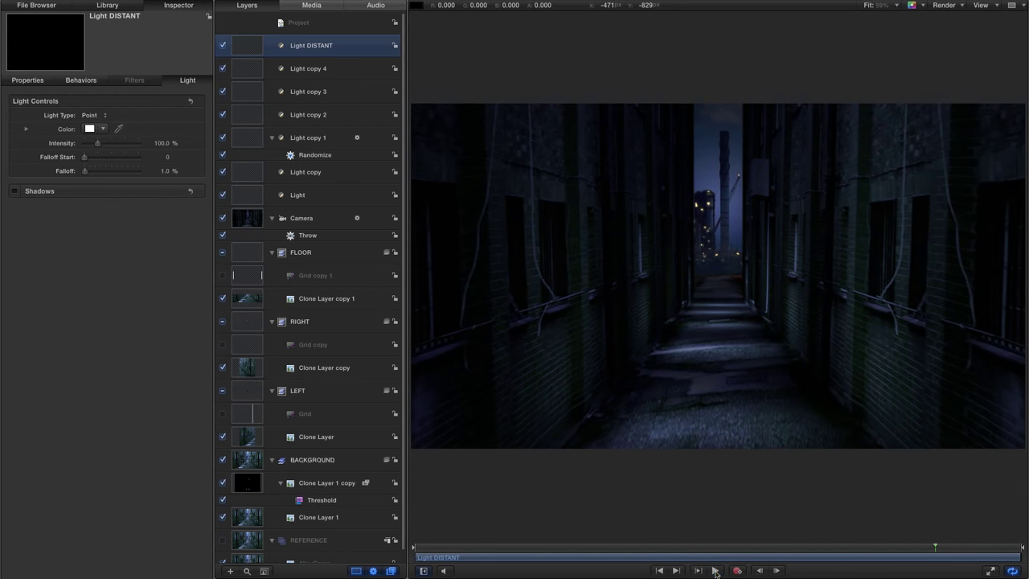
{"action": "left_click", "coordinate": [661, 570]}
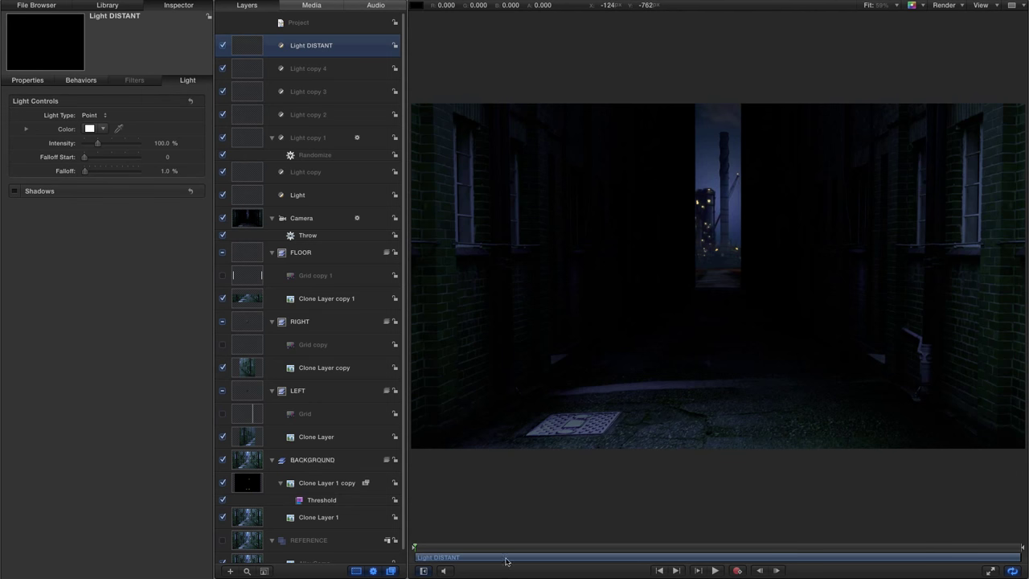
Add a new group at the project level, above the lights, and name it EFFECTS
{"action": "left_click_drag", "start_coordinate": [426, 561], "coordinate": [501, 557]}
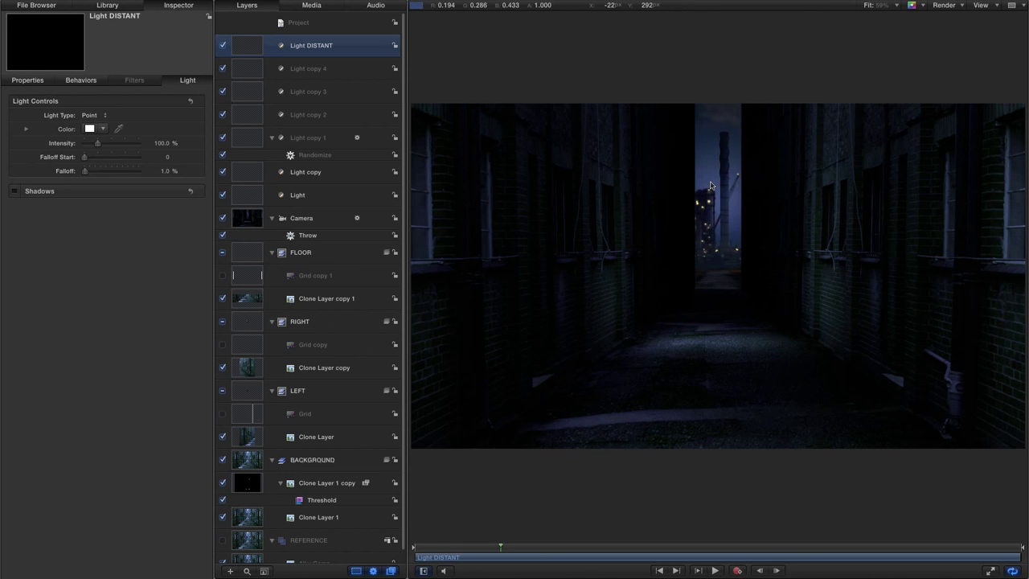
{"action": "left_click", "coordinate": [308, 24]}
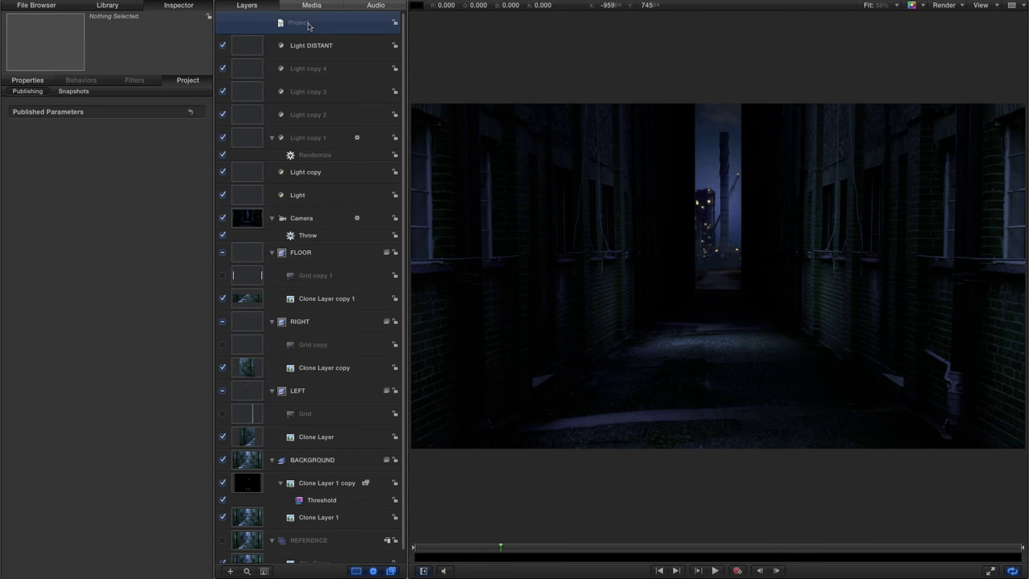
{"action": "mouse_move", "coordinate": [151, 3]}
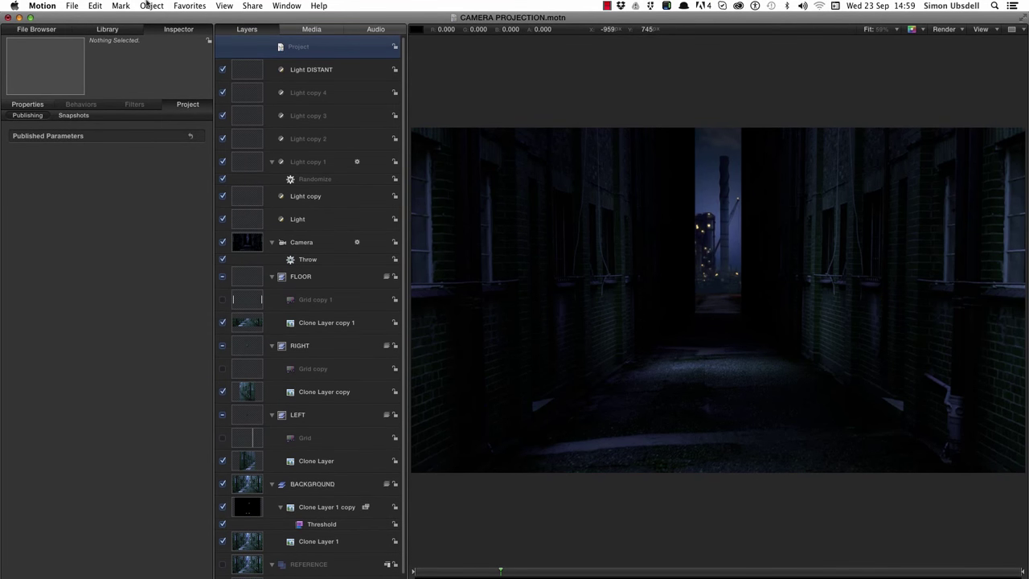
{"action": "left_click", "coordinate": [149, 6]}
{"action": "key", "text": "Return"}
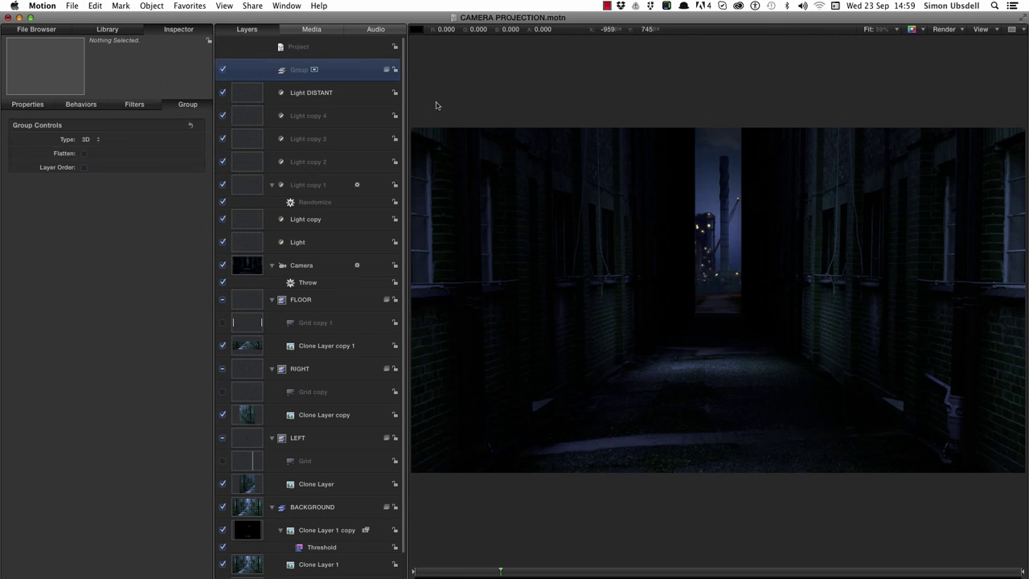
{"action": "double_click", "coordinate": [301, 72]}
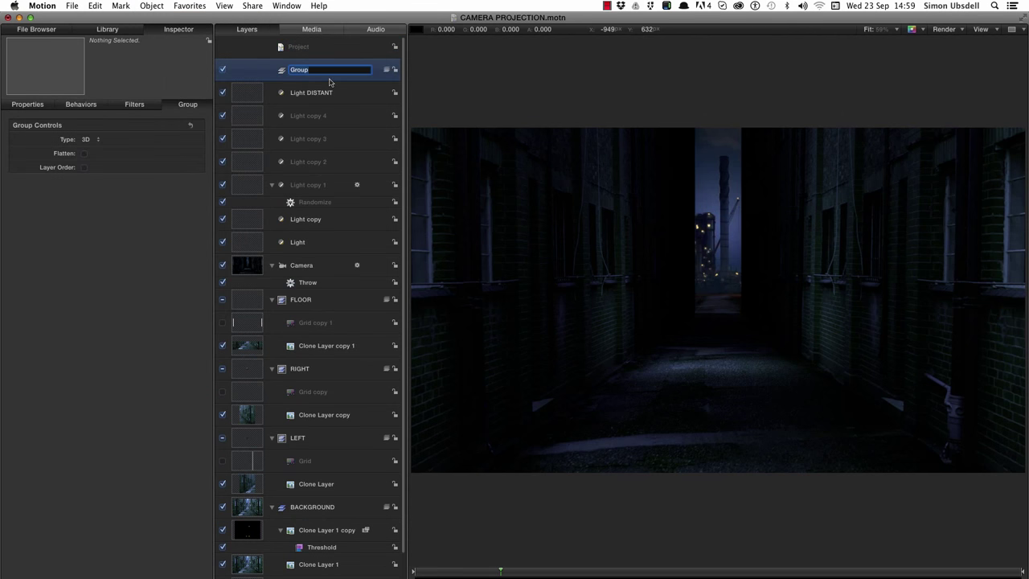
{"action": "type", "text": "EFFECTS"}
{"action": "key", "text": "Return"}
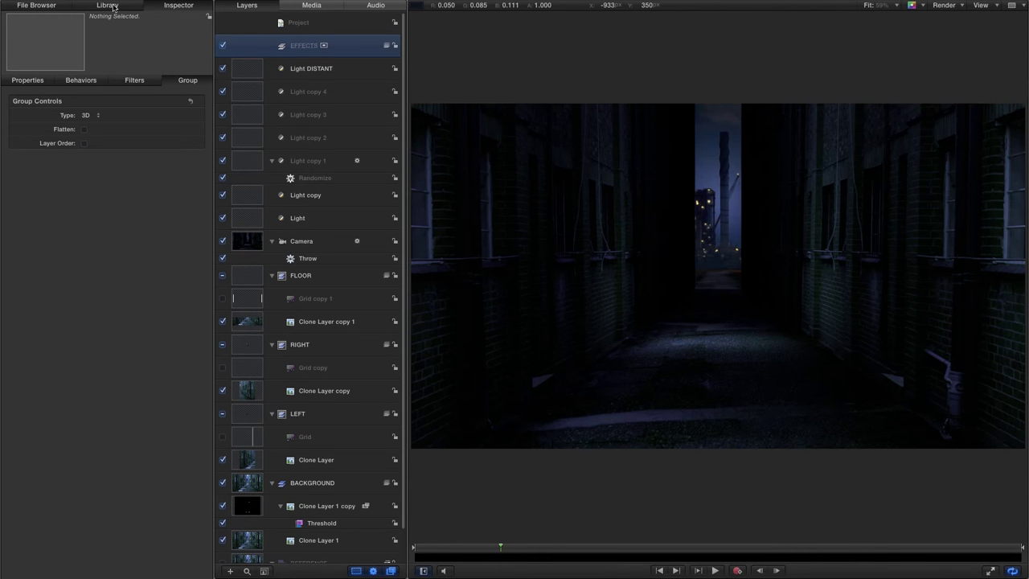
Add the Fire Plume particle emitter from the library's Pyro category to the EFFECTS group
{"action": "left_click", "coordinate": [110, 30]}
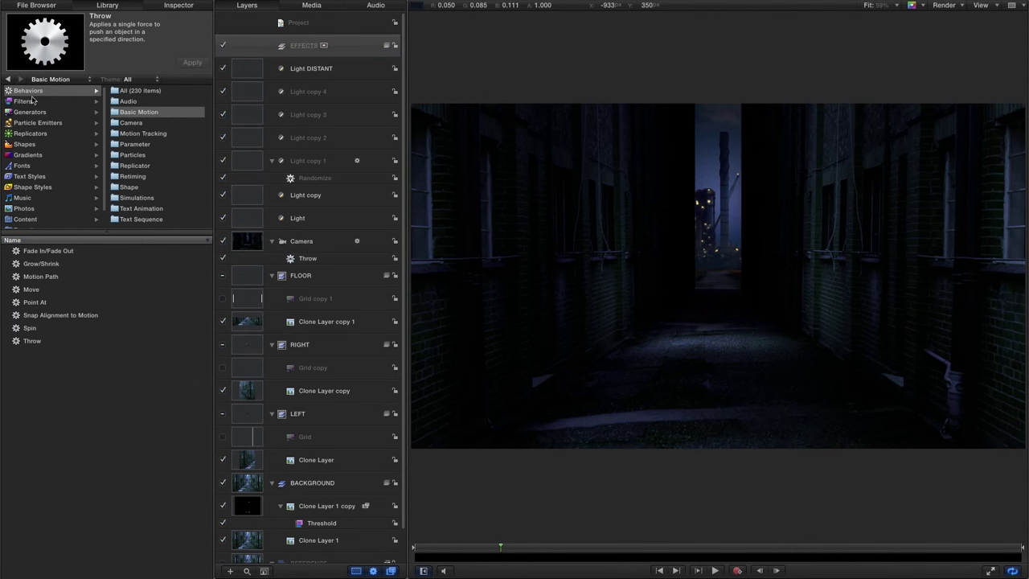
{"action": "left_click", "coordinate": [32, 123]}
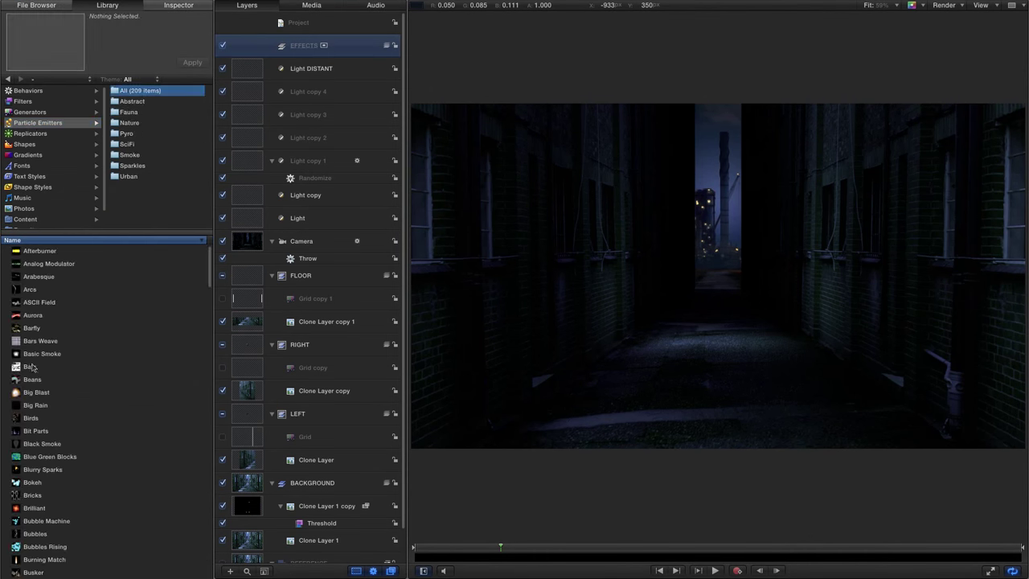
{"action": "left_click", "coordinate": [126, 134]}
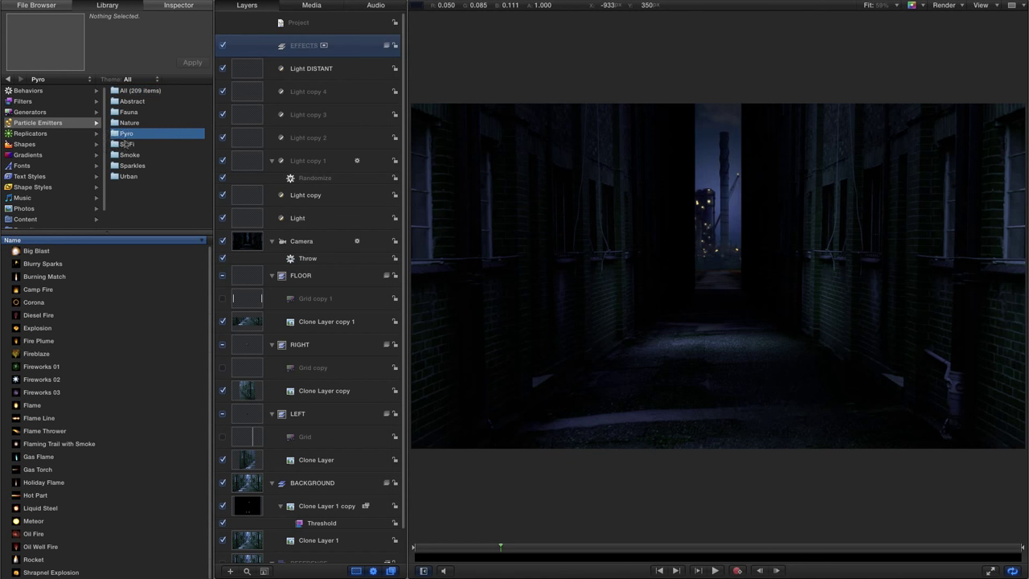
{"action": "left_click", "coordinate": [38, 342]}
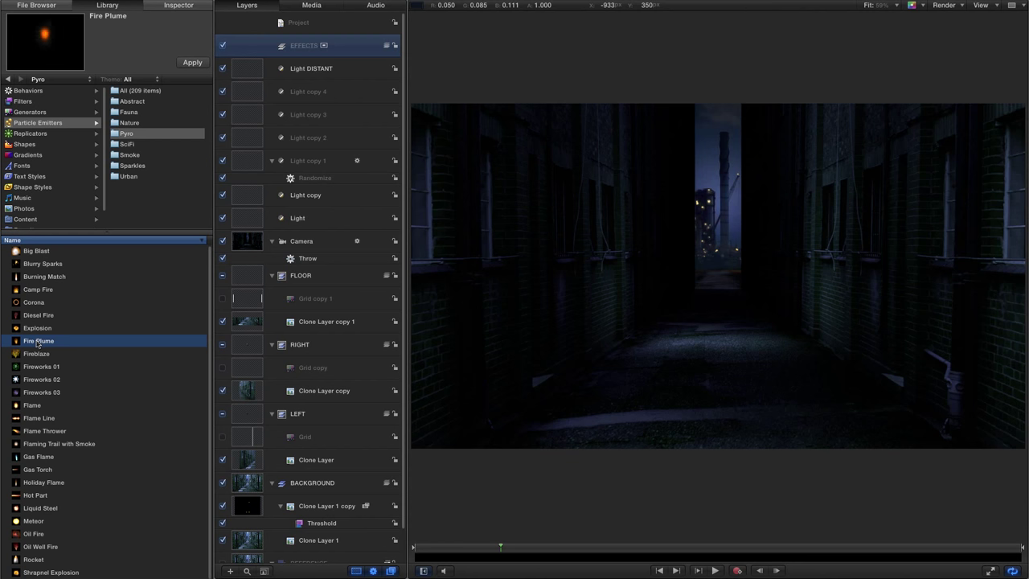
{"action": "left_click_drag", "start_coordinate": [14, 344], "coordinate": [303, 48]}
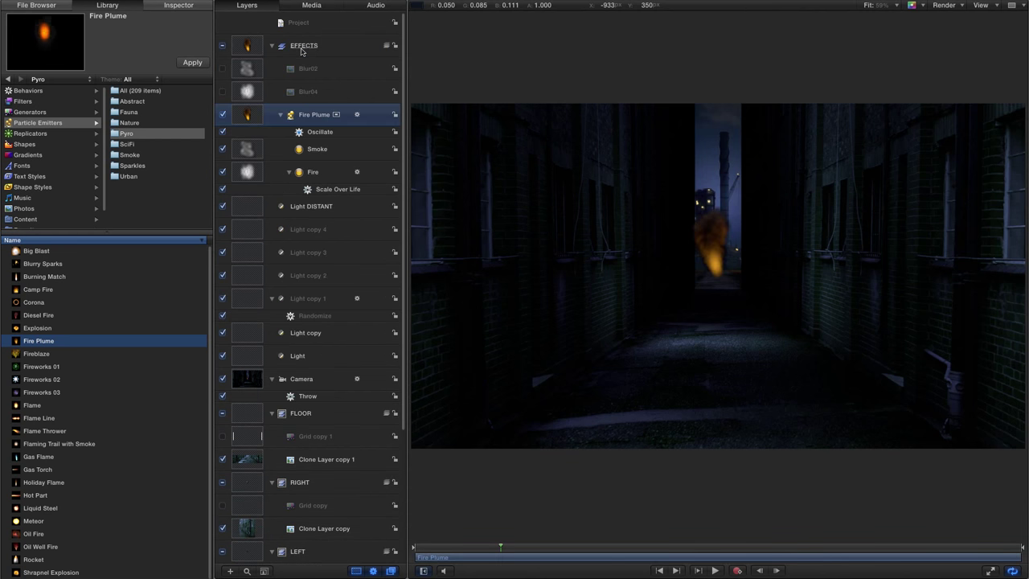
Set the Fire Plume emitter's blend mode to Lighten
{"action": "left_click", "coordinate": [180, 7]}
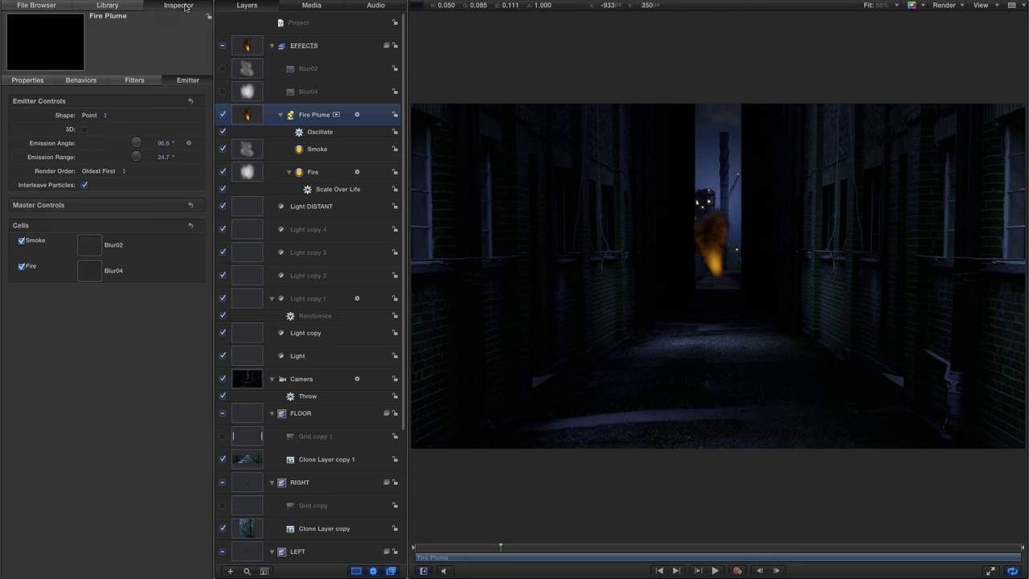
{"action": "left_click", "coordinate": [27, 79]}
{"action": "left_click", "coordinate": [91, 359]}
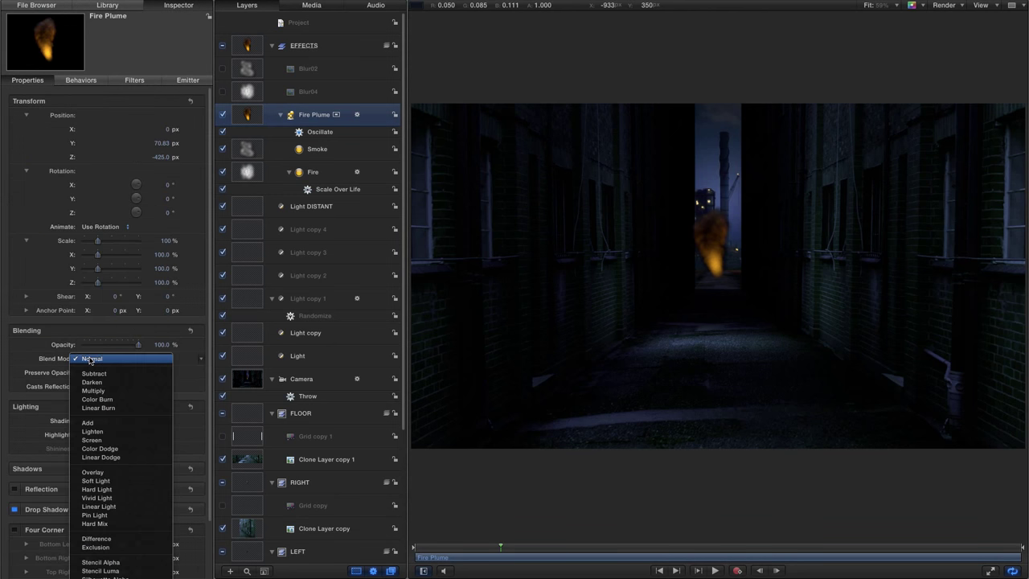
{"action": "left_click", "coordinate": [93, 431]}
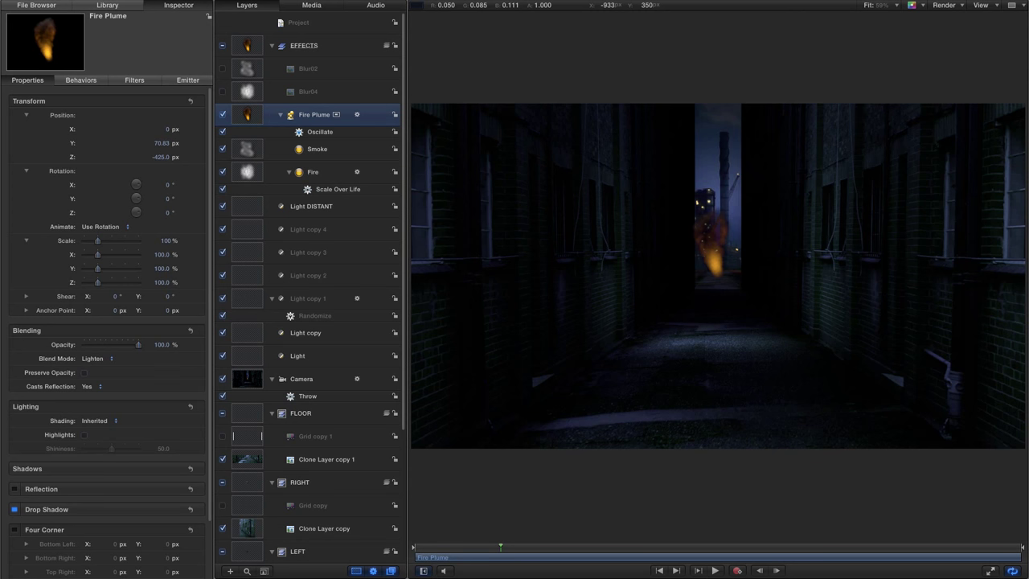
Set the Fire Plume's position to X -740, Y 7160 and Z -49000 px
{"action": "left_click", "coordinate": [165, 130]}
{"action": "type", "text": "-740"}
{"action": "key", "text": "Tab"}
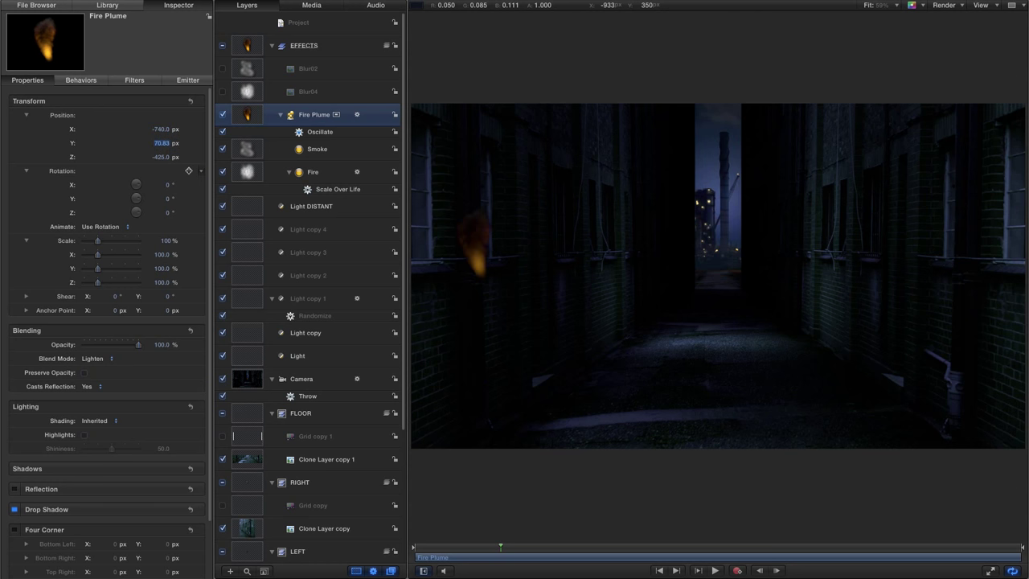
{"action": "type", "text": "7160"}
{"action": "key", "text": "Return"}
{"action": "key", "text": "Tab"}
{"action": "key", "text": "BackSpace"}
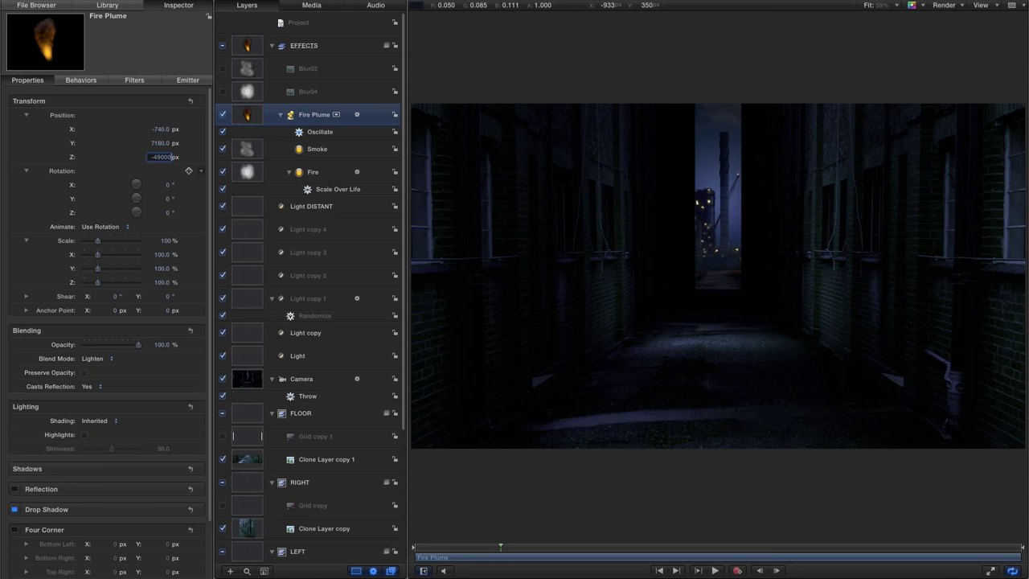
{"action": "key", "text": "Return"}
Scale the Fire Plume up to 466% and reposition it over the distant tower at X -598, Y 6177.87 px
{"action": "left_click", "coordinate": [166, 241]}
{"action": "type", "text": "324"}
{"action": "key", "text": "Return"}
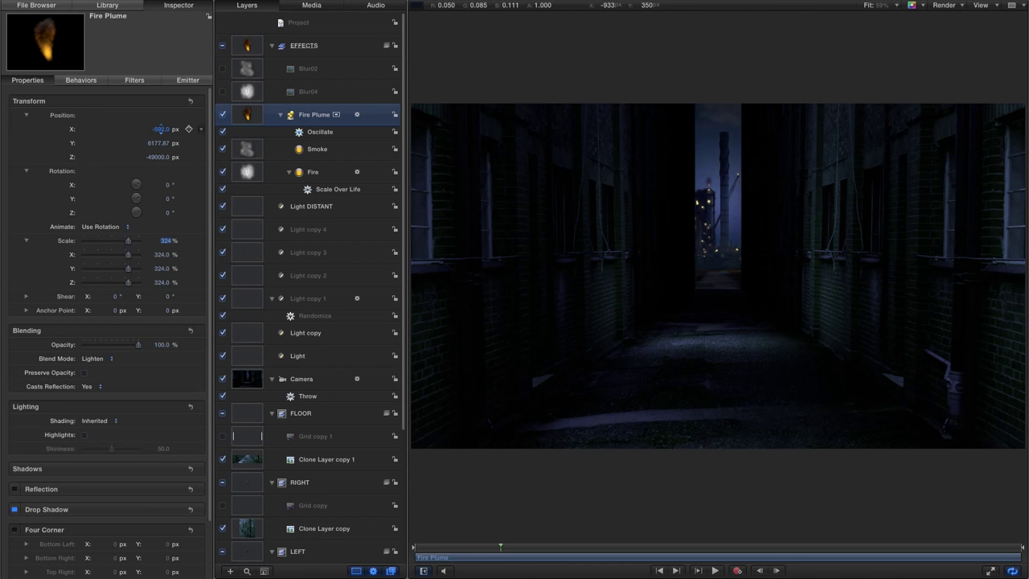
{"action": "left_click_drag", "start_coordinate": [165, 239], "coordinate": [166, 240]}
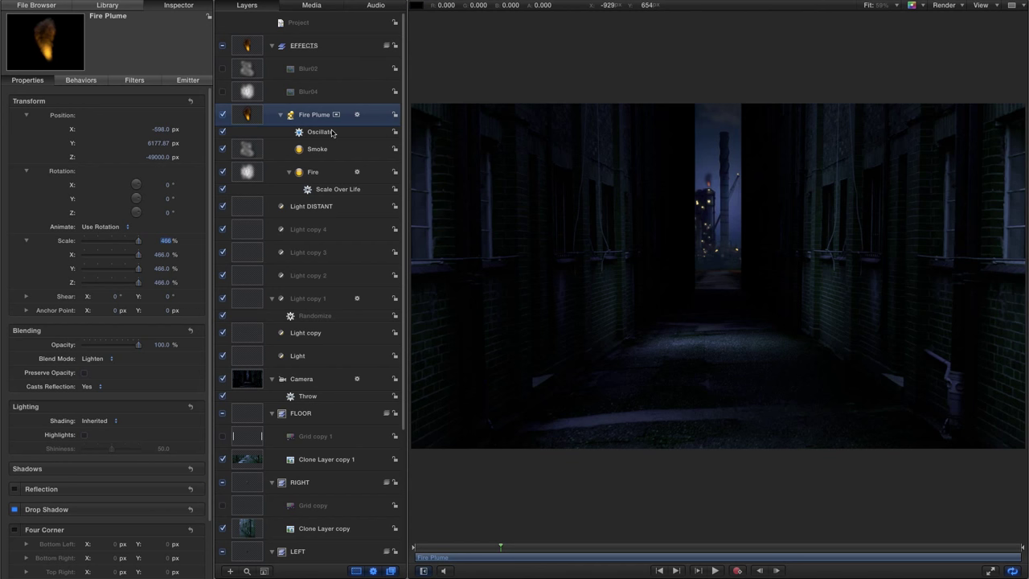
Disable the Fire Plume's Smoke cell and Oscillate behavior, and set its lighting shading to Off
{"action": "left_click", "coordinate": [223, 149]}
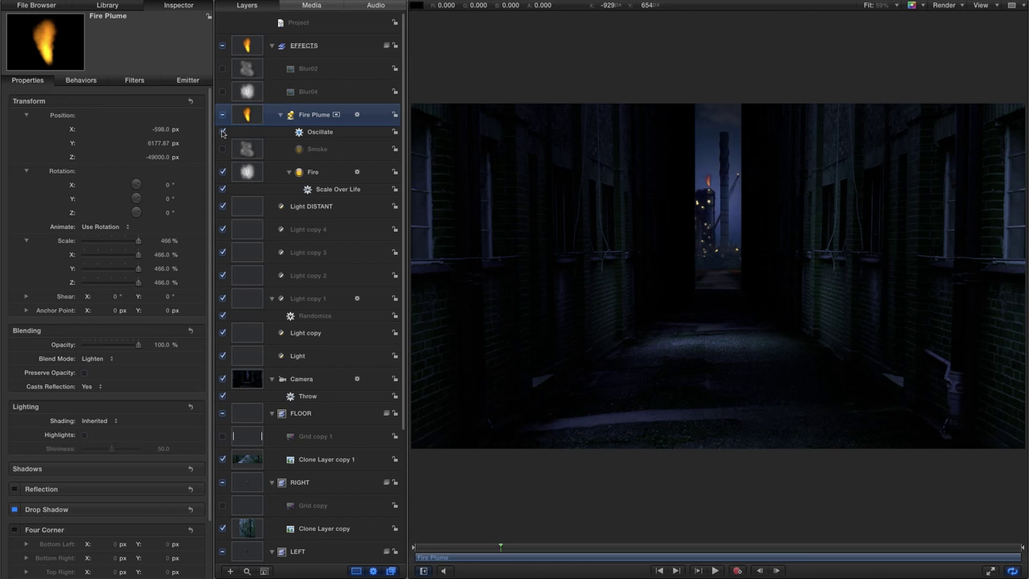
{"action": "left_click", "coordinate": [223, 132]}
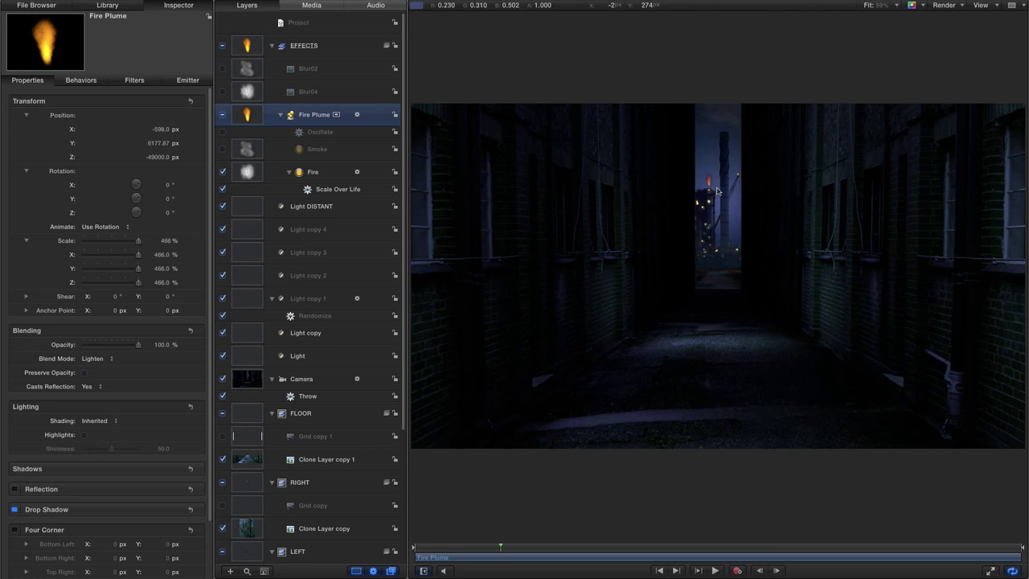
{"action": "left_click", "coordinate": [93, 422]}
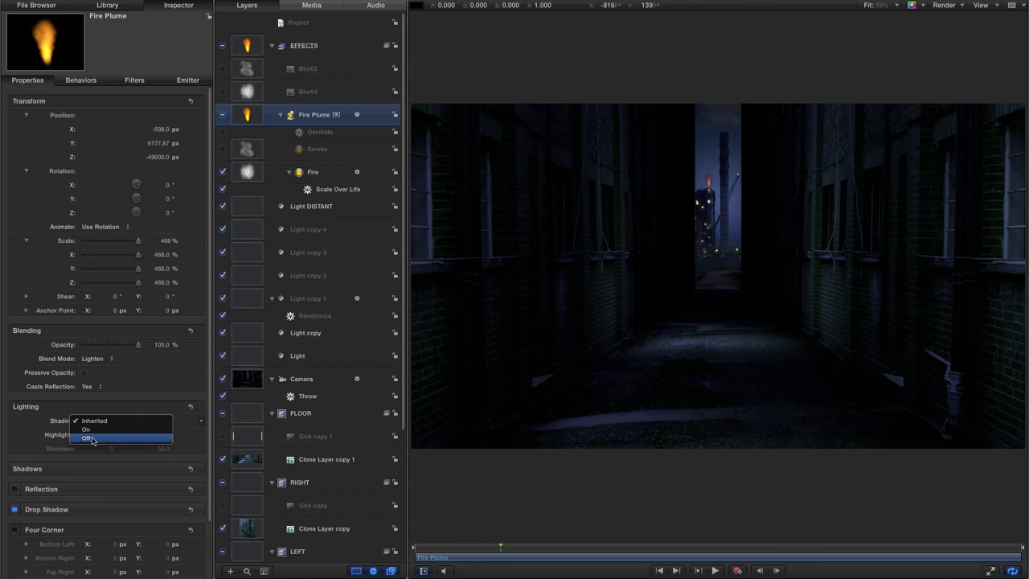
{"action": "left_click", "coordinate": [90, 440]}
Slide the Fire Plume about two seconds earlier in time and extend its end to 00:00:09:23
{"action": "mouse_move", "coordinate": [500, 547]}
{"action": "left_mouse_down"}
{"action": "mouse_move", "coordinate": [718, 561]}
{"action": "mouse_move", "coordinate": [450, 564]}
{"action": "mouse_move", "coordinate": [540, 565]}
{"action": "mouse_move", "coordinate": [530, 561]}
{"action": "left_mouse_up"}
{"action": "left_click_drag", "start_coordinate": [531, 524], "coordinate": [537, 525]}
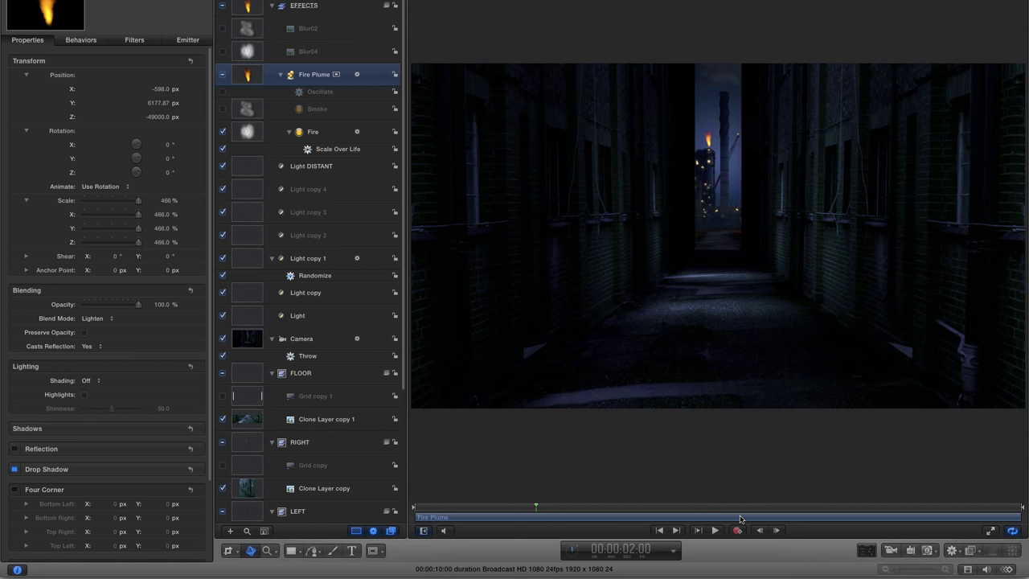
{"action": "left_click_drag", "start_coordinate": [741, 519], "coordinate": [618, 523]}
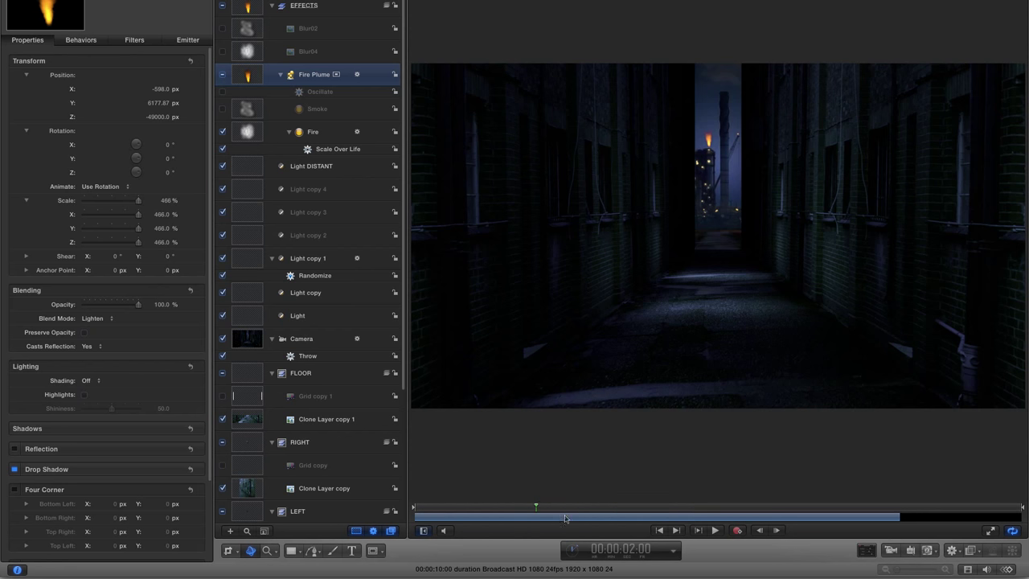
{"action": "left_click_drag", "start_coordinate": [923, 512], "coordinate": [1020, 508]}
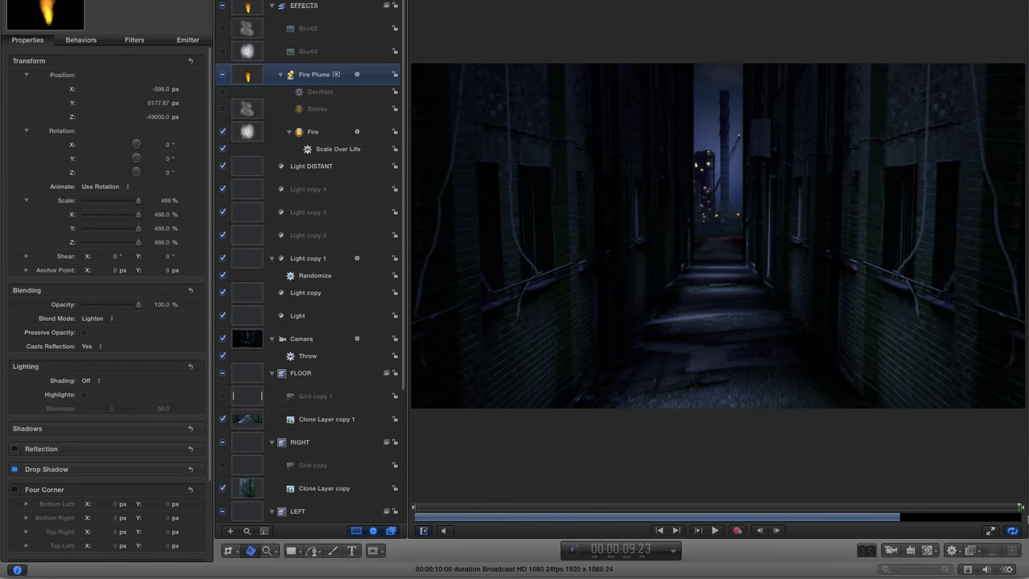
{"action": "key", "text": "alt+]"}
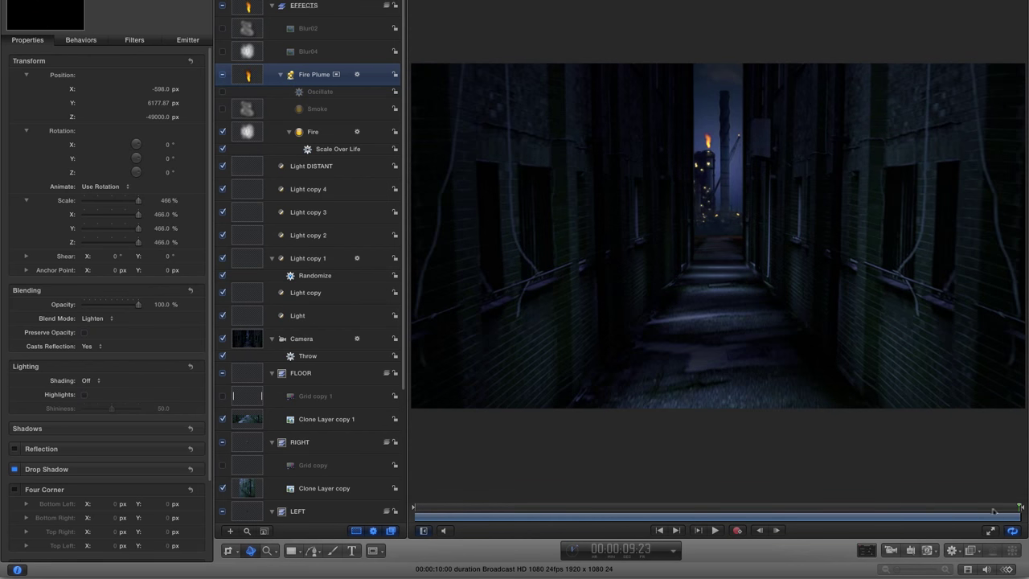
Play back the scene from 00:00:00:00 to review the fire burning on the distant tower
{"action": "left_click_drag", "start_coordinate": [994, 512], "coordinate": [415, 510]}
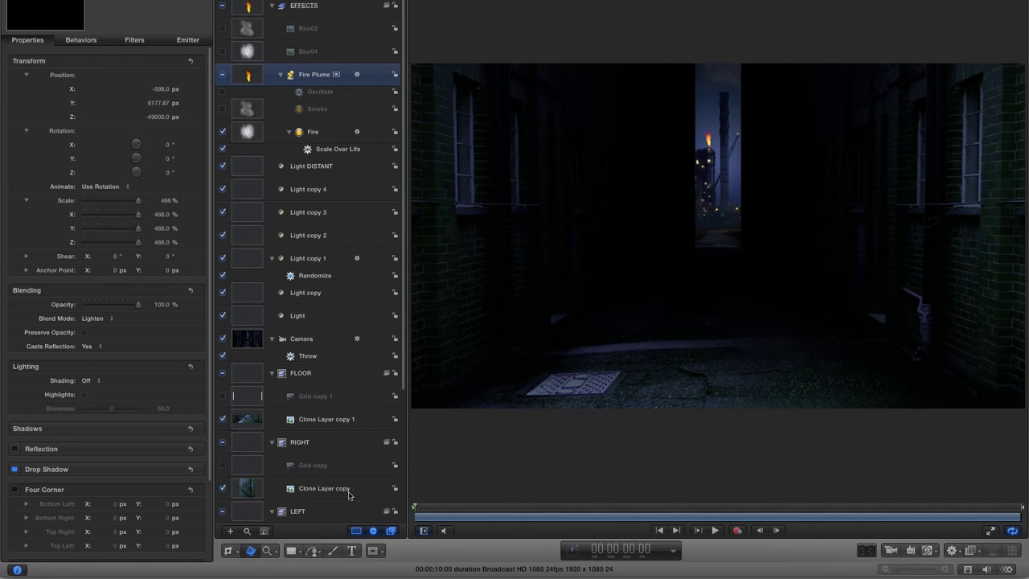
{"action": "left_click", "coordinate": [716, 531]}
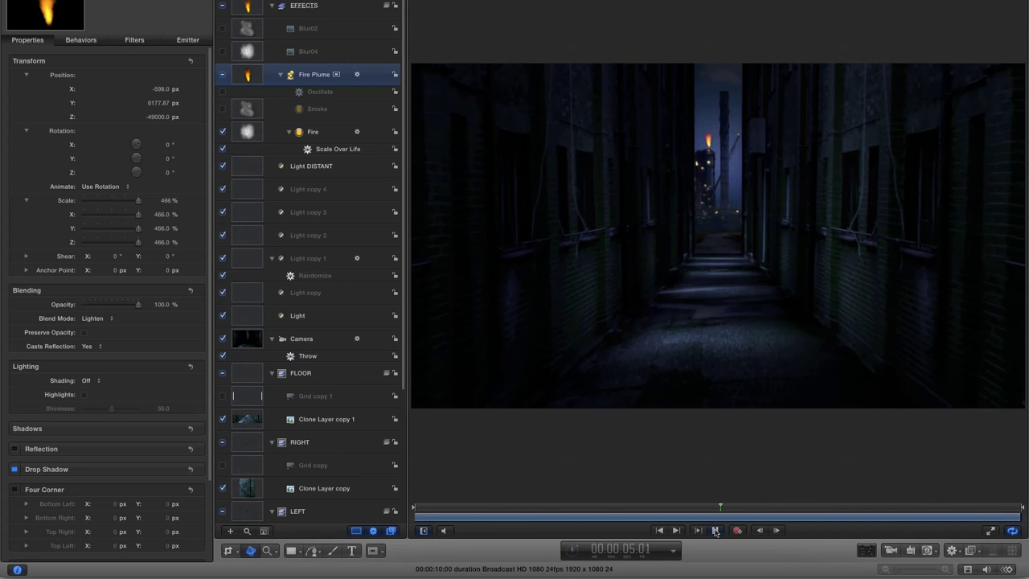
{"action": "left_click", "coordinate": [715, 531]}
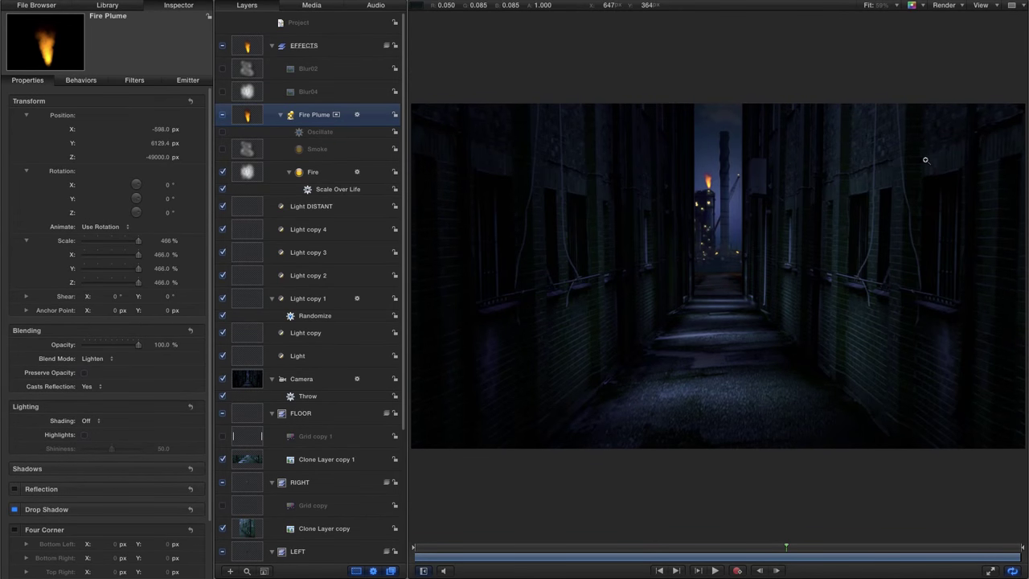
Add the Fog the Floor particle emitter from the Nature category to the EFFECTS group at the project start
{"action": "left_click", "coordinate": [108, 6]}
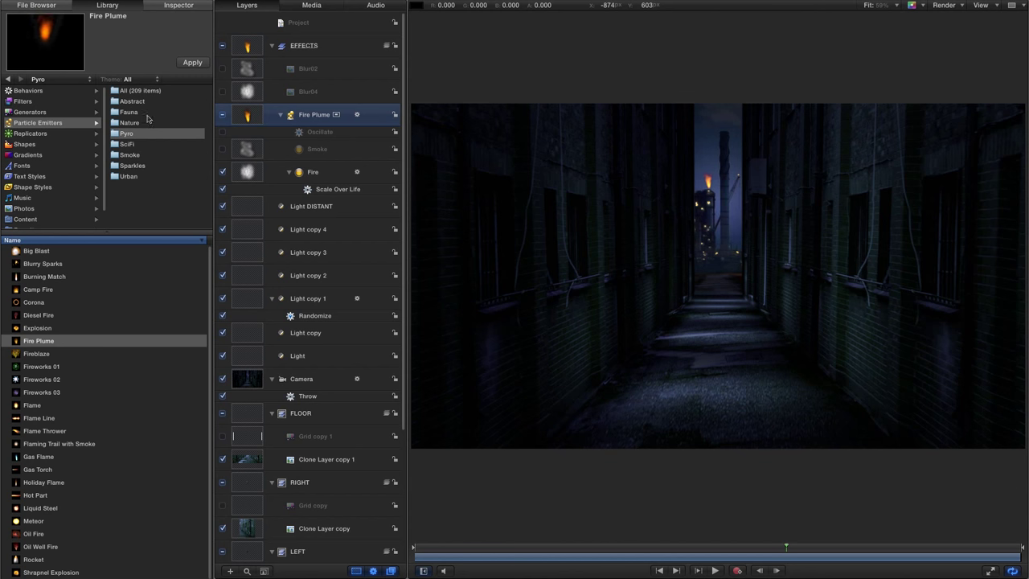
{"action": "left_click", "coordinate": [128, 154]}
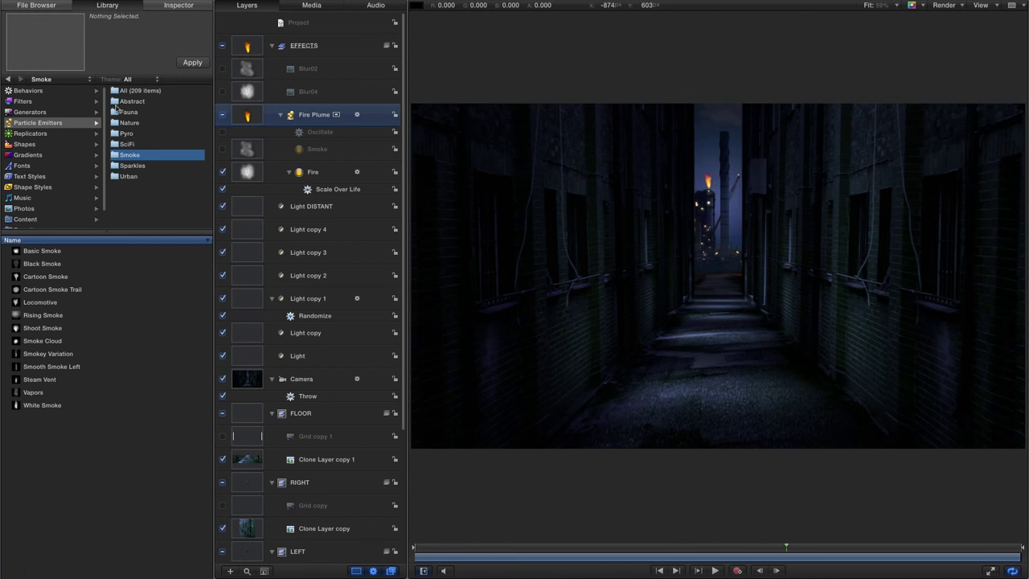
{"action": "left_click", "coordinate": [129, 123]}
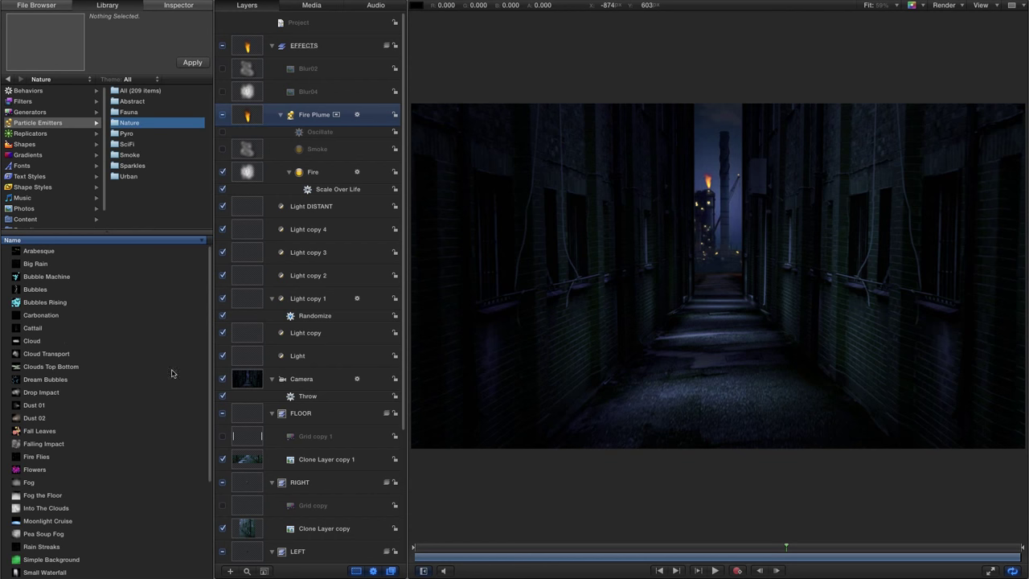
{"action": "scroll", "coordinate": [120, 374], "scroll_direction": "down", "scroll_amount": 3}
{"action": "key", "text": "Home"}
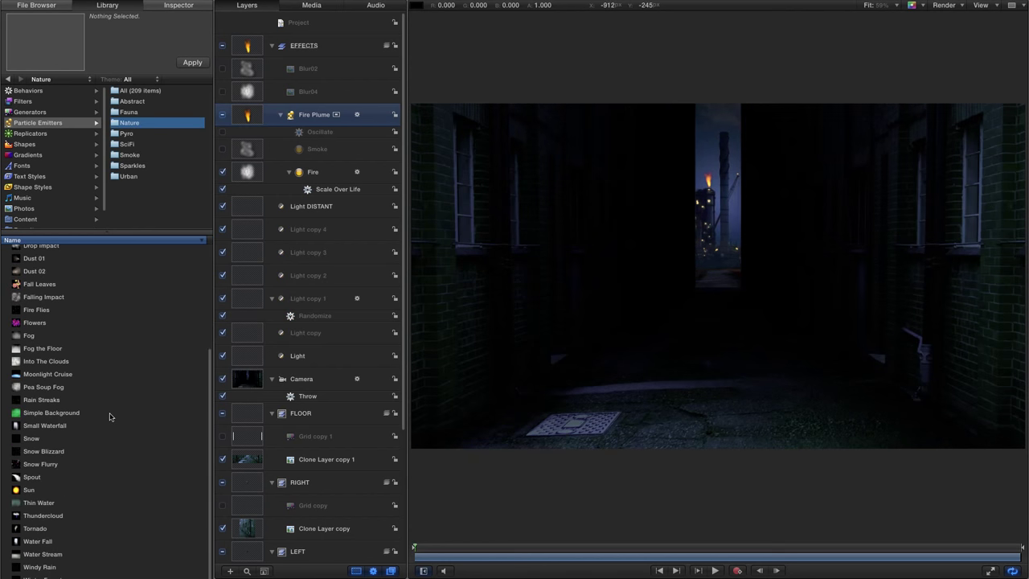
{"action": "left_click", "coordinate": [18, 351]}
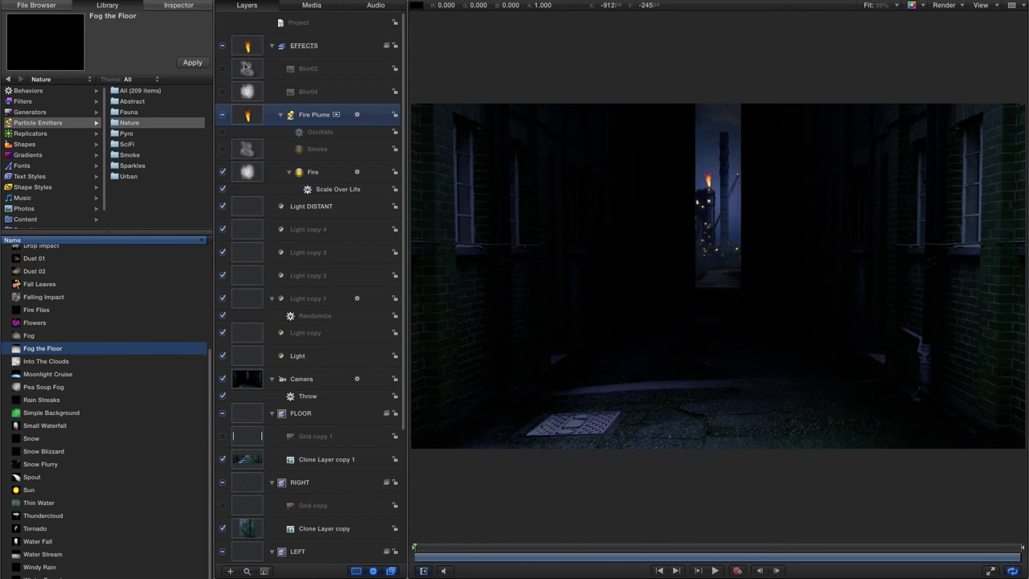
{"action": "left_click_drag", "start_coordinate": [265, 56], "coordinate": [257, 56]}
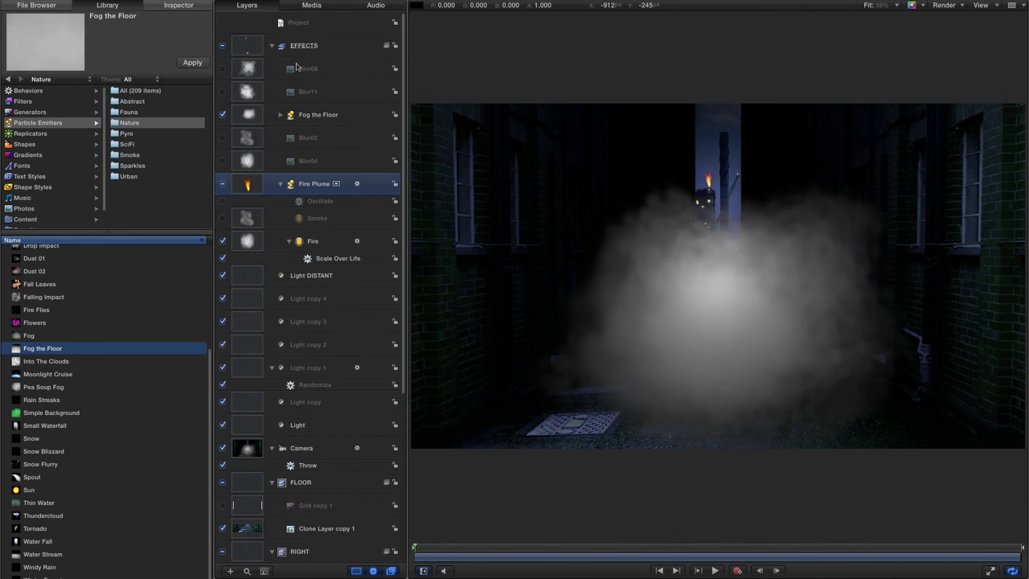
Reset the Fog the Floor emitter's transform and give it 5% opacity and a Y position of -200 px
{"action": "left_click", "coordinate": [185, 5]}
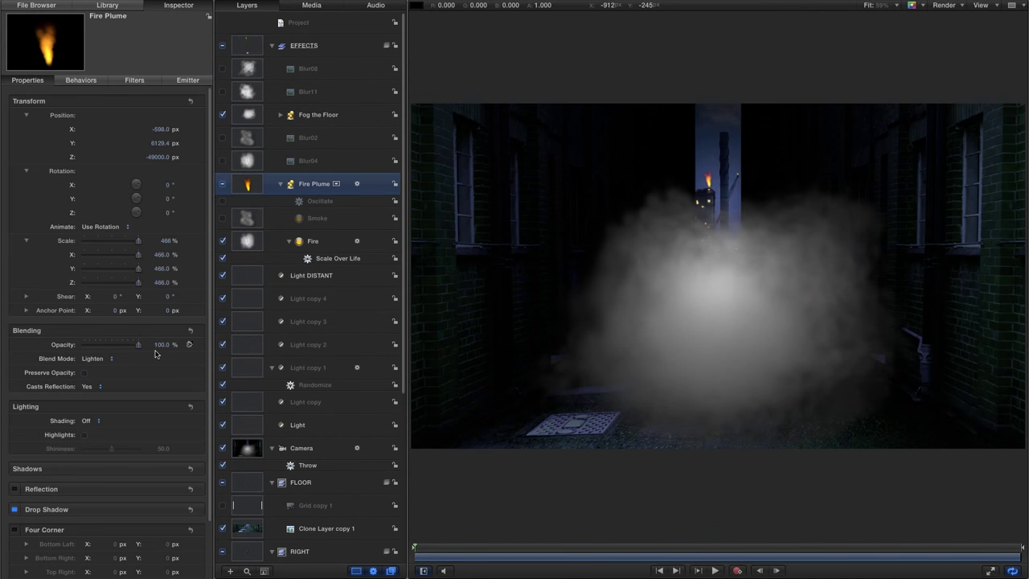
{"action": "left_click", "coordinate": [328, 111]}
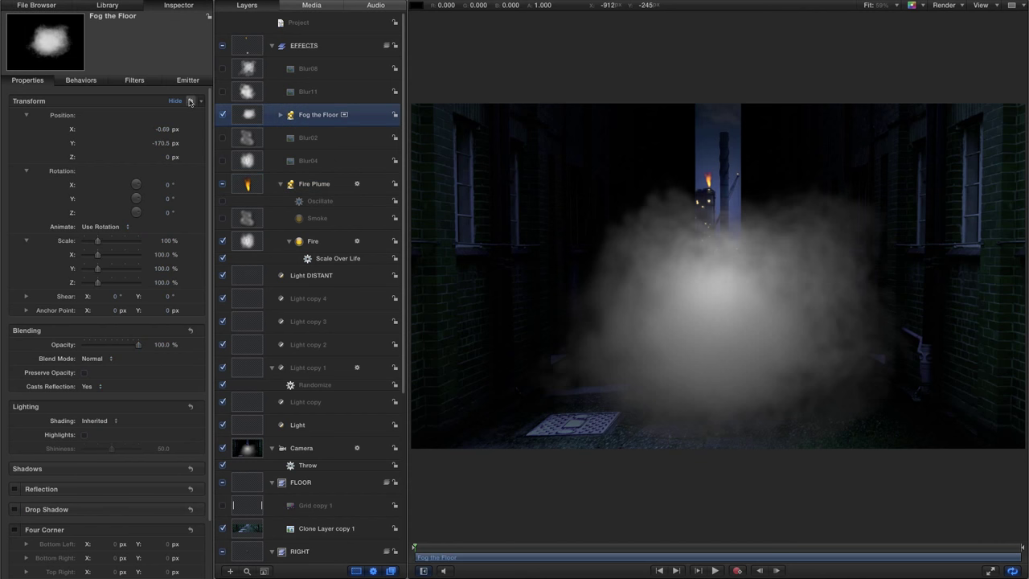
{"action": "left_click", "coordinate": [191, 101]}
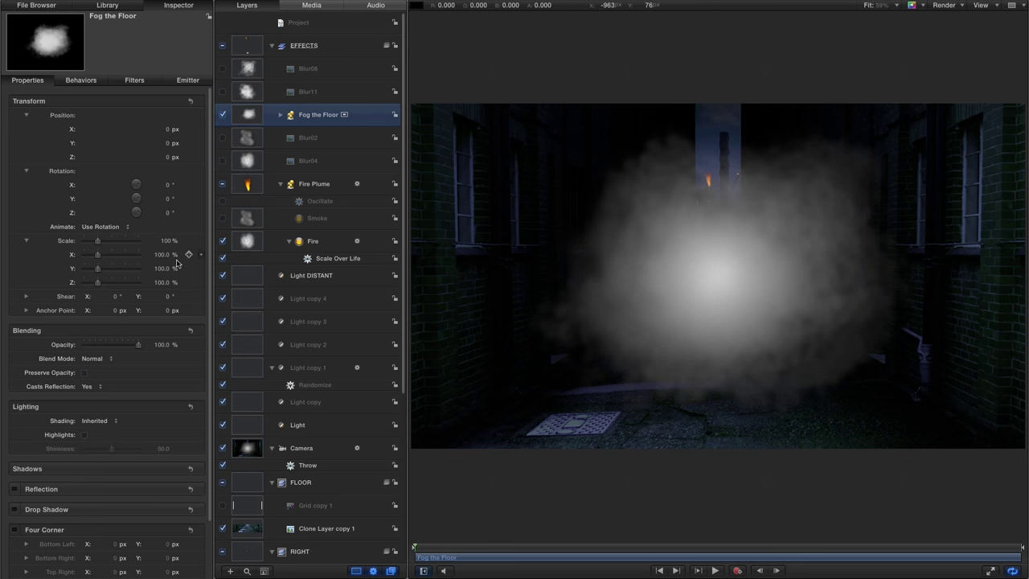
{"action": "left_click", "coordinate": [162, 345]}
{"action": "type", "text": "5"}
{"action": "key", "text": "Return"}
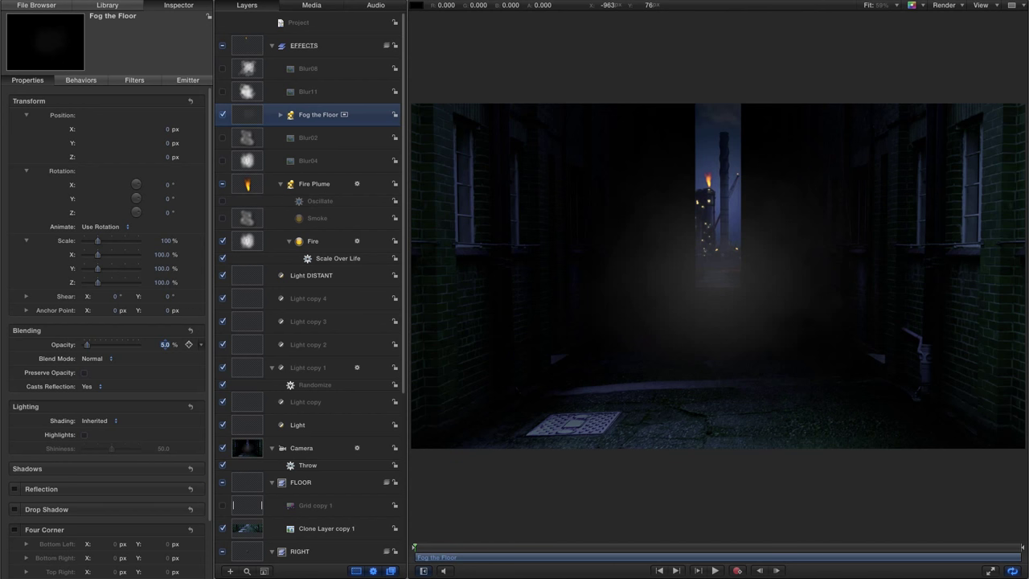
{"action": "left_click", "coordinate": [168, 145]}
{"action": "key", "text": "Return"}
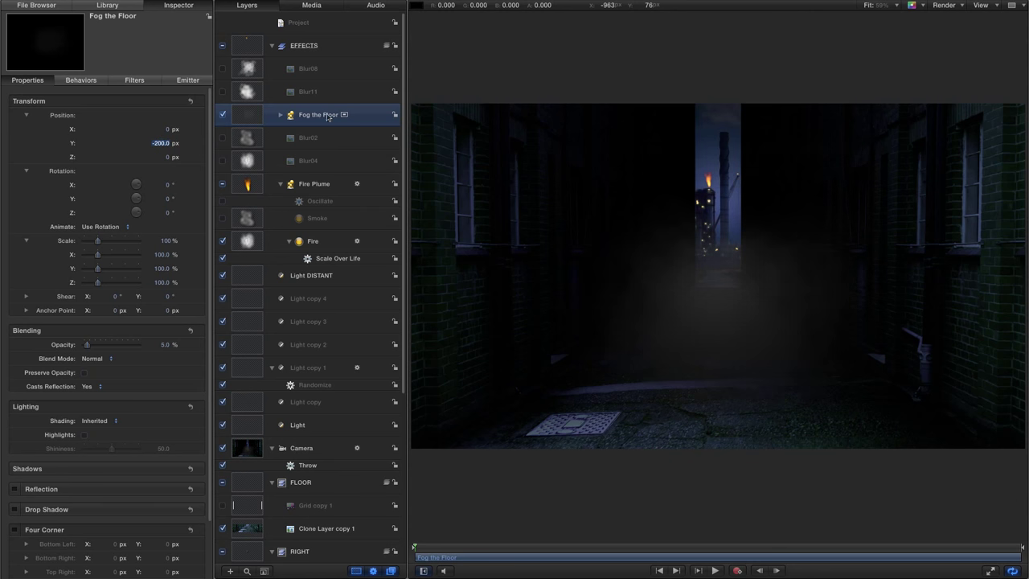
Make the Fog the Floor emitter 3D and change its emitter shape to Box
{"action": "left_click", "coordinate": [197, 82]}
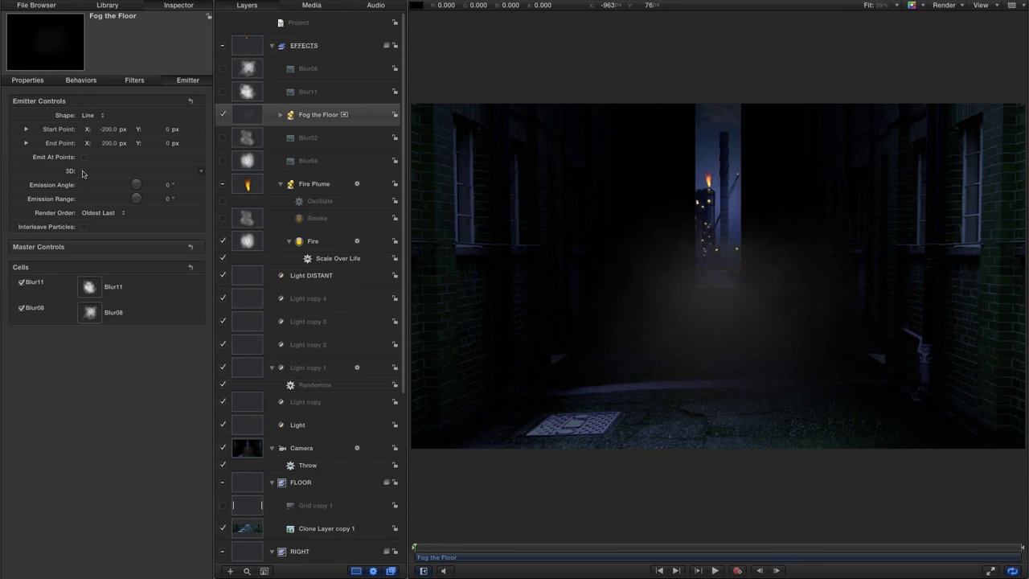
{"action": "left_click", "coordinate": [84, 171]}
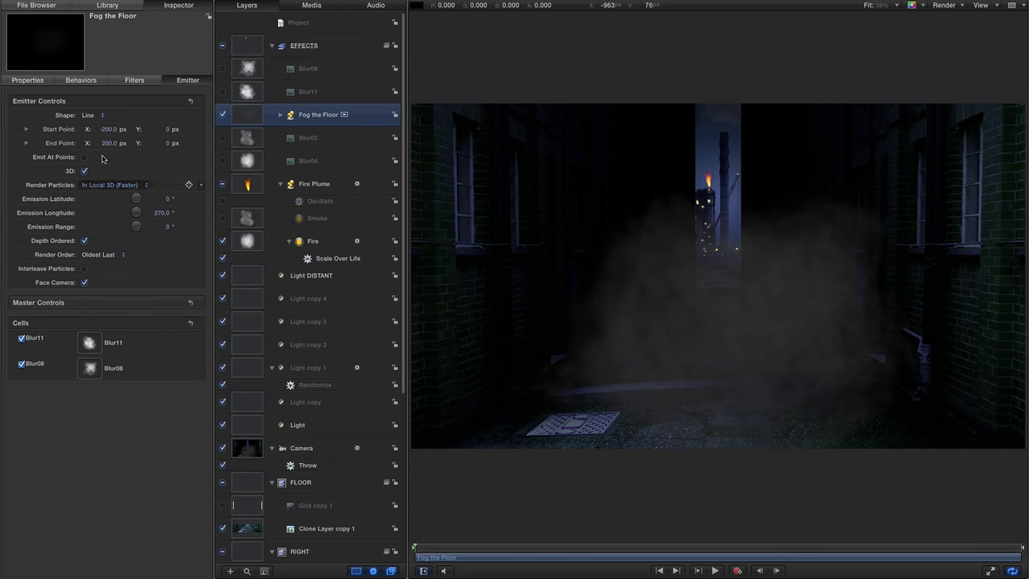
{"action": "left_click", "coordinate": [91, 116]}
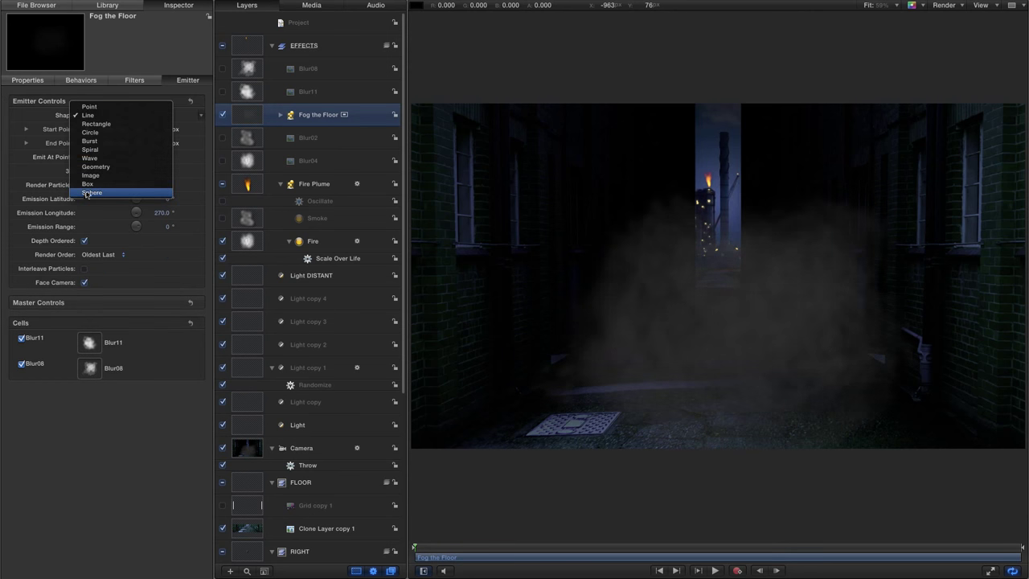
{"action": "left_click", "coordinate": [88, 184]}
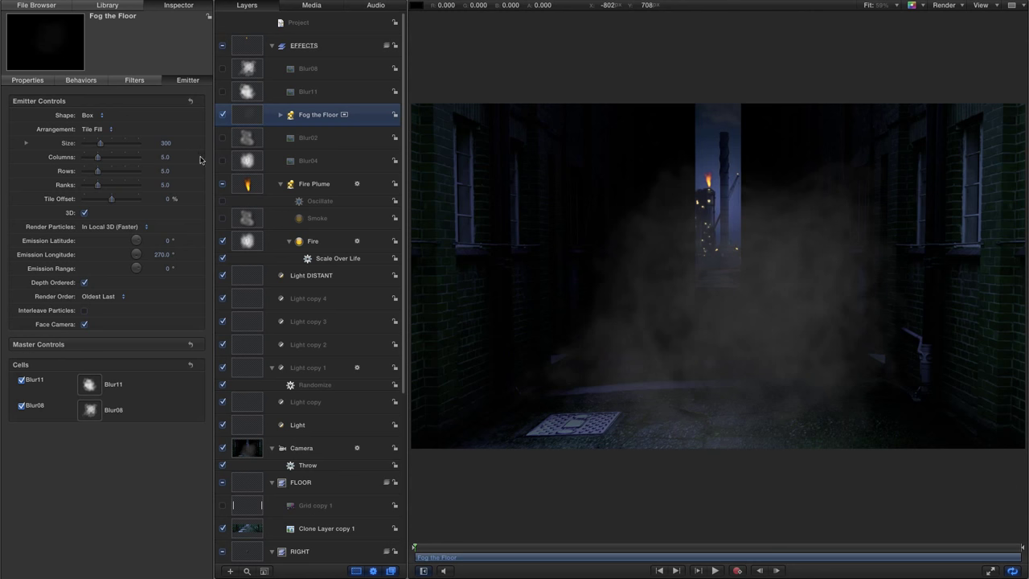
Size the Fog the Floor emitter box to width 960, height 150 and depth 1500
{"action": "left_click", "coordinate": [25, 144]}
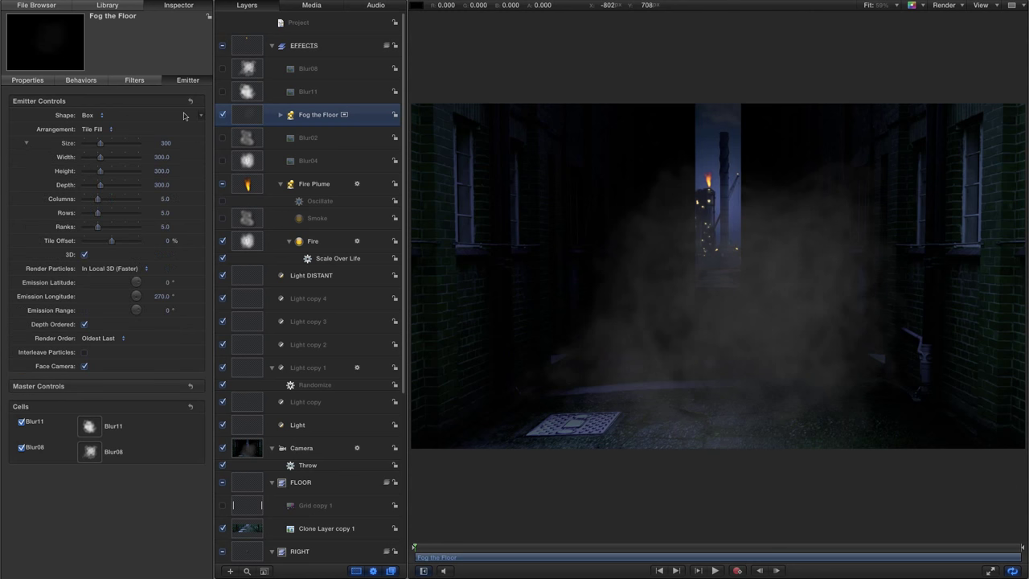
{"action": "left_click", "coordinate": [163, 157]}
{"action": "type", "text": "960"}
{"action": "key", "text": "Return"}
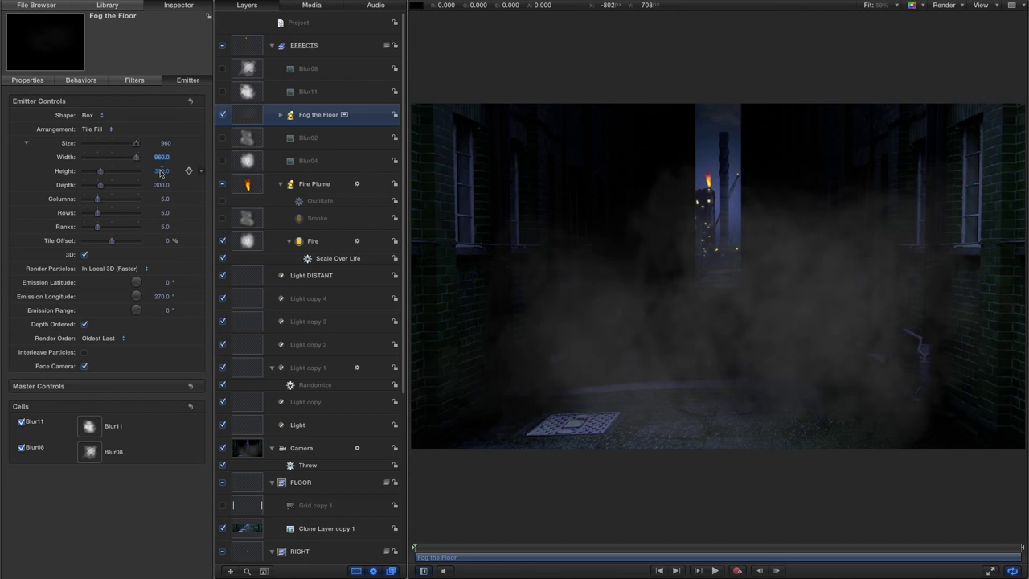
{"action": "left_click", "coordinate": [161, 172]}
{"action": "key", "text": "Return"}
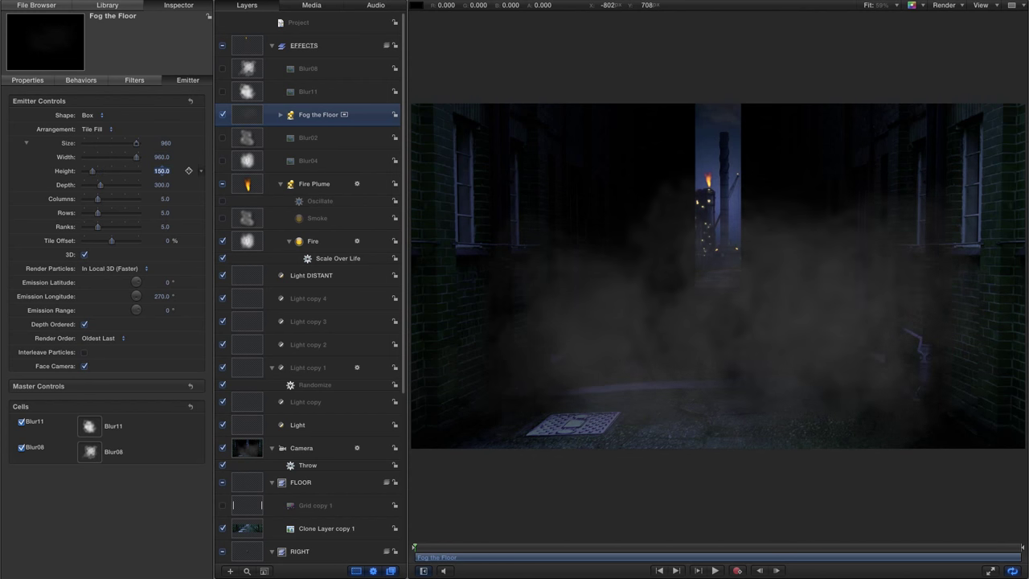
{"action": "left_click", "coordinate": [161, 186]}
{"action": "type", "text": "1500"}
{"action": "key", "text": "Return"}
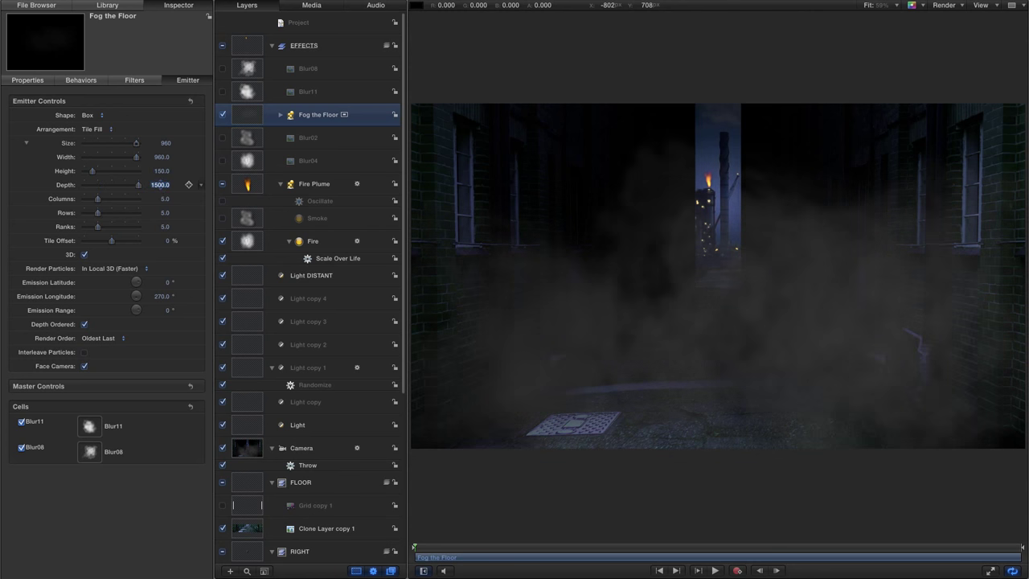
Play back and scrub through the scene to review the floor fog along the alley
{"action": "left_click_drag", "start_coordinate": [436, 547], "coordinate": [366, 557]}
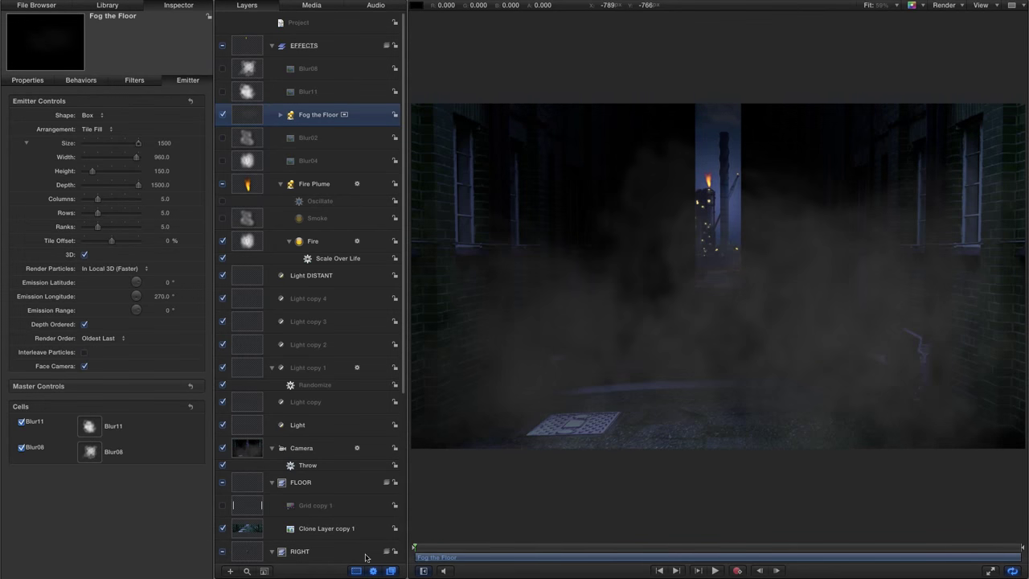
{"action": "left_click", "coordinate": [715, 570]}
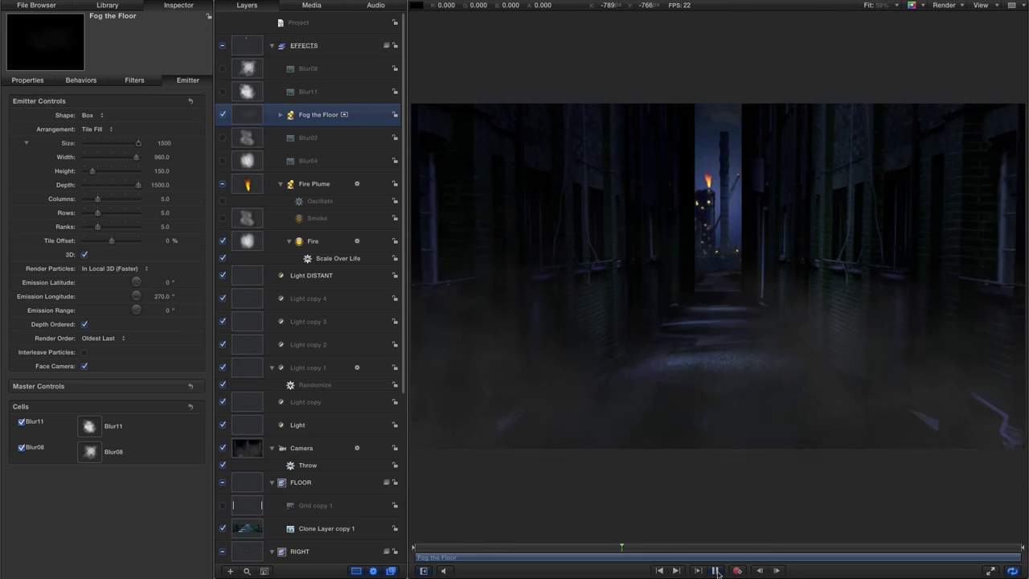
{"action": "left_click", "coordinate": [716, 570]}
{"action": "left_click_drag", "start_coordinate": [621, 547], "coordinate": [718, 542]}
Add the Fog particle emitter from the Nature category to the EFFECTS group and select it
{"action": "left_click", "coordinate": [108, 7]}
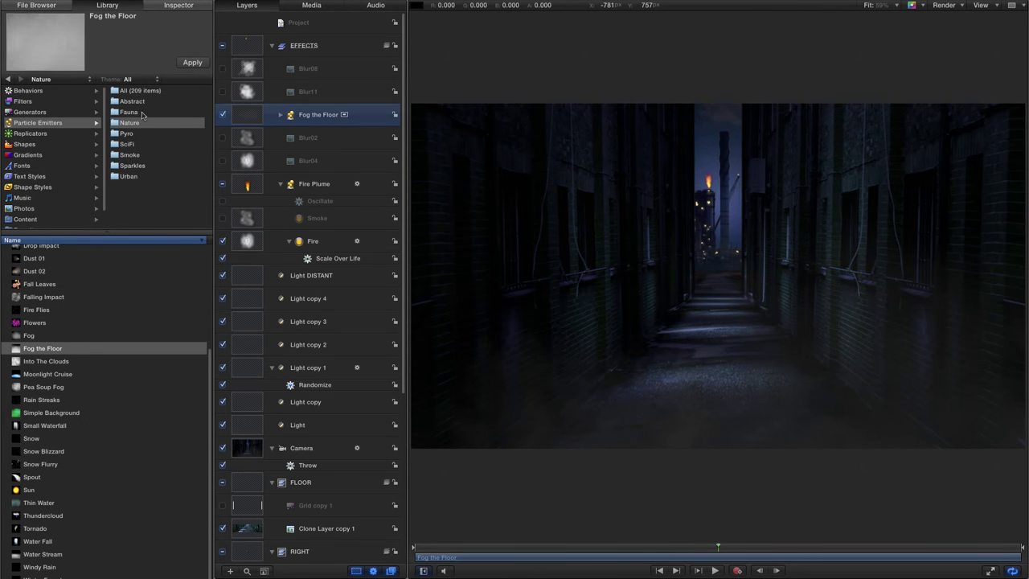
{"action": "left_click", "coordinate": [13, 337]}
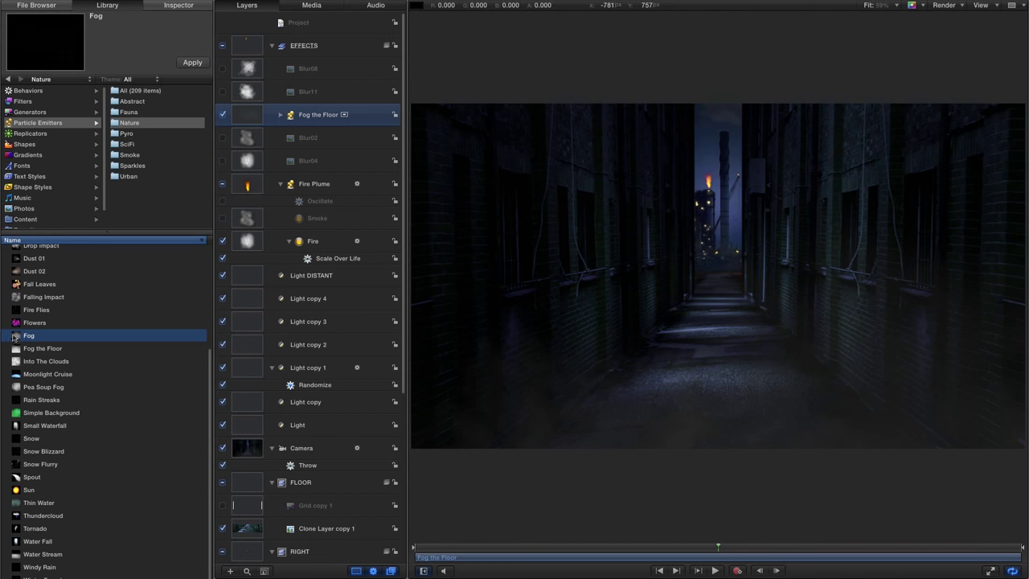
{"action": "left_click_drag", "start_coordinate": [14, 339], "coordinate": [273, 53]}
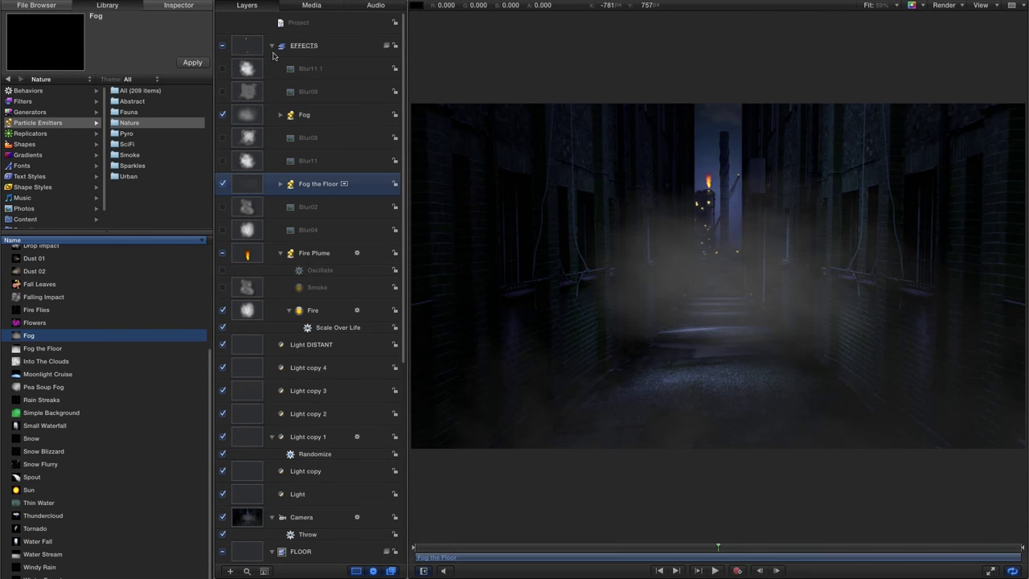
{"action": "left_click", "coordinate": [237, 114]}
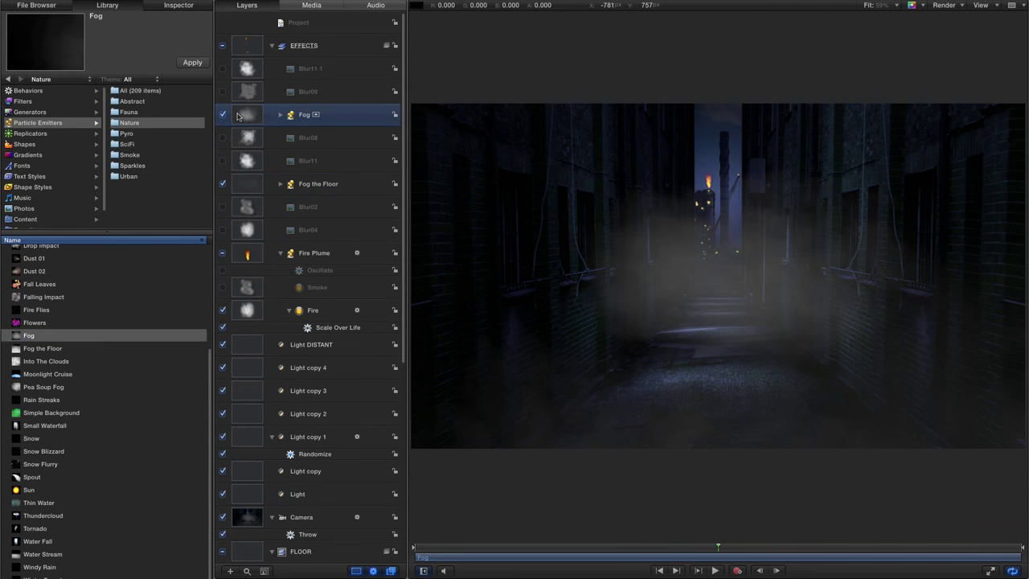
Reset the Fog emitter's transform and set its Z position to -5000 px and its scale to 500%
{"action": "left_click", "coordinate": [178, 6]}
{"action": "left_click", "coordinate": [28, 80]}
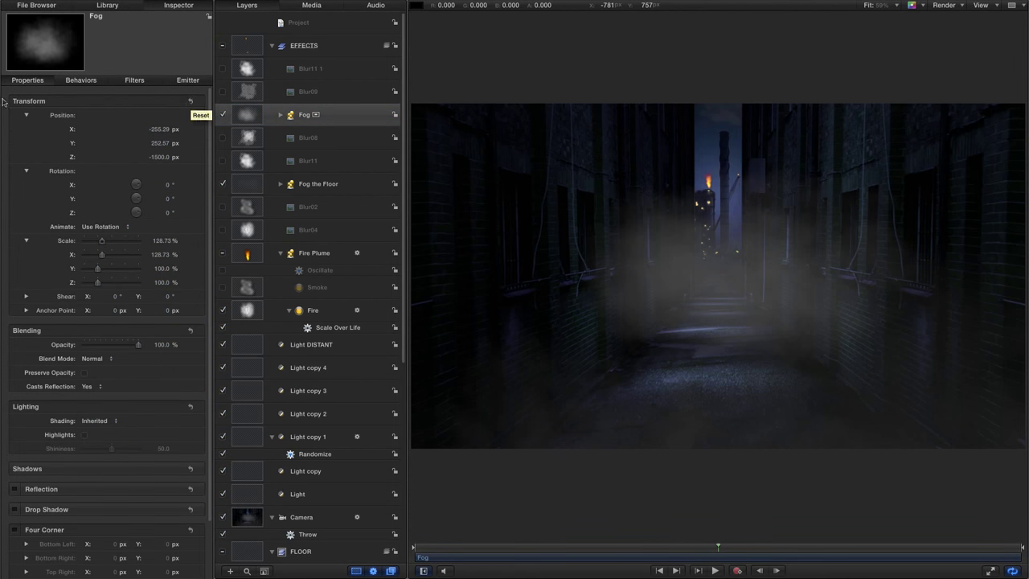
{"action": "left_click", "coordinate": [191, 101]}
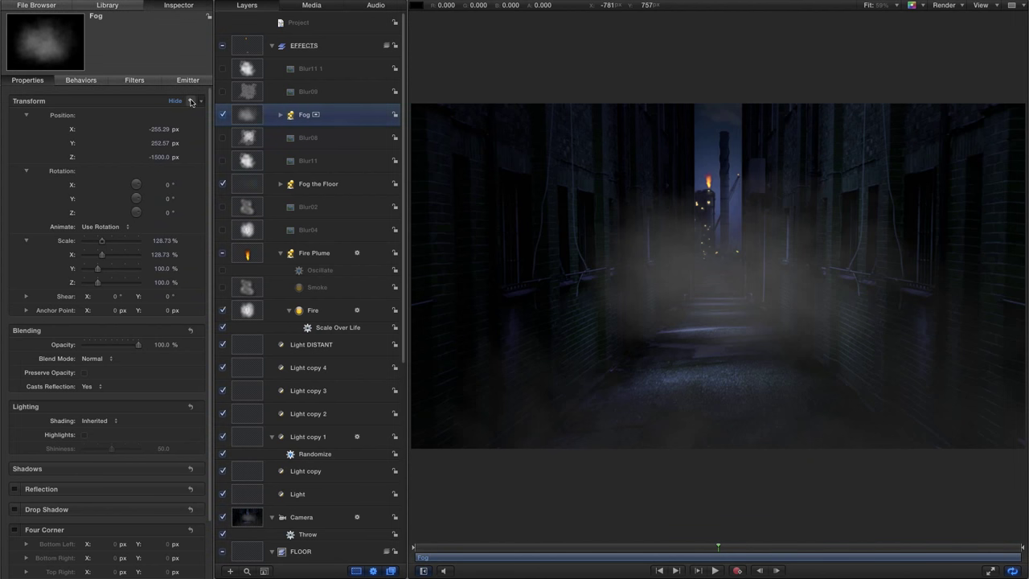
{"action": "left_click", "coordinate": [168, 158]}
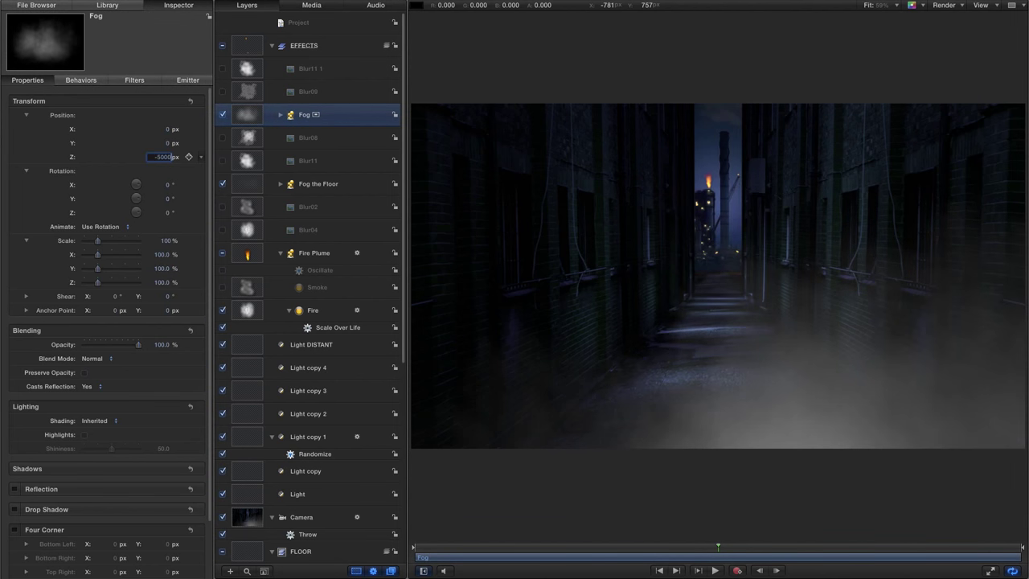
{"action": "type", "text": "-5000"}
{"action": "key", "text": "Return"}
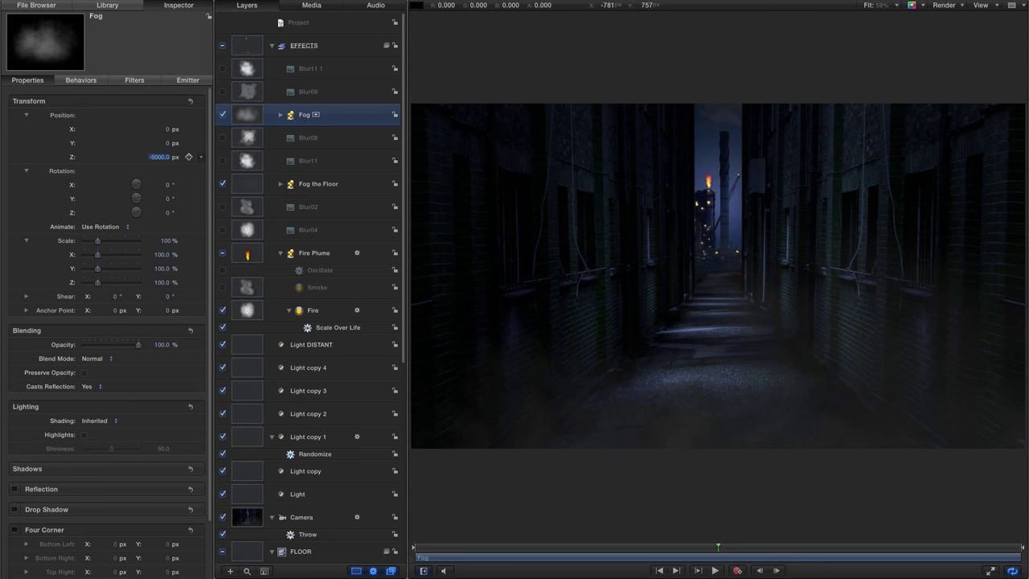
{"action": "left_click", "coordinate": [169, 241]}
{"action": "type", "text": "500"}
{"action": "key", "text": "Return"}
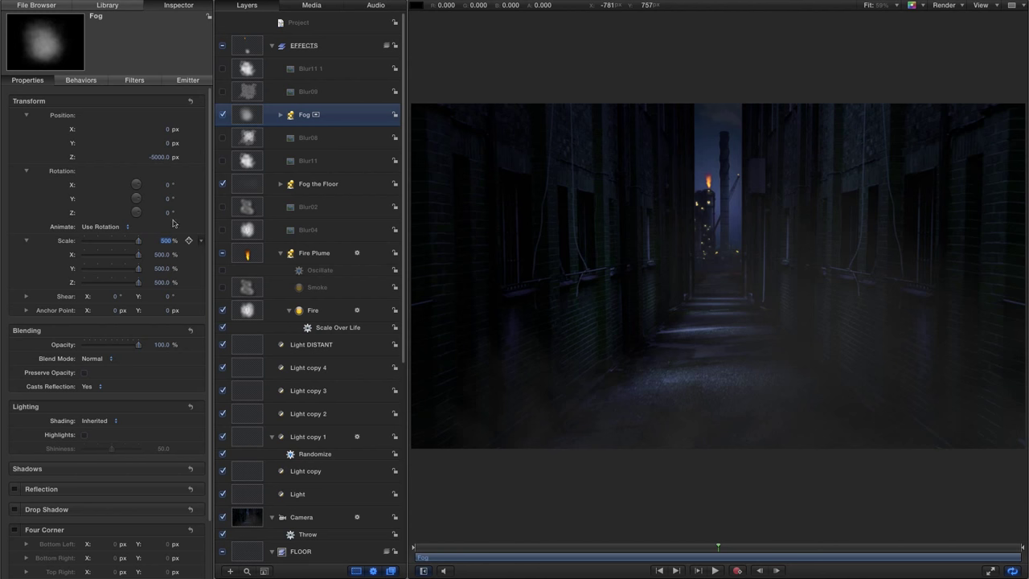
Make the Fog emitter 3D and change its emitter shape to Box at the default size
{"action": "left_click", "coordinate": [190, 82]}
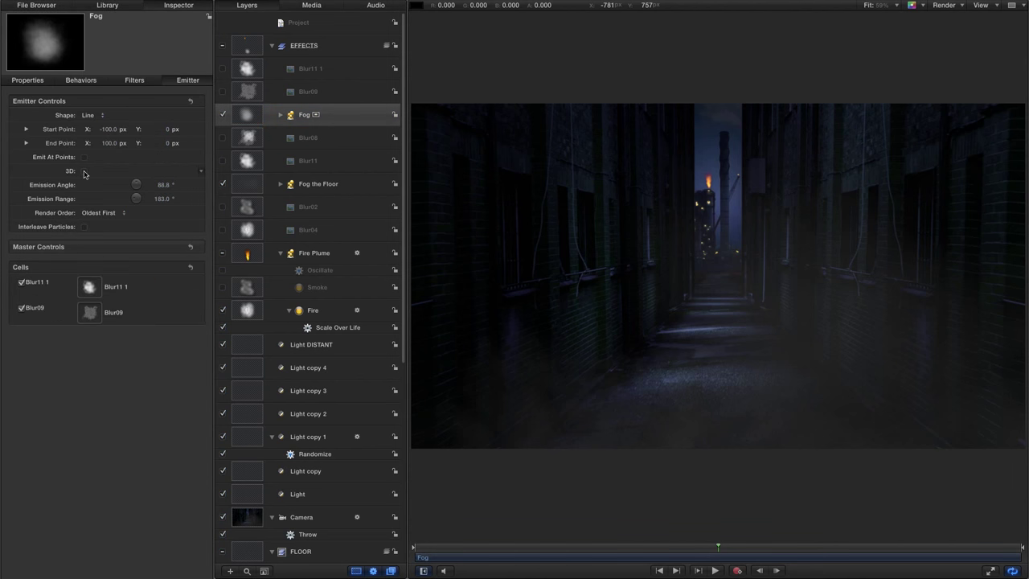
{"action": "left_click", "coordinate": [84, 171]}
{"action": "left_click", "coordinate": [89, 115]}
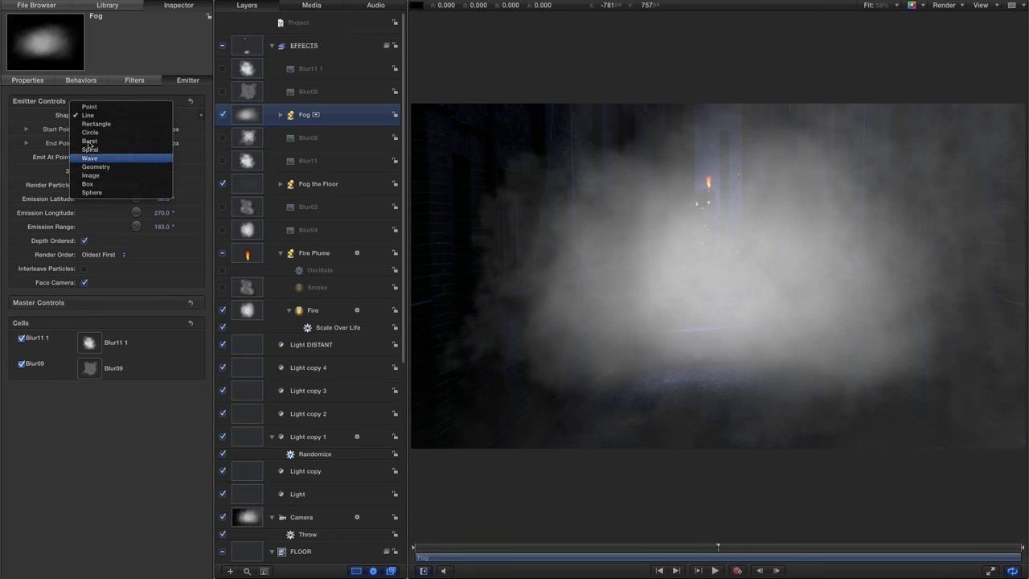
{"action": "left_click", "coordinate": [97, 185]}
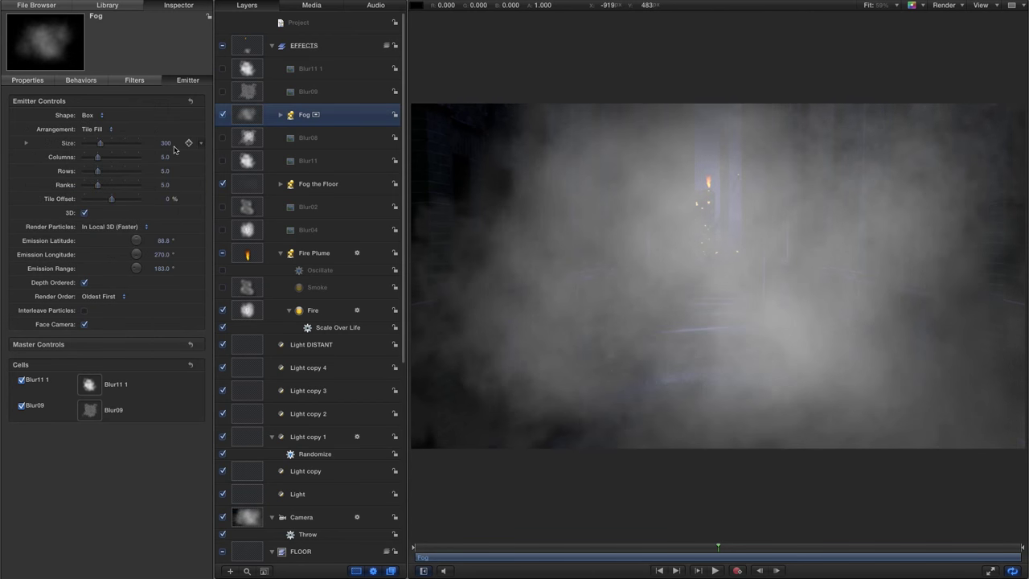
{"action": "left_click", "coordinate": [26, 143]}
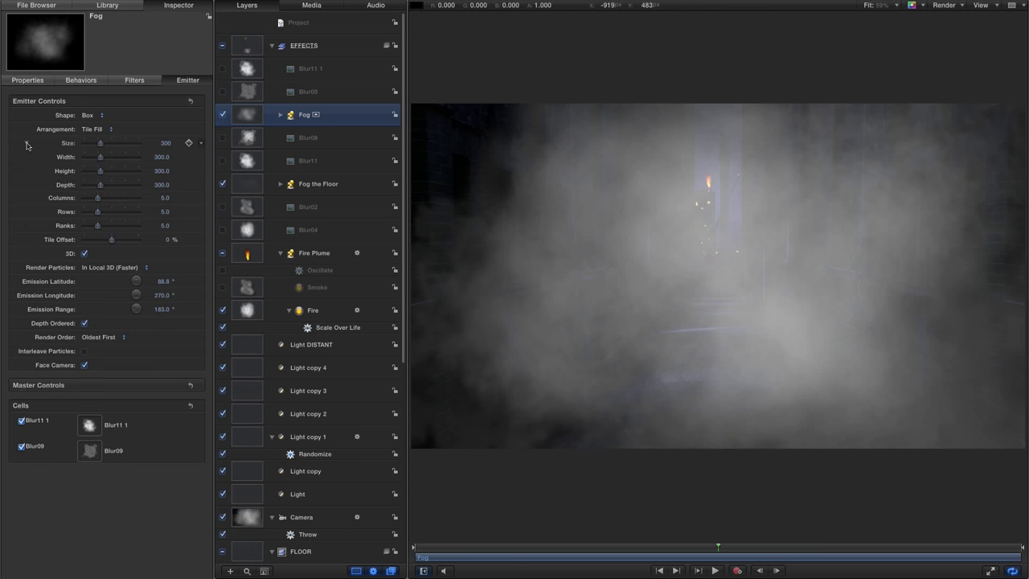
{"action": "left_click", "coordinate": [26, 143]}
{"action": "left_click", "coordinate": [27, 80]}
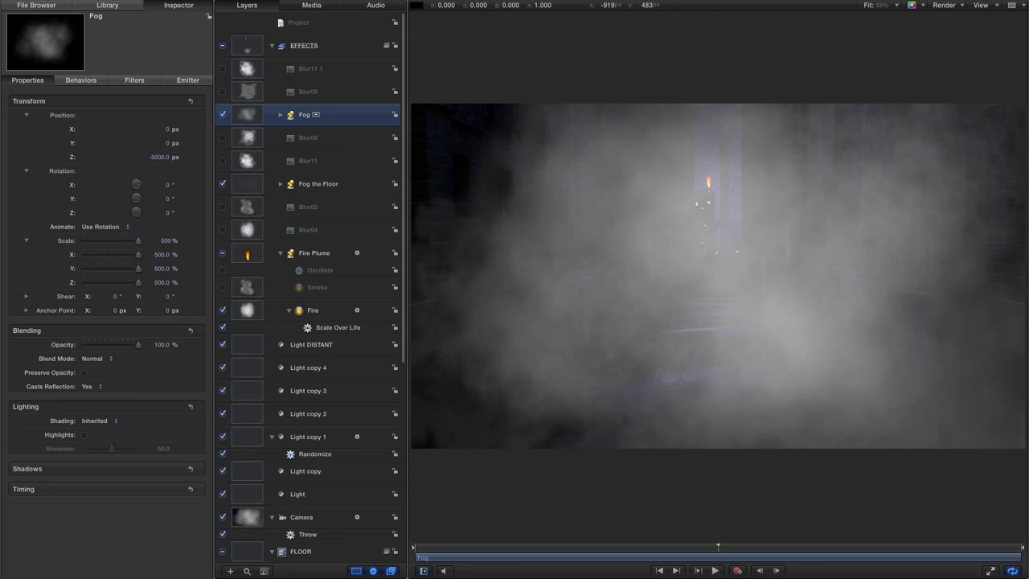
Set the Fog emitter's opacity to 5%
{"action": "left_click", "coordinate": [158, 345]}
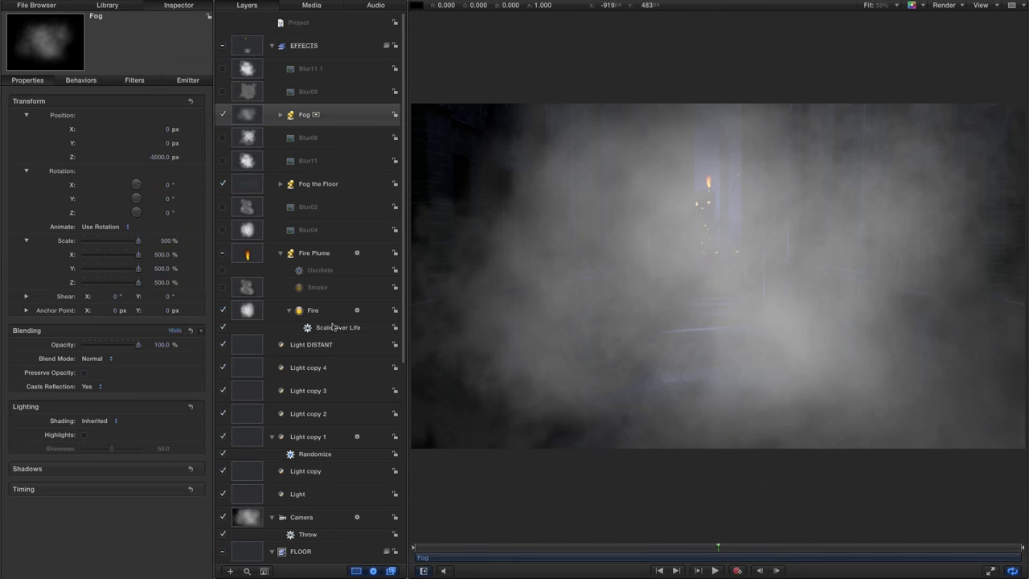
{"action": "left_click", "coordinate": [159, 346]}
{"action": "type", "text": "5"}
{"action": "key", "text": "Return"}
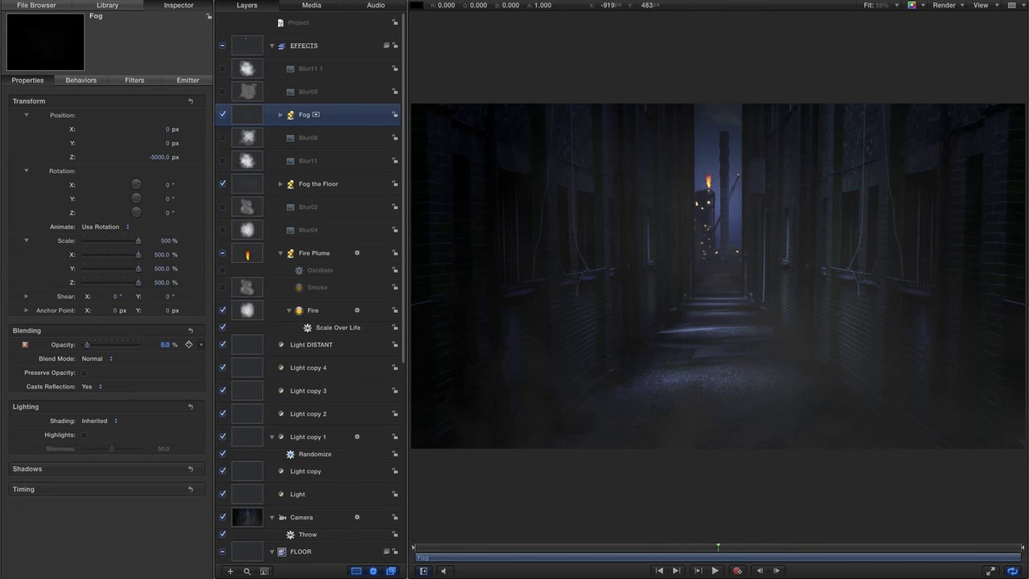
Compare the alley with the Fog emitter hidden and shown, and scrub through the scene to review the haze
{"action": "left_click", "coordinate": [223, 115]}
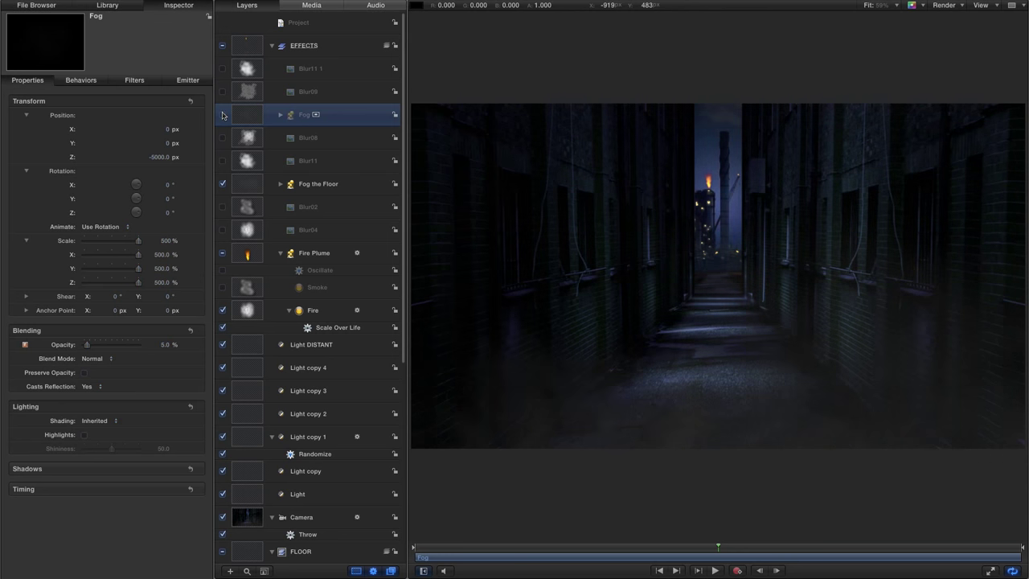
{"action": "left_click", "coordinate": [222, 115]}
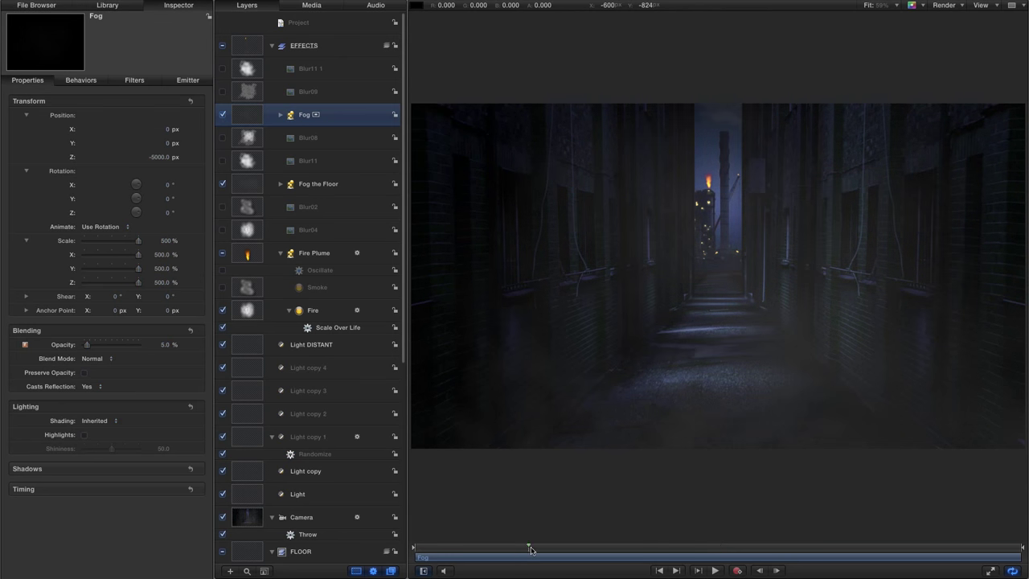
{"action": "mouse_move", "coordinate": [688, 561]}
{"action": "left_mouse_down"}
{"action": "mouse_move", "coordinate": [921, 558]}
{"action": "mouse_move", "coordinate": [423, 557]}
{"action": "mouse_move", "coordinate": [951, 554]}
{"action": "mouse_move", "coordinate": [659, 552]}
{"action": "mouse_move", "coordinate": [678, 553]}
{"action": "left_mouse_up"}
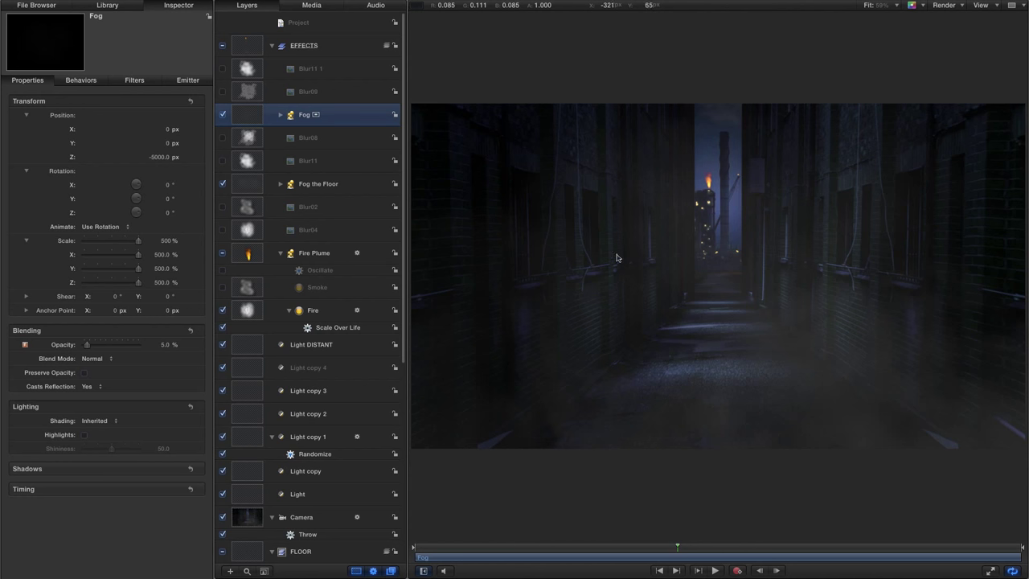
Add the Smooth Smoke Left particle emitter from the Smoke category to the EFFECTS group and collapse its layer
{"action": "left_click", "coordinate": [109, 5]}
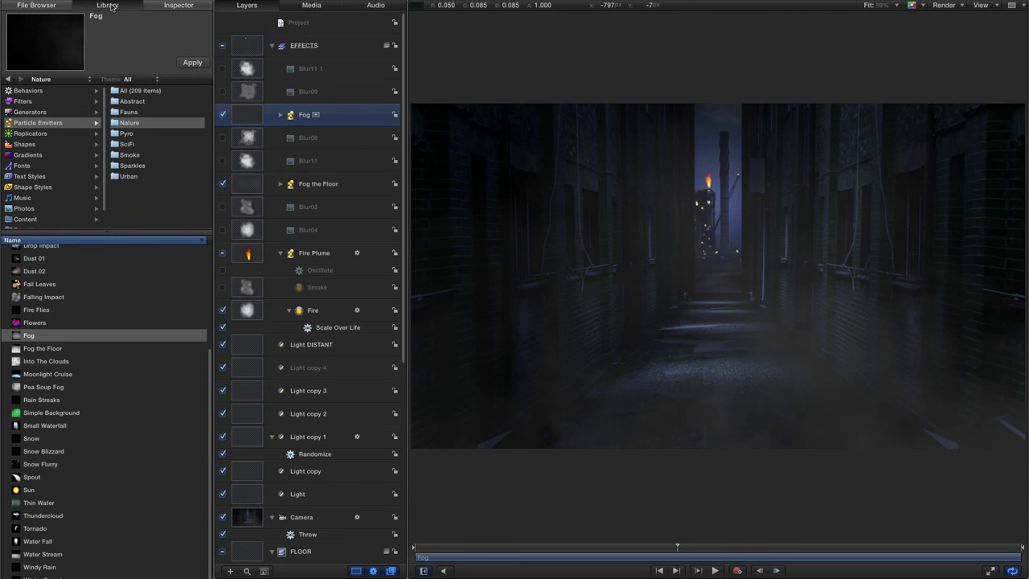
{"action": "left_click", "coordinate": [129, 155]}
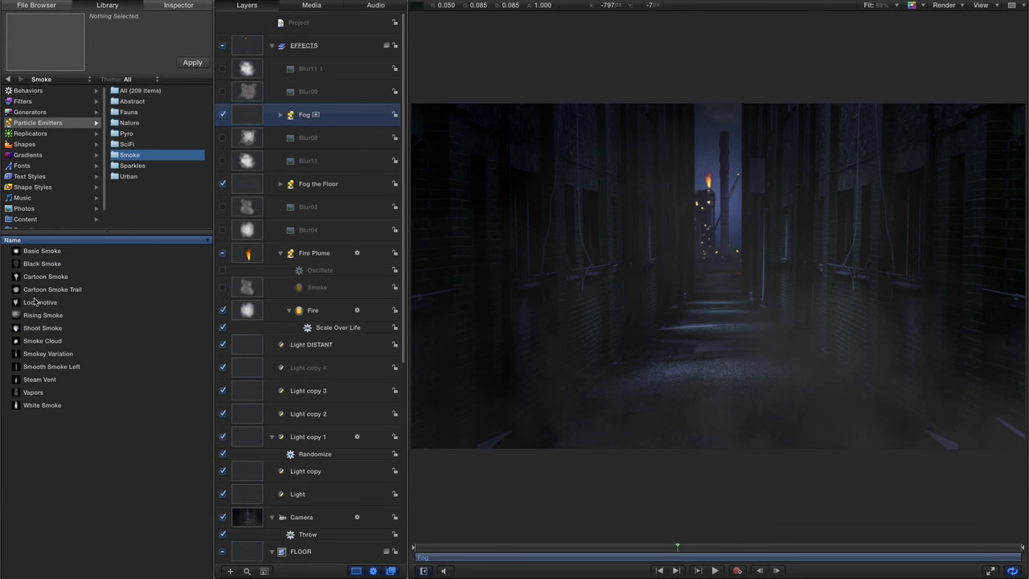
{"action": "left_click", "coordinate": [15, 369]}
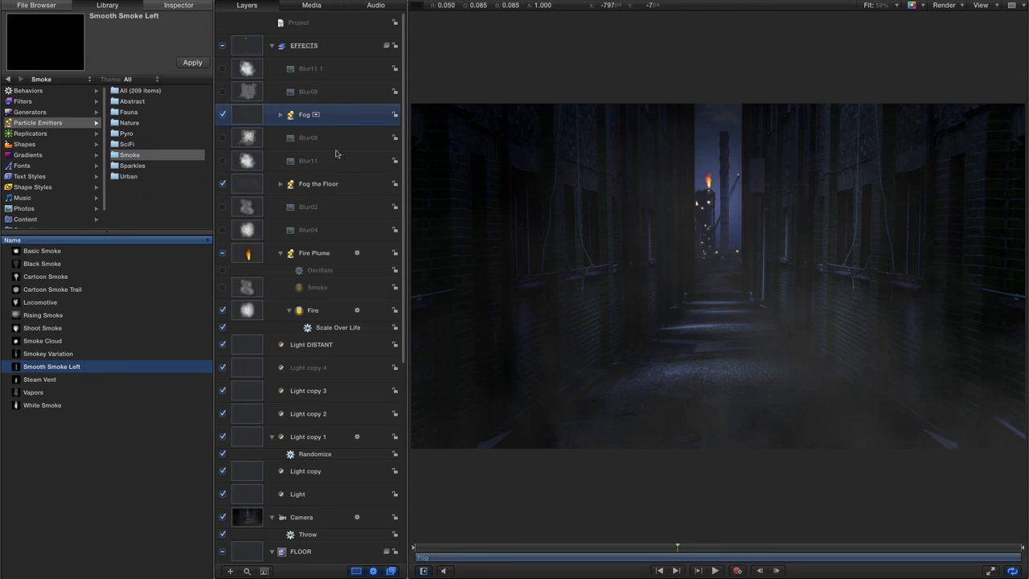
{"action": "left_click_drag", "start_coordinate": [283, 64], "coordinate": [336, 71]}
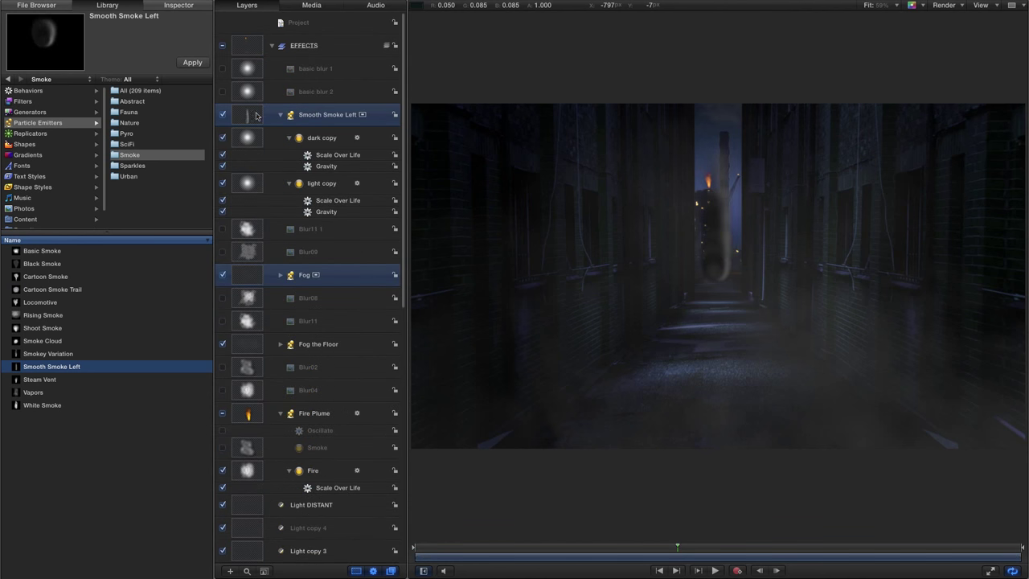
{"action": "left_click", "coordinate": [245, 118]}
{"action": "left_click", "coordinate": [281, 116]}
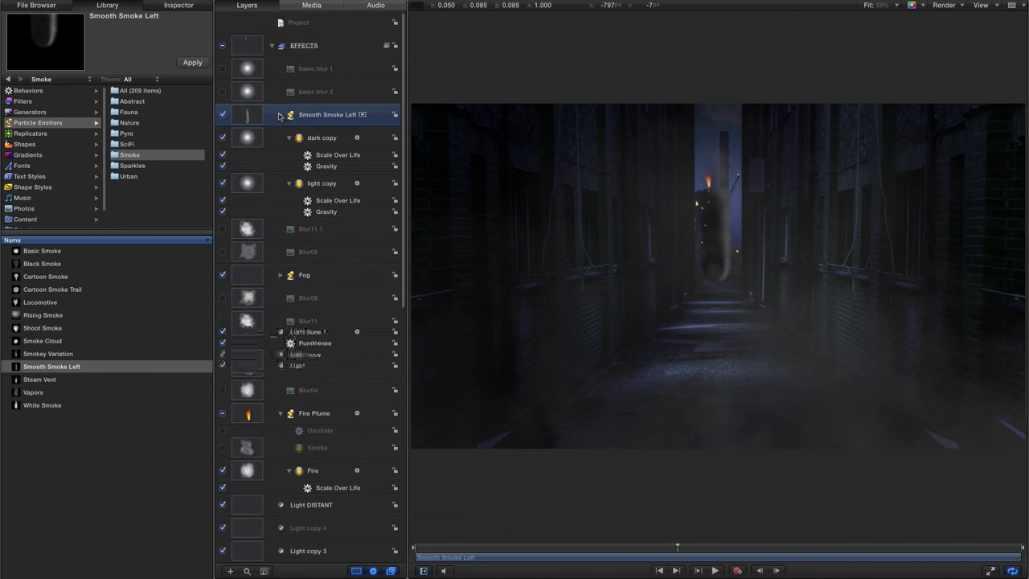
Send the Smooth Smoke Left emitter to the back of the EFFECTS group
{"action": "key", "text": "ctrl+super+f"}
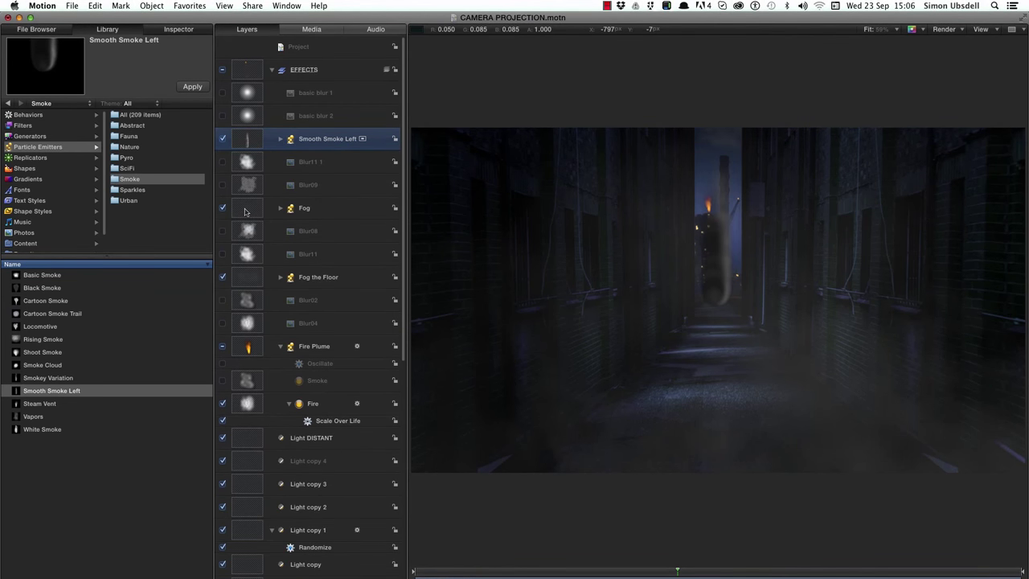
{"action": "left_click", "coordinate": [152, 6]}
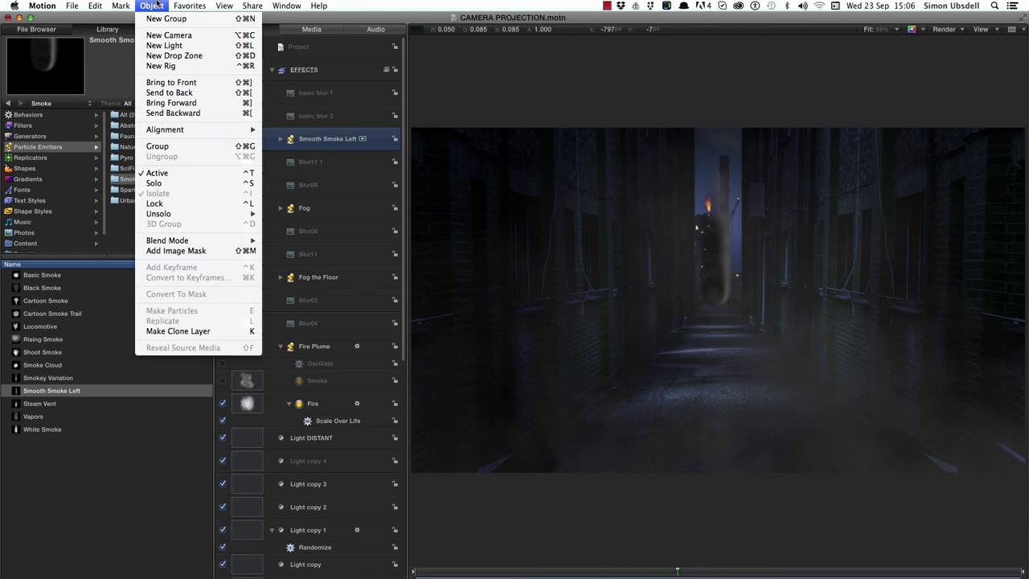
{"action": "left_click", "coordinate": [173, 93]}
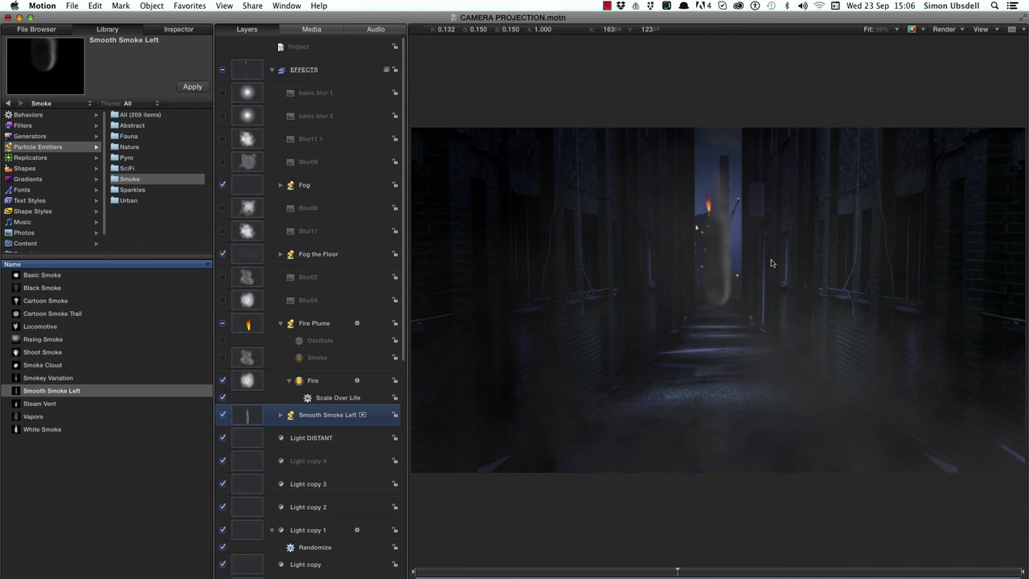
Set the Smooth Smoke Left emitter's position to X -920 px, Y -520 px and Z -5120 px
{"action": "left_click", "coordinate": [175, 29]}
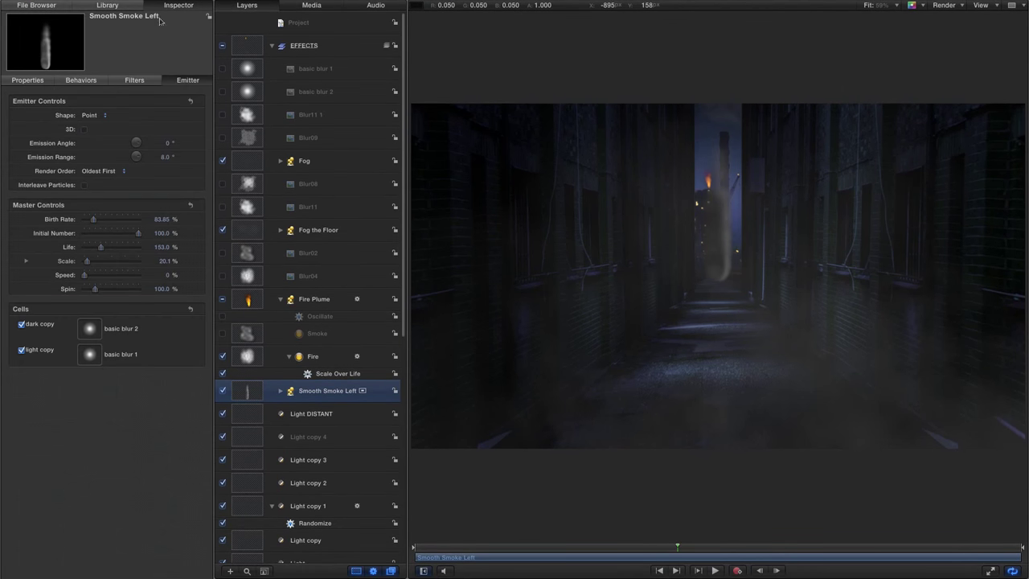
{"action": "left_click", "coordinate": [37, 82]}
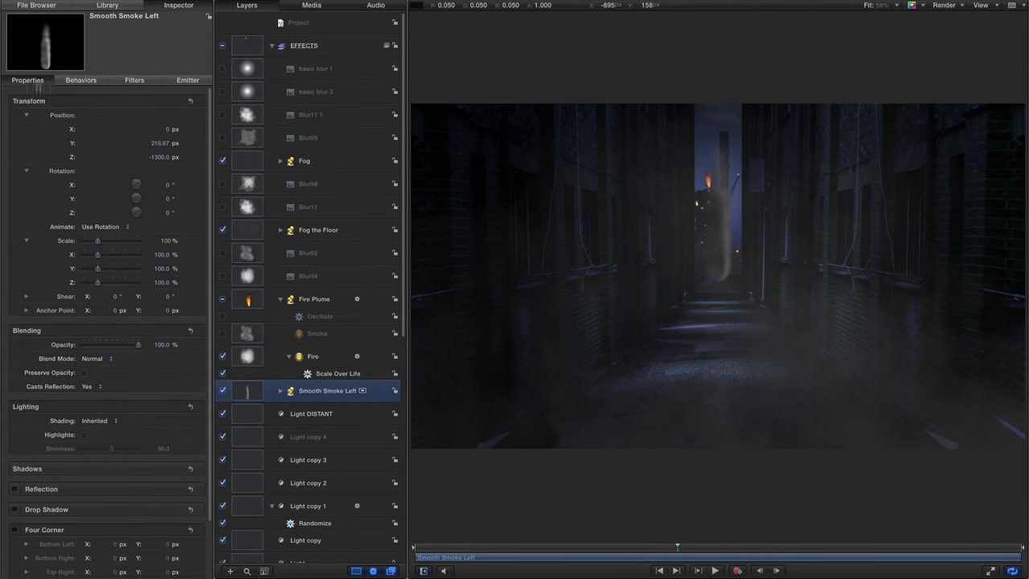
{"action": "double_click", "coordinate": [167, 129]}
{"action": "key", "text": "Tab"}
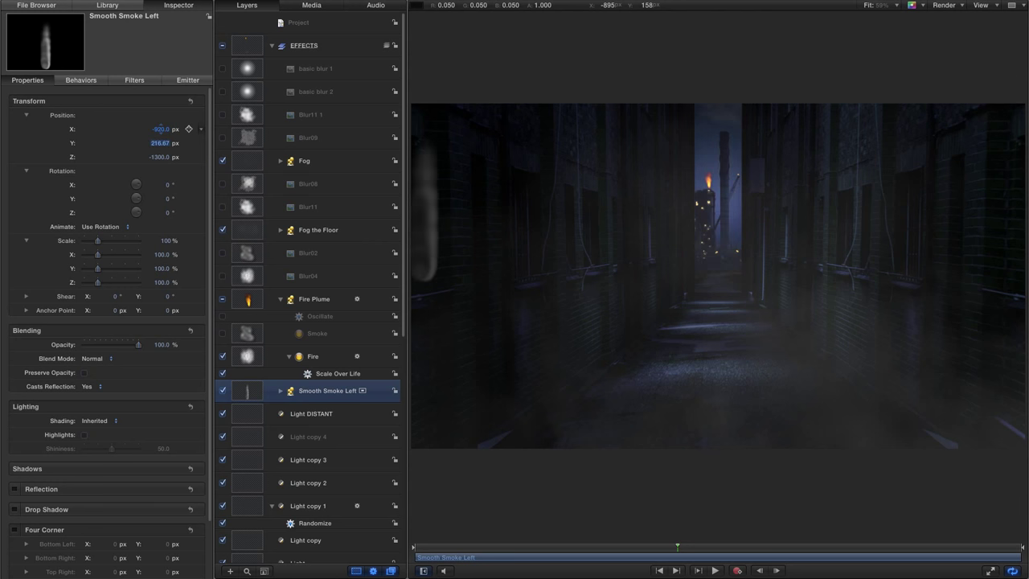
{"action": "key", "text": "BackSpace"}
{"action": "type", "text": "-520"}
{"action": "key", "text": "Tab"}
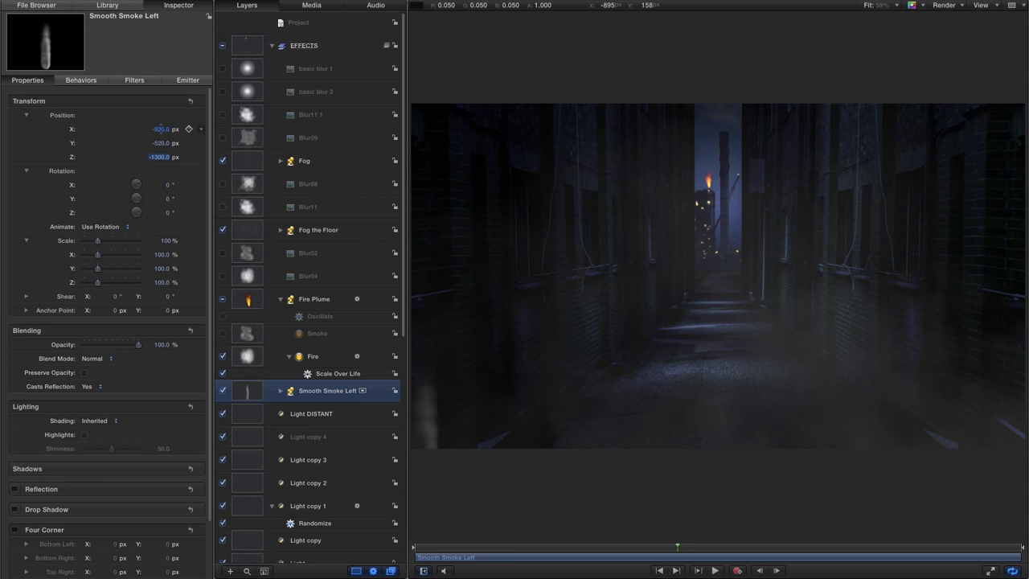
{"action": "key", "text": "BackSpace"}
{"action": "type", "text": "-5120"}
{"action": "key", "text": "Return"}
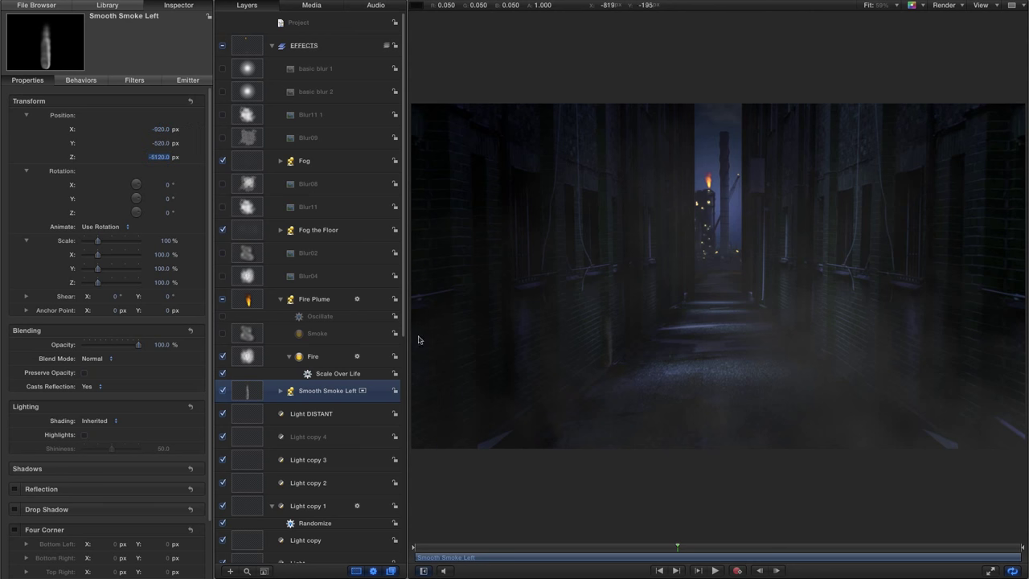
Scrub through the scene to check the smoke plume's placement against the alley wall
{"action": "left_click", "coordinate": [596, 549]}
{"action": "left_click_drag", "start_coordinate": [597, 552], "coordinate": [736, 551]}
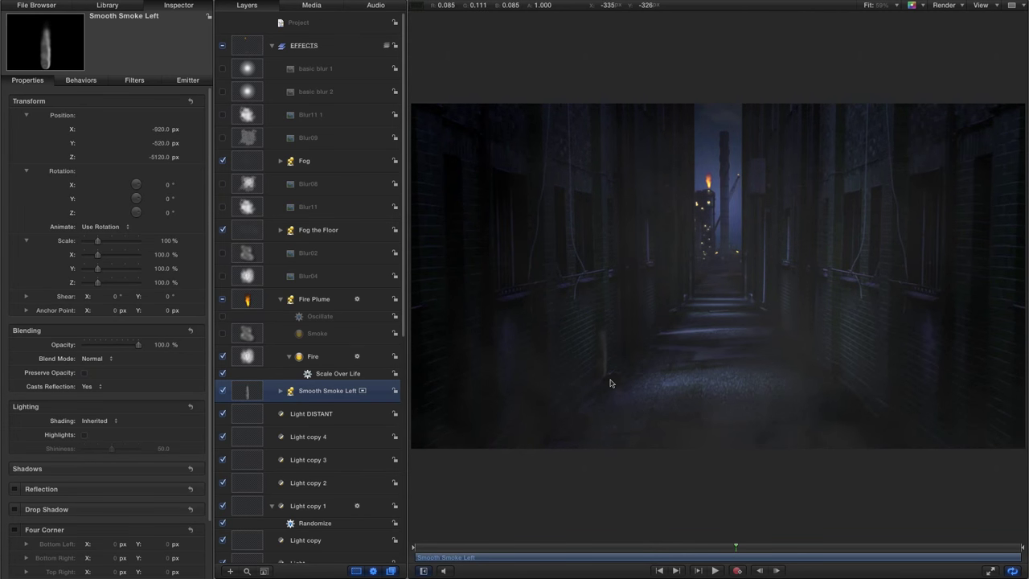
{"action": "left_click_drag", "start_coordinate": [597, 546], "coordinate": [597, 512]}
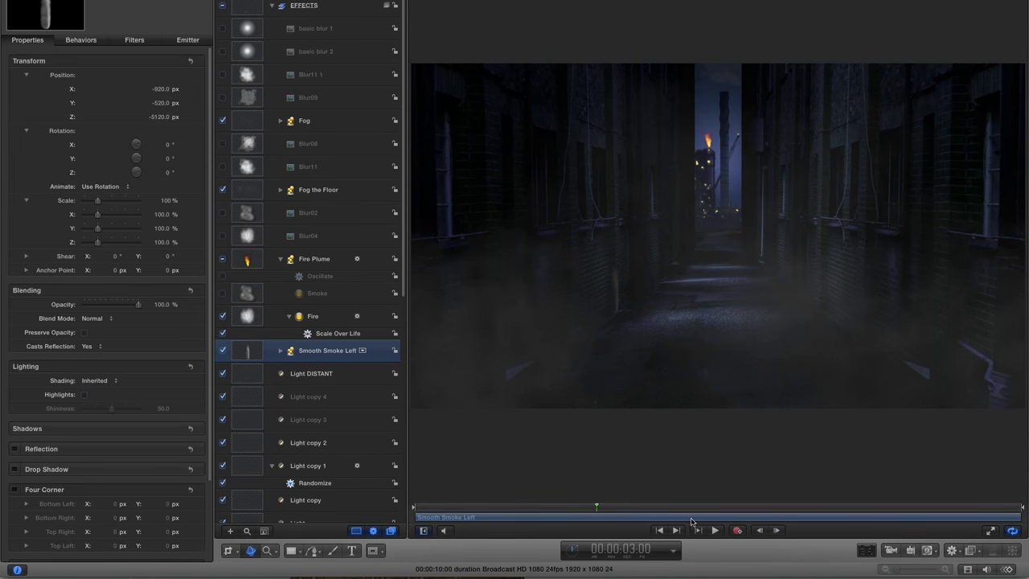
Slide the Smooth Smoke Left emitter about 3 seconds earlier in time and scrub back through the scene to check it
{"action": "left_click", "coordinate": [854, 520]}
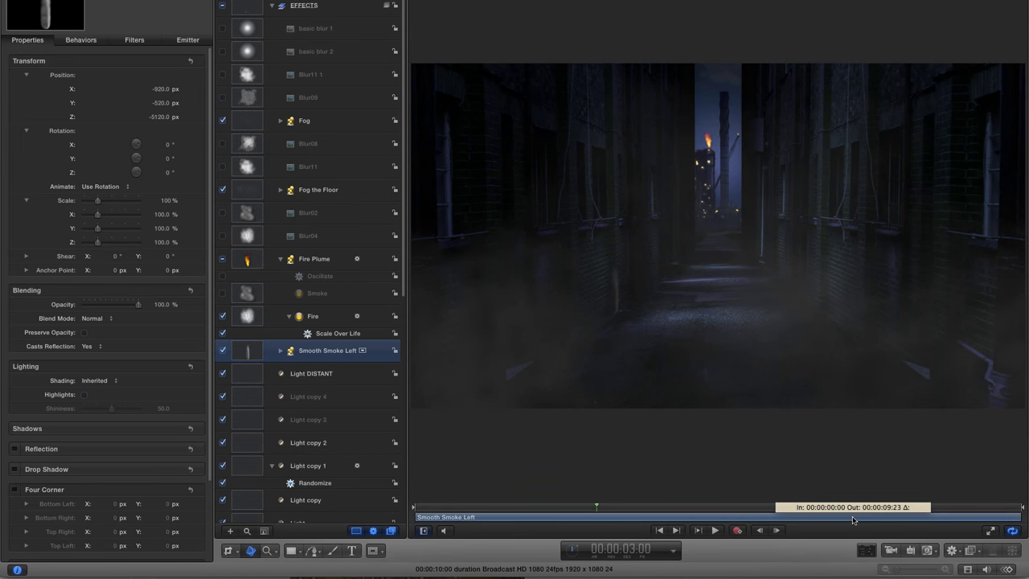
{"action": "left_click_drag", "start_coordinate": [854, 520], "coordinate": [675, 530]}
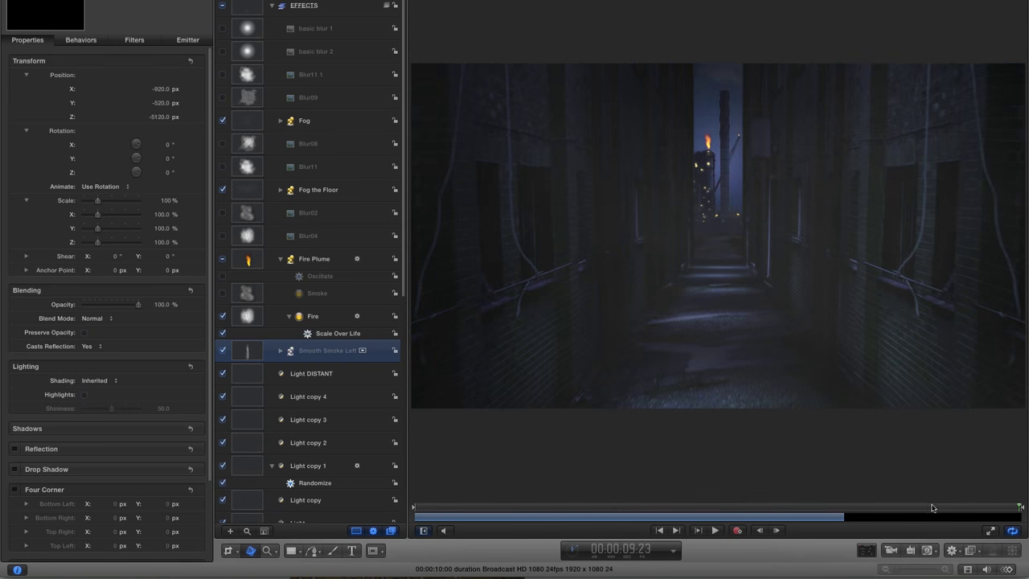
{"action": "left_click_drag", "start_coordinate": [871, 509], "coordinate": [674, 509]}
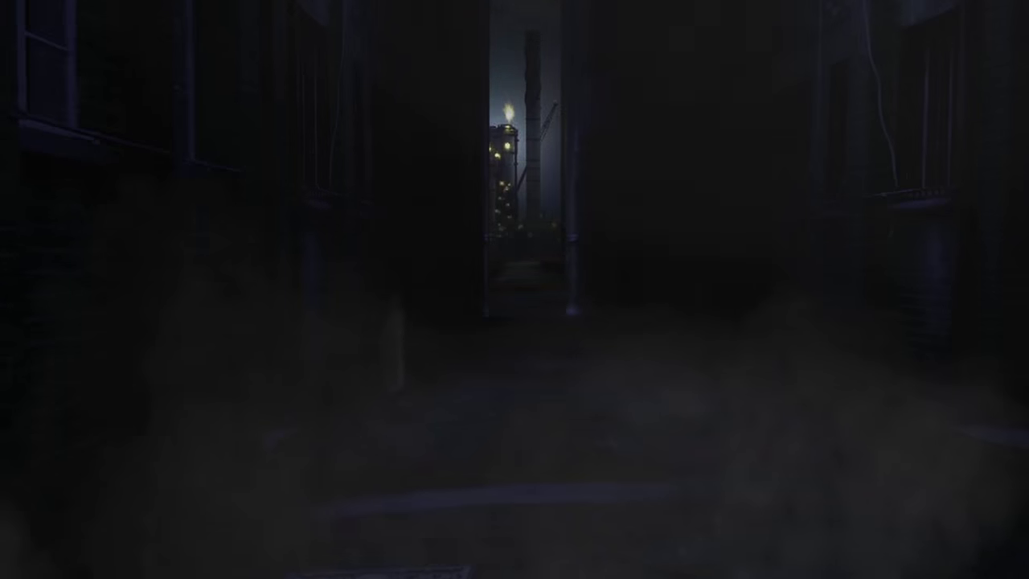